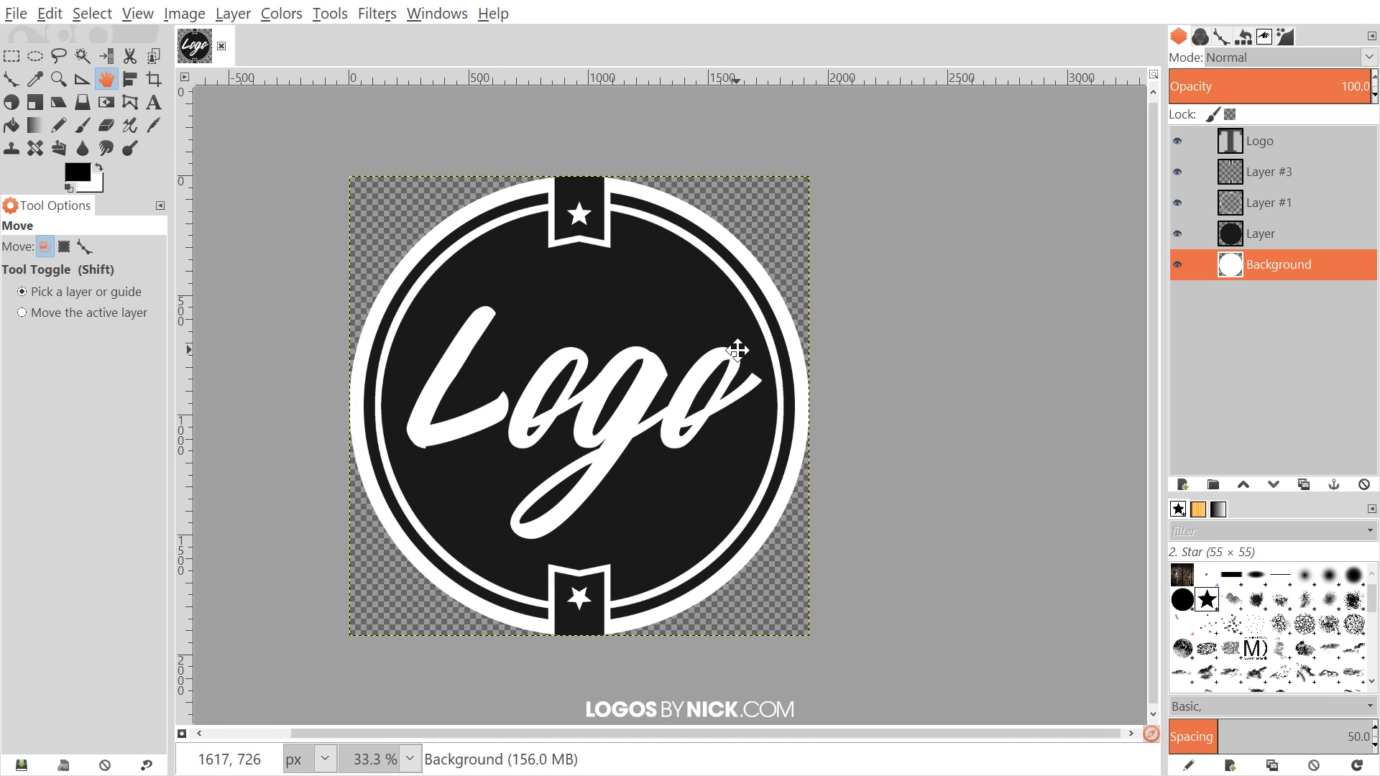
left_click_drag(738, 350, 742, 353)
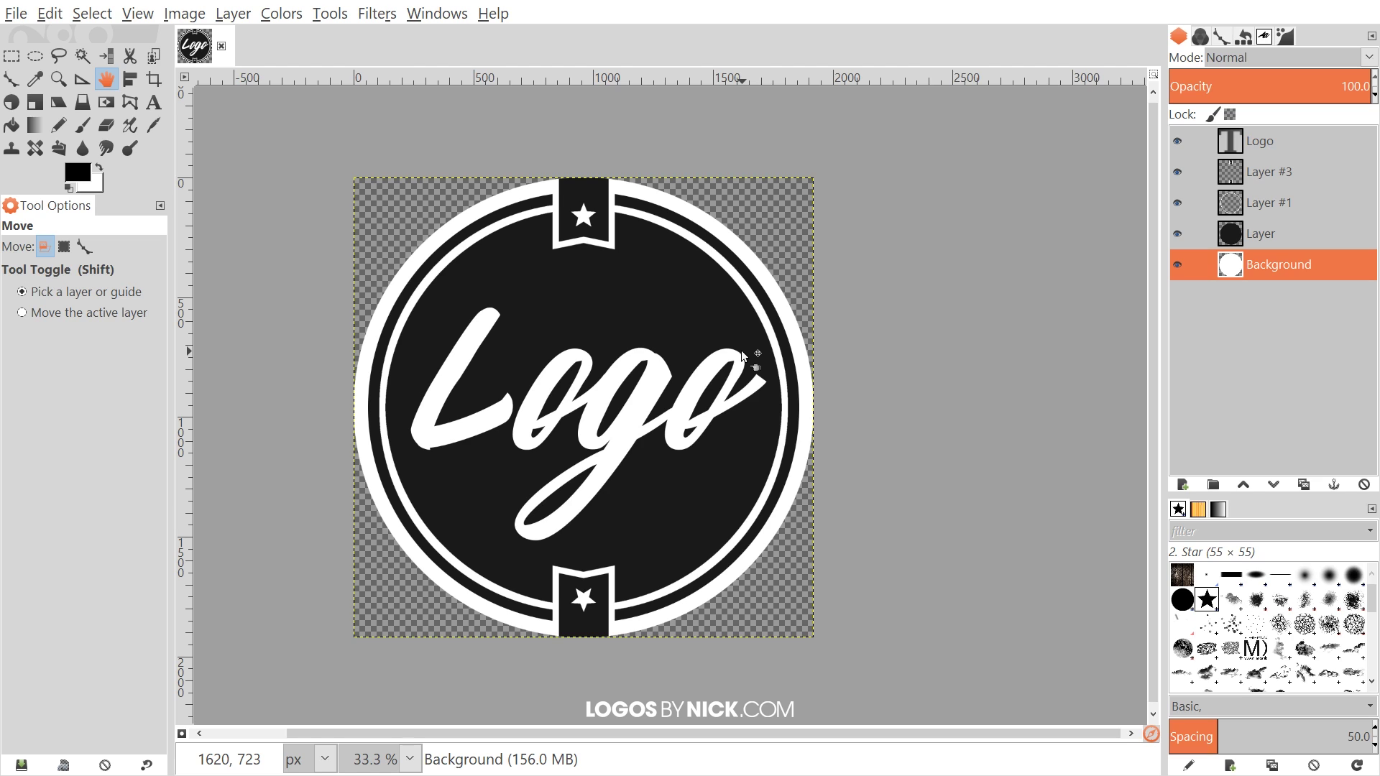
left_click_drag(588, 335, 538, 345)
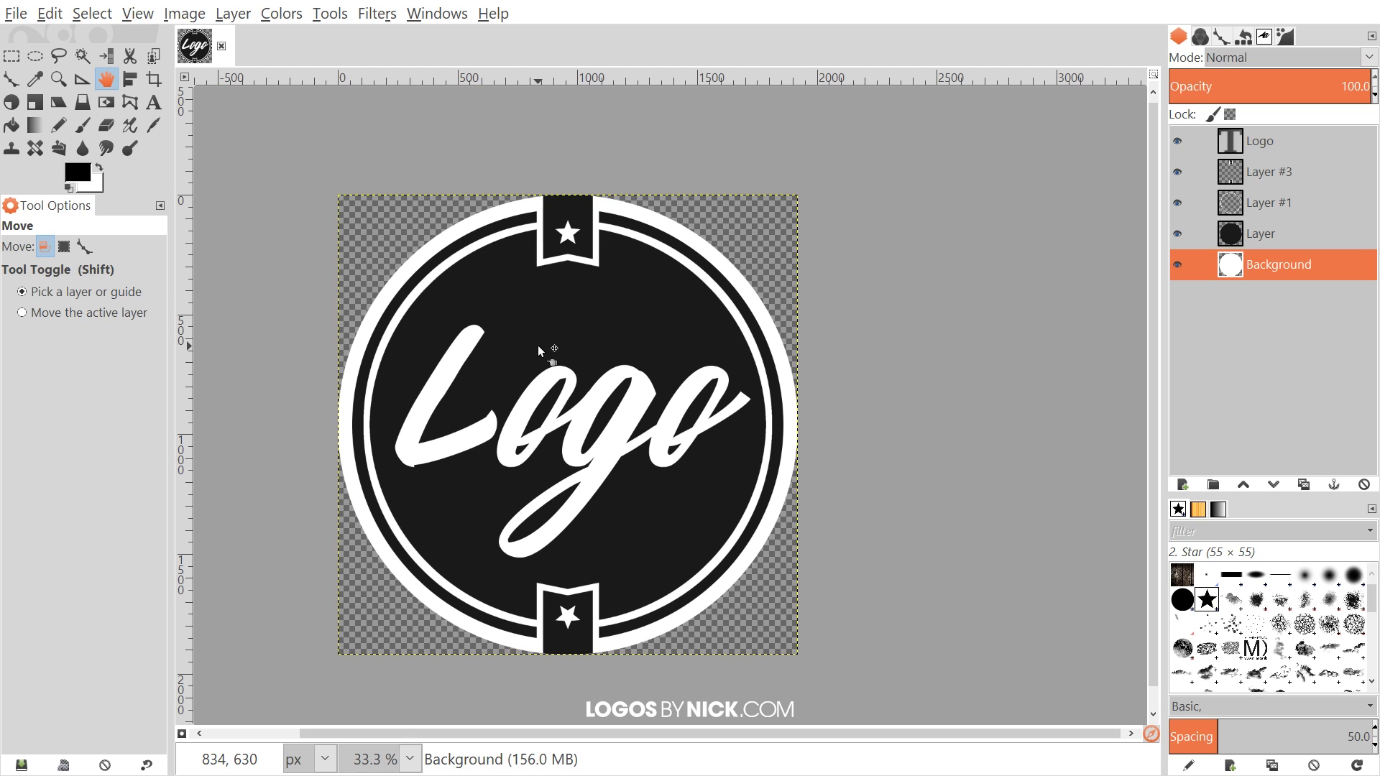
left_click_drag(519, 344, 484, 312)
- Create a new 1920 × 1920 px image filled with transparency
left_click(15, 15)
left_click(28, 38)
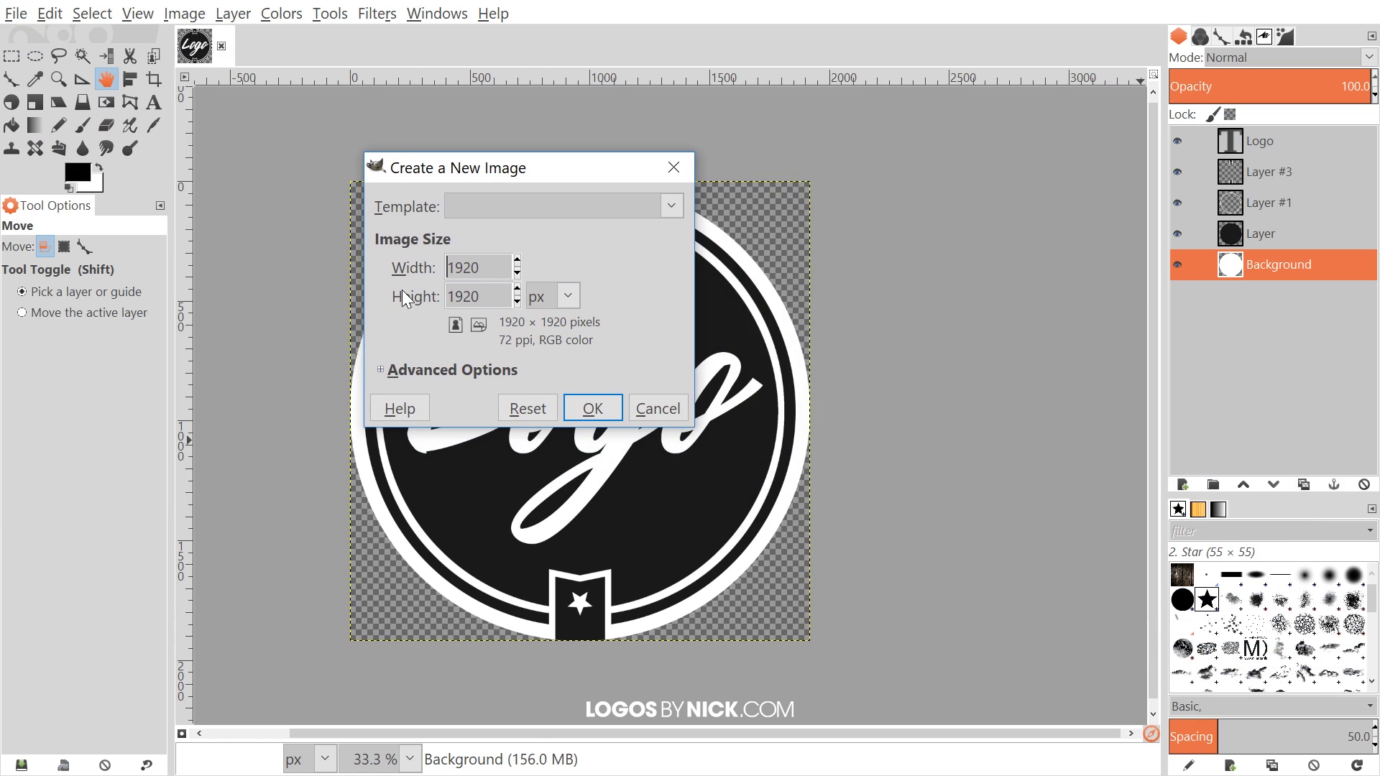
left_click(441, 371)
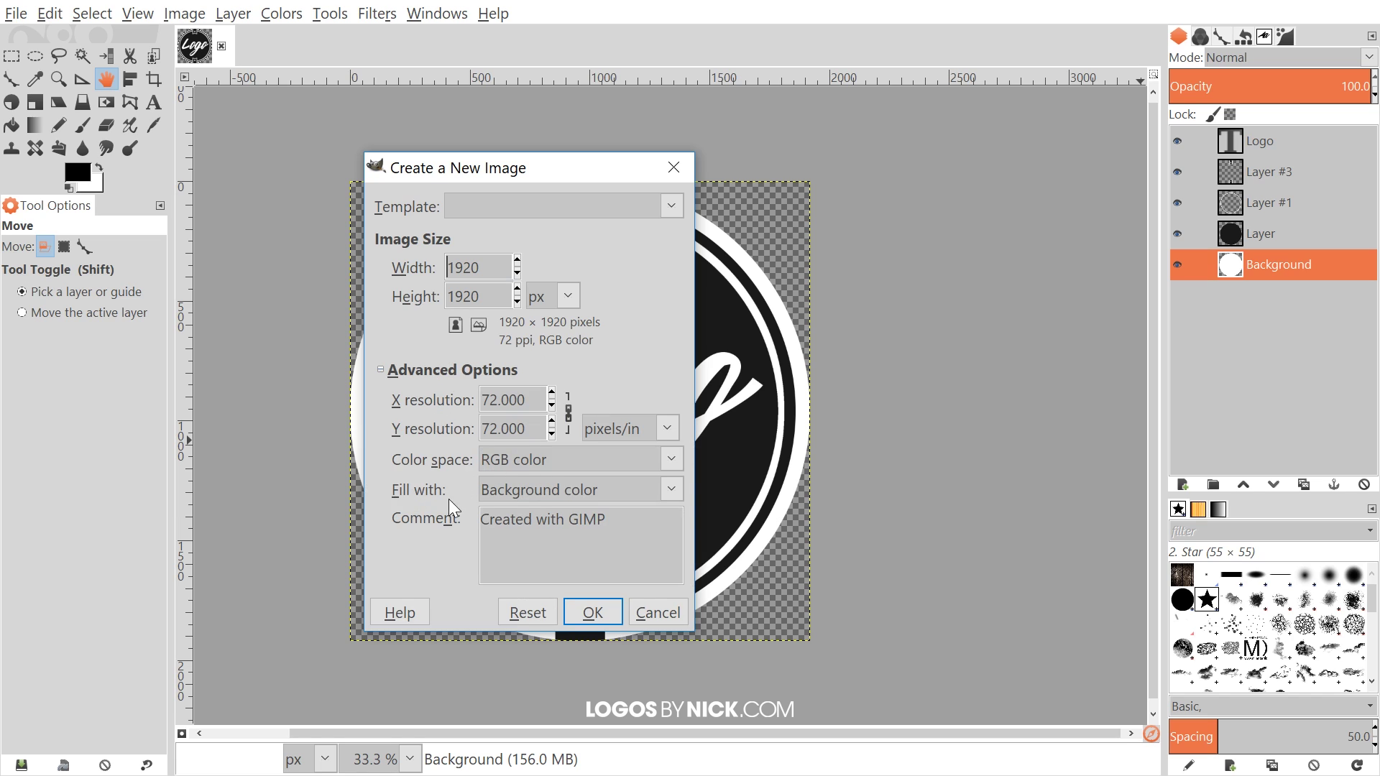
left_click(531, 489)
left_click(512, 607)
left_click(588, 613)
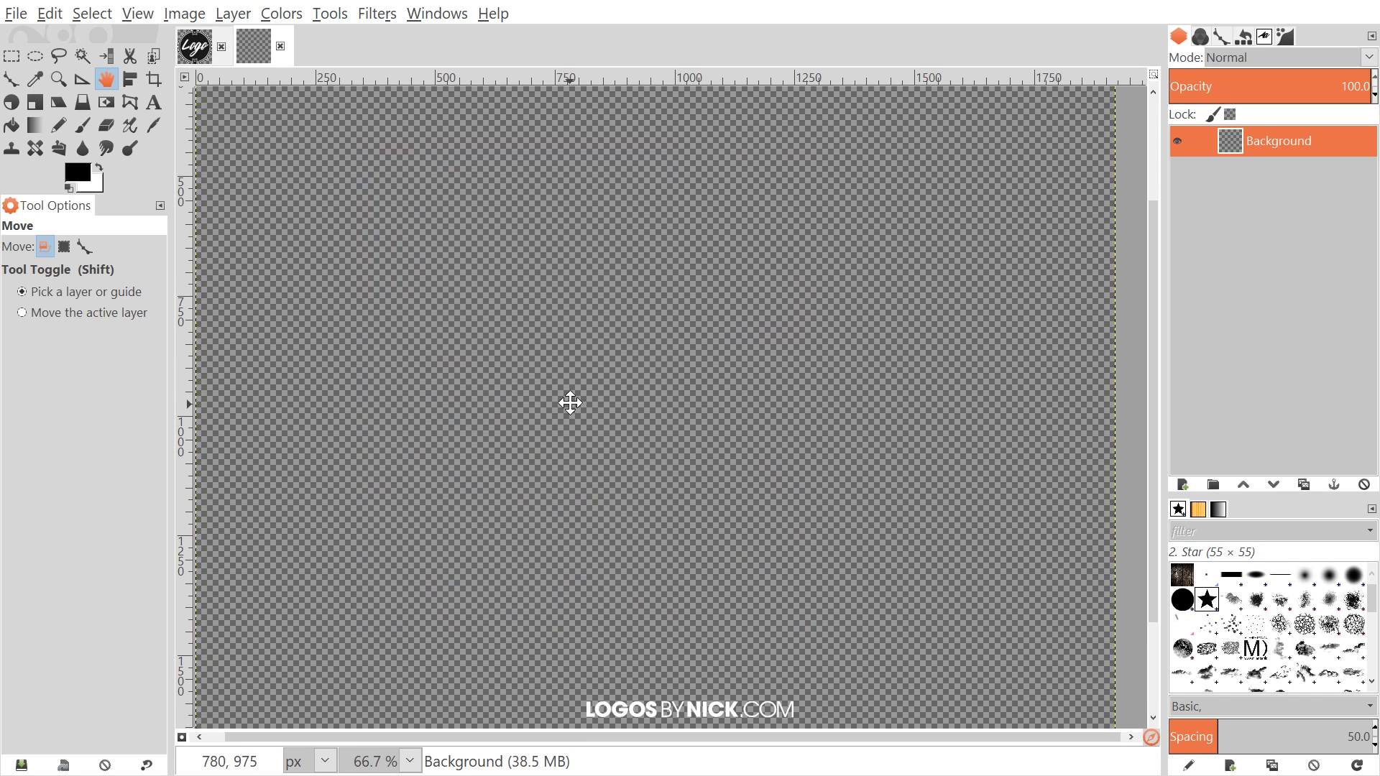
- Add a vertical guide at 50 percent of the new image's width
scroll(616, 329, "down", 3)
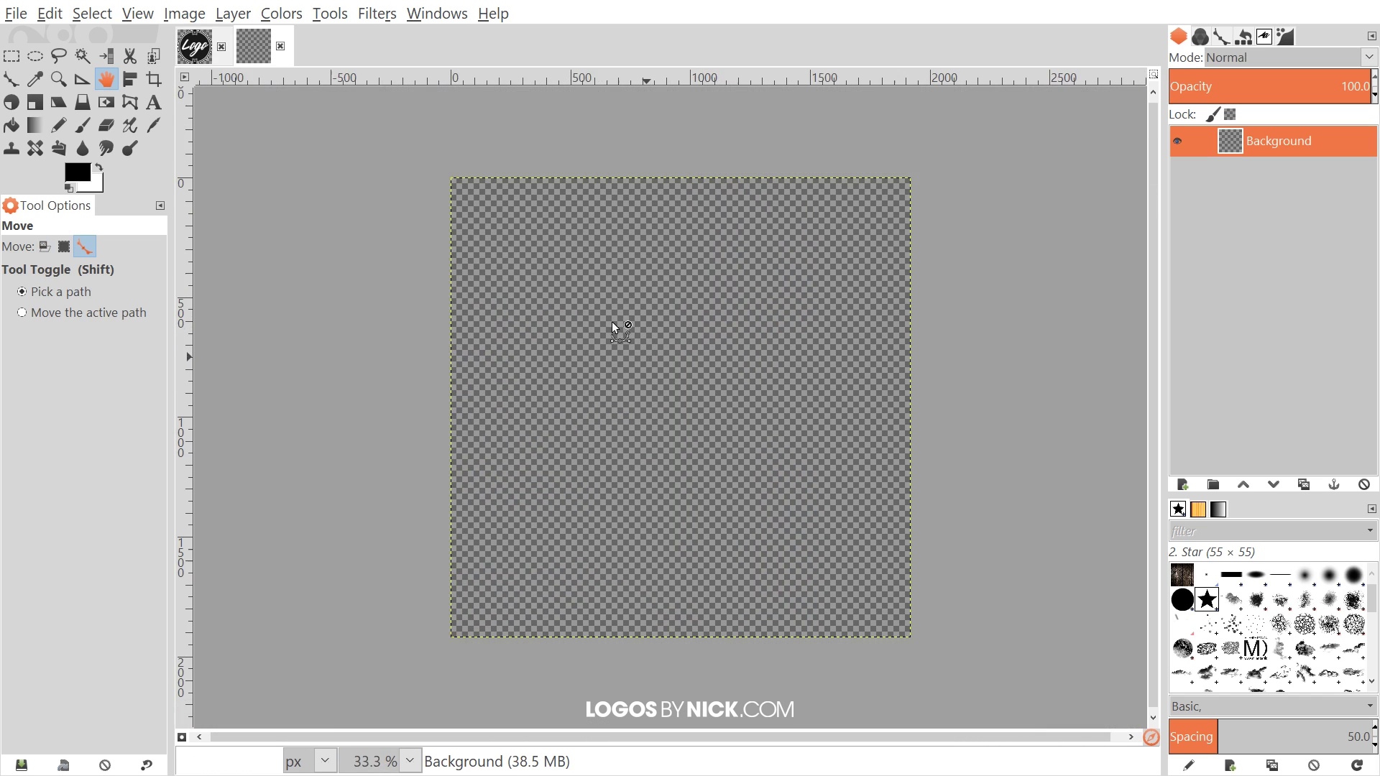
scroll(584, 341, "up", 1)
scroll(584, 342, "down", 2)
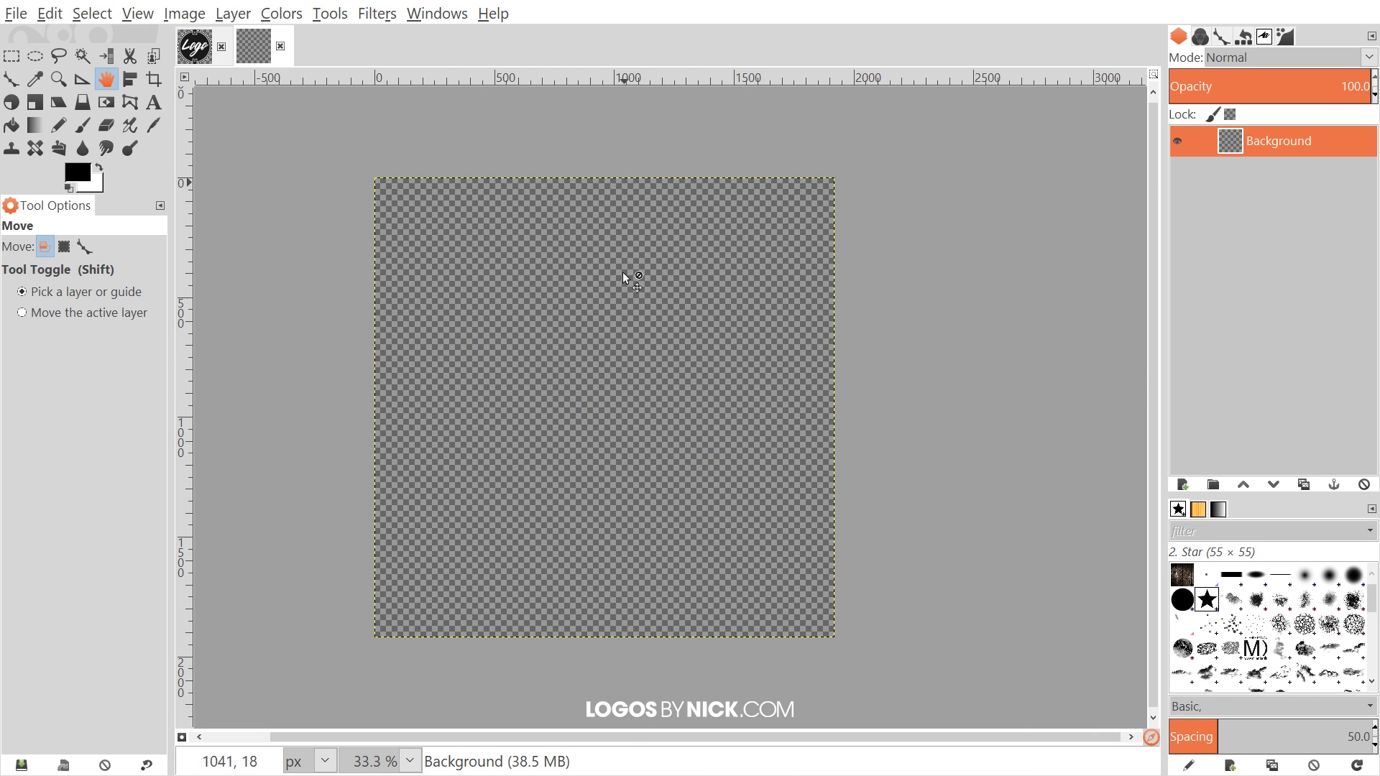
left_click(138, 13)
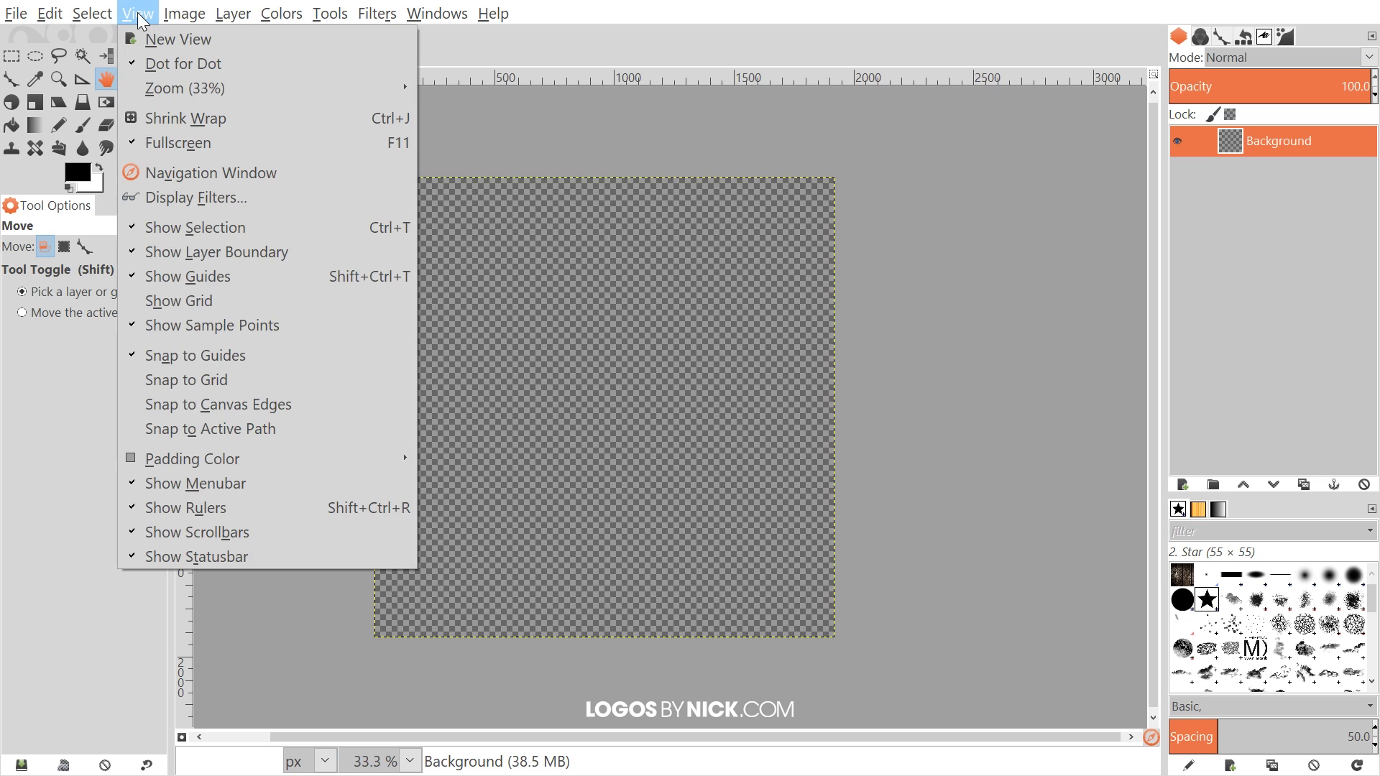
left_click(184, 14)
mouse_move(375, 407)
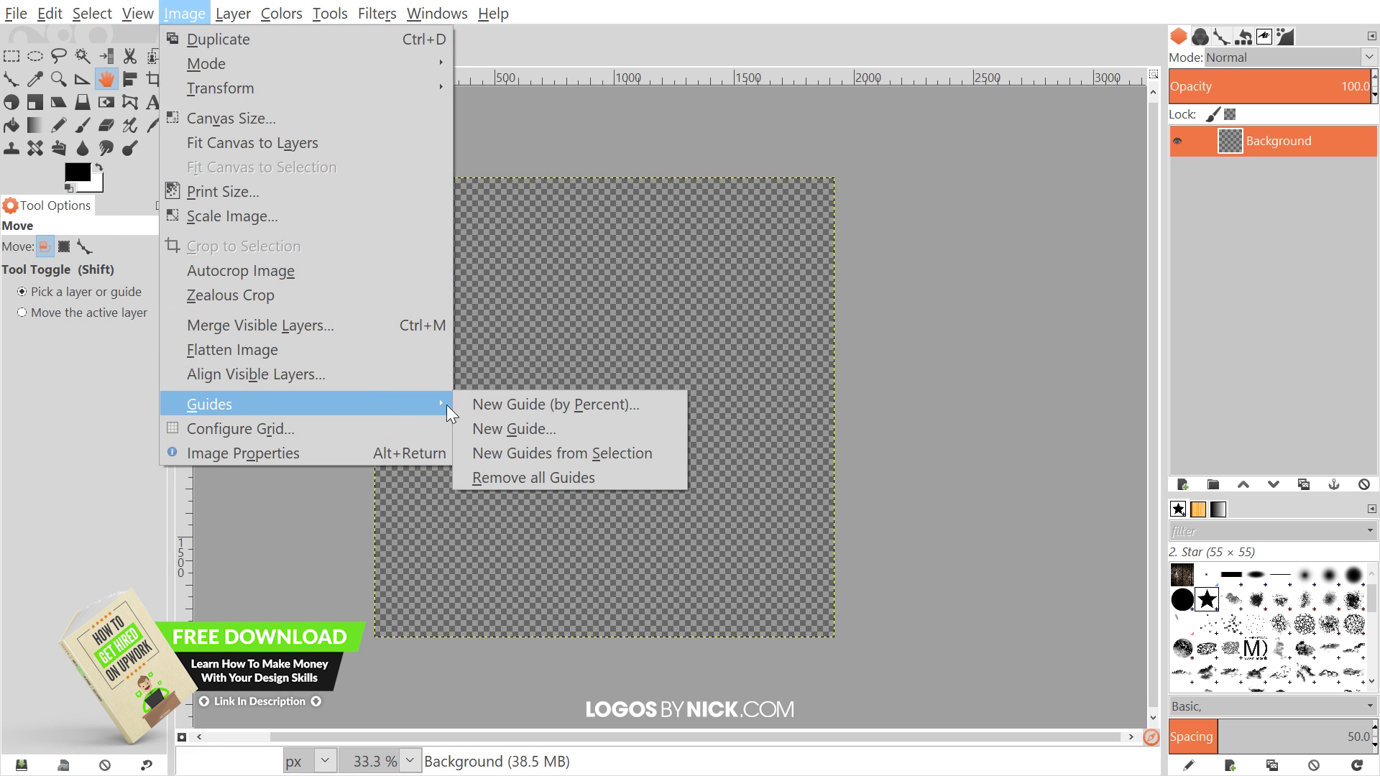
left_click(585, 405)
left_click_drag(1238, 525, 596, 214)
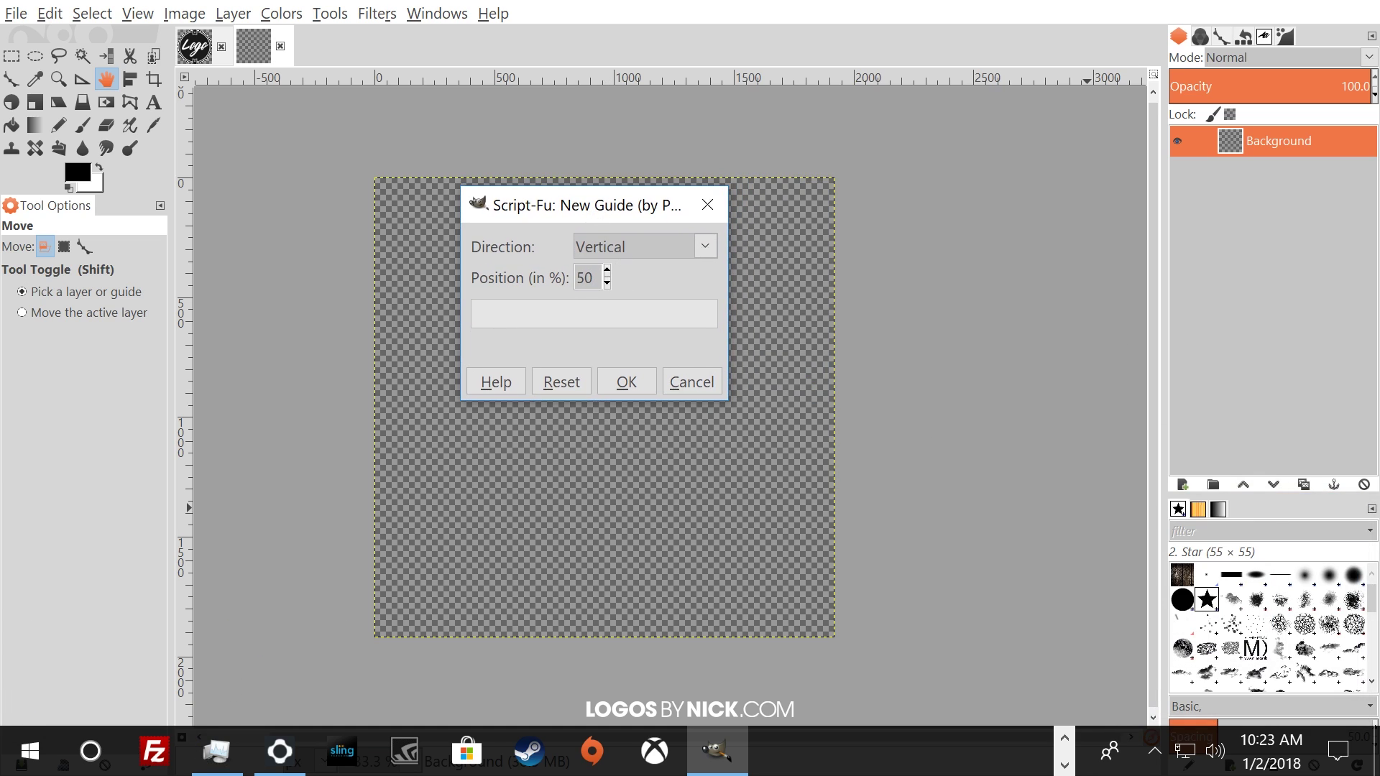
left_click(623, 379)
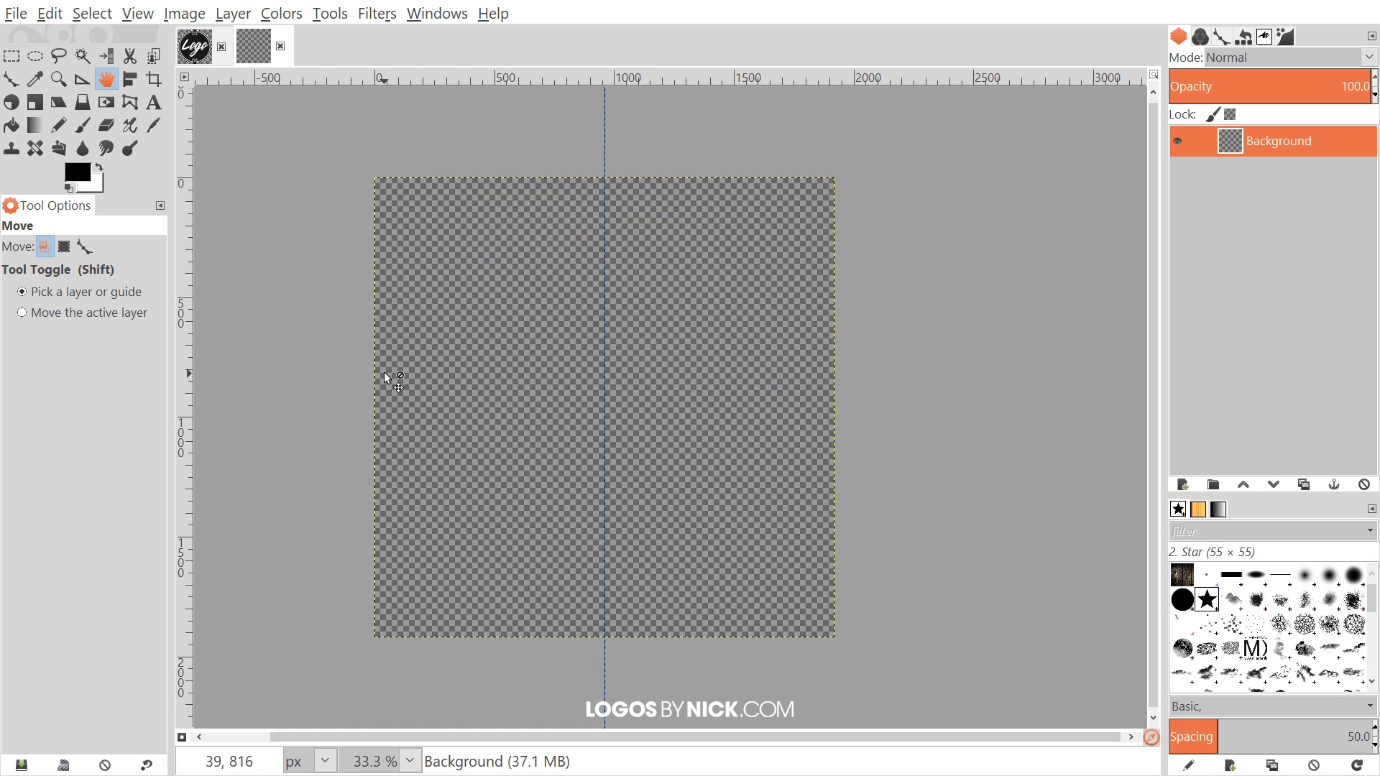
- Add a horizontal guide at 50 percent of the image's height and enable snapping to canvas edges
left_click(184, 13)
mouse_move(286, 412)
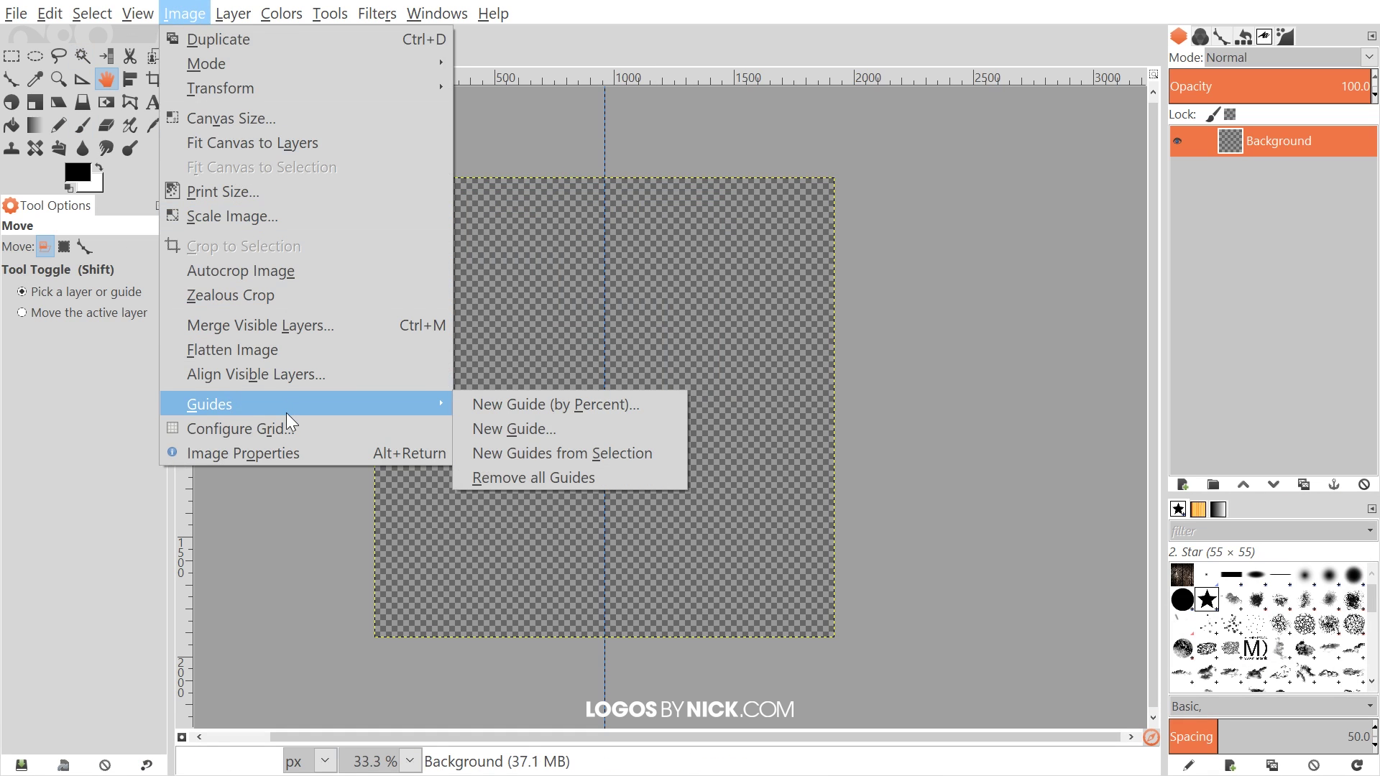
left_click(474, 408)
left_click(747, 357)
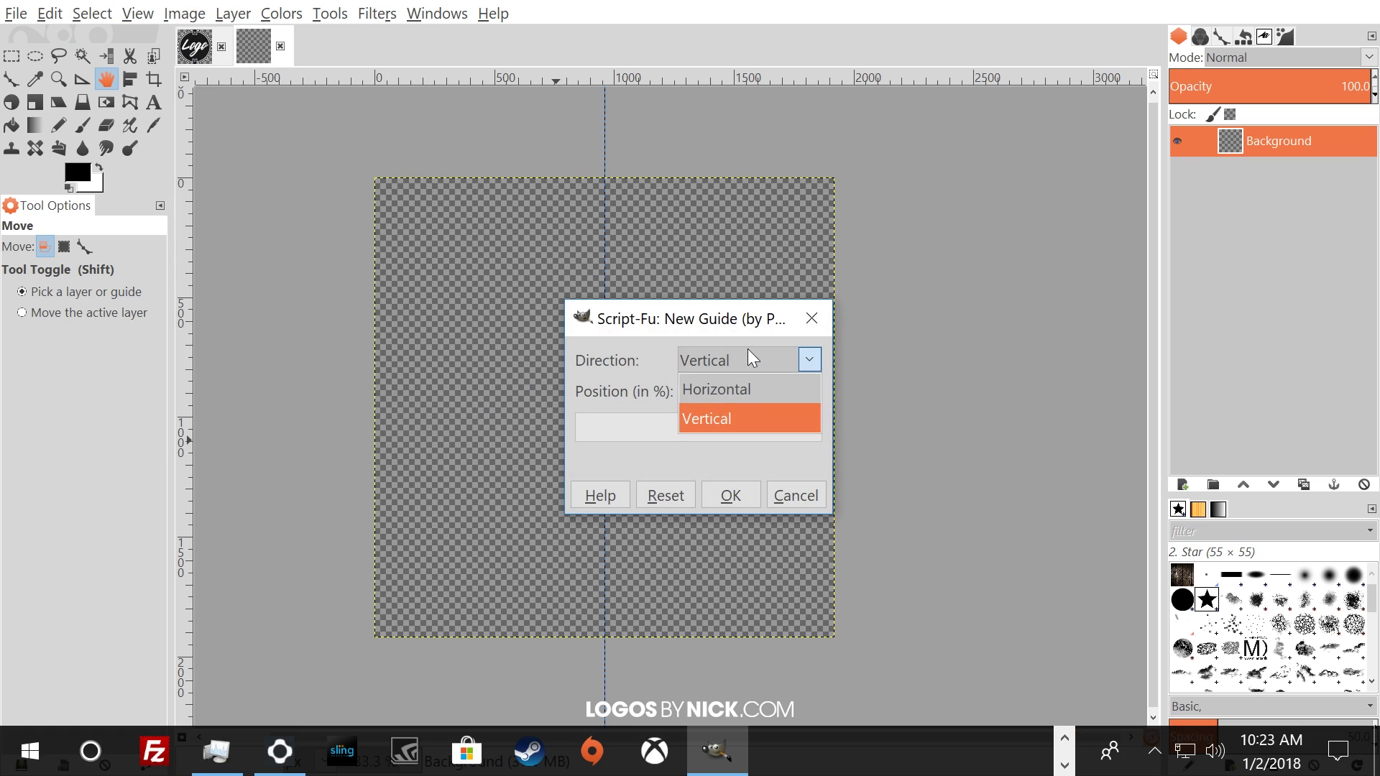
left_click(743, 388)
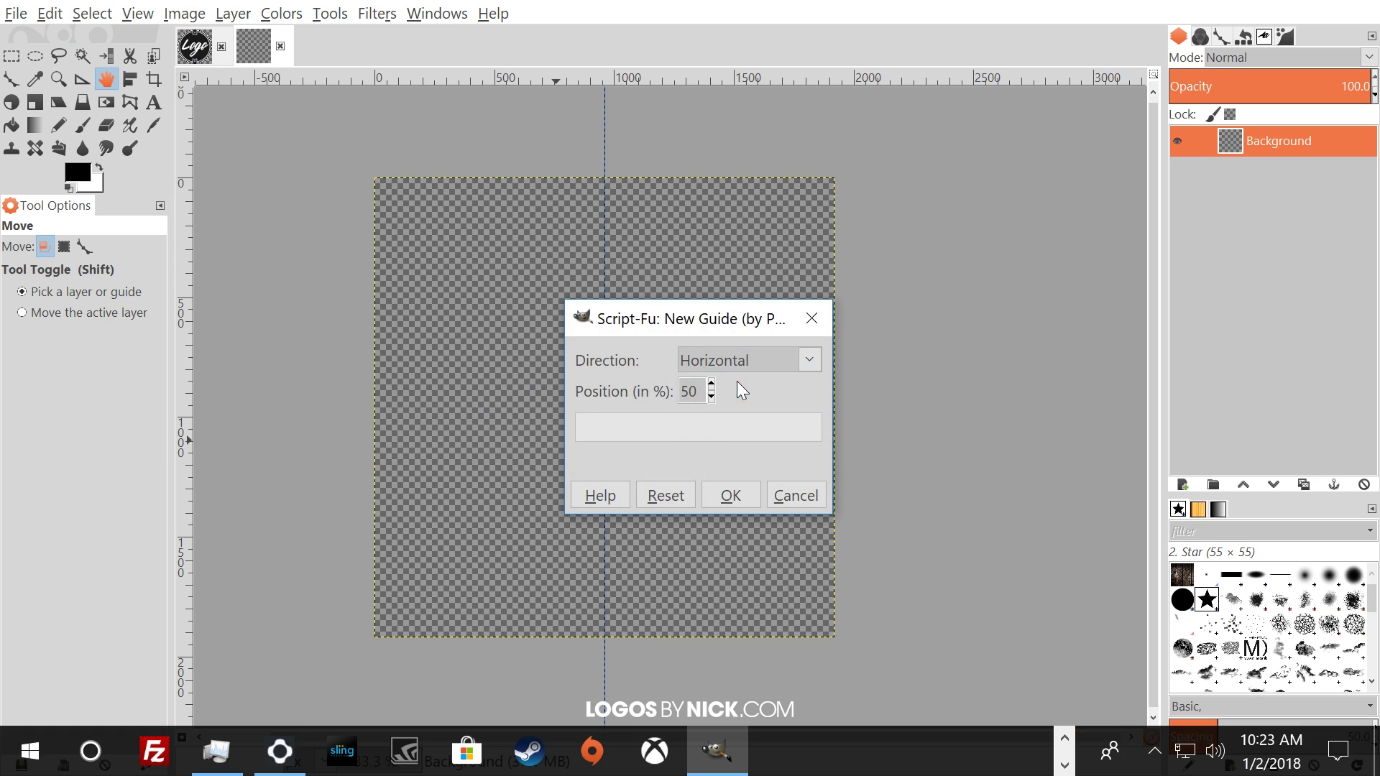
left_click(730, 496)
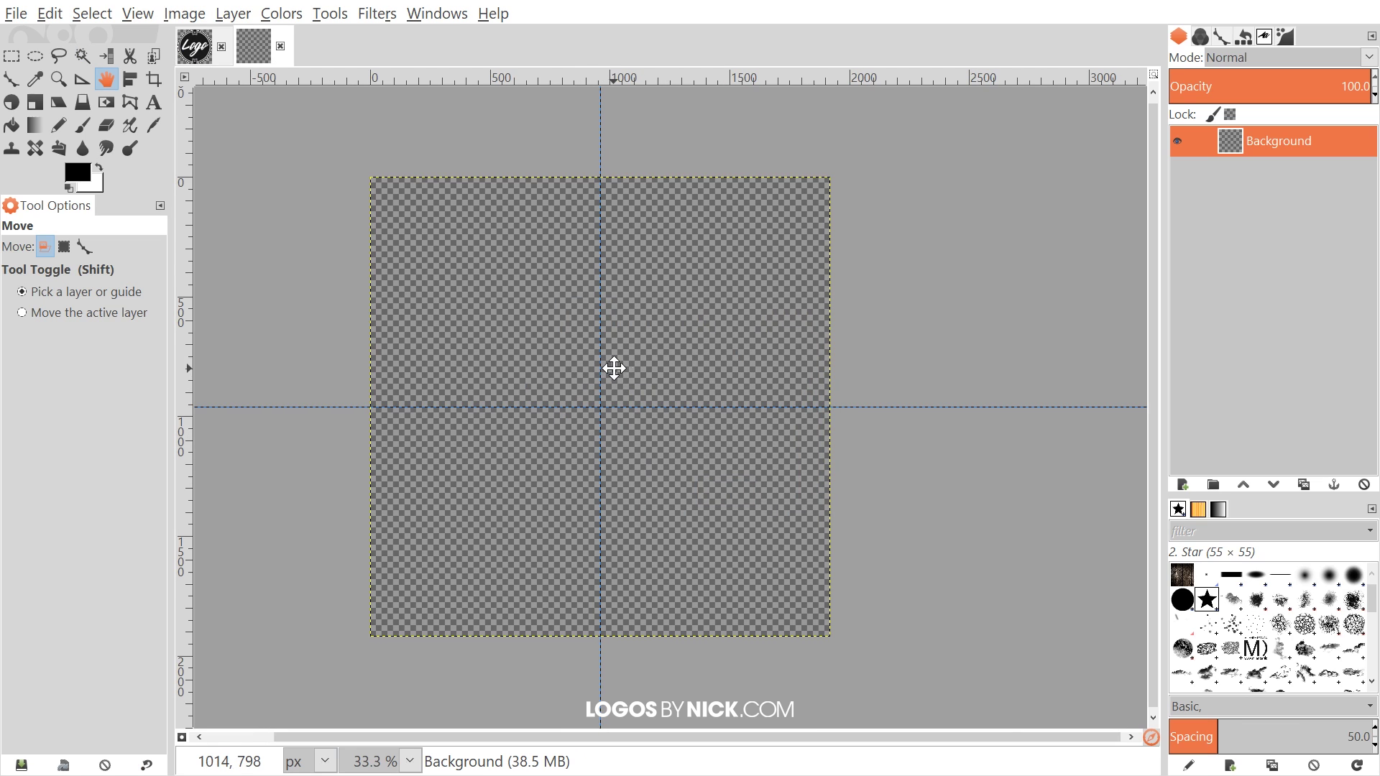
left_click(136, 13)
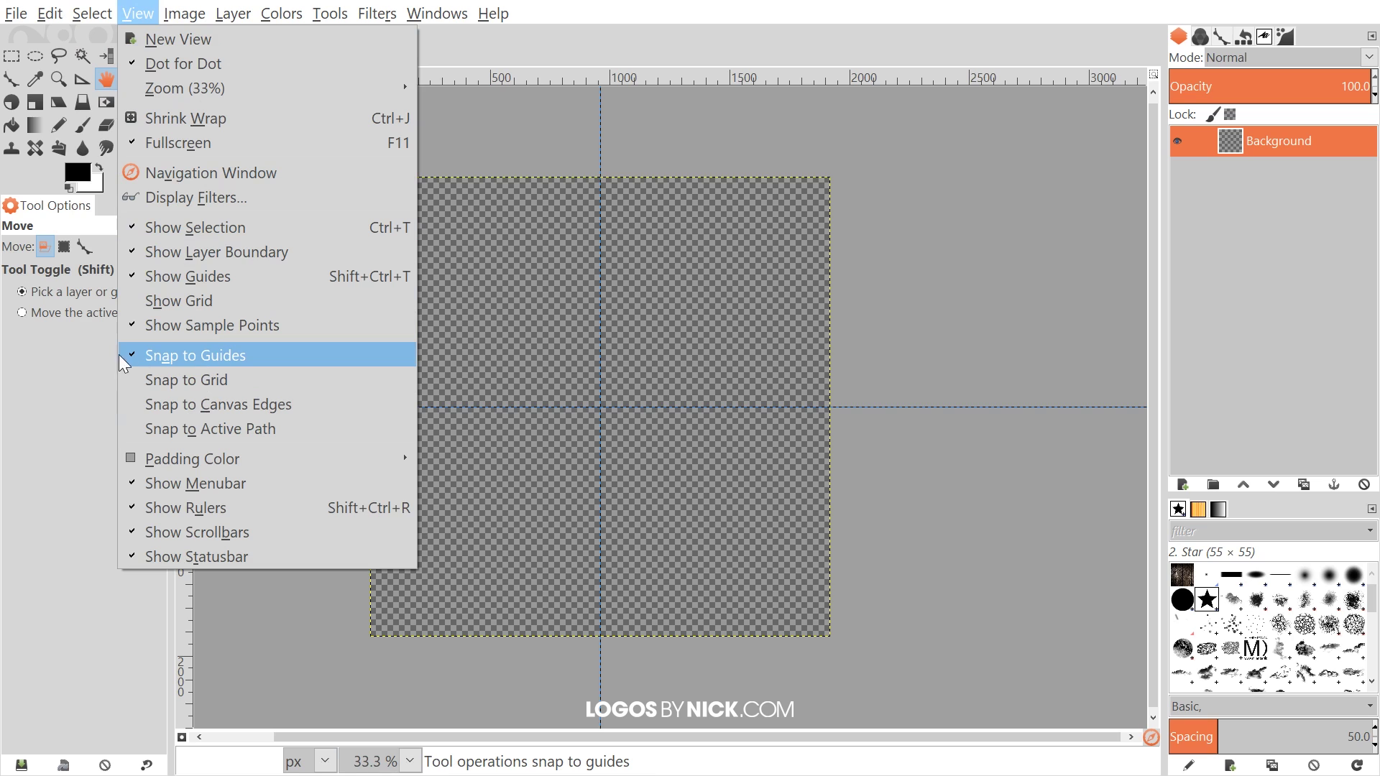
left_click(191, 403)
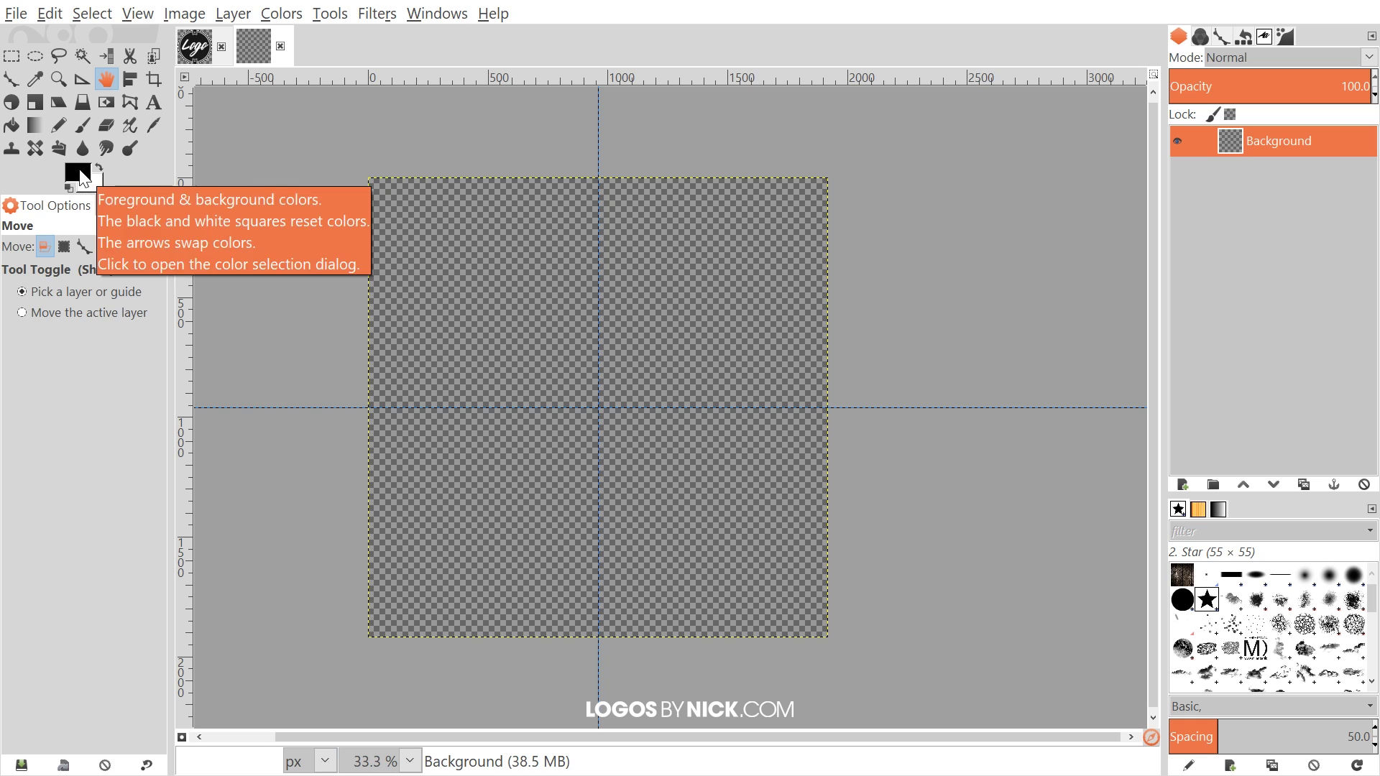
- Set the foreground color to the dark gray 1a1a1a
left_click(81, 174)
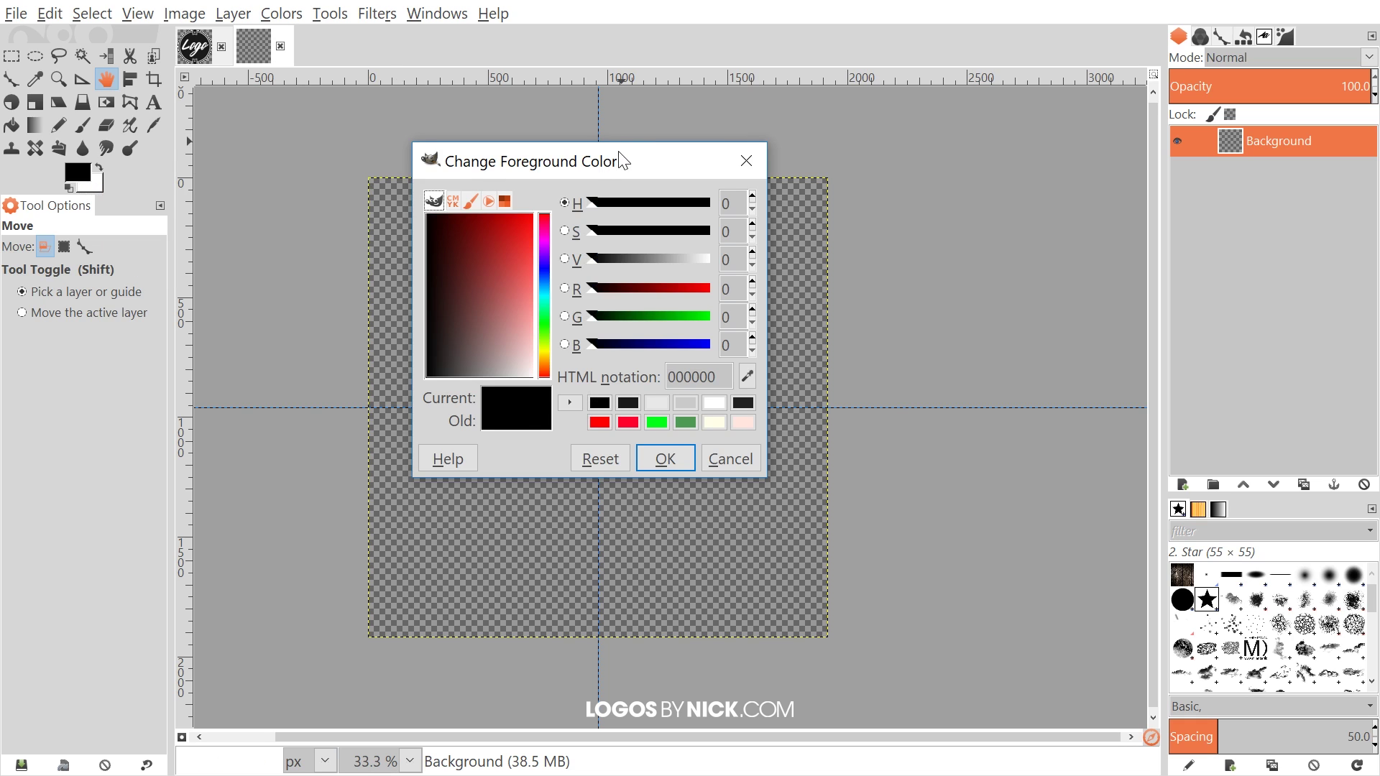
left_click_drag(619, 152, 603, 153)
double_click(679, 377)
type("1a1a1a")
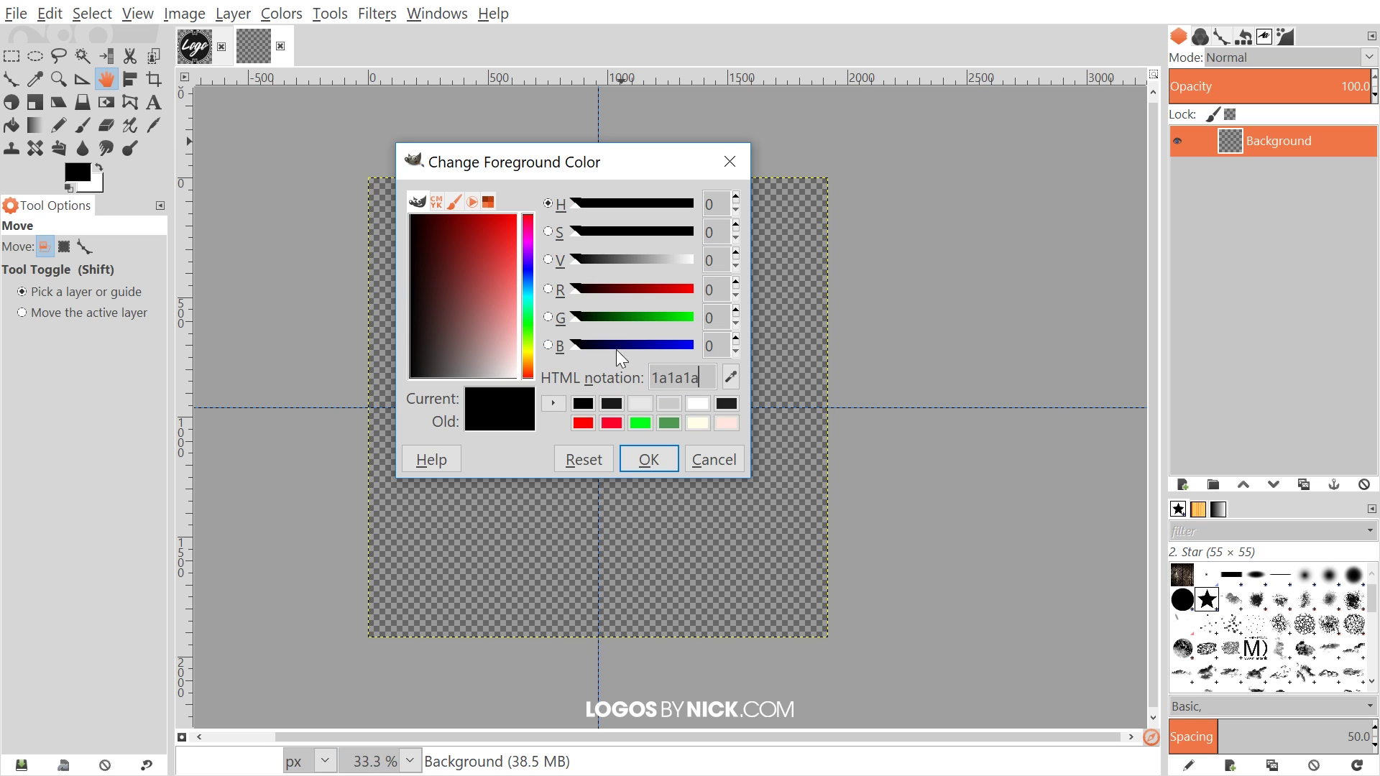
left_click(658, 465)
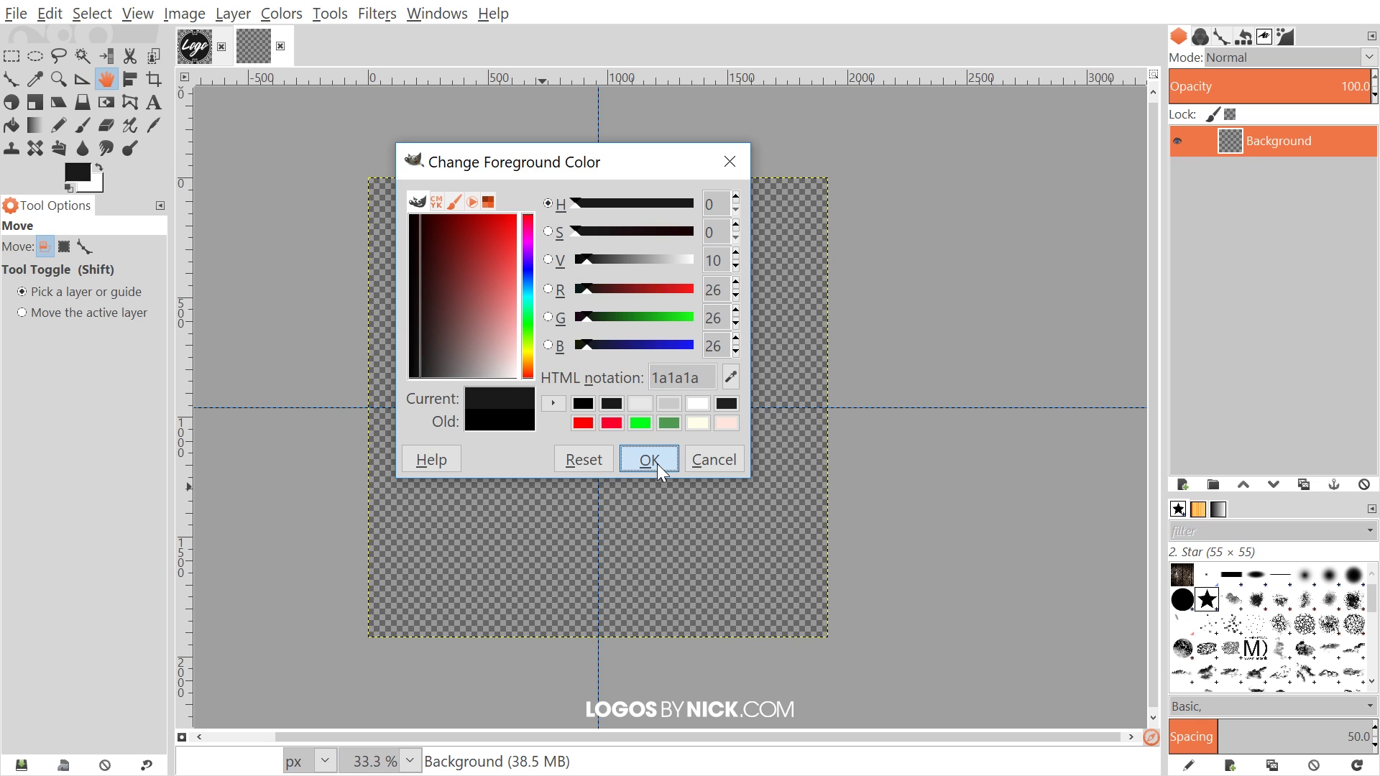
- Fill a 1920 × 1920 px circle centered on the guide intersection with the white background color and clear the selection
left_click(194, 47)
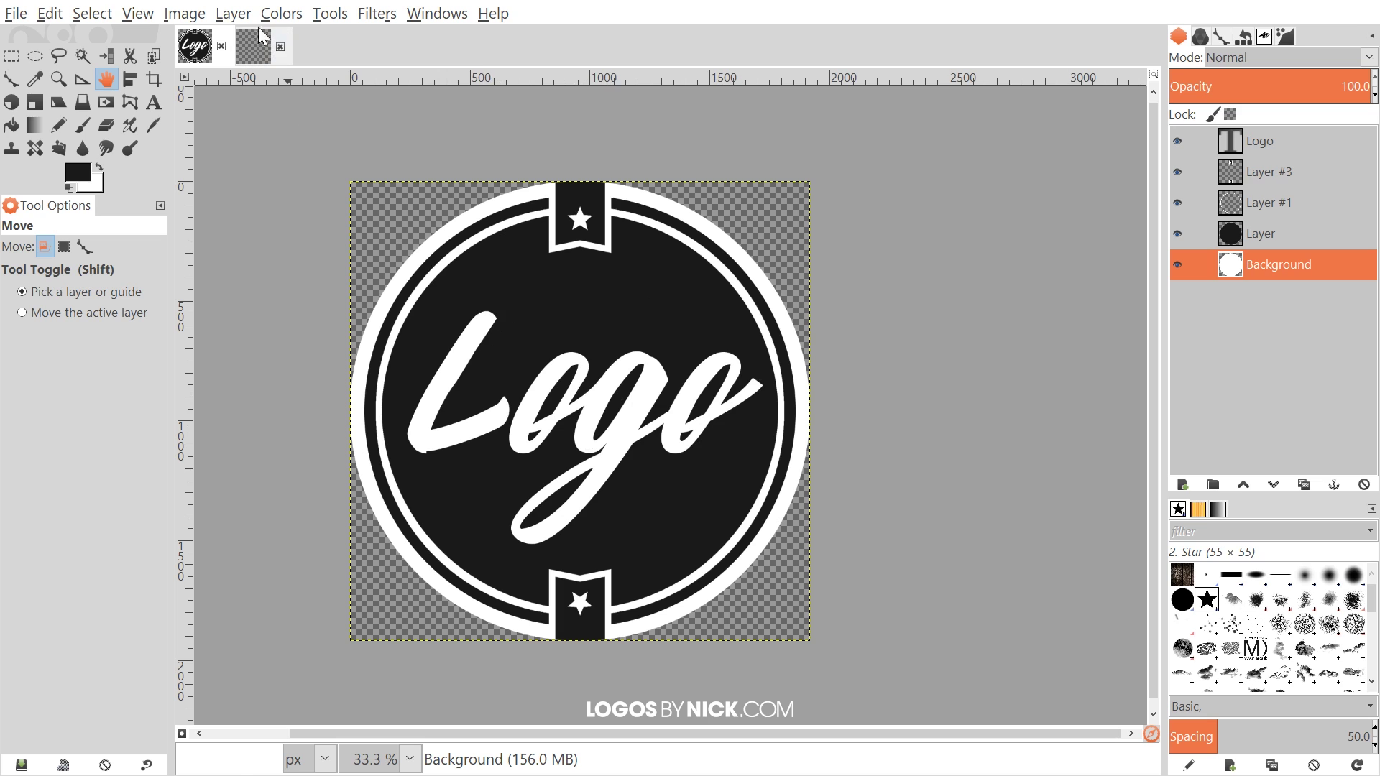
left_click(238, 42)
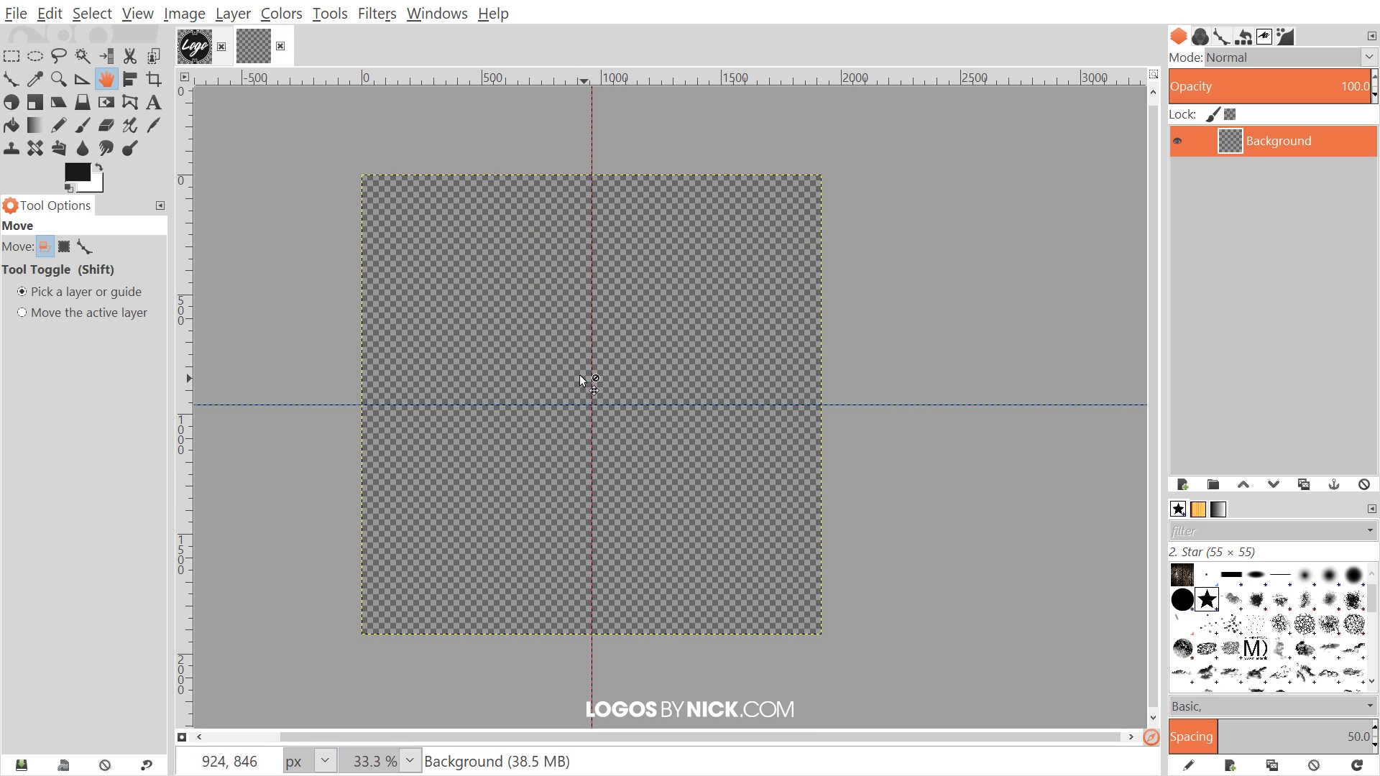
left_click(33, 56)
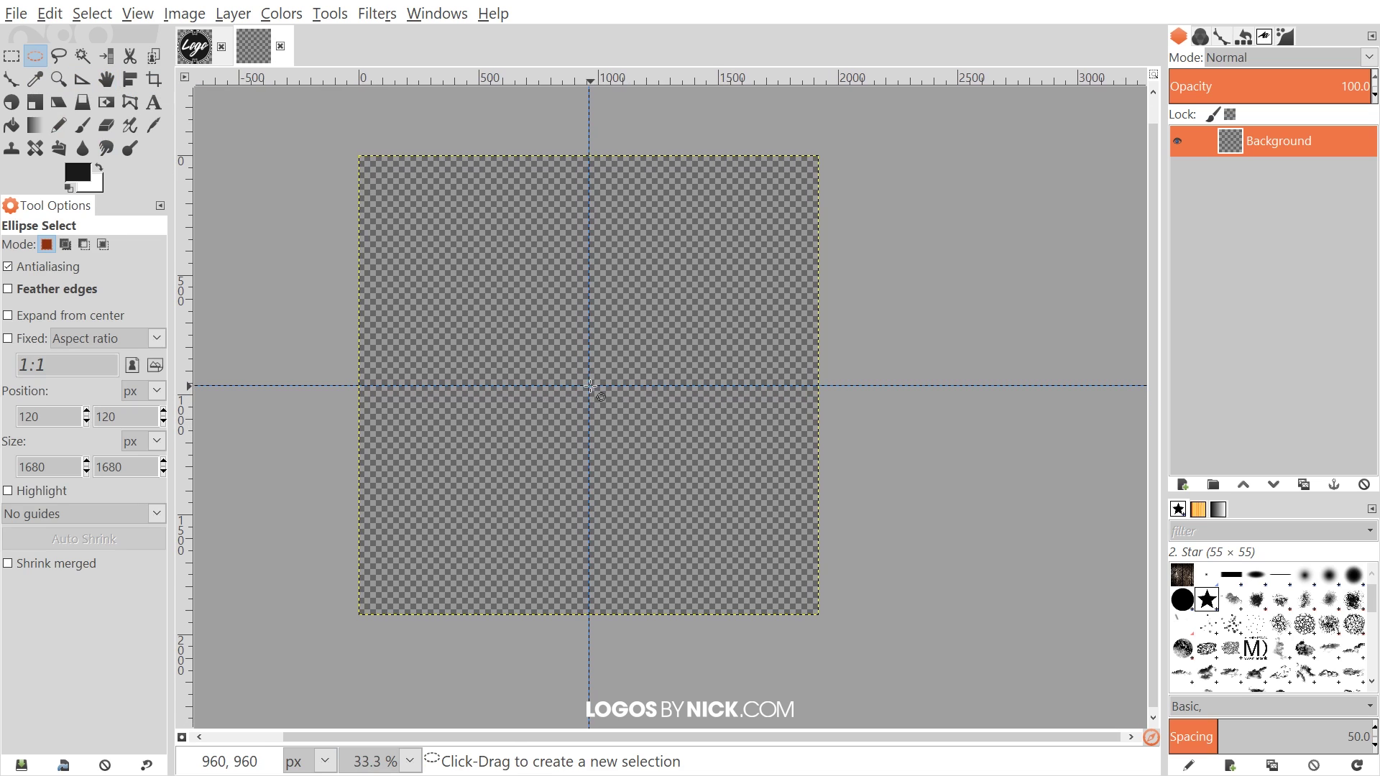
left_click_drag(590, 385, 813, 562)
left_click(46, 13)
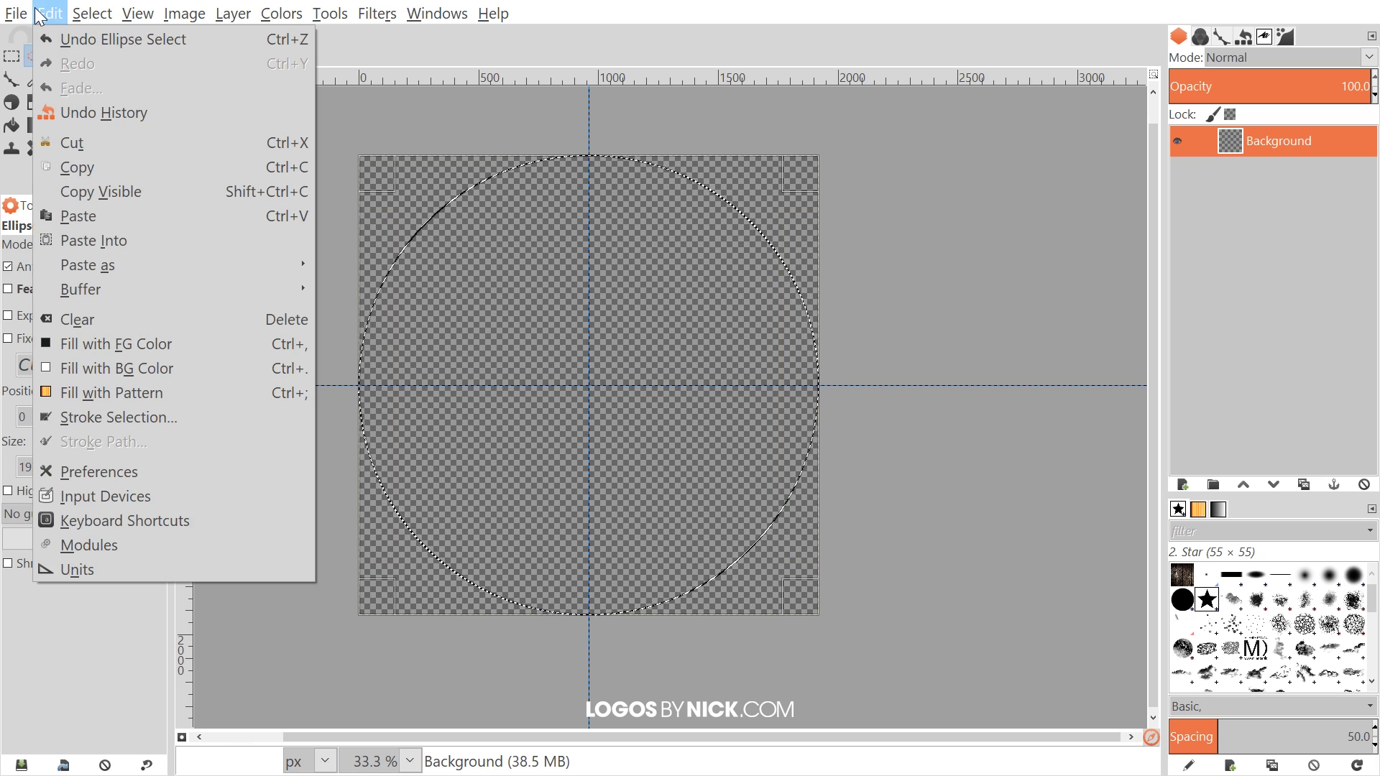
left_click(143, 369)
left_click(101, 16)
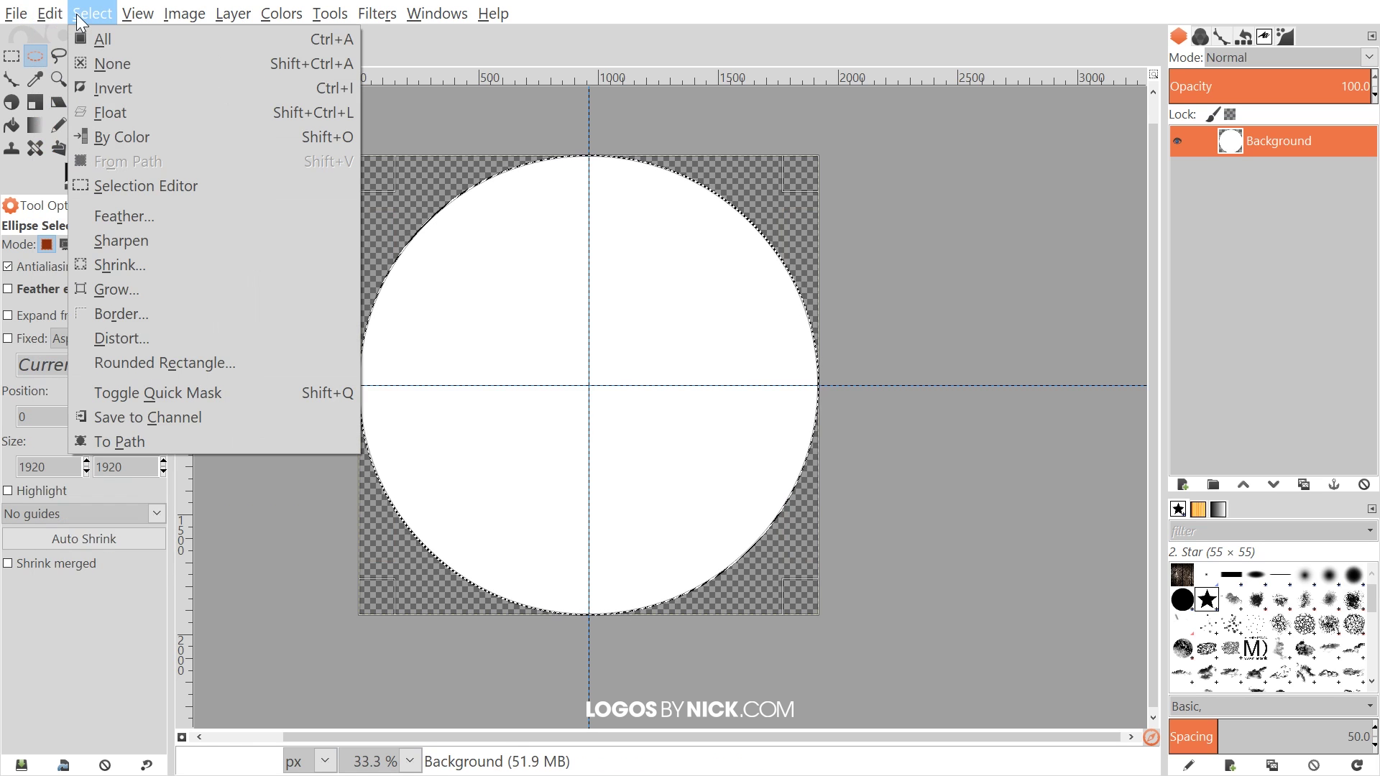
left_click(115, 64)
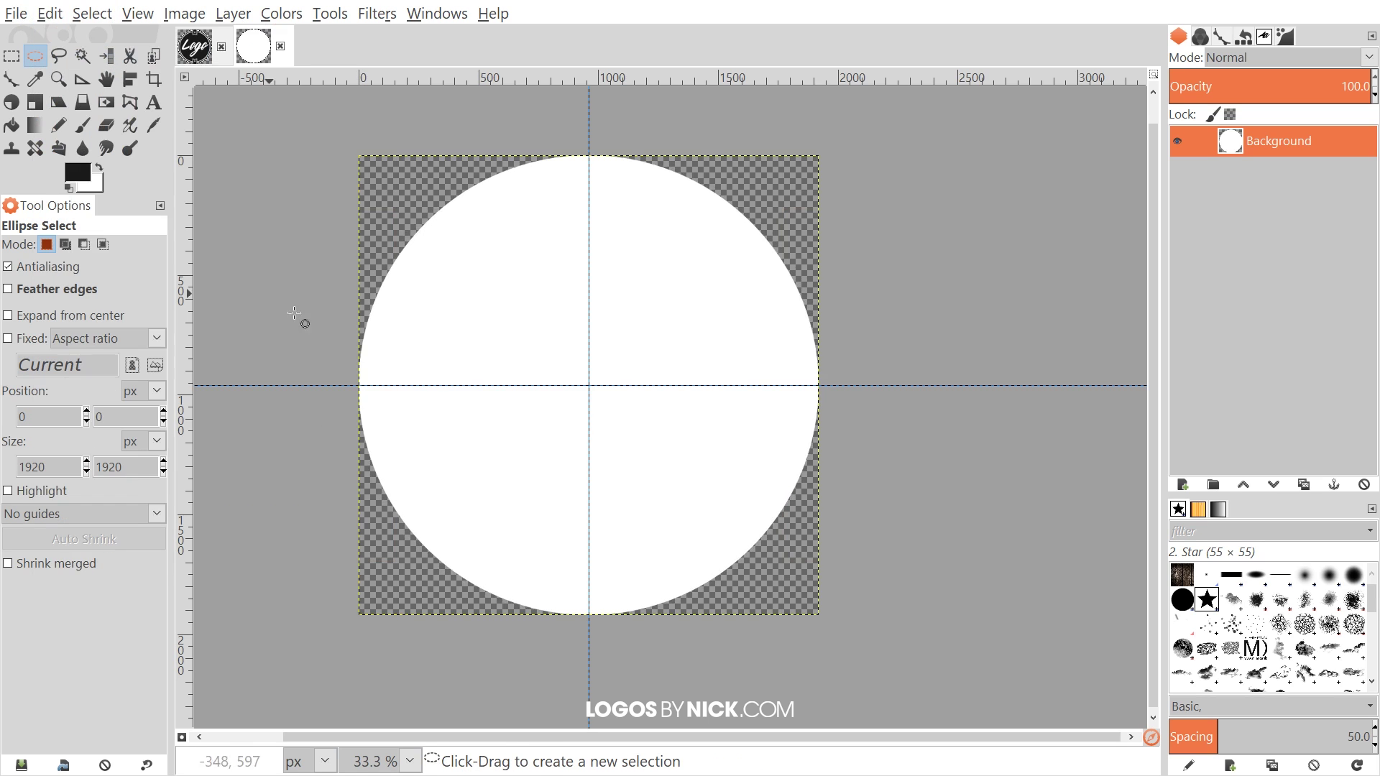
- Add a new transparent layer above the white circle's Background layer
left_click(194, 47)
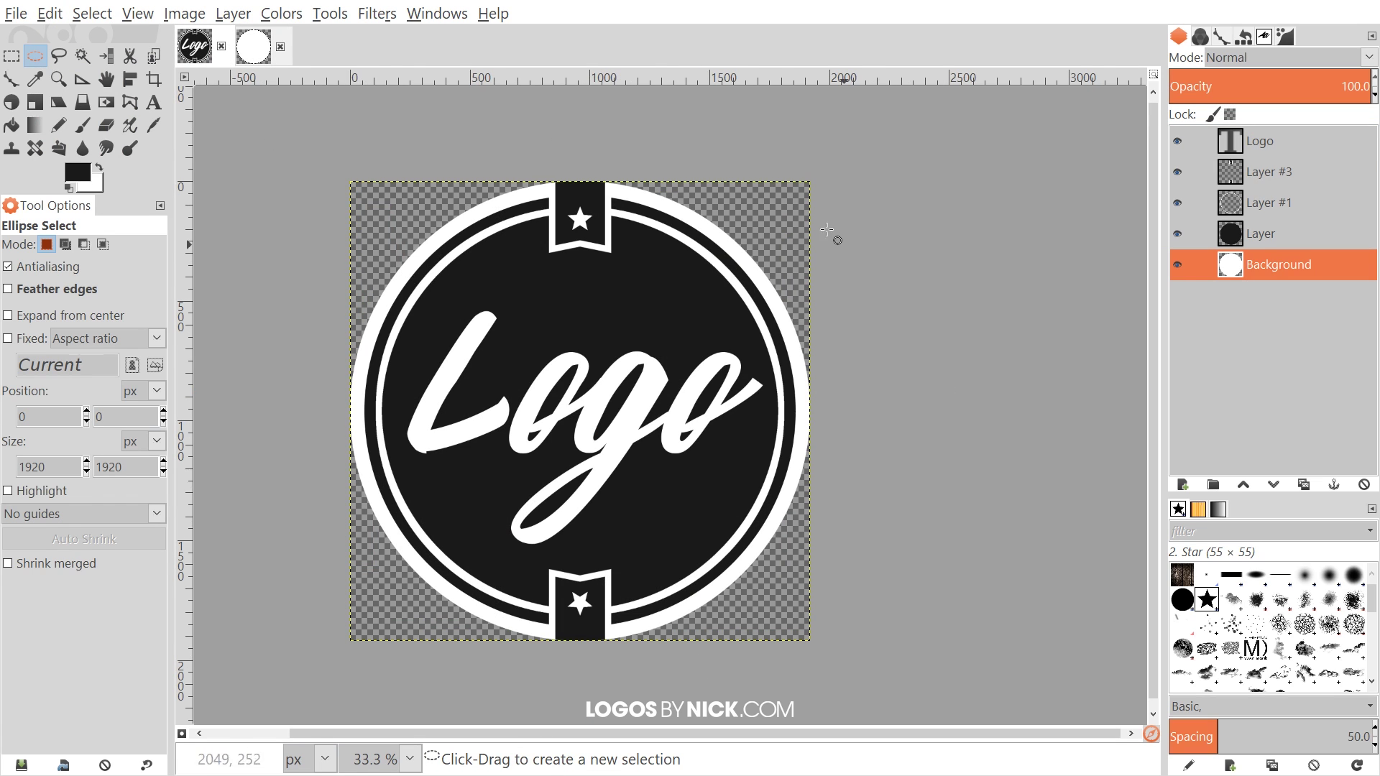
left_click(253, 46)
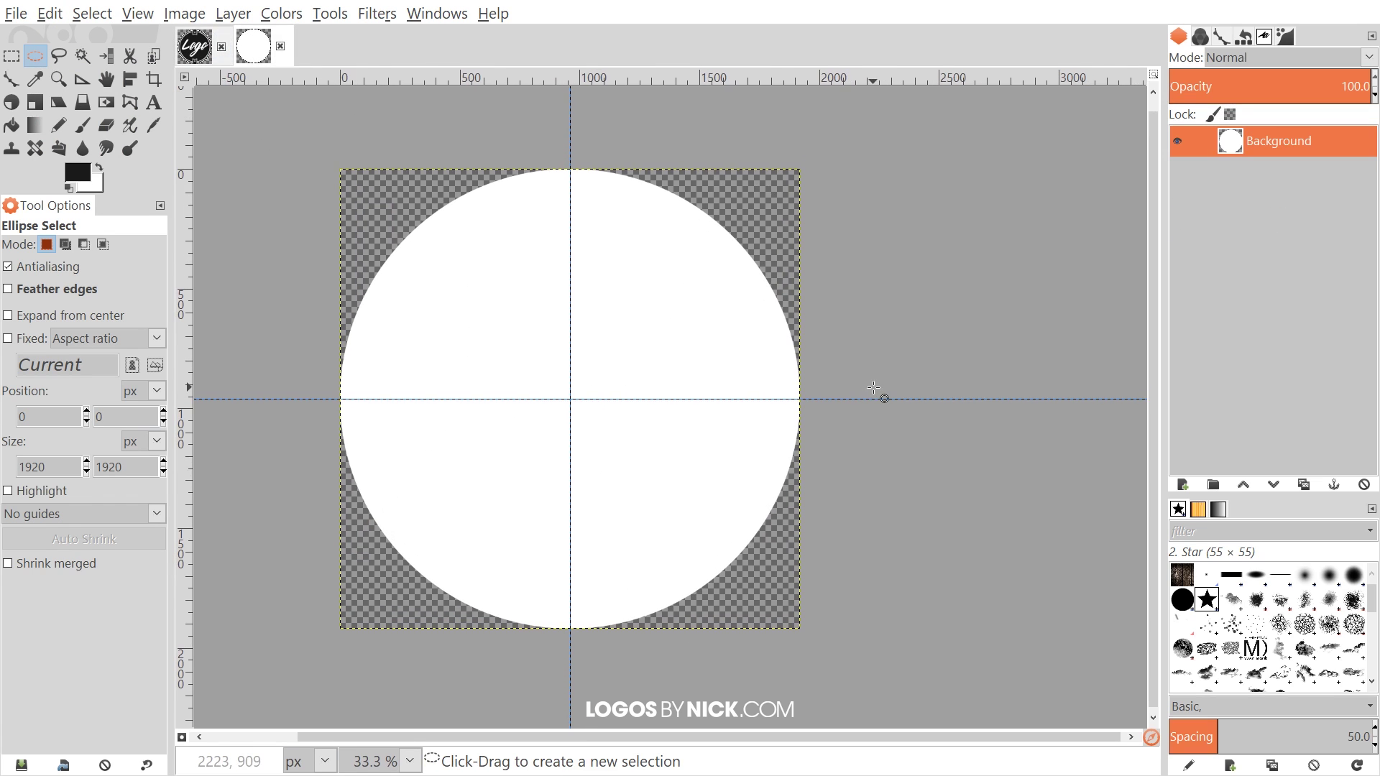
scroll(828, 339, "left", 2)
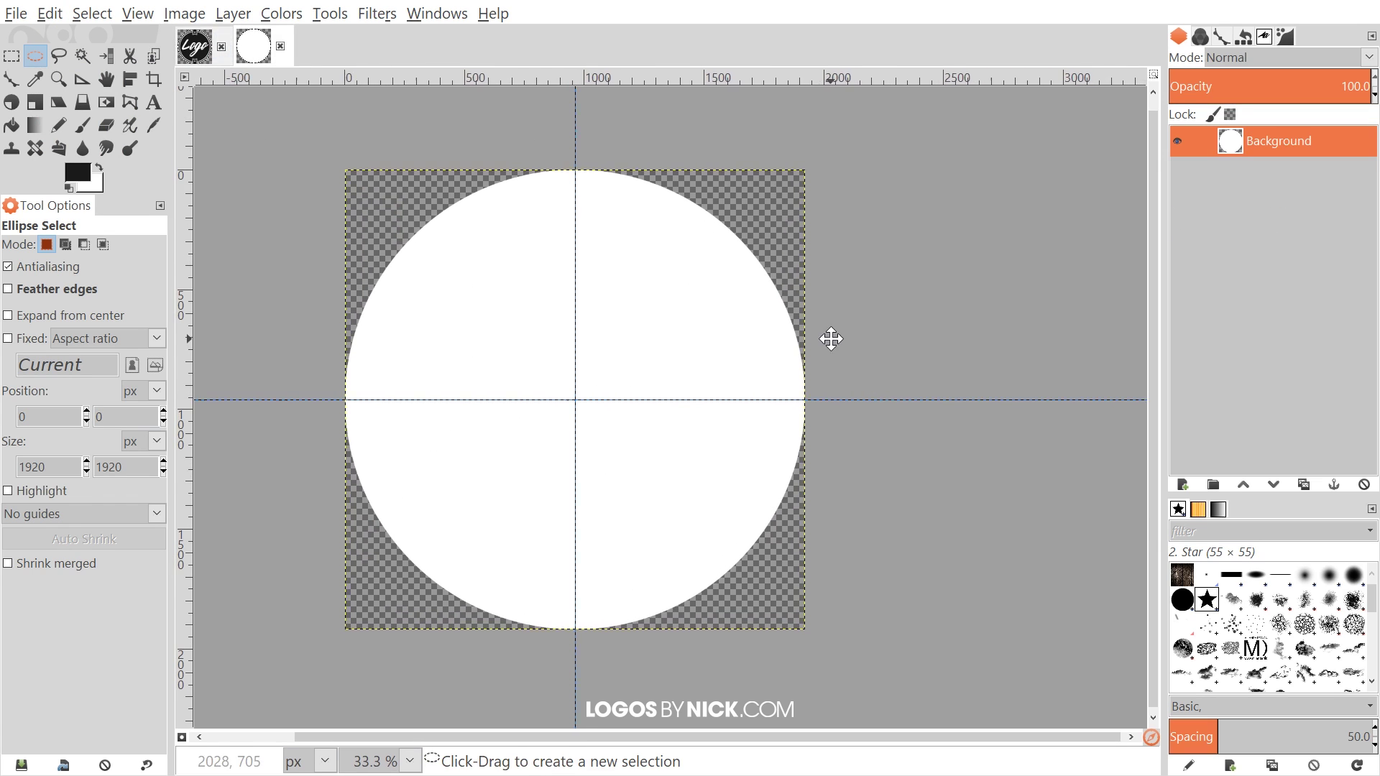
left_click(1183, 486)
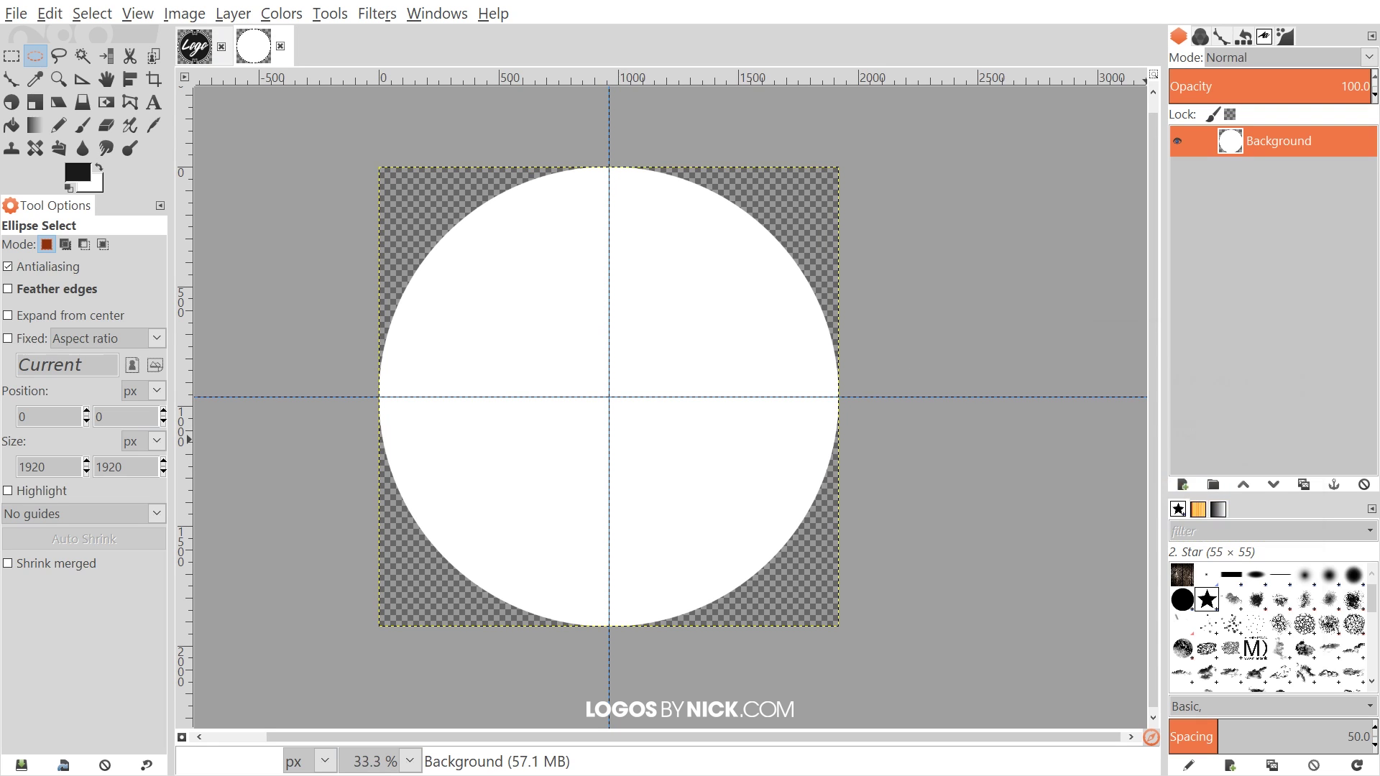
left_click(1218, 662)
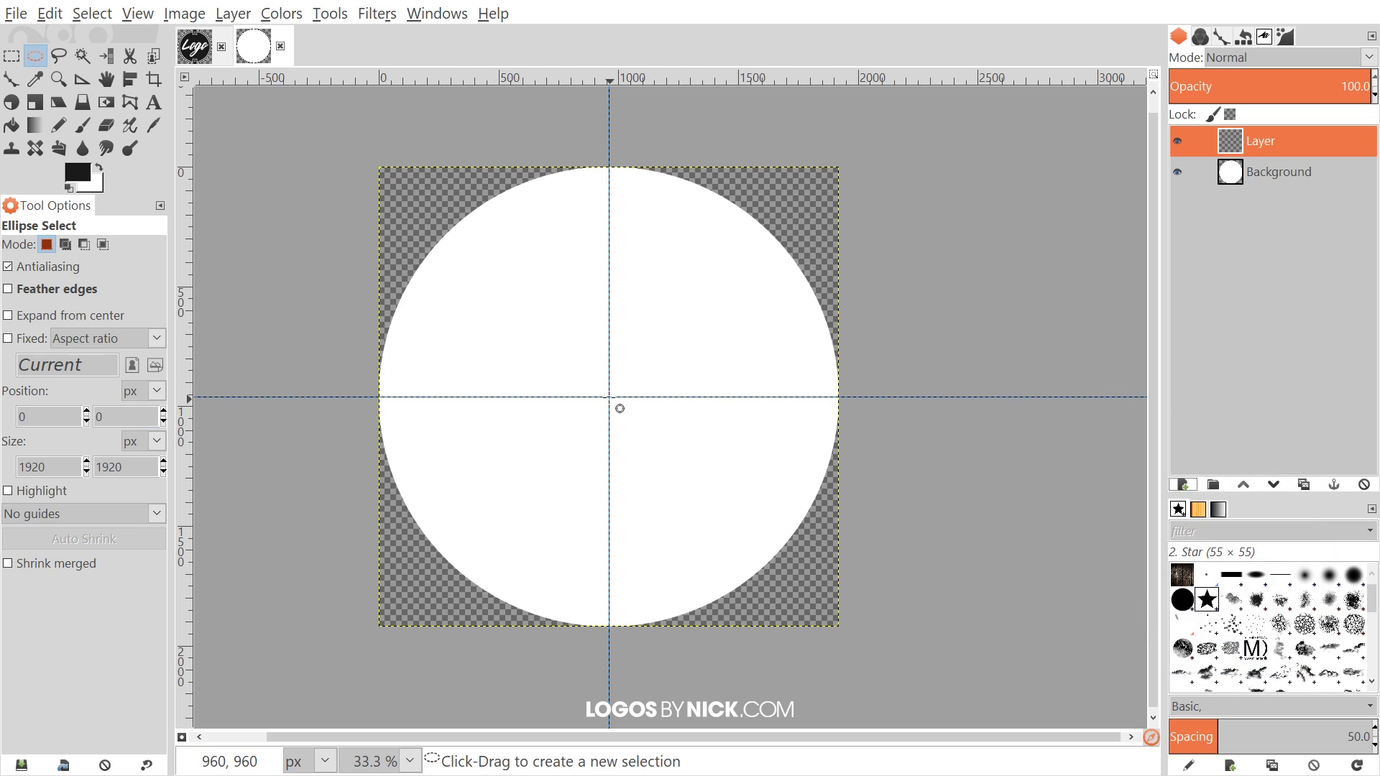
- Fill a circle about 1782 px wide, centered on the guides, with the dark foreground color on the new layer and clear the selection
left_click_drag(609, 397, 822, 585)
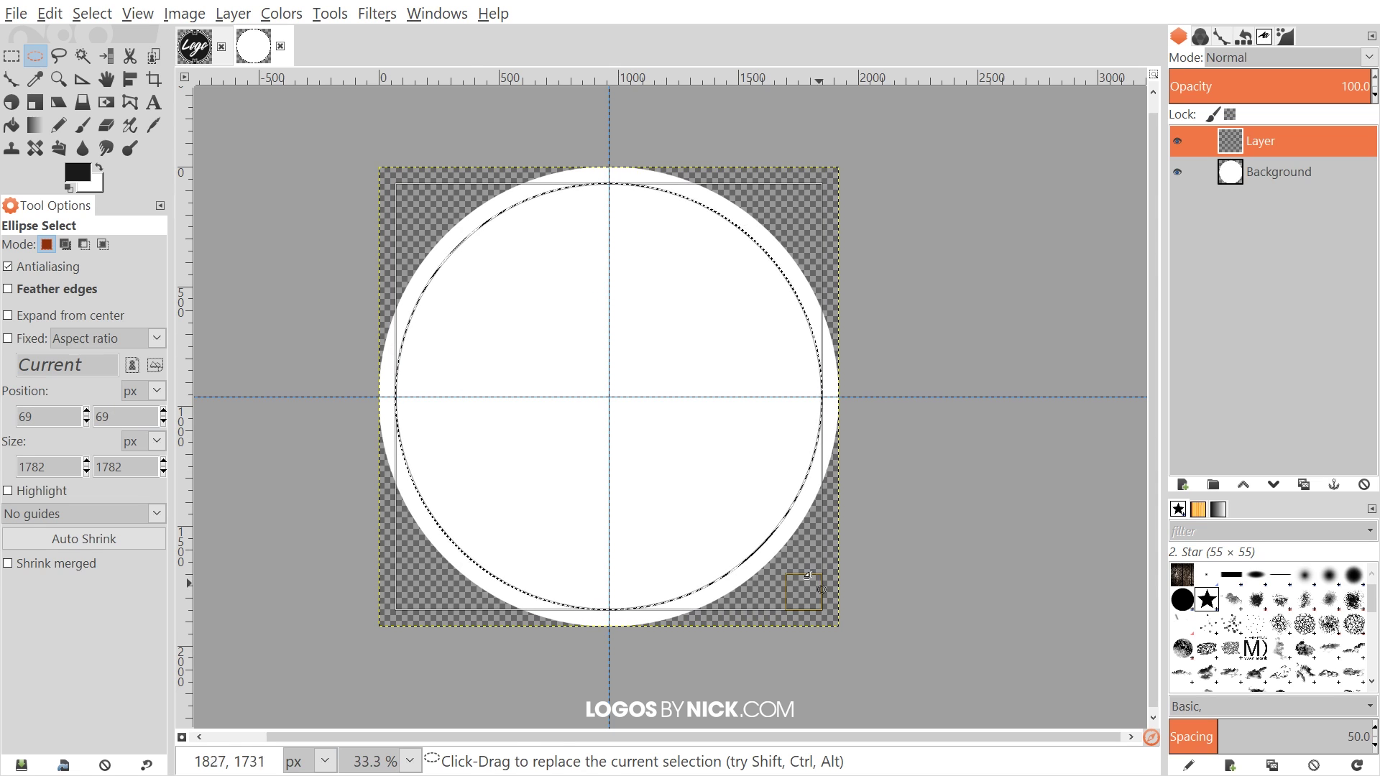
left_click(49, 13)
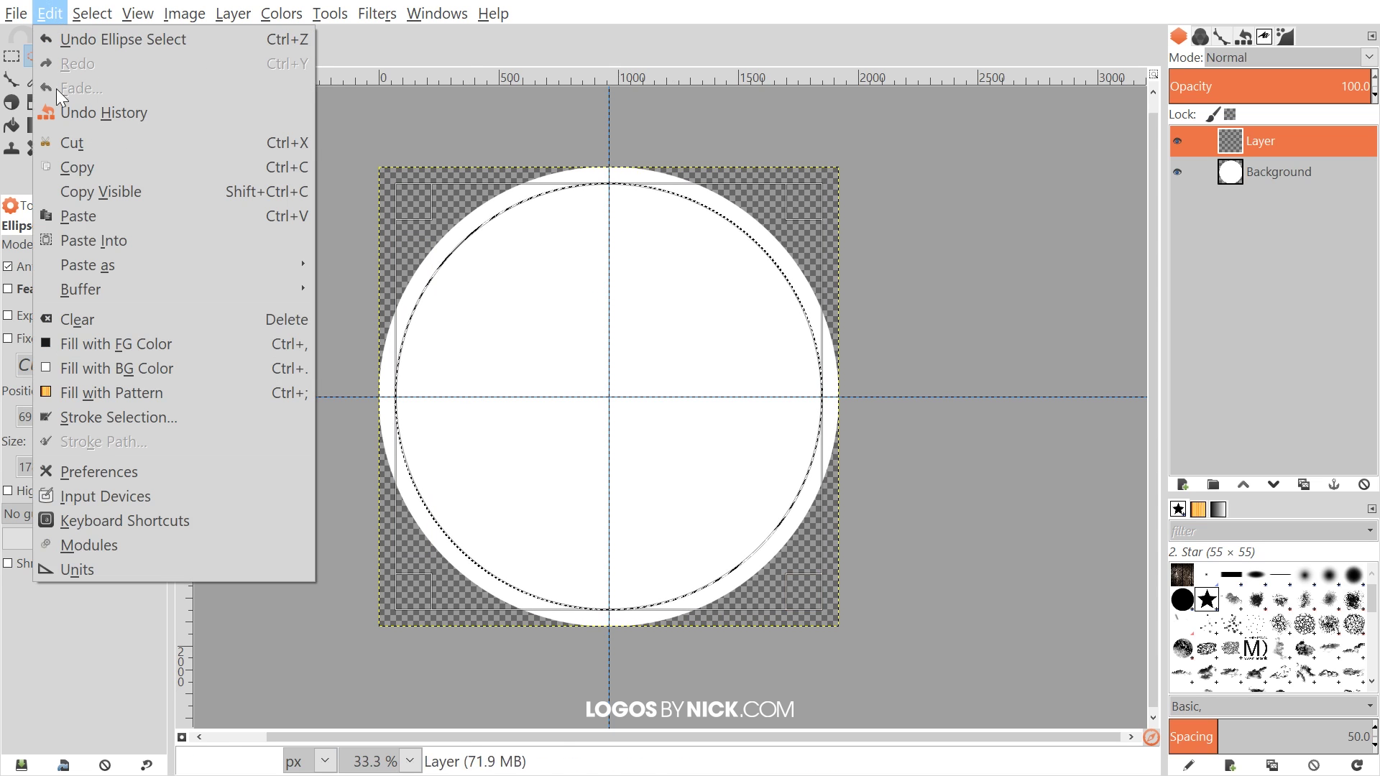
left_click(110, 344)
left_click(92, 13)
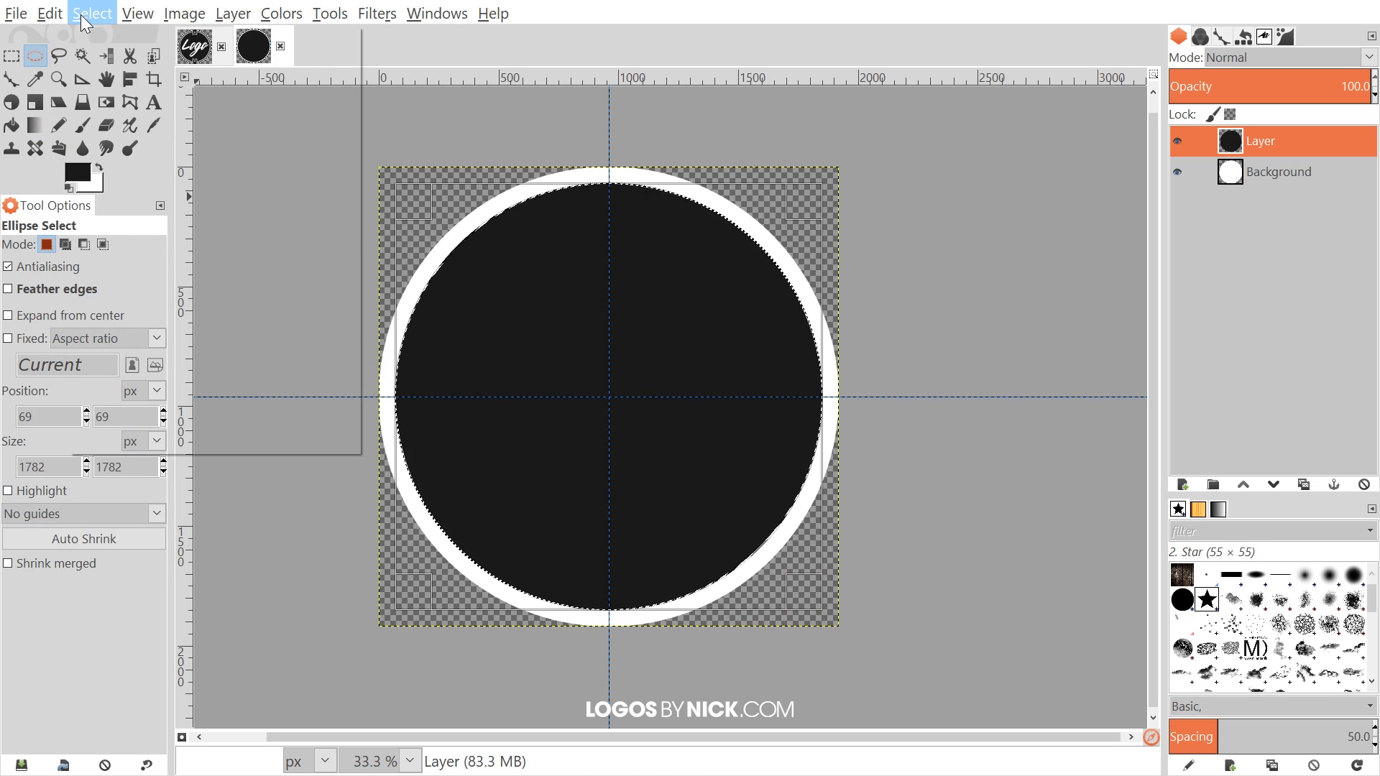
left_click(122, 59)
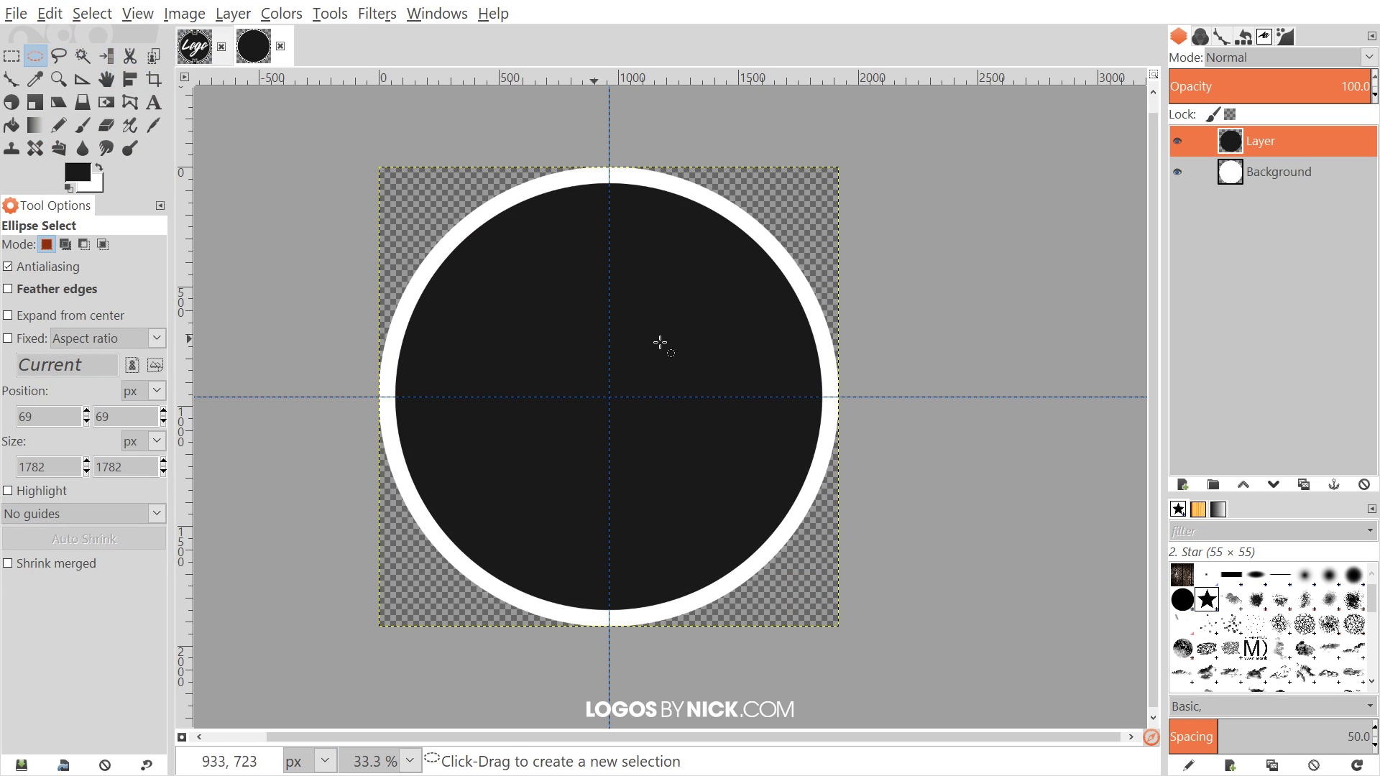
- Add a new transparent layer on top and select a circle about 1668 px wide centered on the guide intersection
left_click(1182, 488)
left_click(1219, 663)
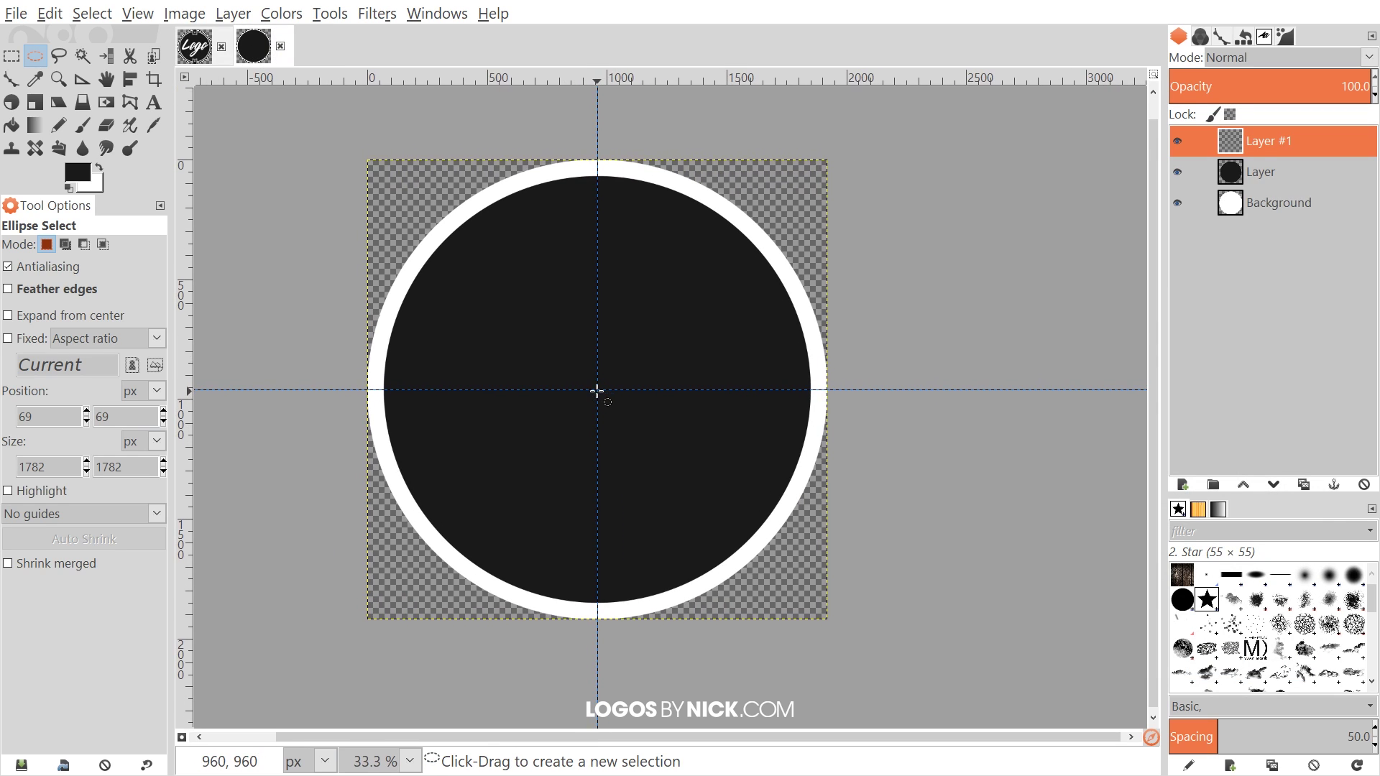
left_click_drag(600, 390, 797, 553)
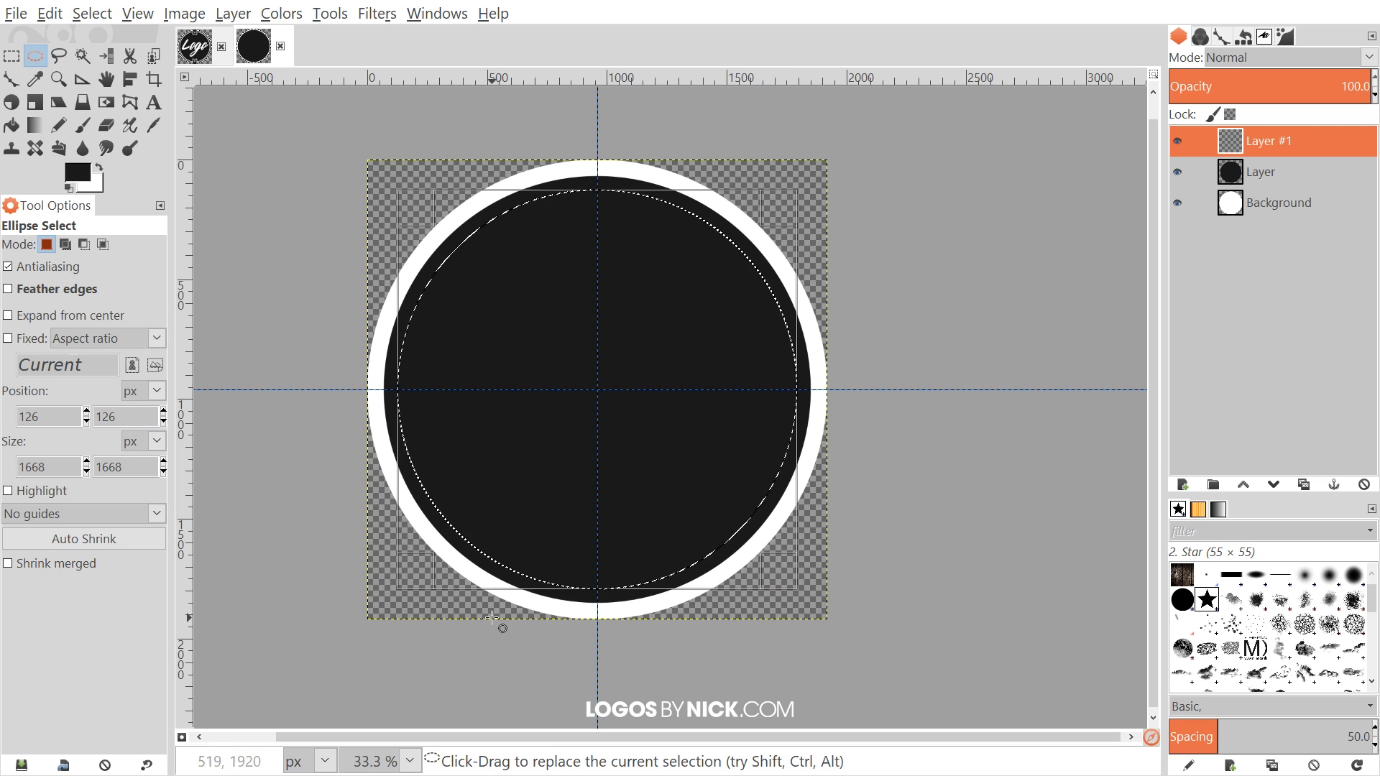
- Swap the foreground and background colors, stroke the circular selection with a solid 25 px white line, and clear the selection
left_click(98, 167)
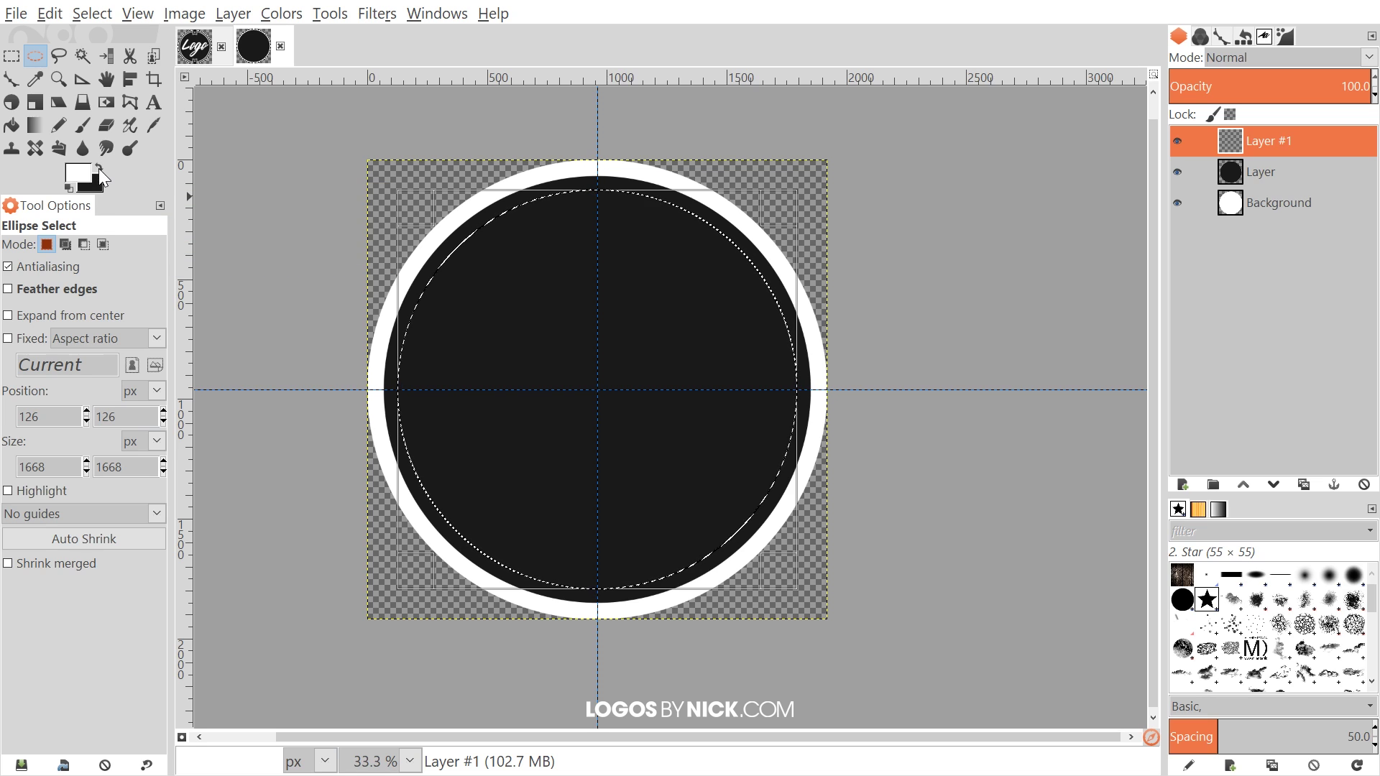
left_click(49, 13)
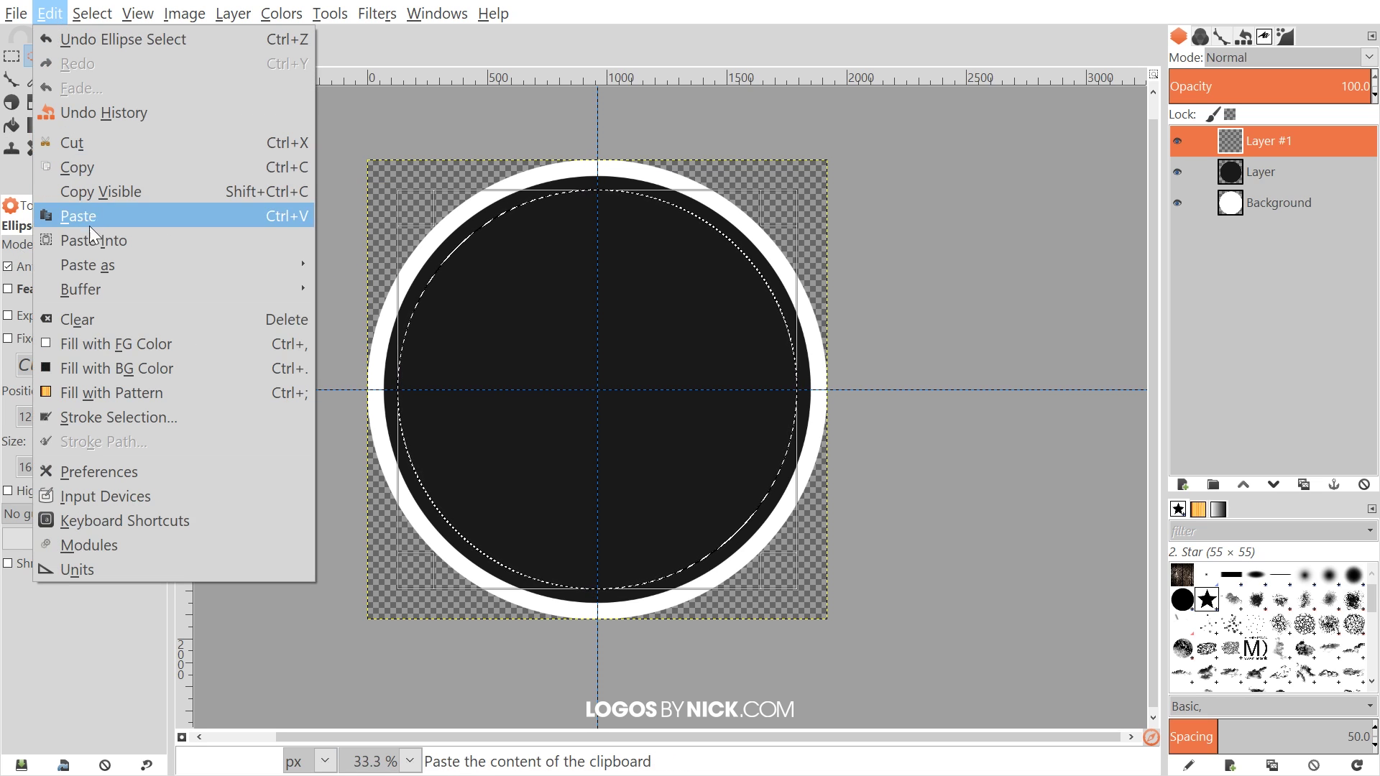
left_click(110, 415)
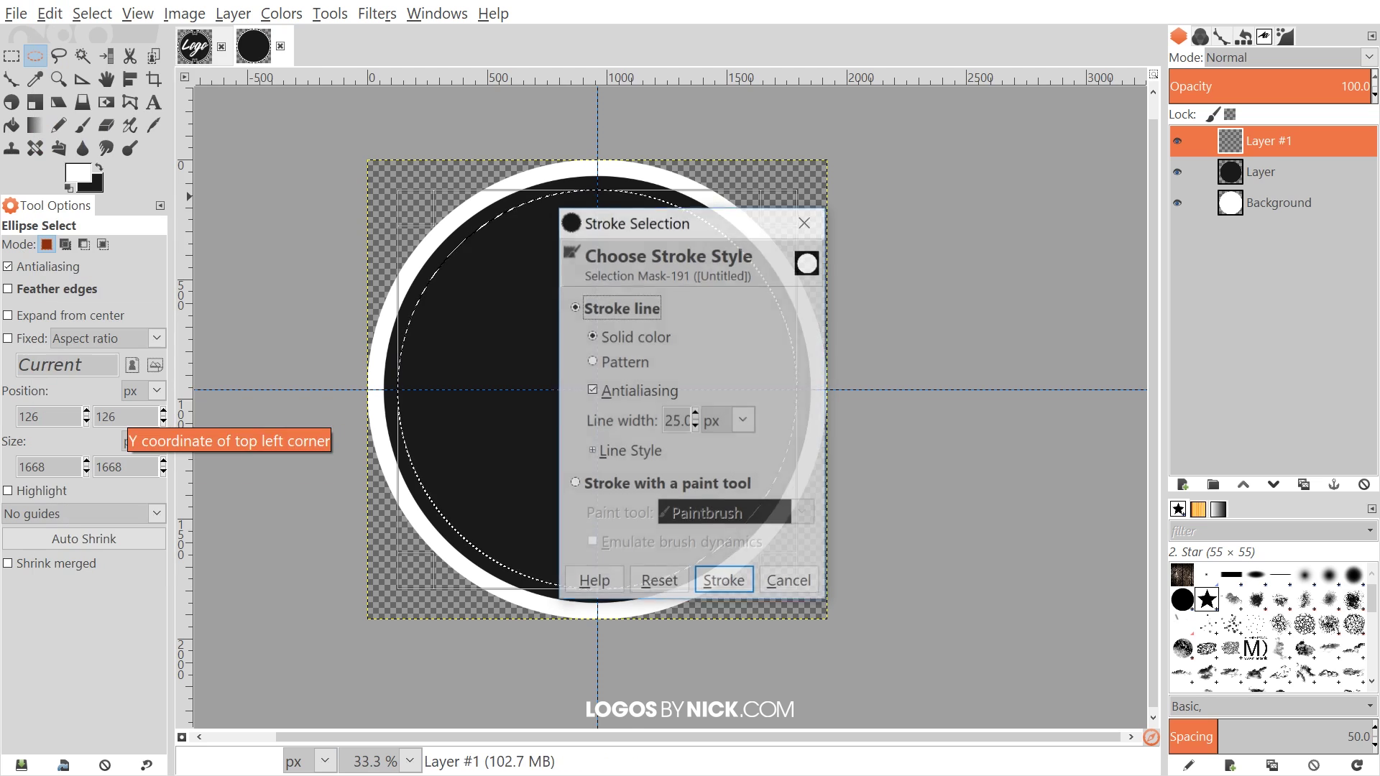
left_click_drag(721, 225, 768, 172)
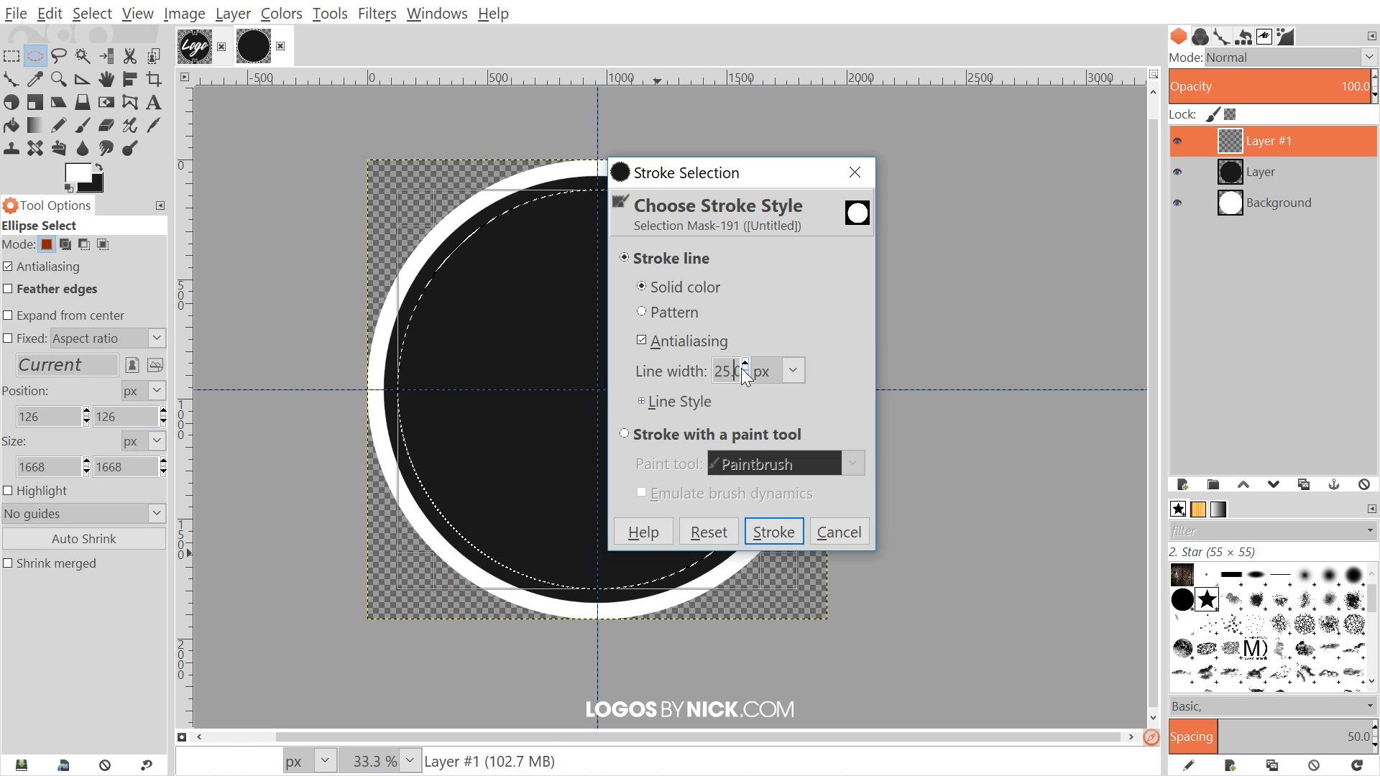
left_click(774, 533)
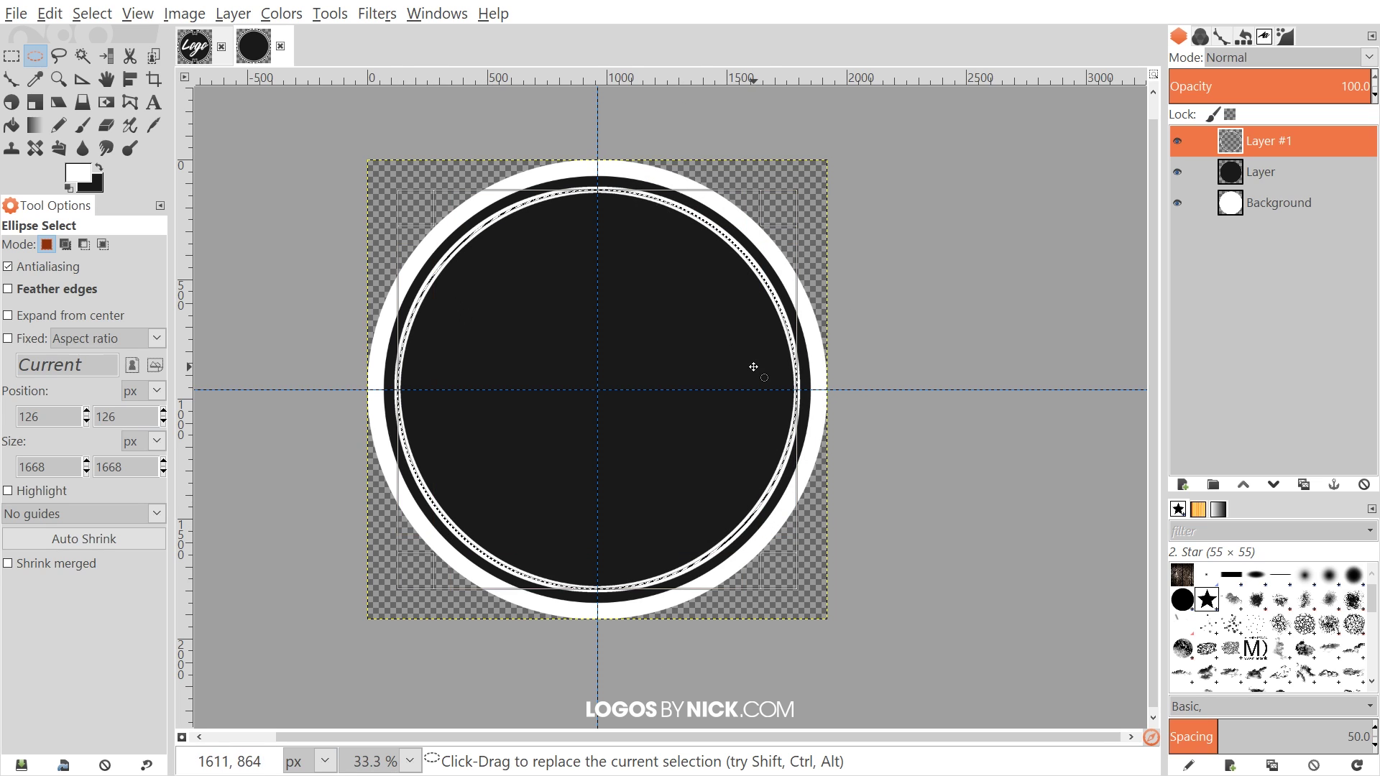
left_click(86, 15)
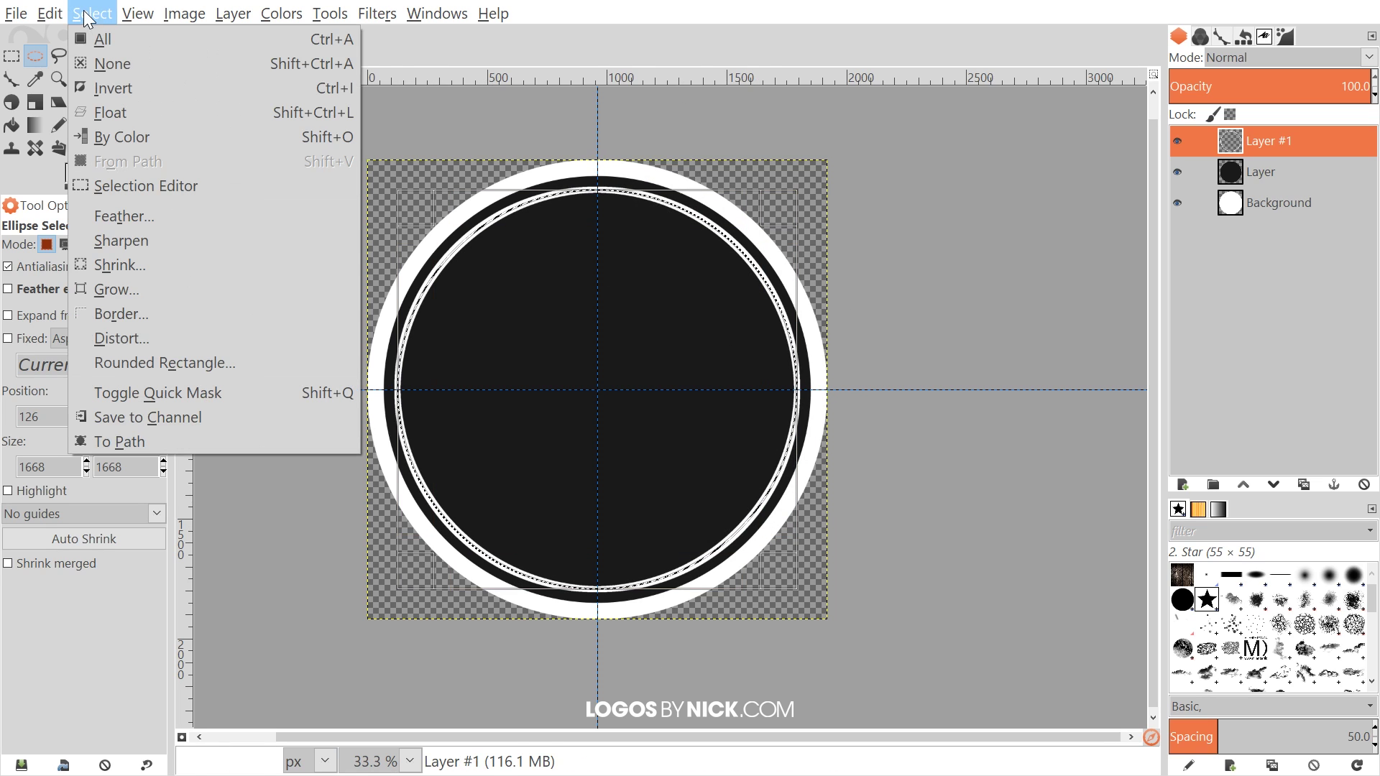
left_click(112, 63)
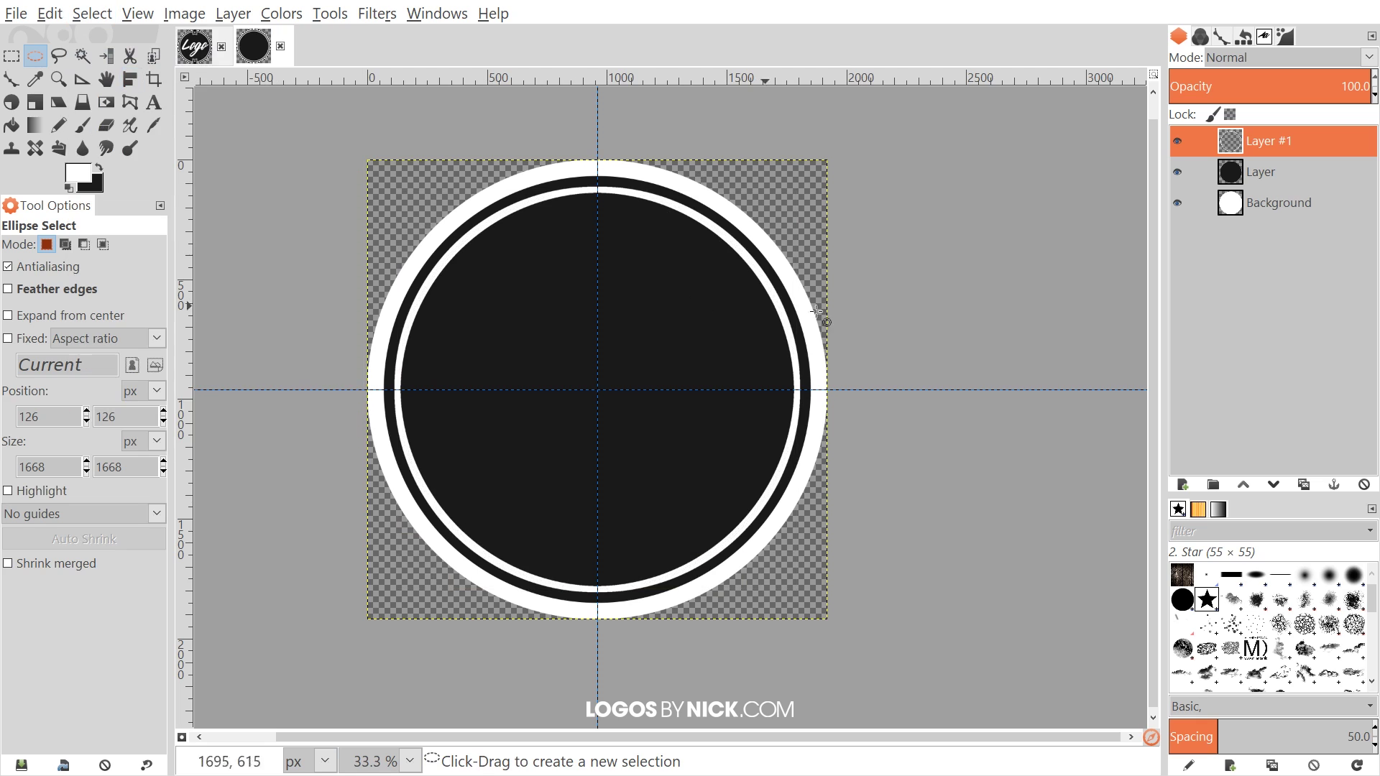
- Check the finished reference logo, and add a new transparent layer above the thin white ring's layer in the new image
left_click(200, 48)
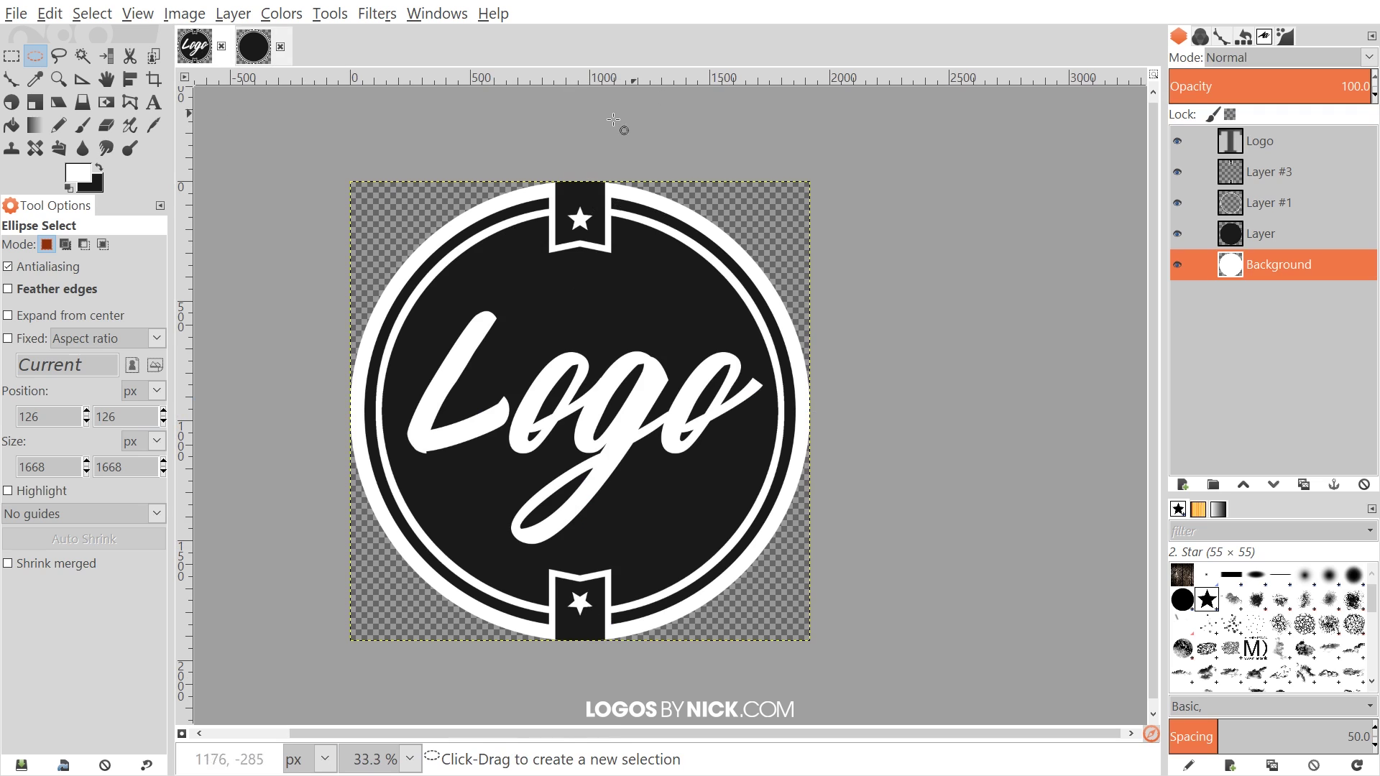
left_click(253, 46)
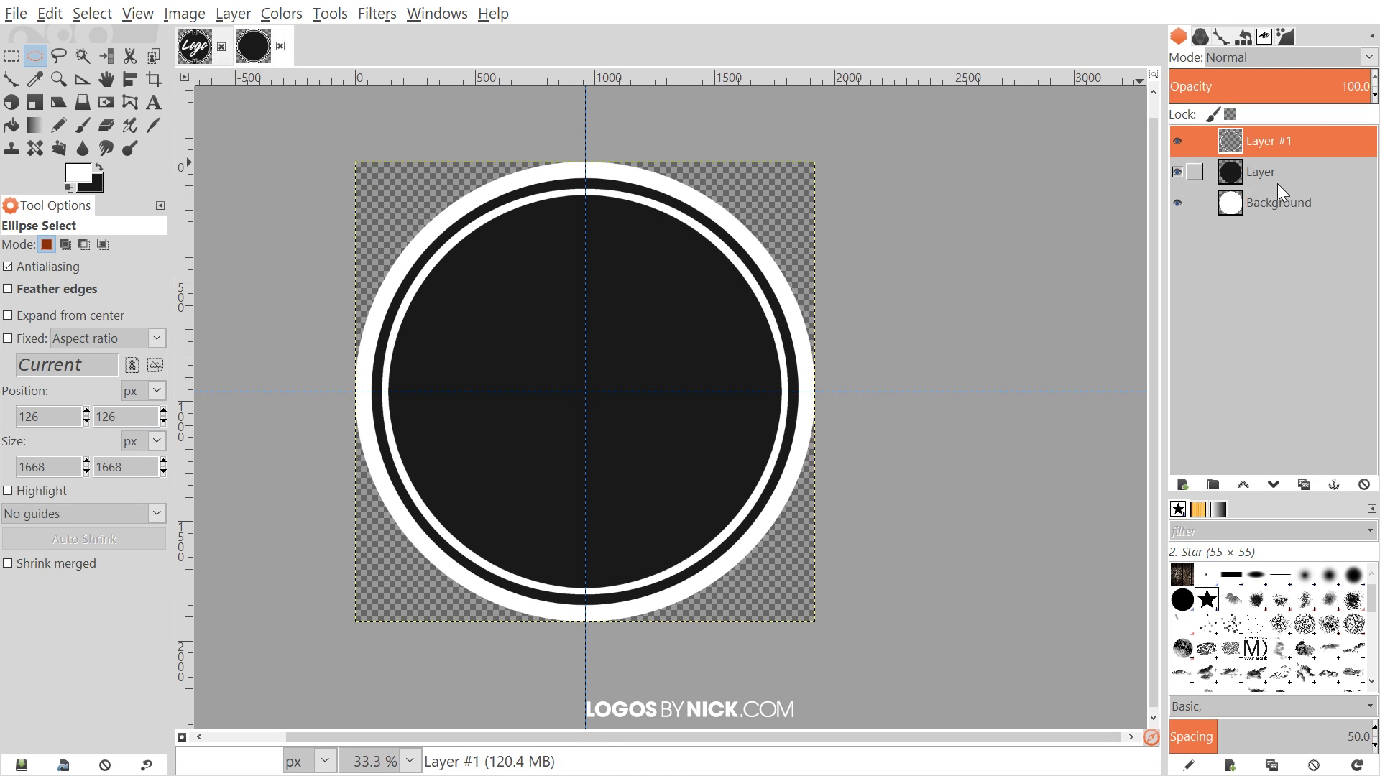
left_click(1188, 486)
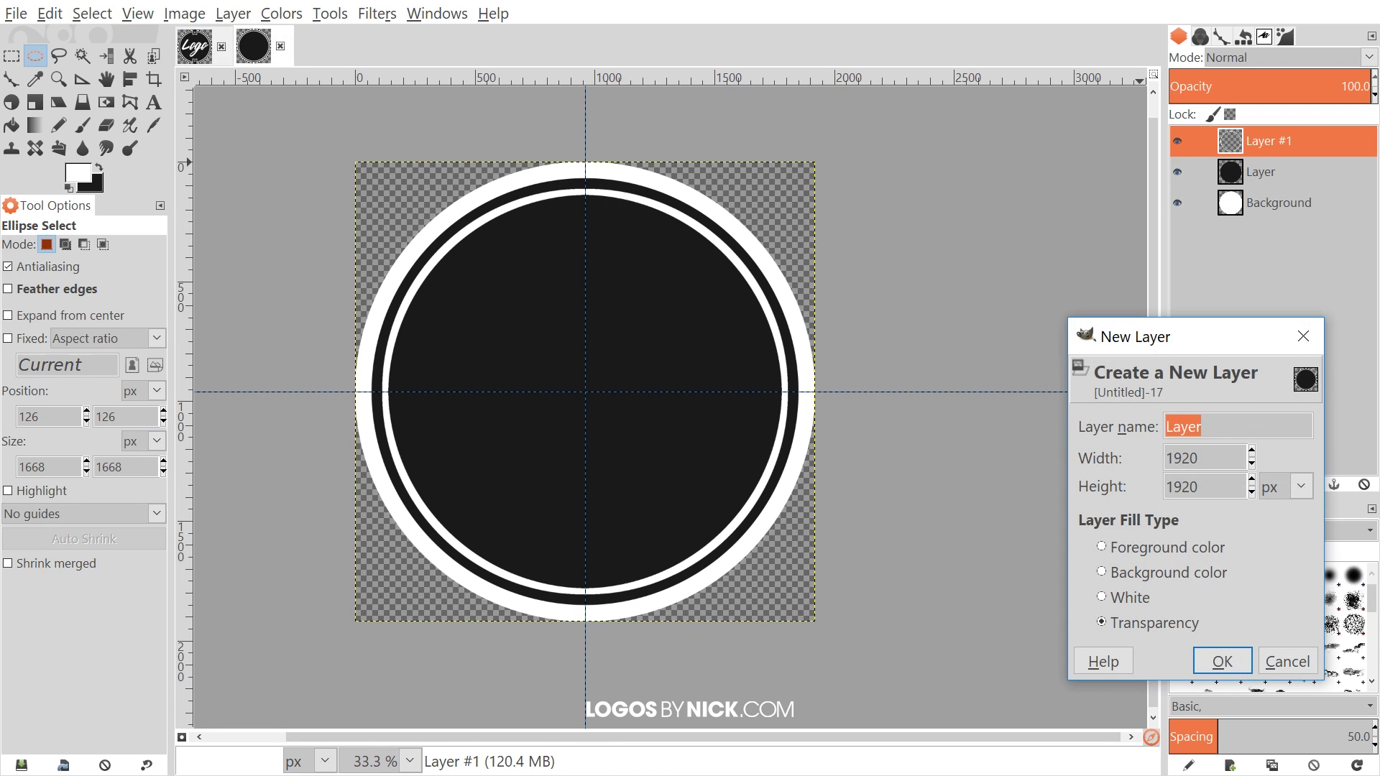
left_click(1222, 665)
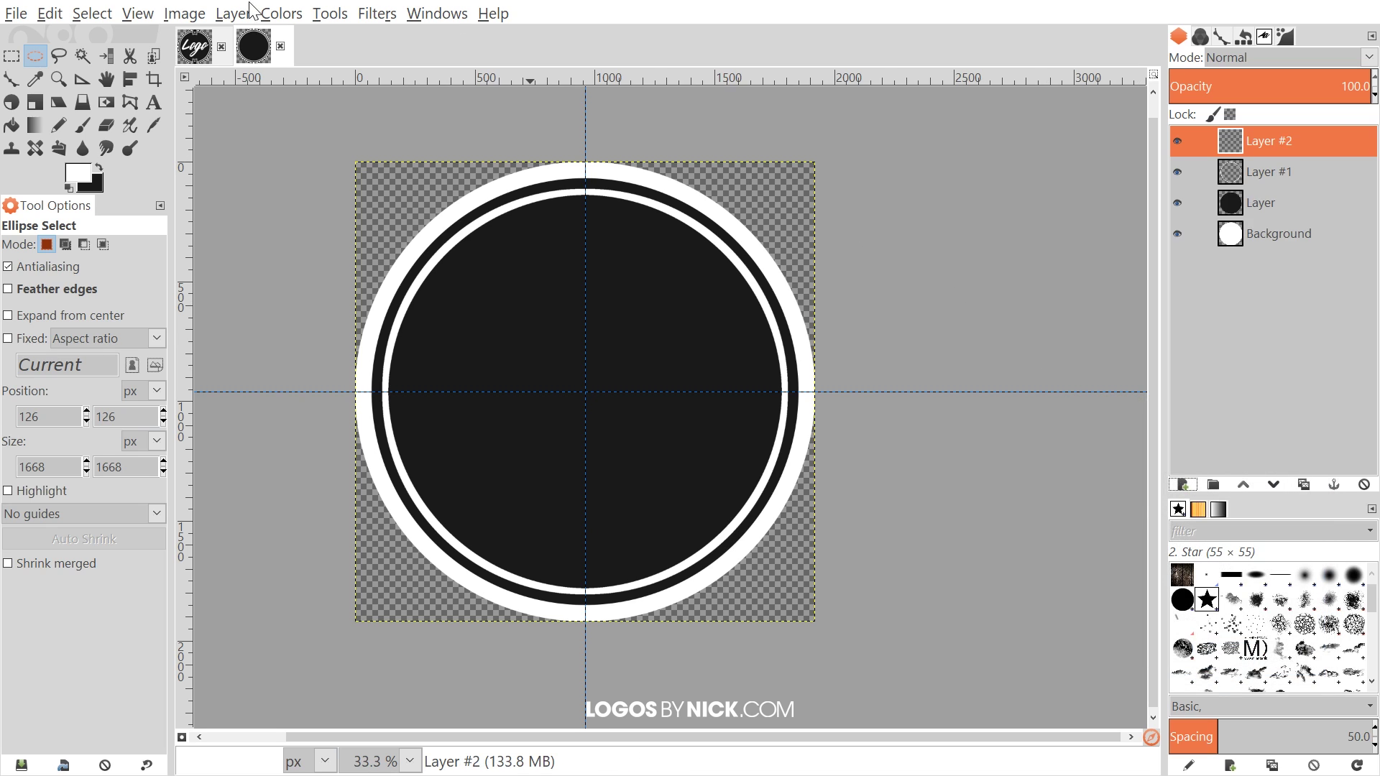
- Select a rectangle about 216 × 375 px across the canvas's top edge, centered on the vertical guide, and hide the three lower layers
left_click(12, 57)
left_click_drag(560, 134, 612, 223)
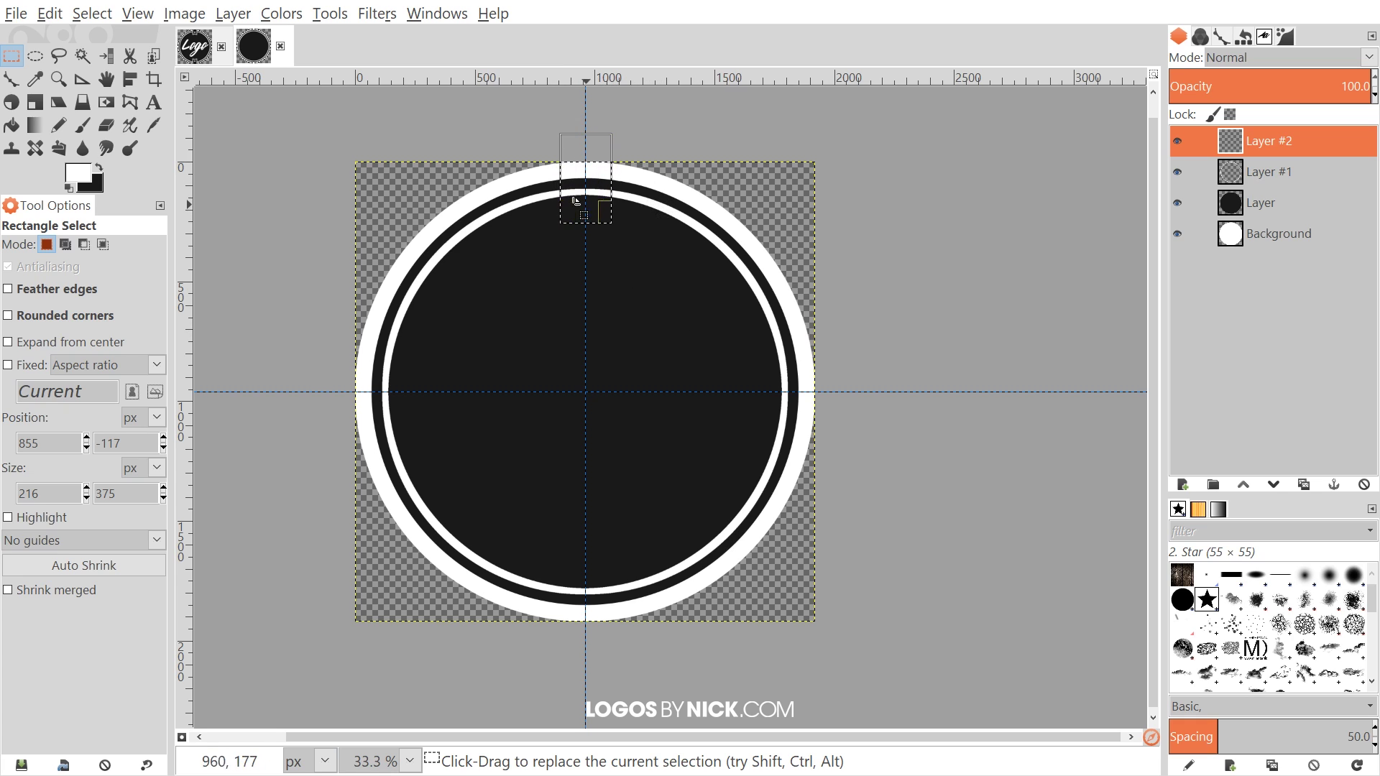
left_click_drag(1184, 166, 1176, 239)
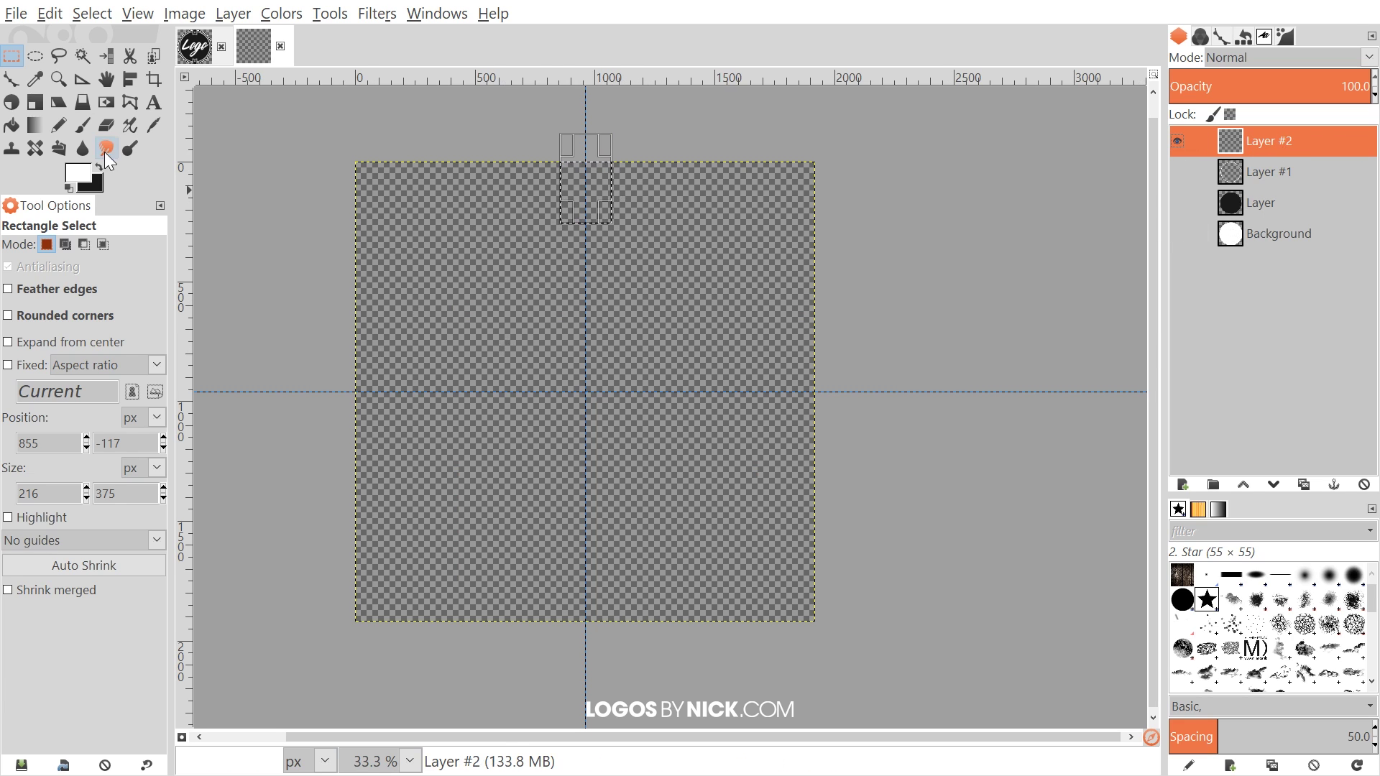
- Fill the rectangular selection with the dark background color and clear the selection
left_click(44, 18)
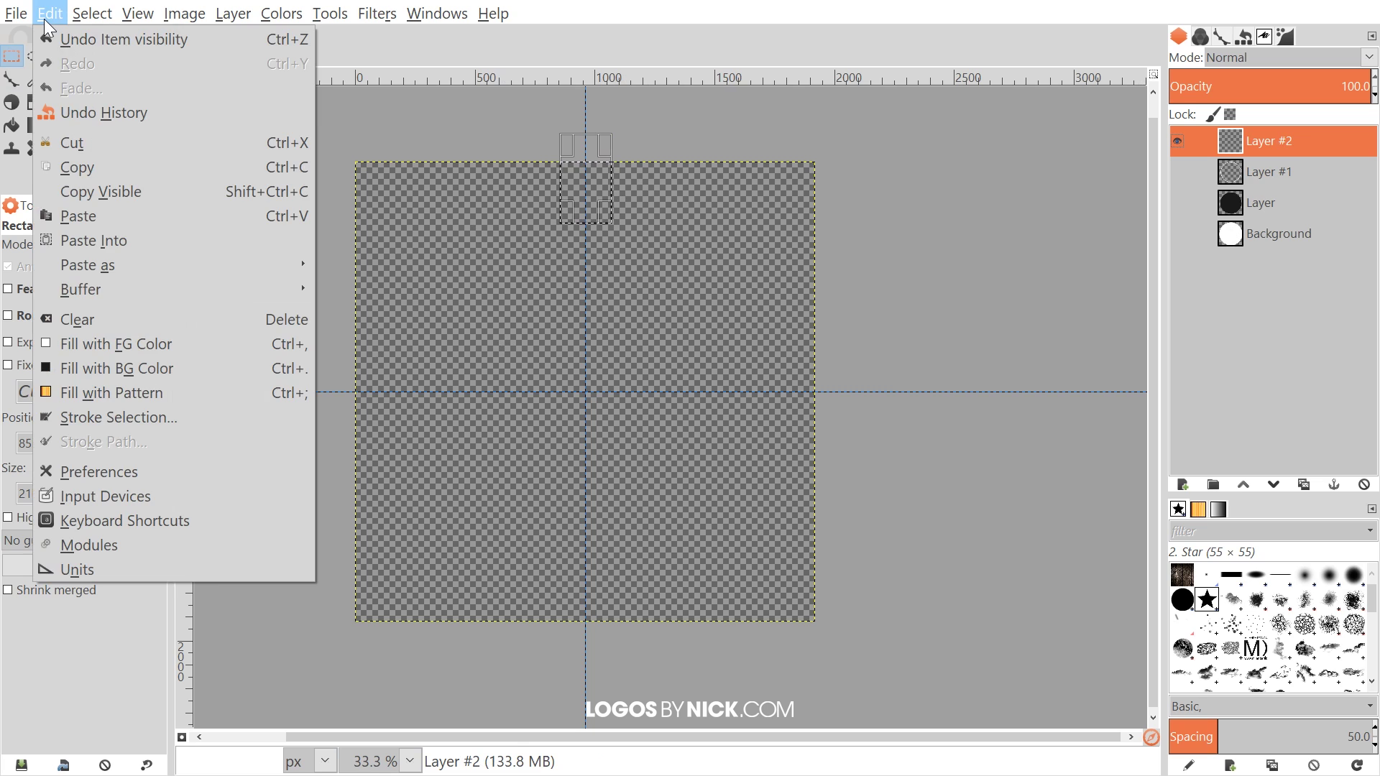
left_click(146, 368)
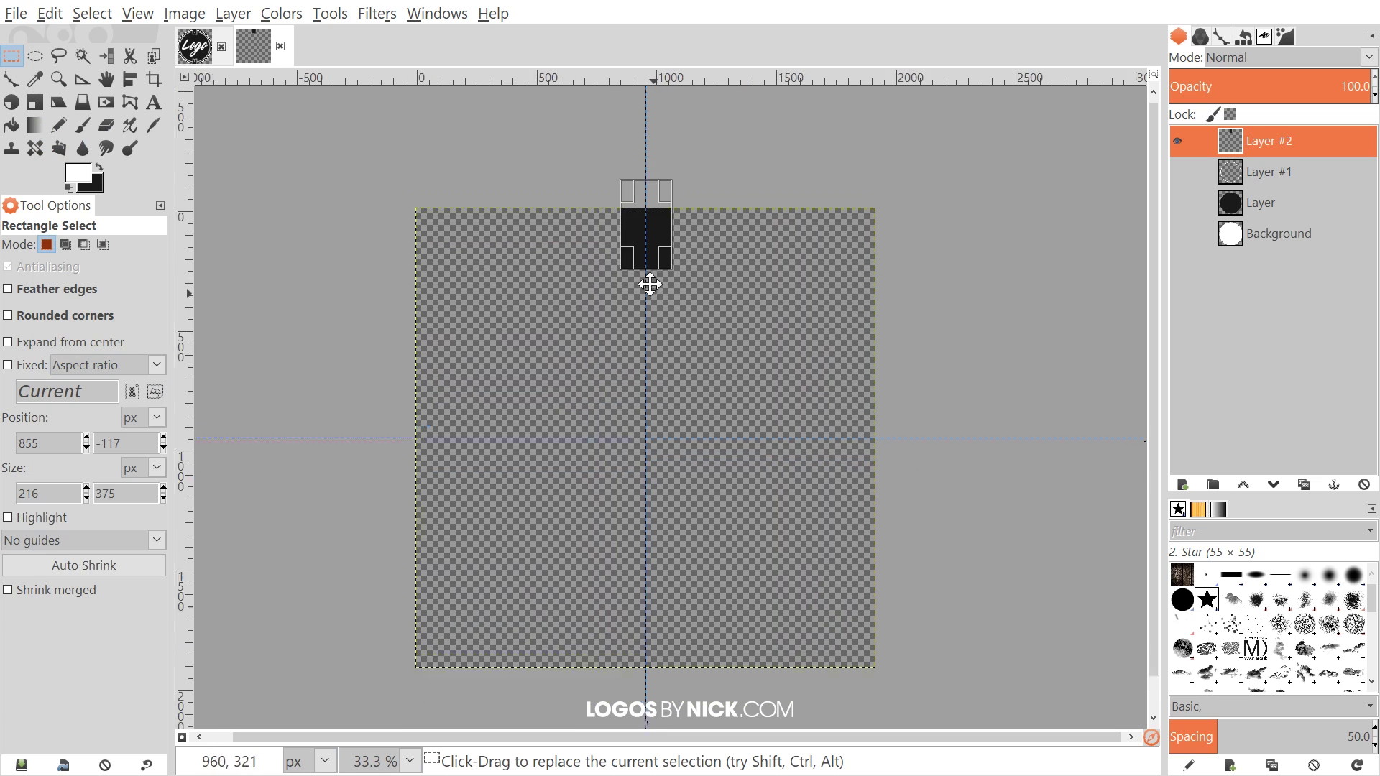
key("ctrl")
scroll(638, 265, "up", 1)
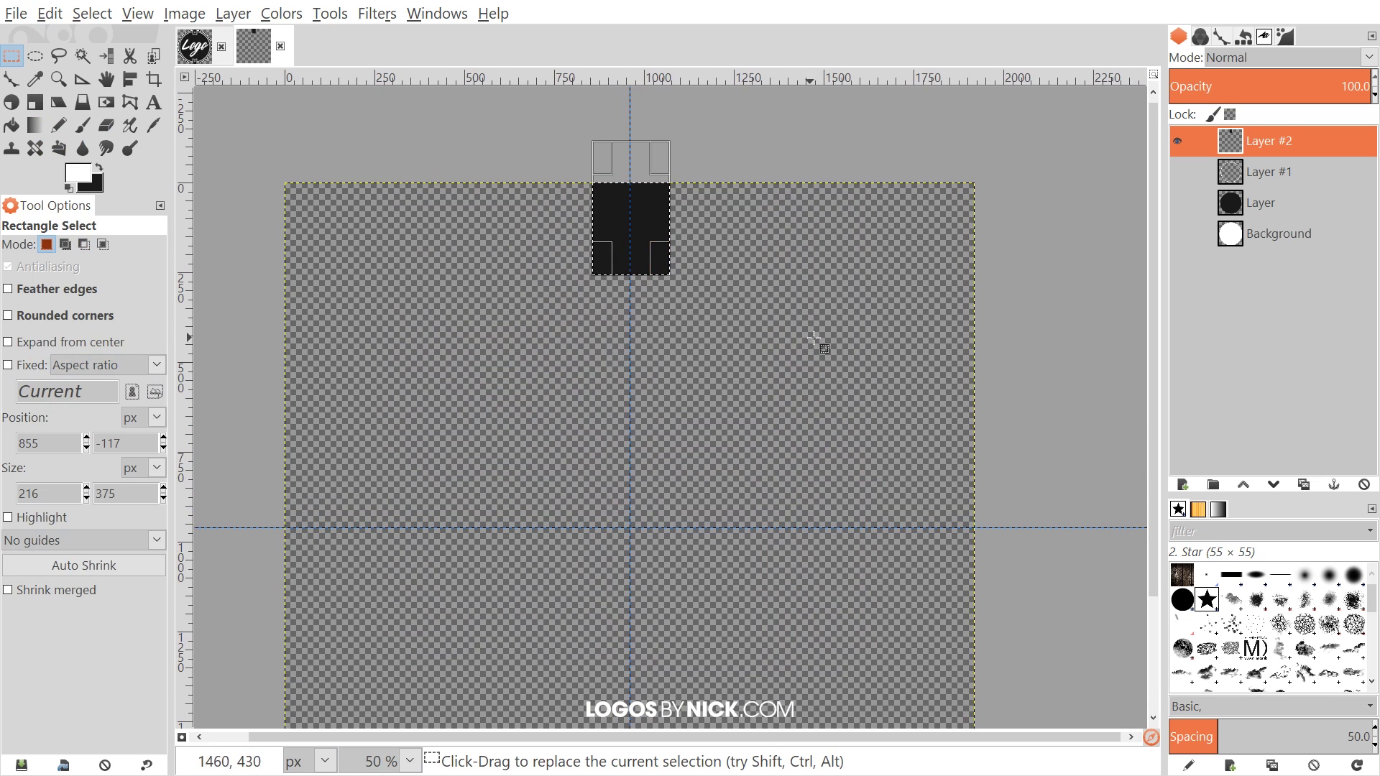
left_click(88, 13)
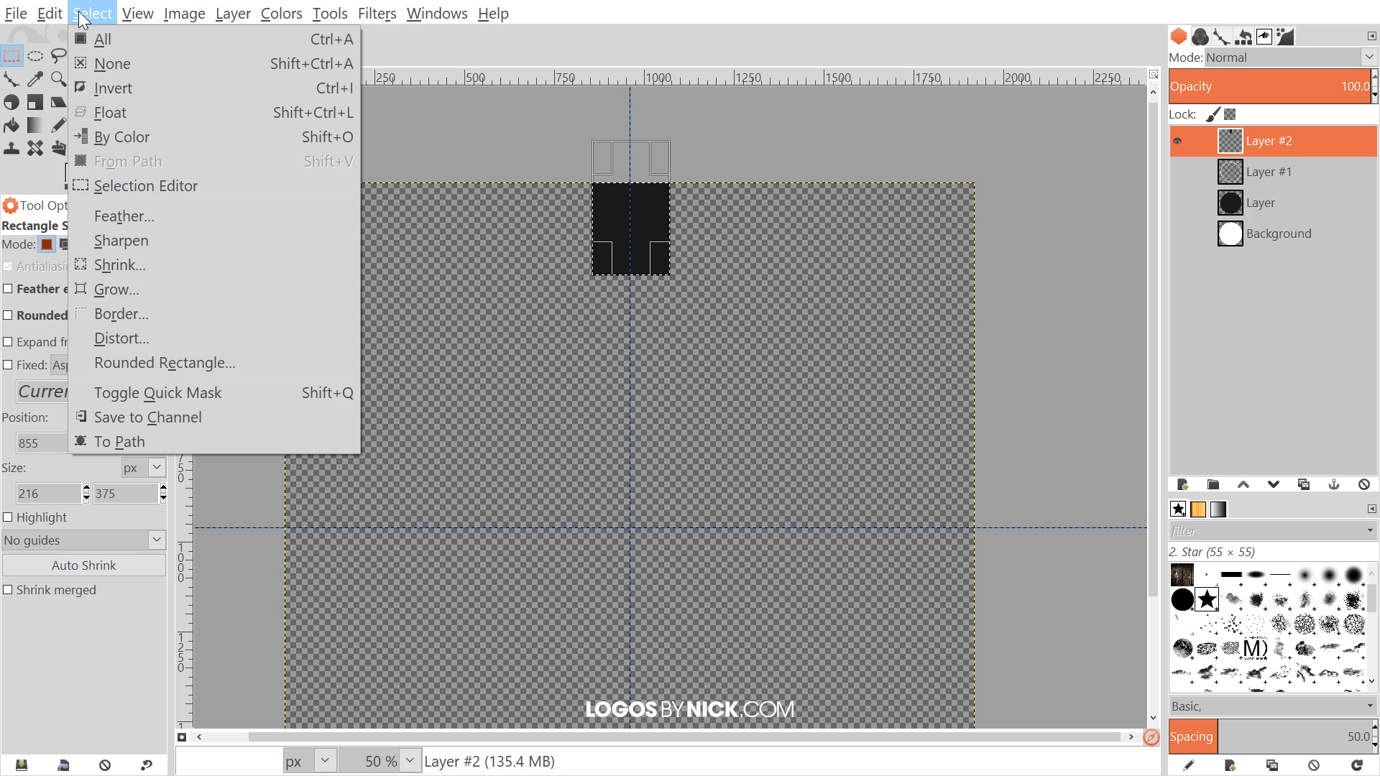
left_click(111, 84)
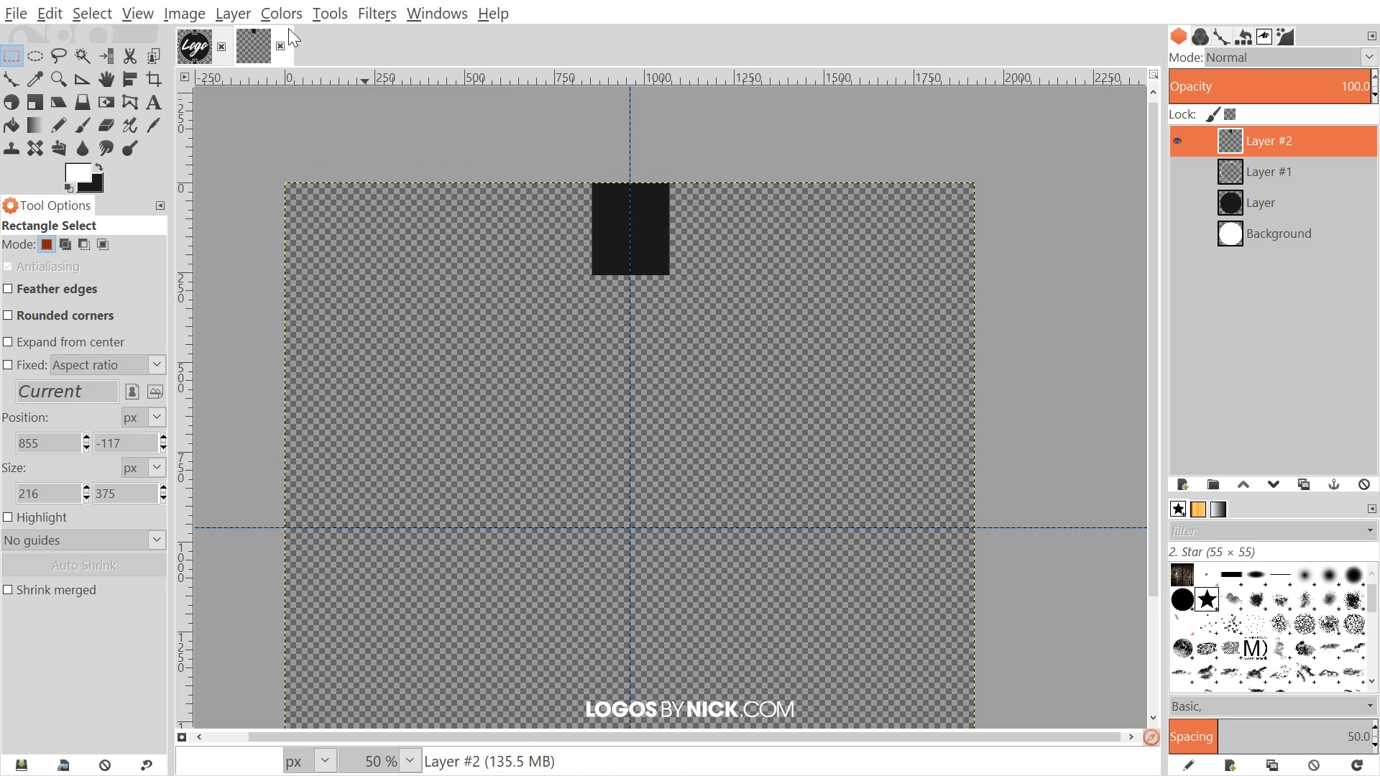
- Autocrop the layer to the dark rectangle and align it to the horizontal center relative to the image
left_click(233, 14)
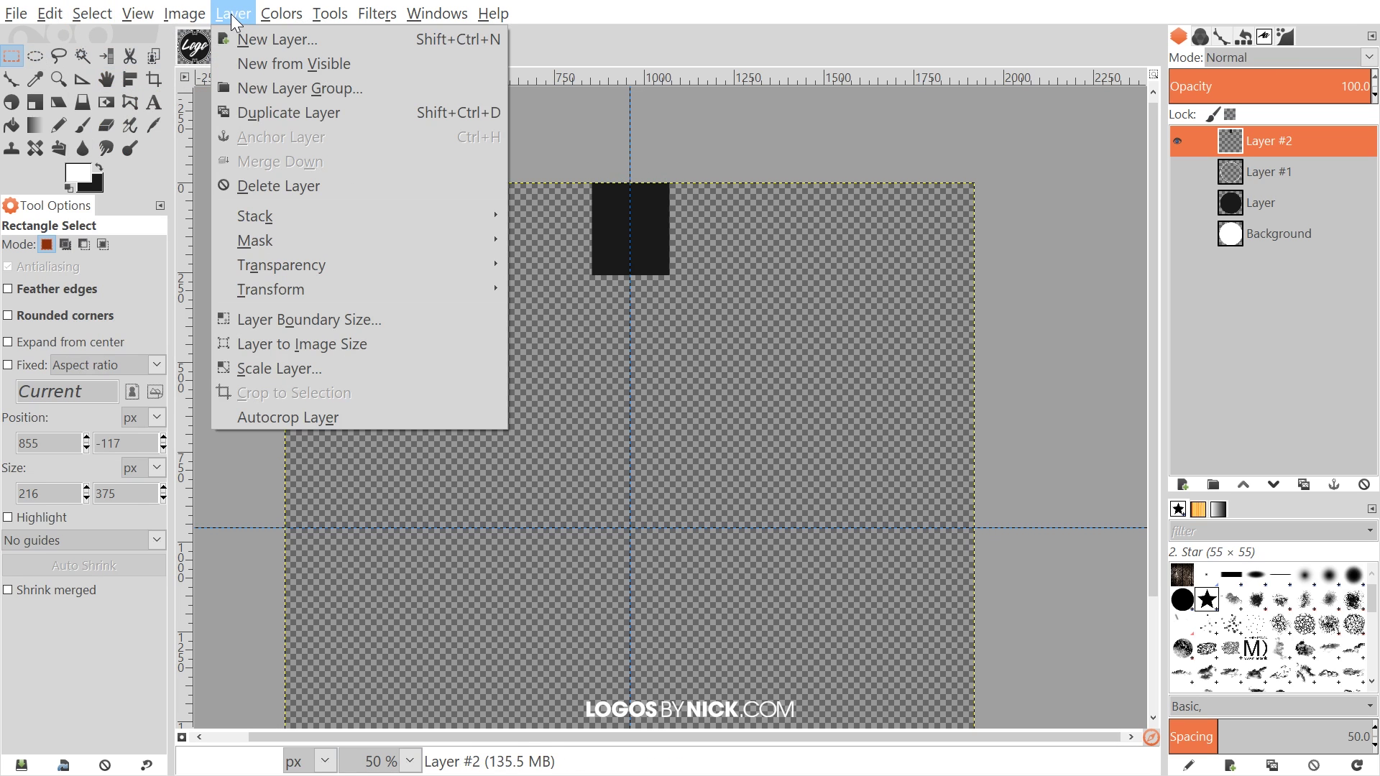
left_click(298, 417)
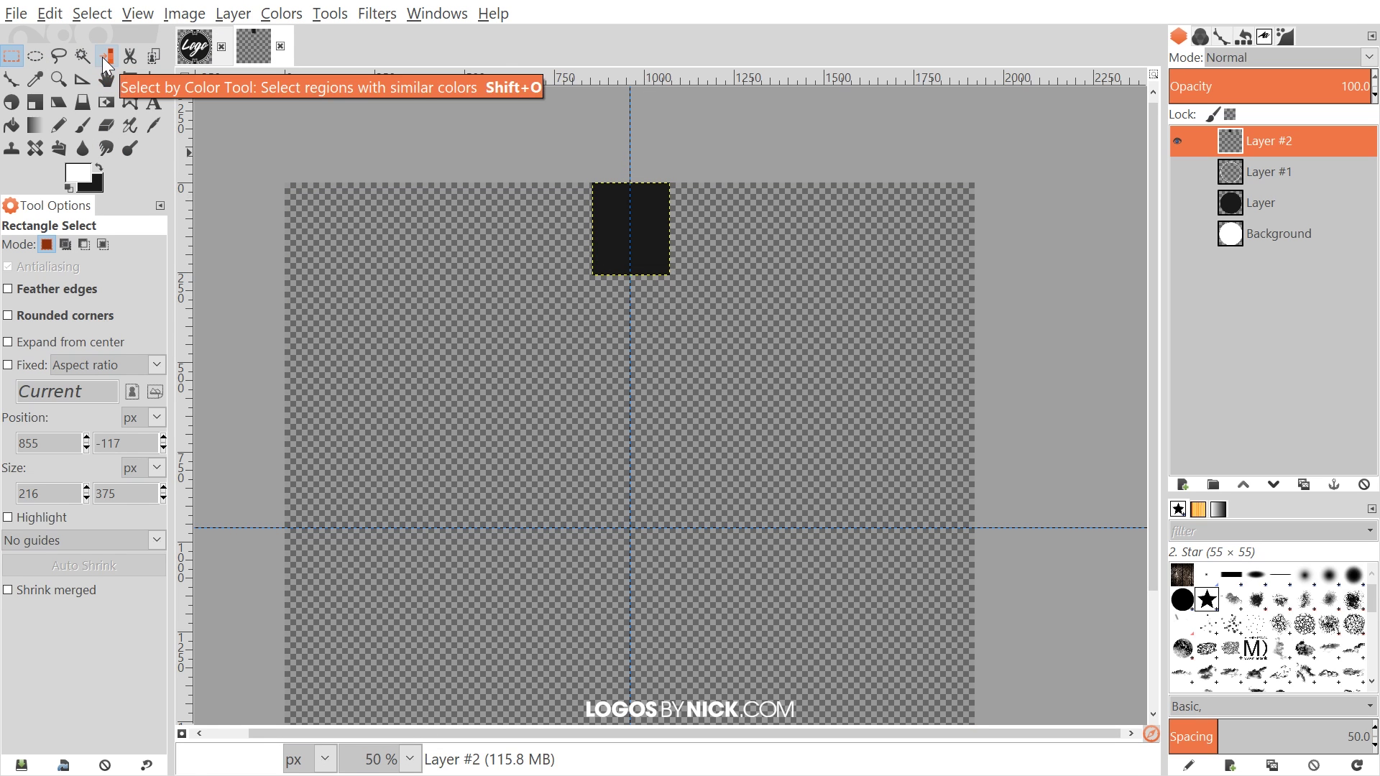
left_click(131, 82)
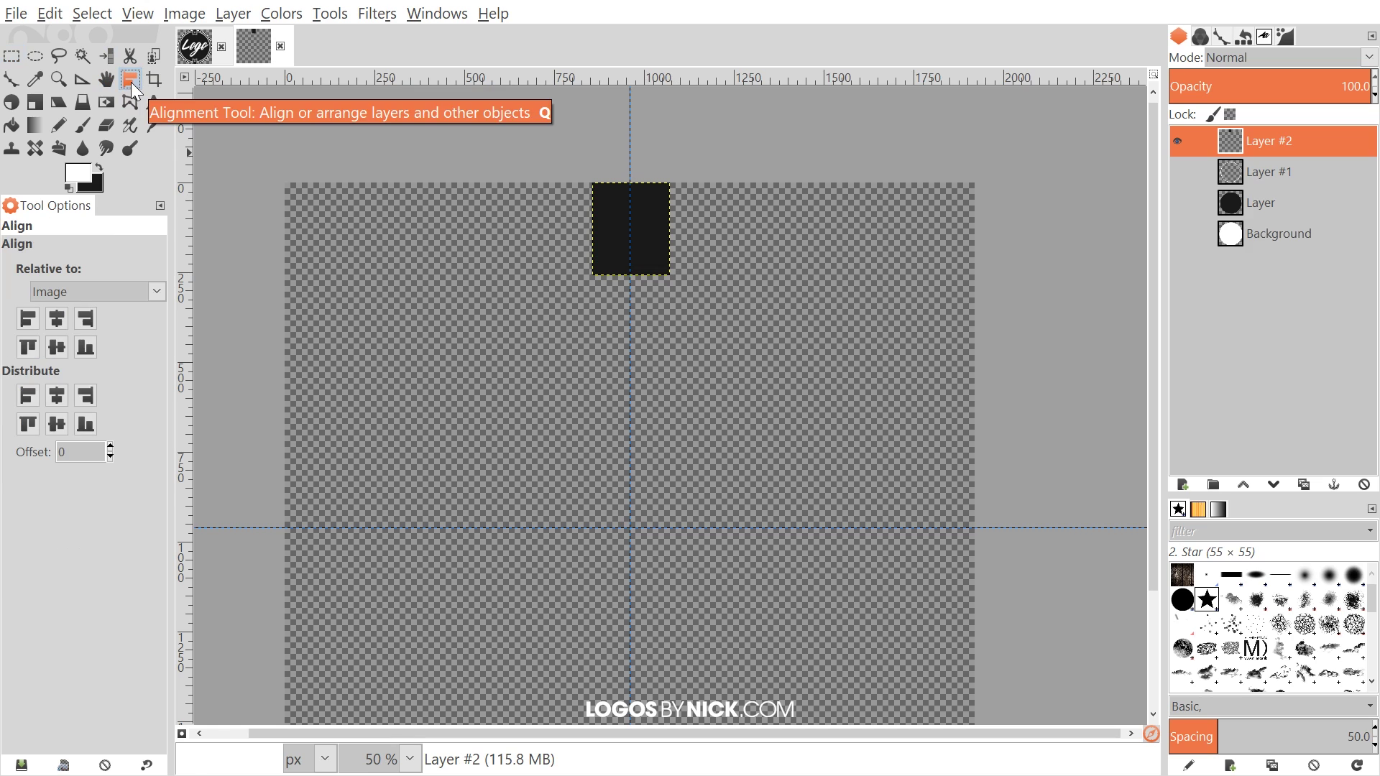
left_click(86, 294)
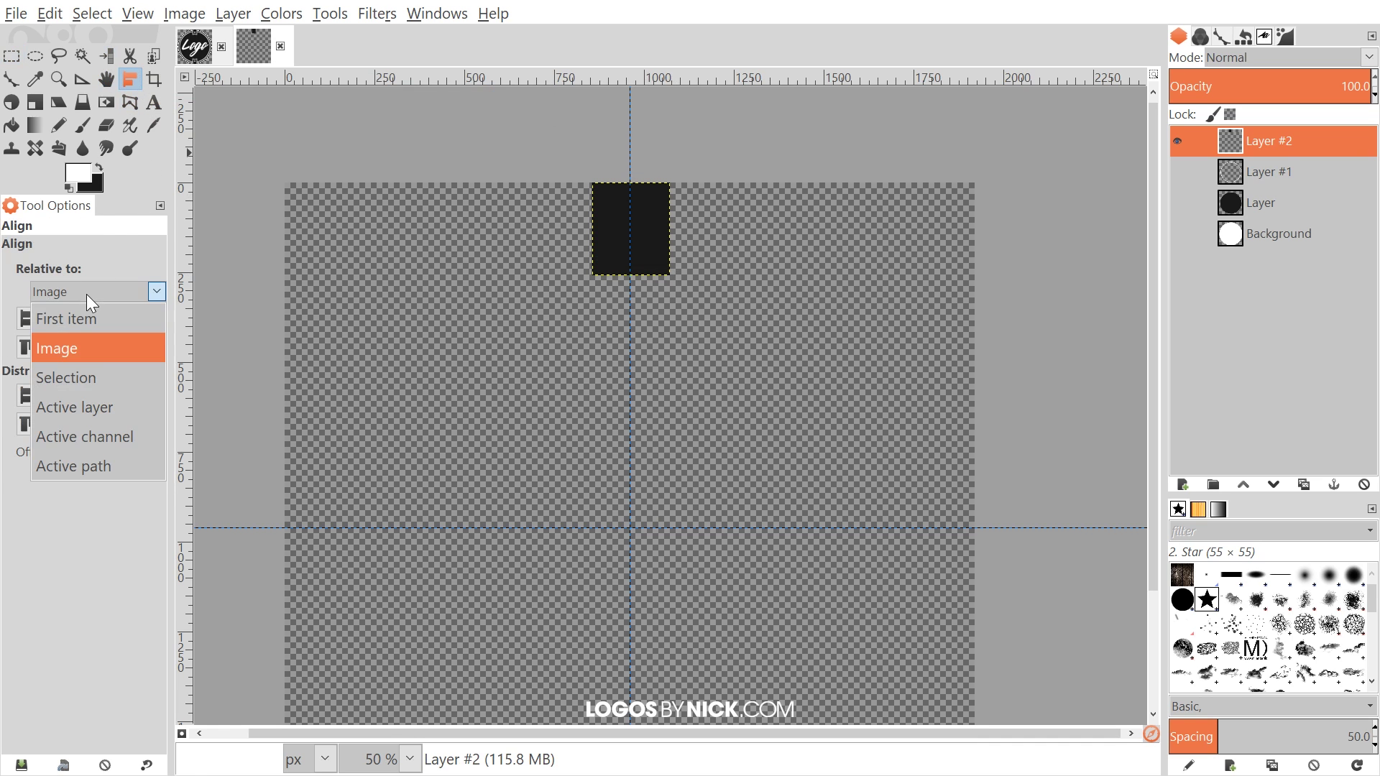
left_click(62, 347)
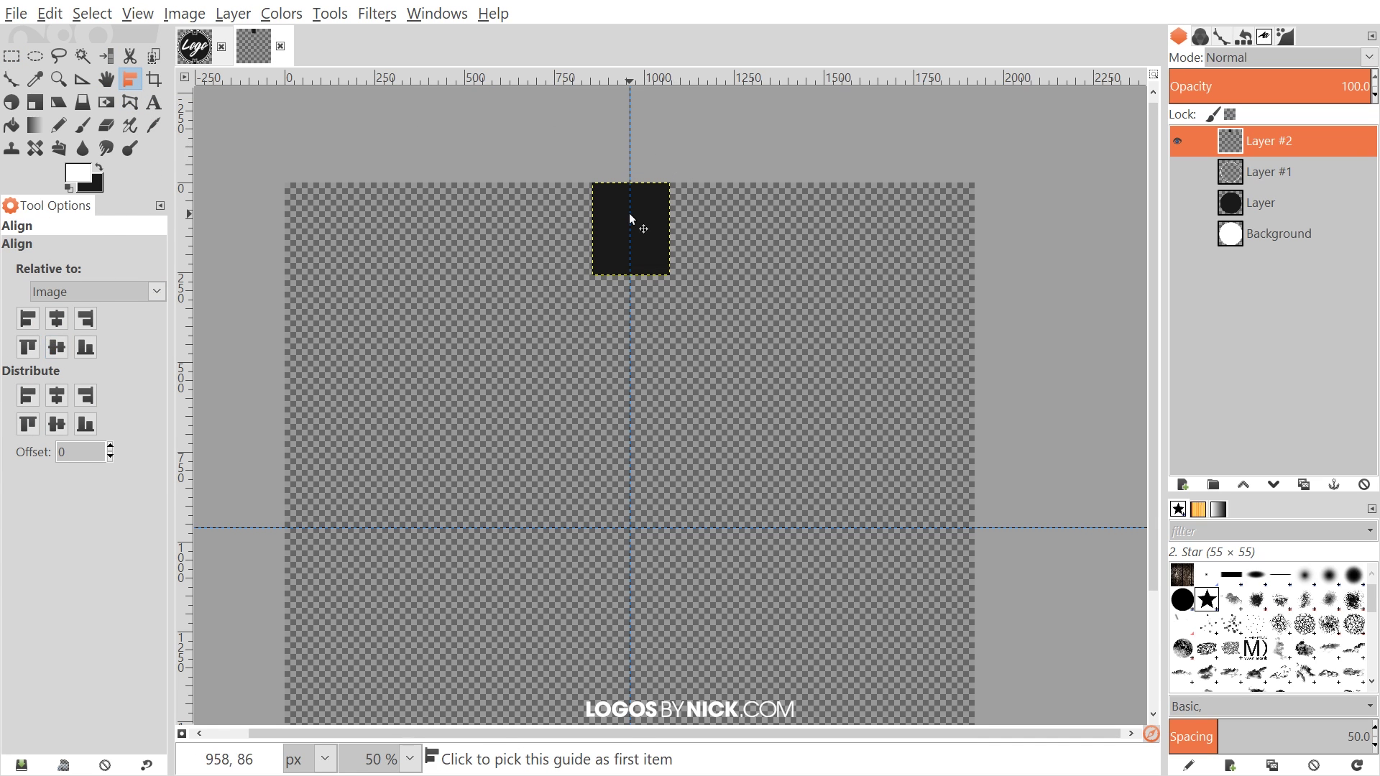
left_click(656, 226)
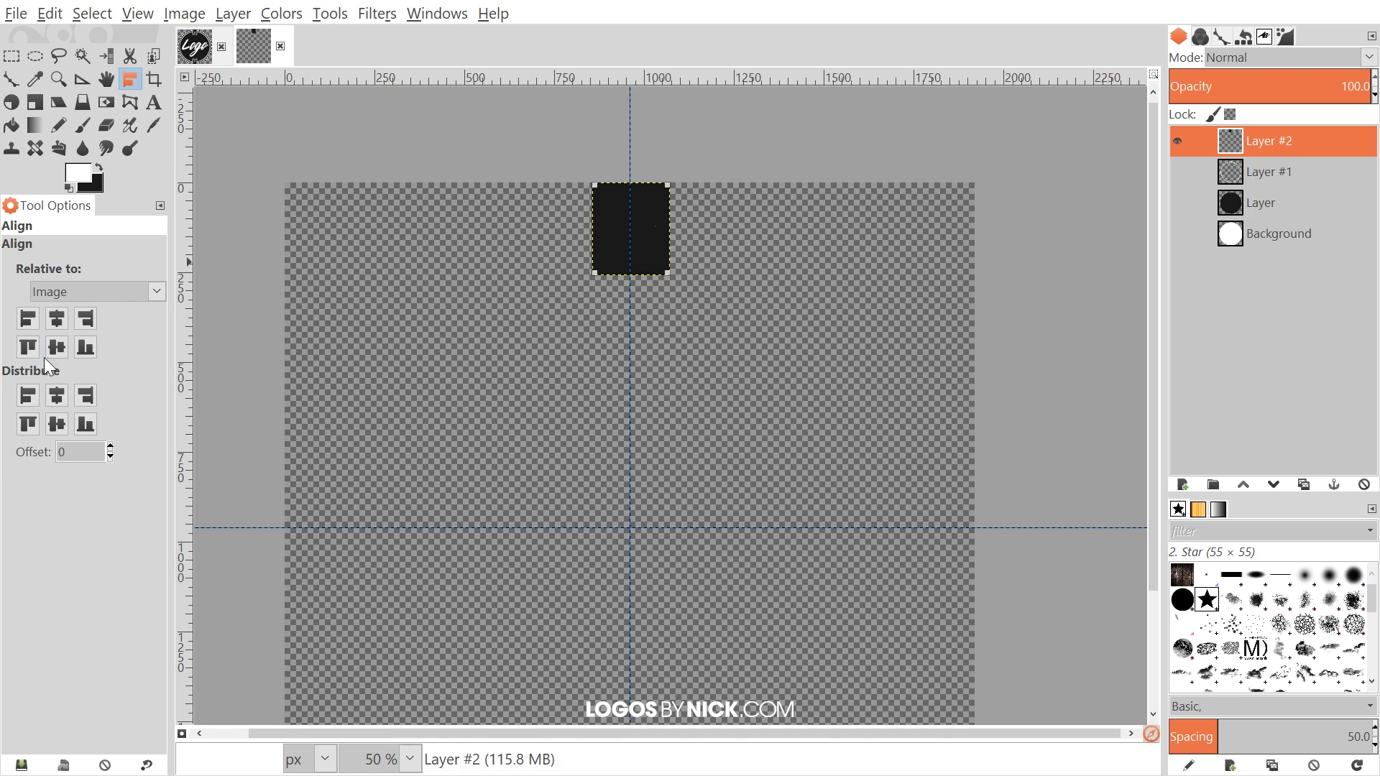
left_click(59, 320)
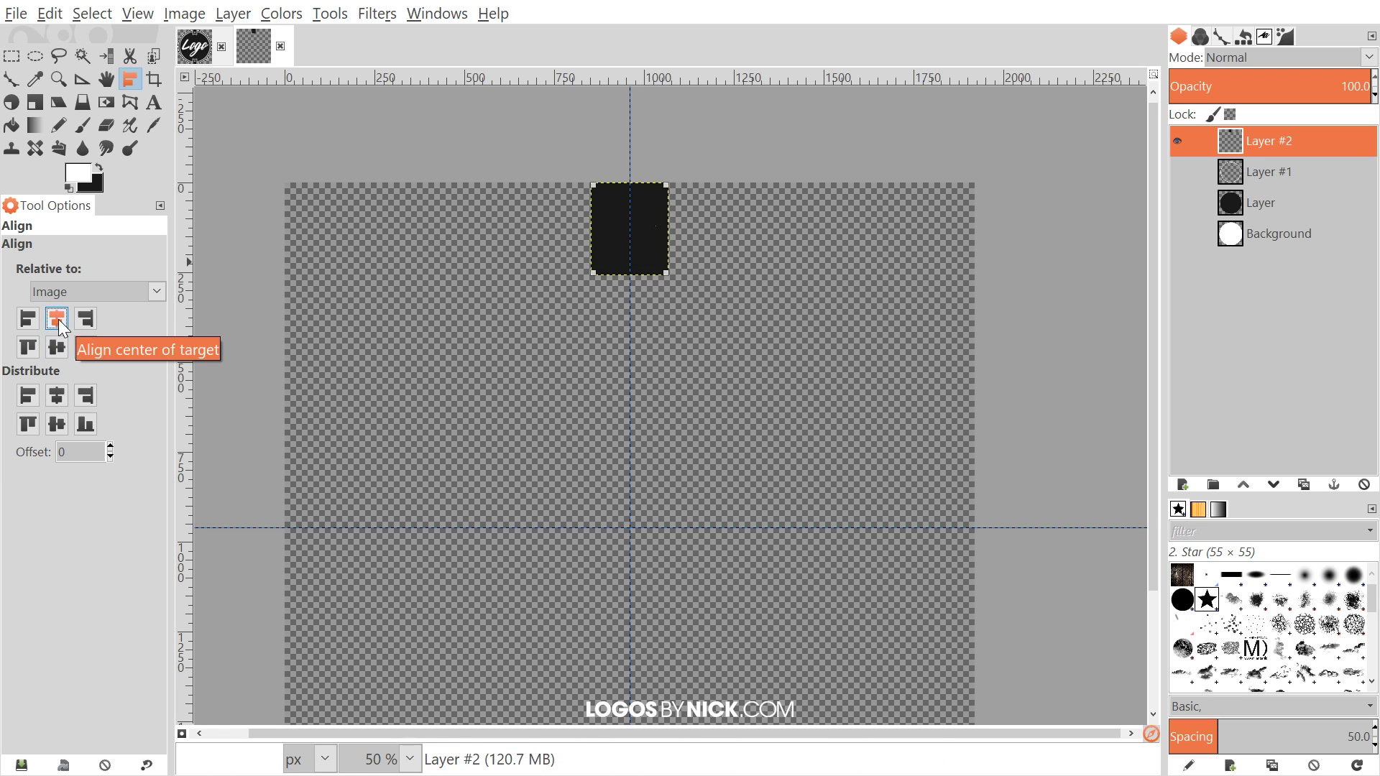
left_click(83, 319)
left_click(29, 318)
left_click(60, 317)
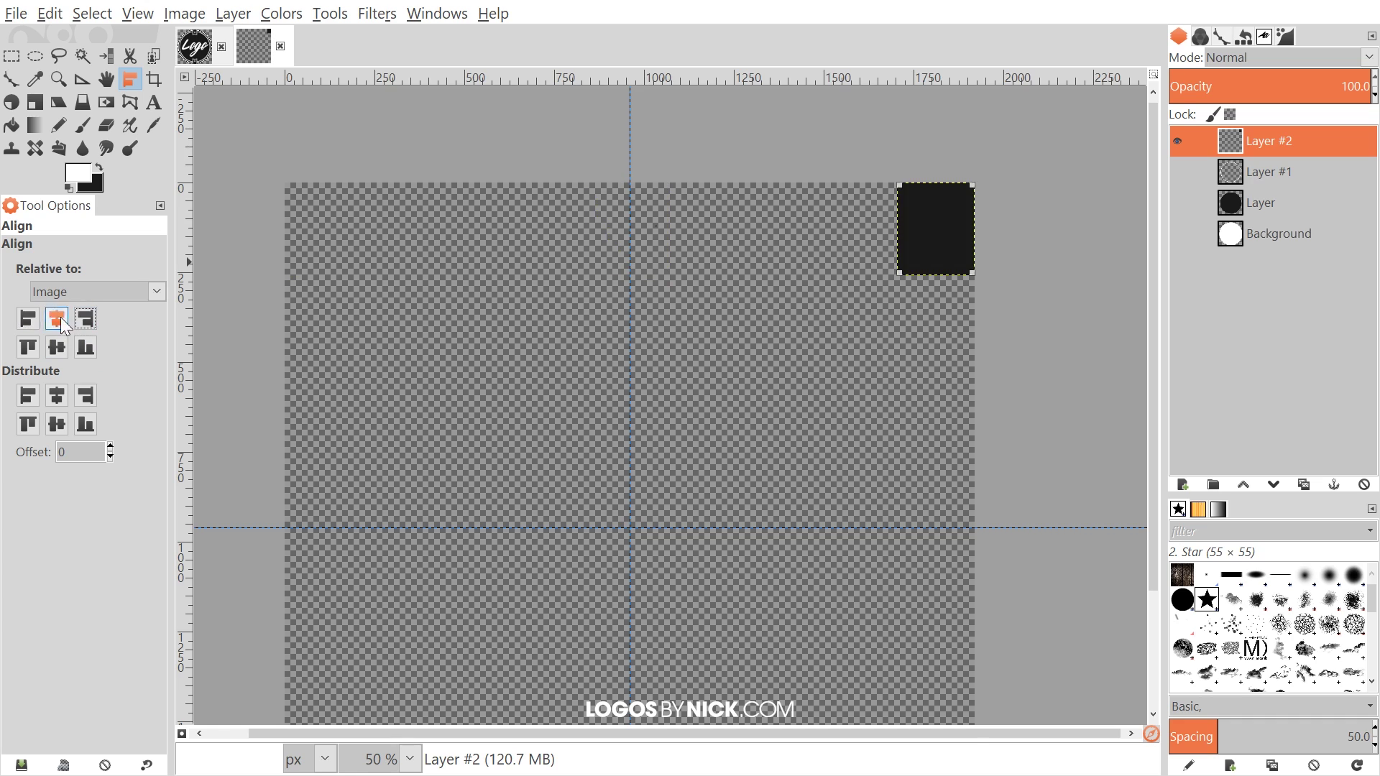
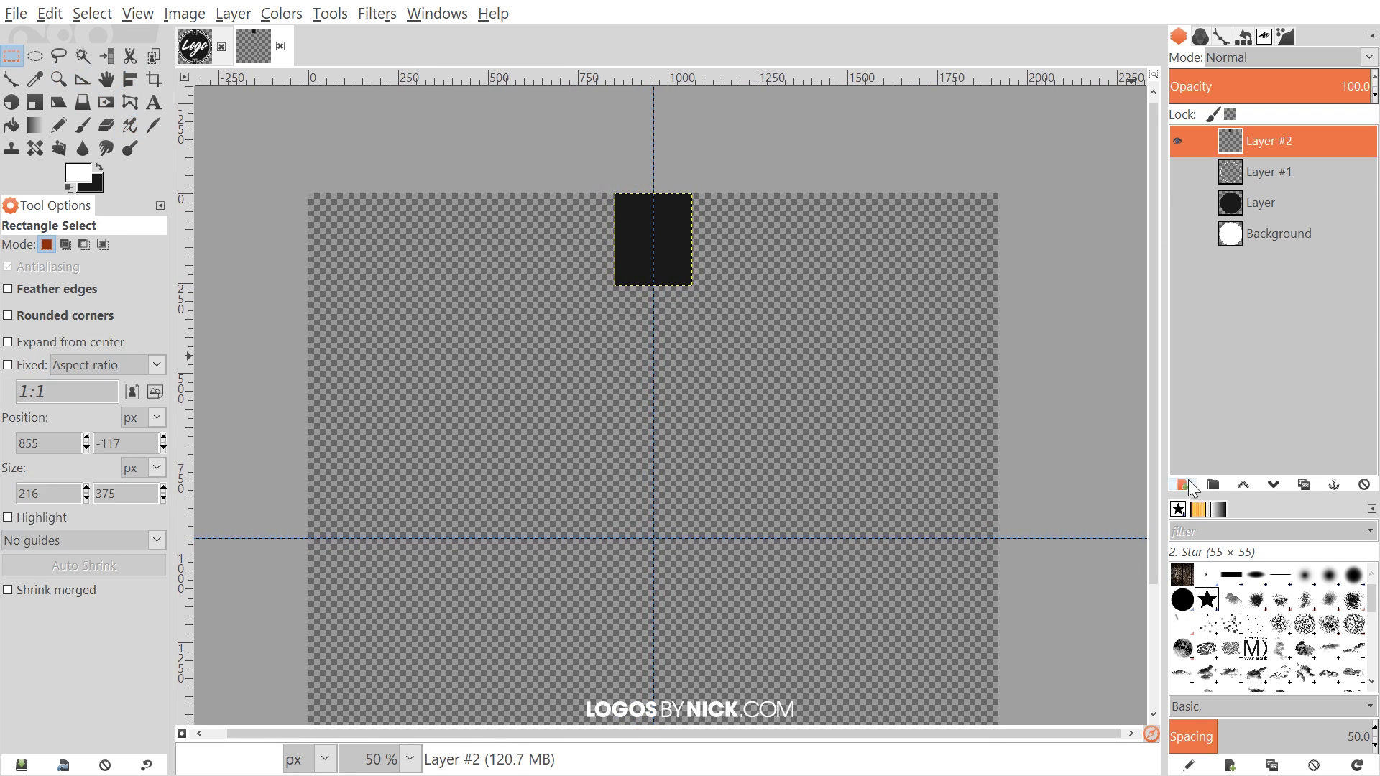
- Add a new transparent 1920 × 1920 px layer above the dark rectangle's layer
left_click(1182, 485)
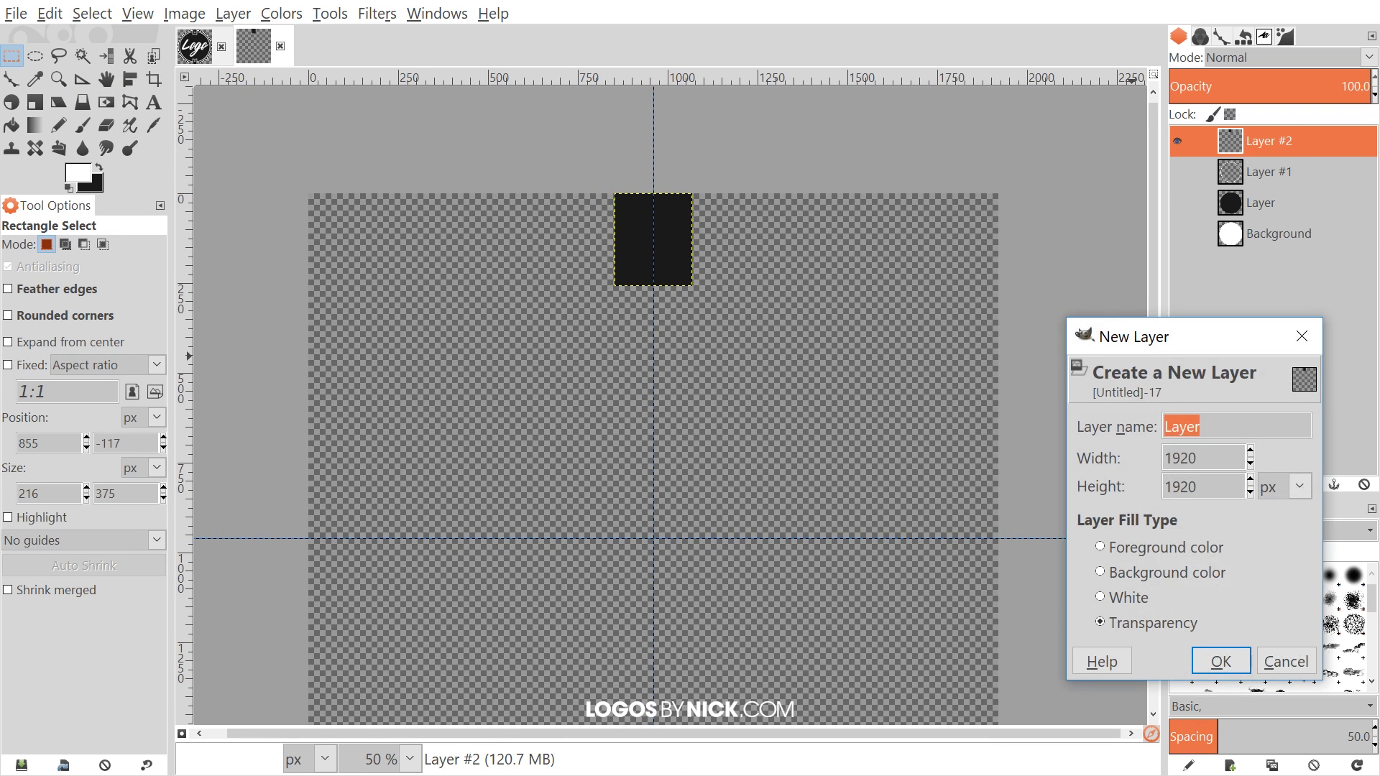
left_click(1220, 661)
scroll(532, 288, "down", 1)
scroll(524, 272, "down", 1)
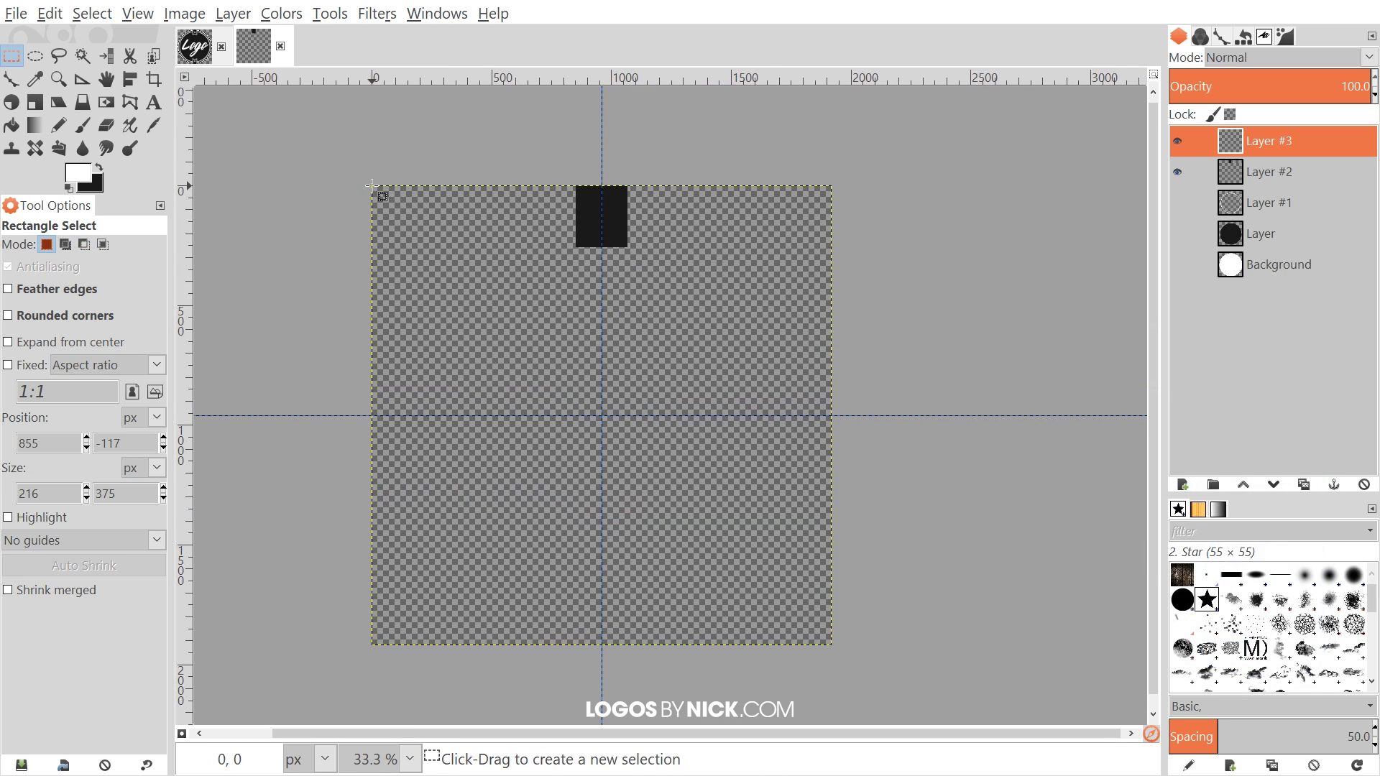
- Fill a 960 × 960 px square from the canvas's upper-left corner to the guide intersection with the white foreground color and clear the selection
left_click_drag(372, 185, 604, 415)
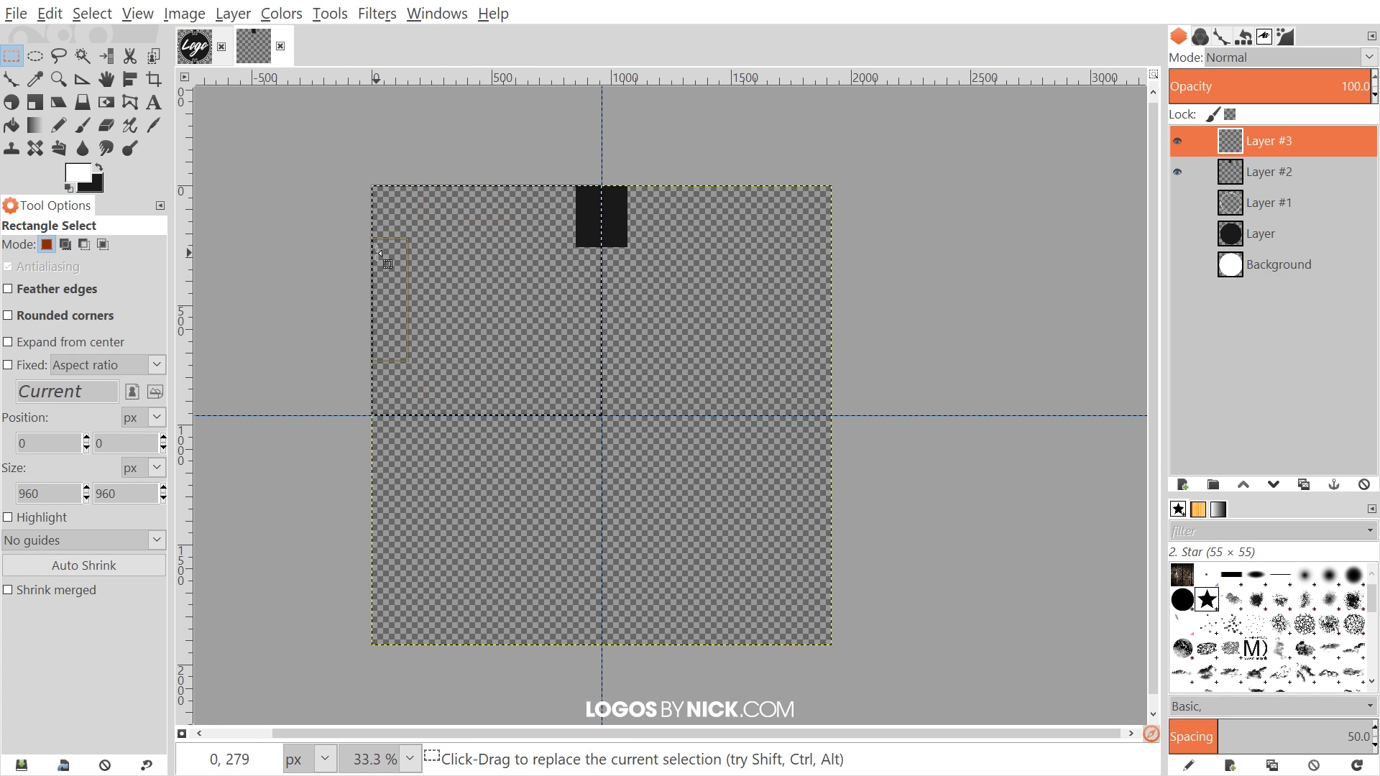
left_click(44, 14)
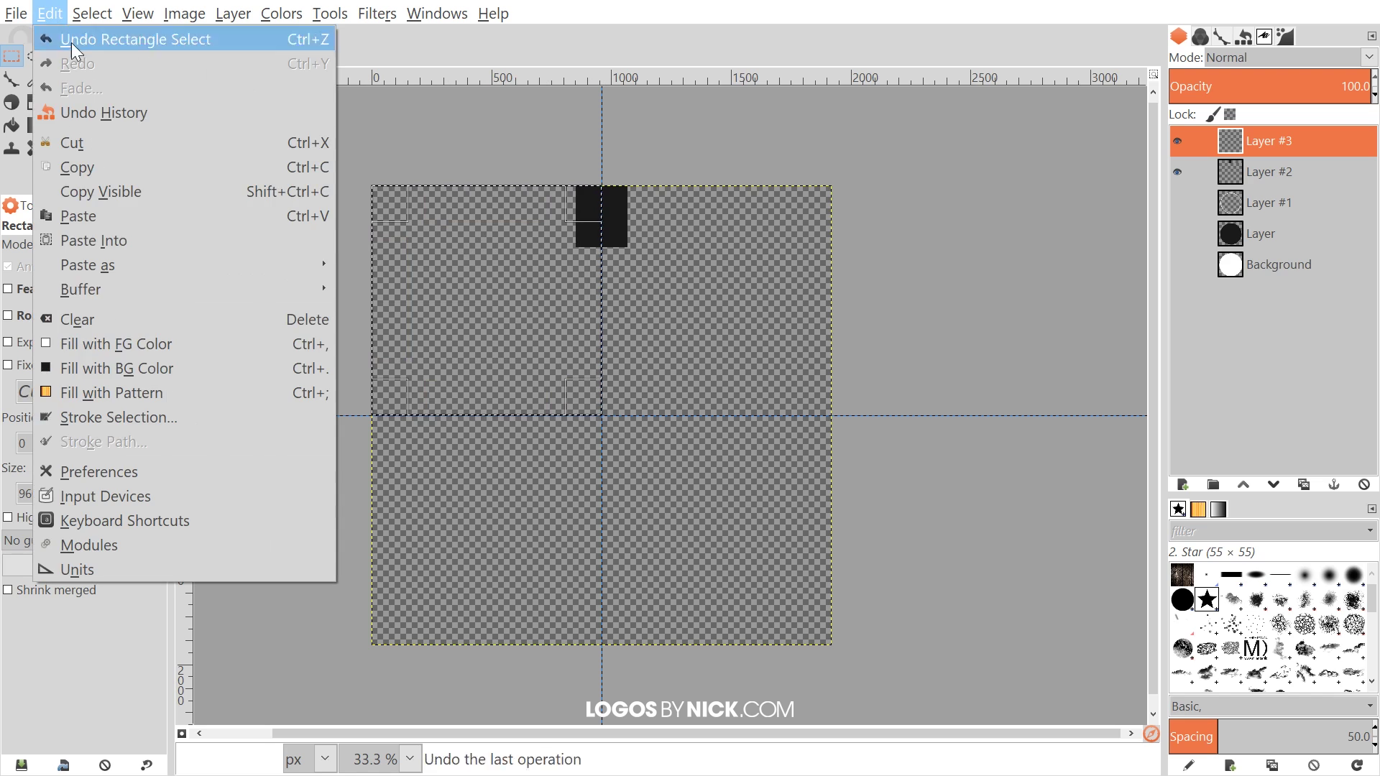
left_click(146, 354)
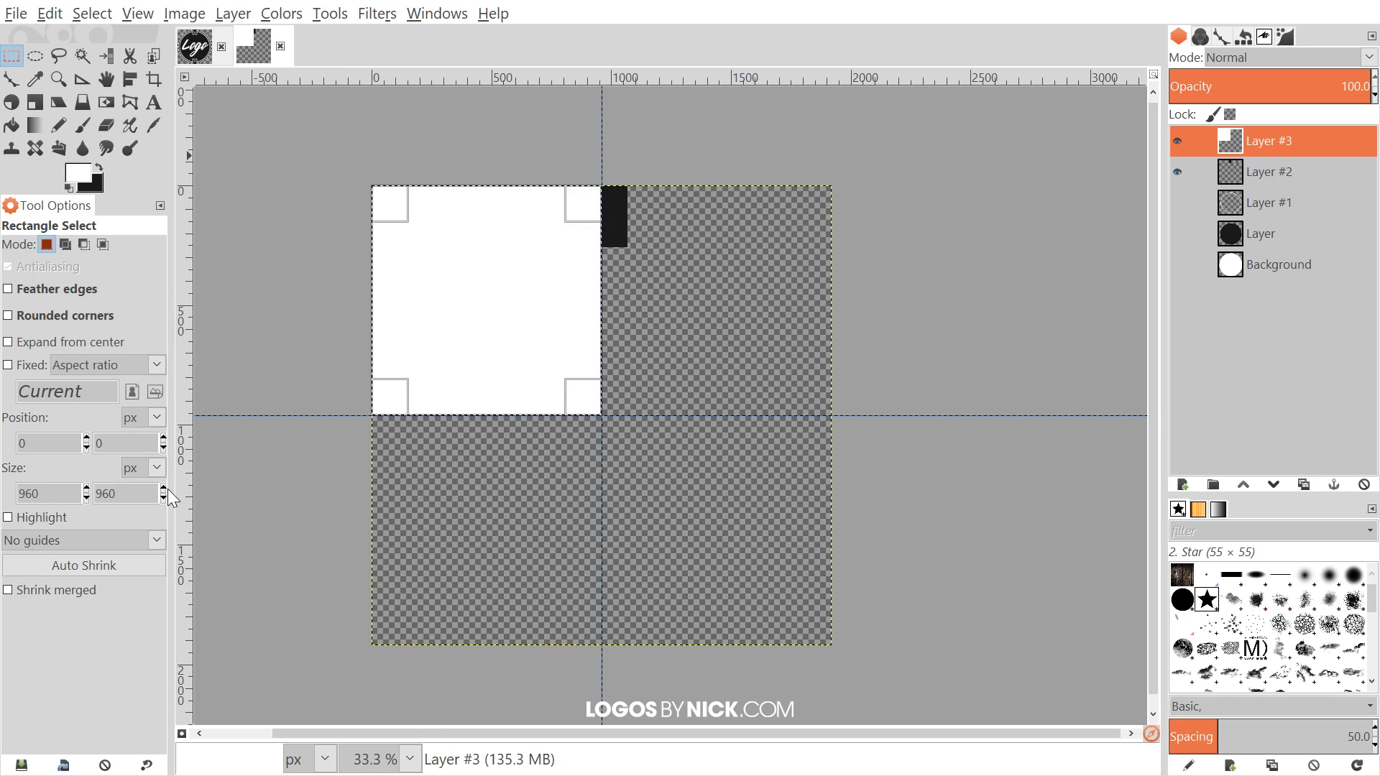
left_click(92, 15)
left_click(111, 62)
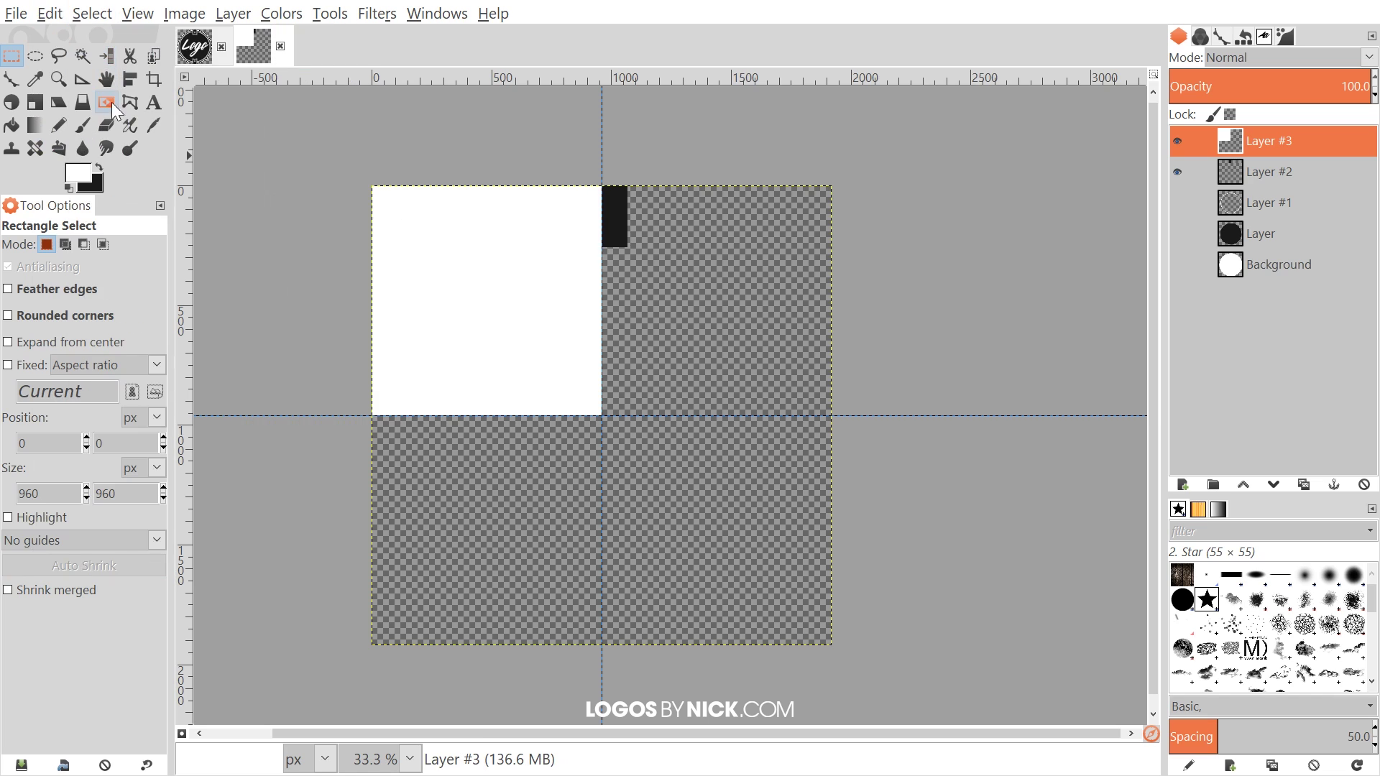
- Move the white square to about the canvas center and lower its layer opacity to 47.9
left_click(107, 79)
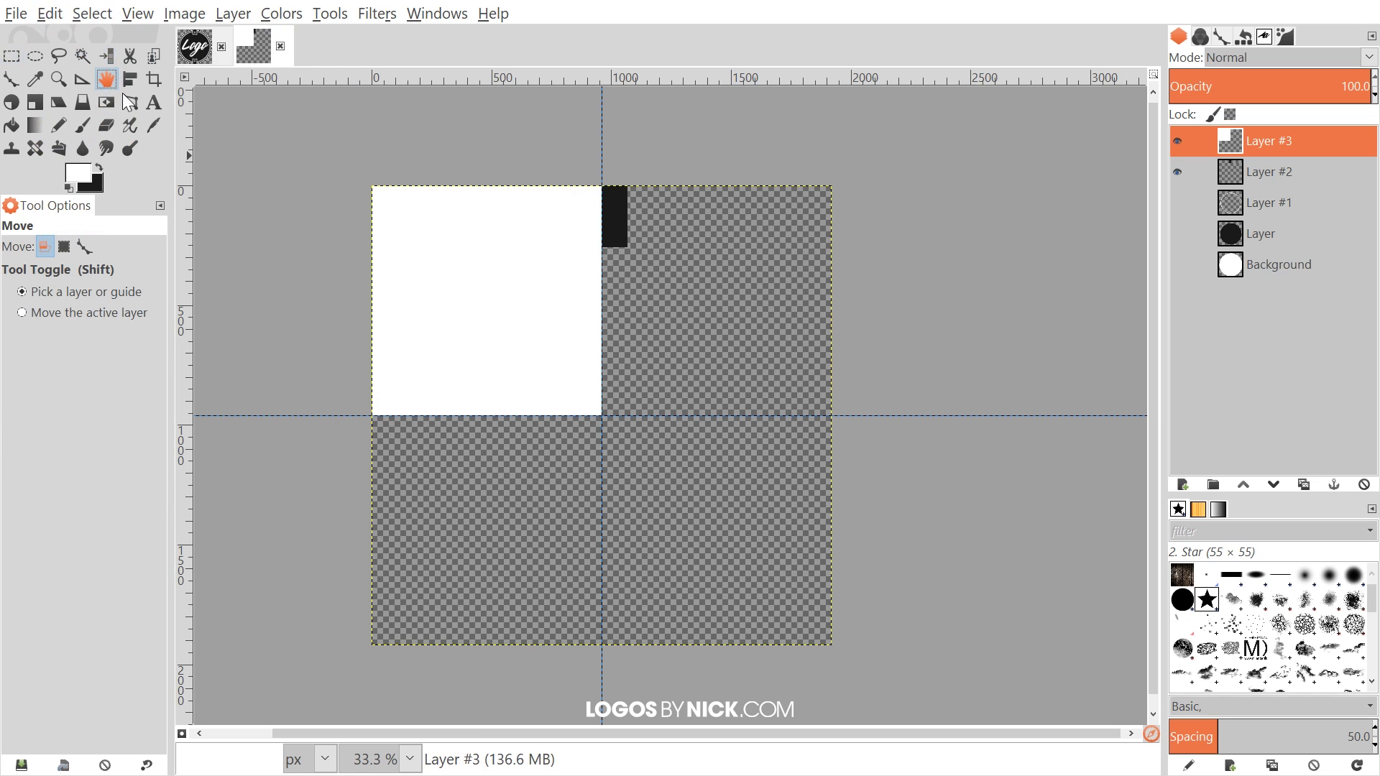
left_click_drag(489, 268, 610, 386)
left_click(1254, 86)
left_click_drag(1254, 86, 1267, 86)
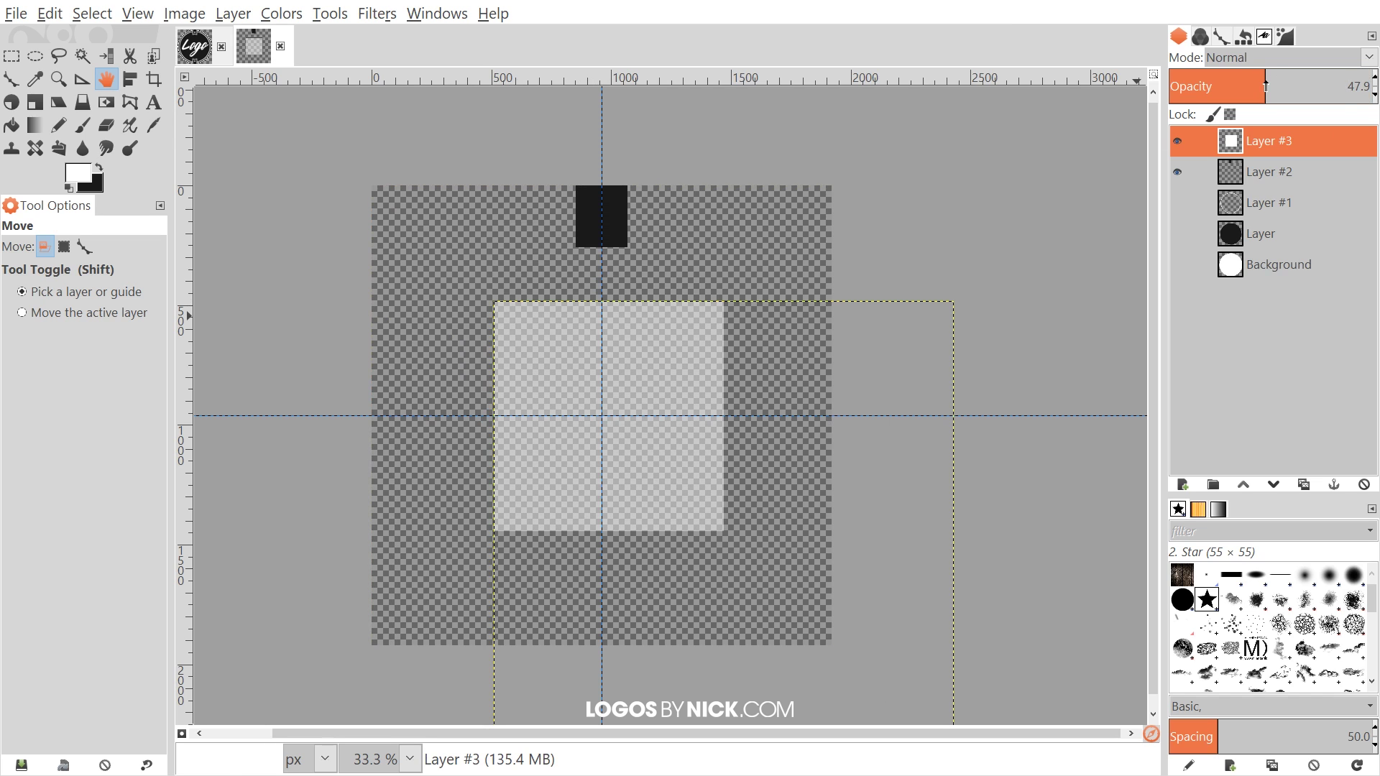
- Rotate the white square's layer by 45 degrees into a diamond
scroll(465, 401, "down", 3)
scroll(379, 391, "right", 3)
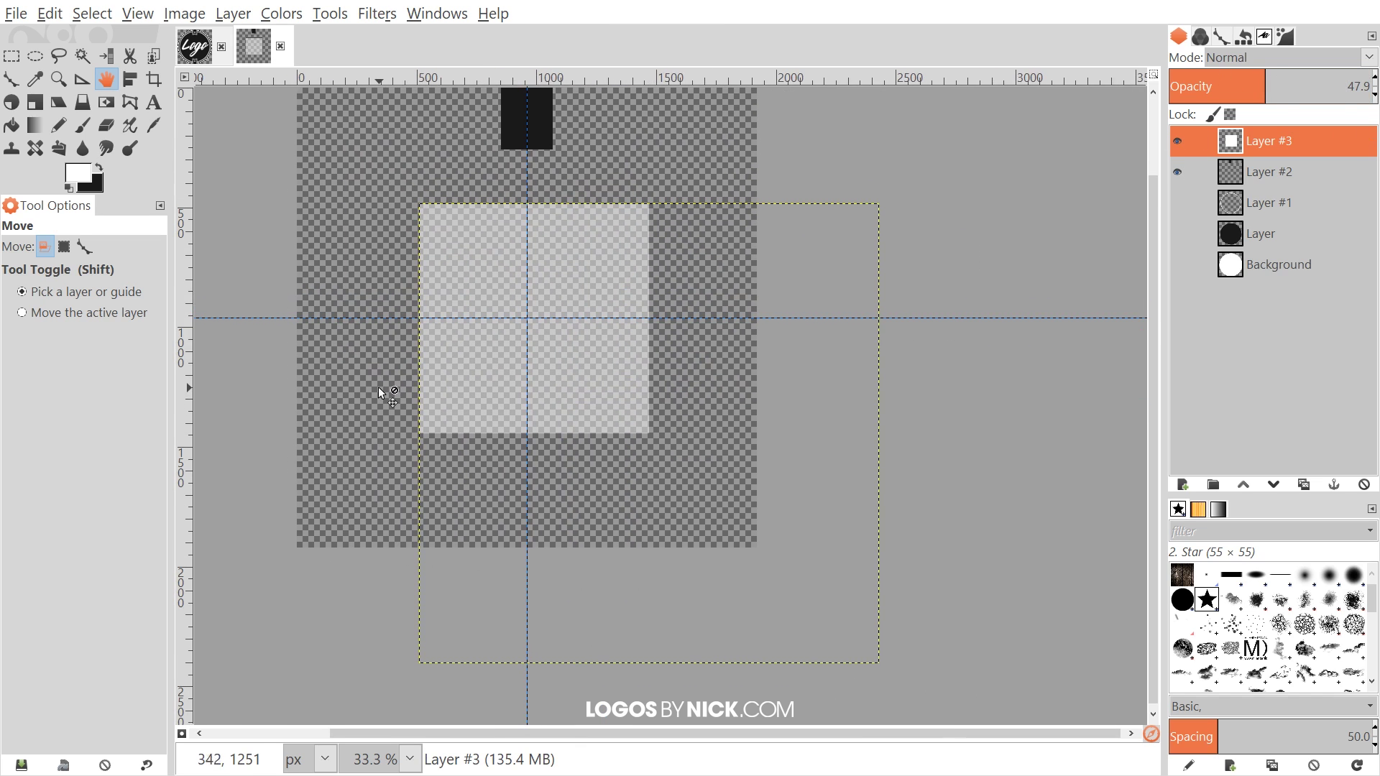
left_click(12, 105)
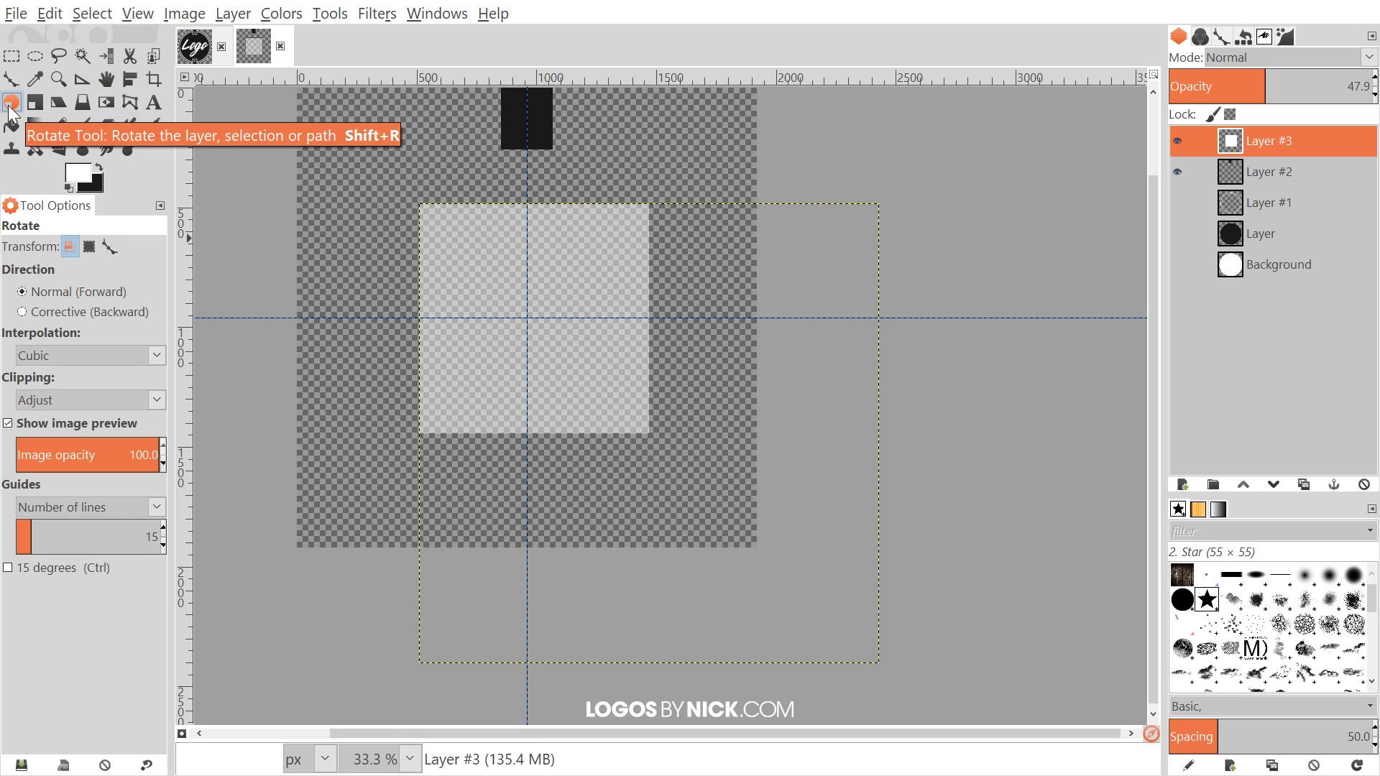
scroll(750, 223, "up", 2)
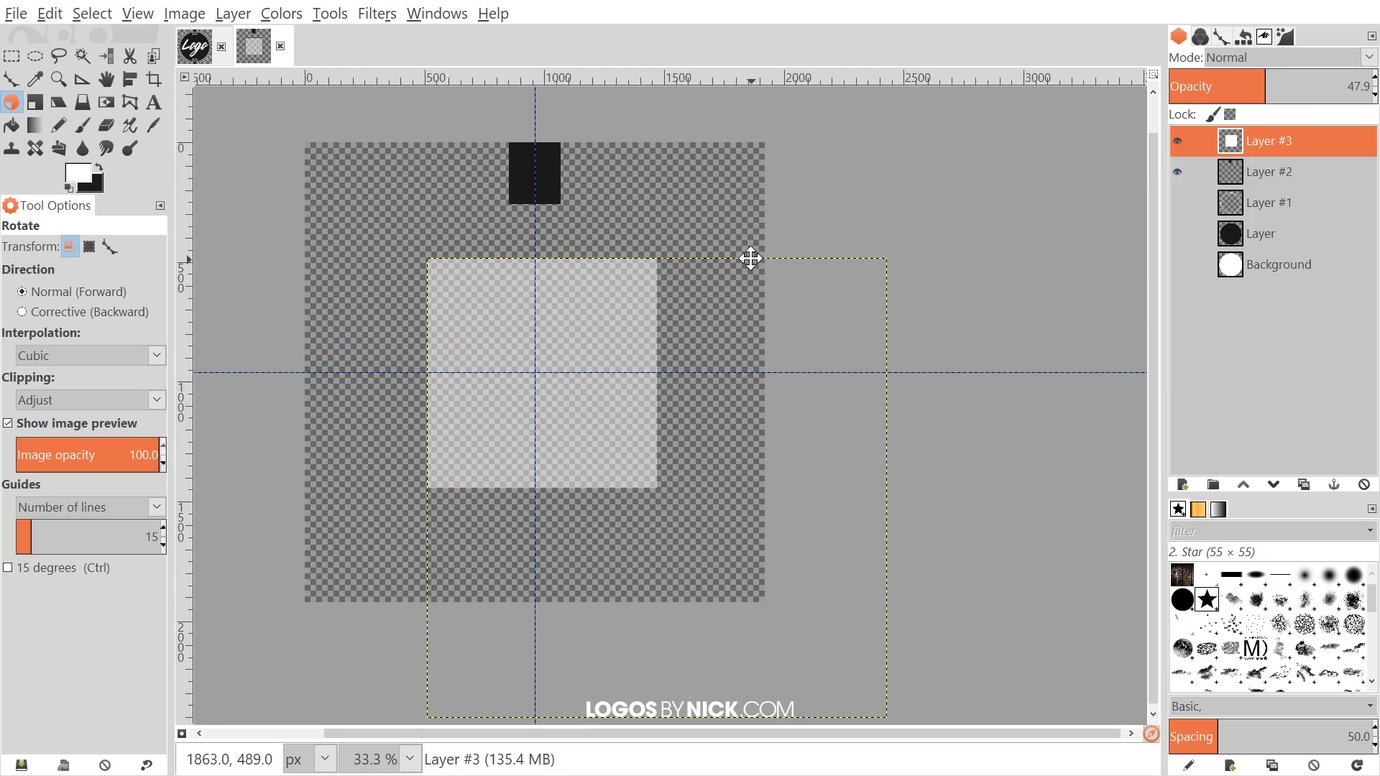
left_click_drag(623, 280, 786, 327)
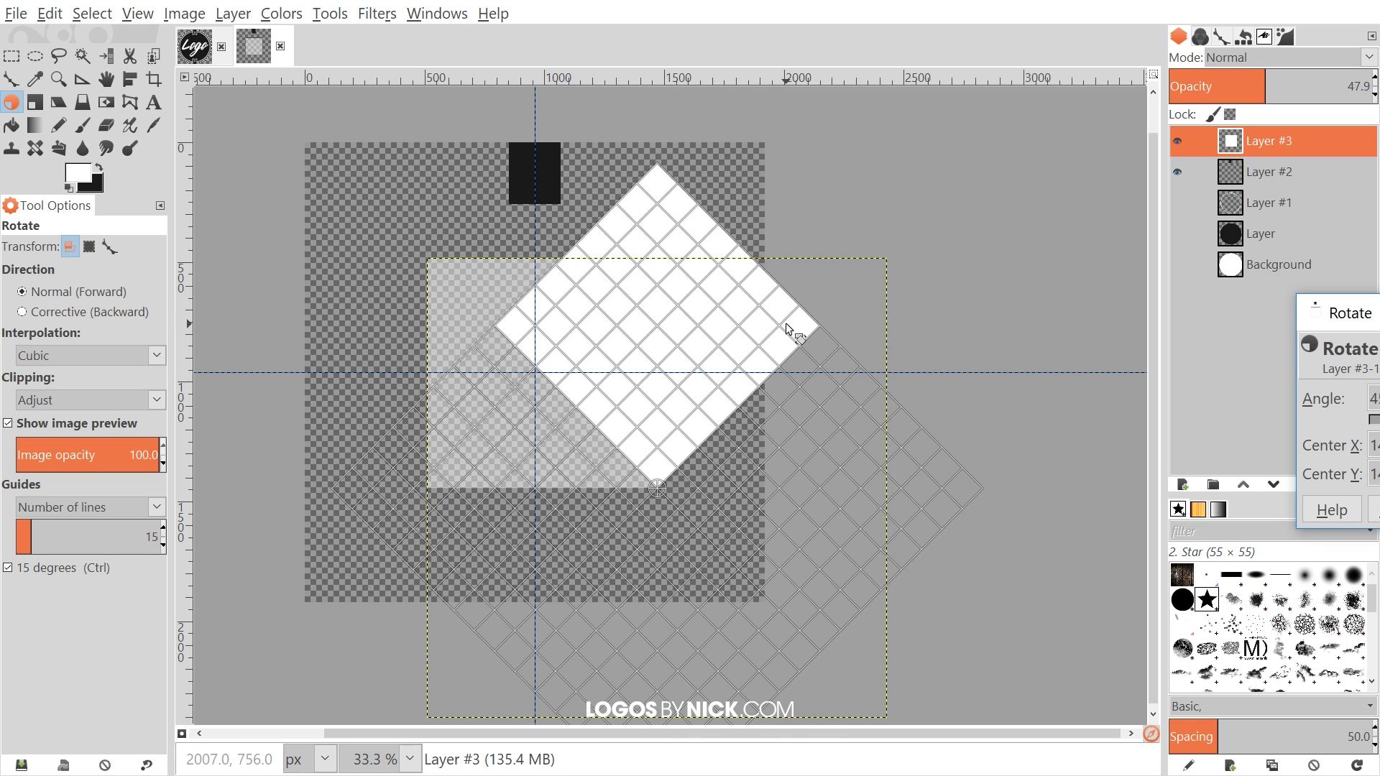
left_click_drag(787, 333, 788, 332)
left_click_drag(1344, 313, 766, 245)
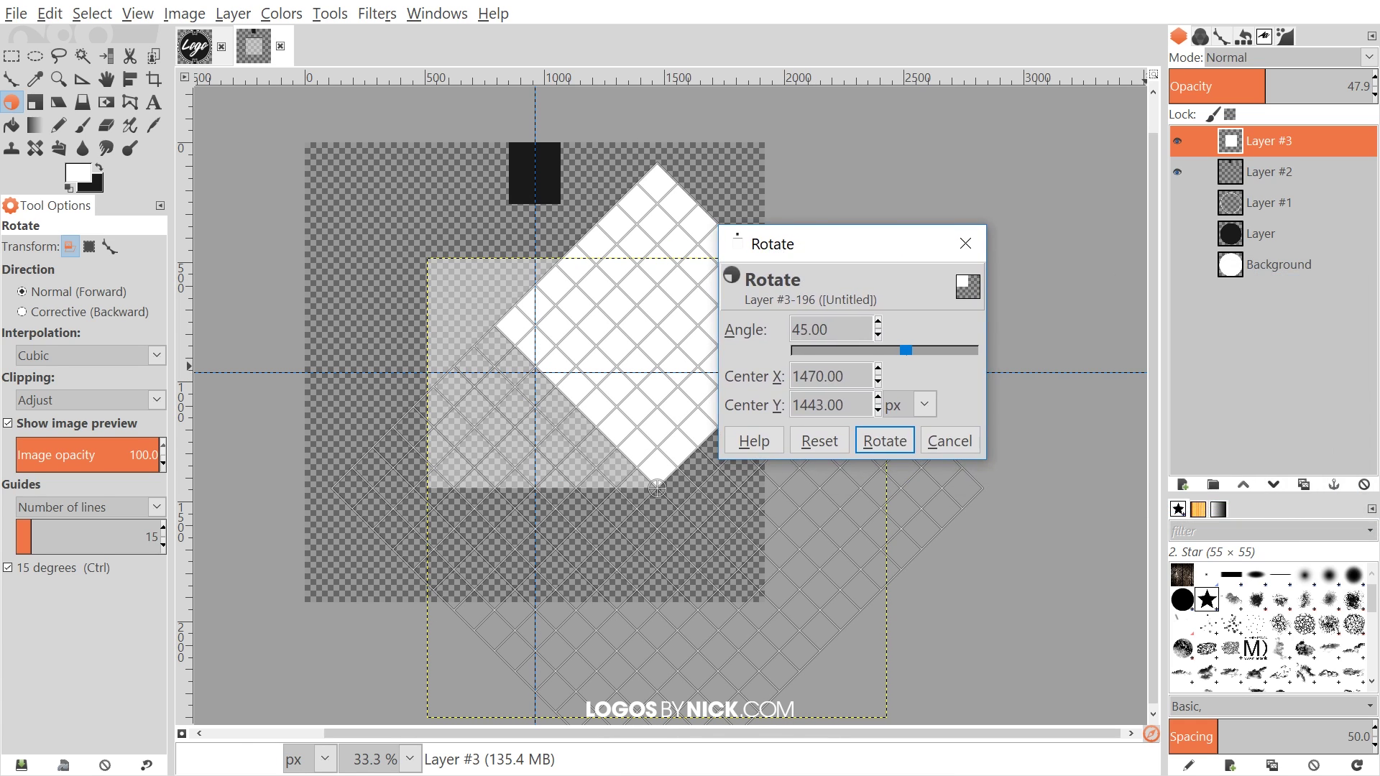
left_click(883, 442)
left_click(884, 441)
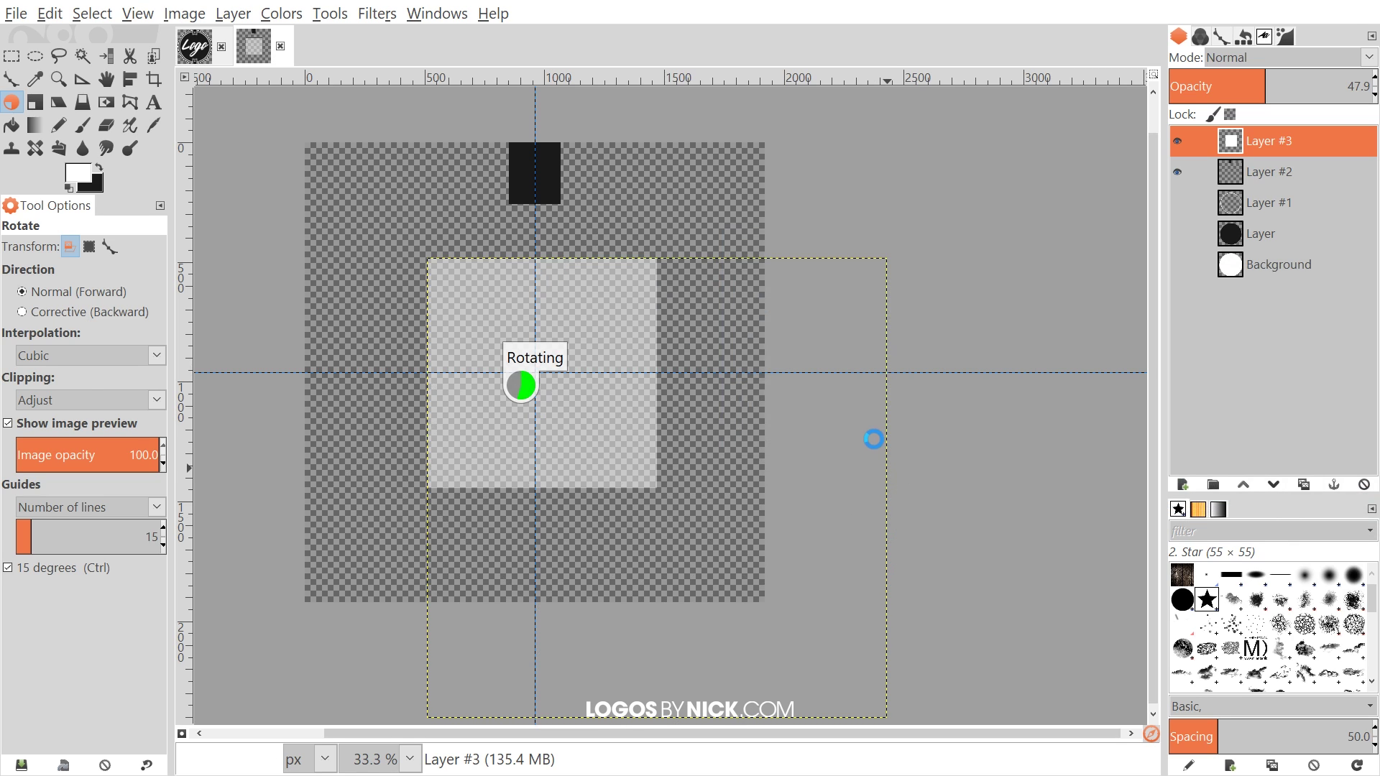
- Move the diamond near the vertical guide with its upper tip over the dark rectangle, and autocrop its layer
left_click(106, 79)
left_click_drag(706, 301, 618, 287)
left_click(228, 14)
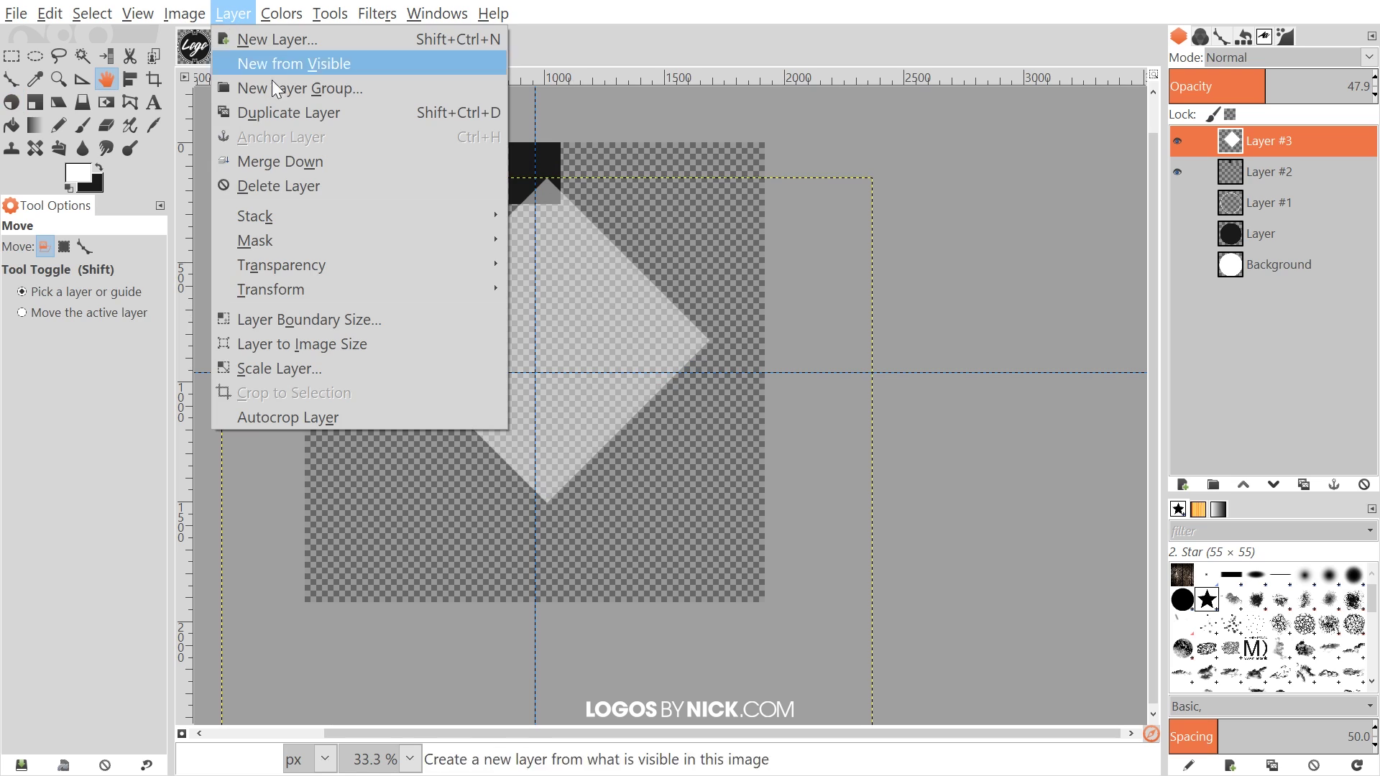
left_click(289, 417)
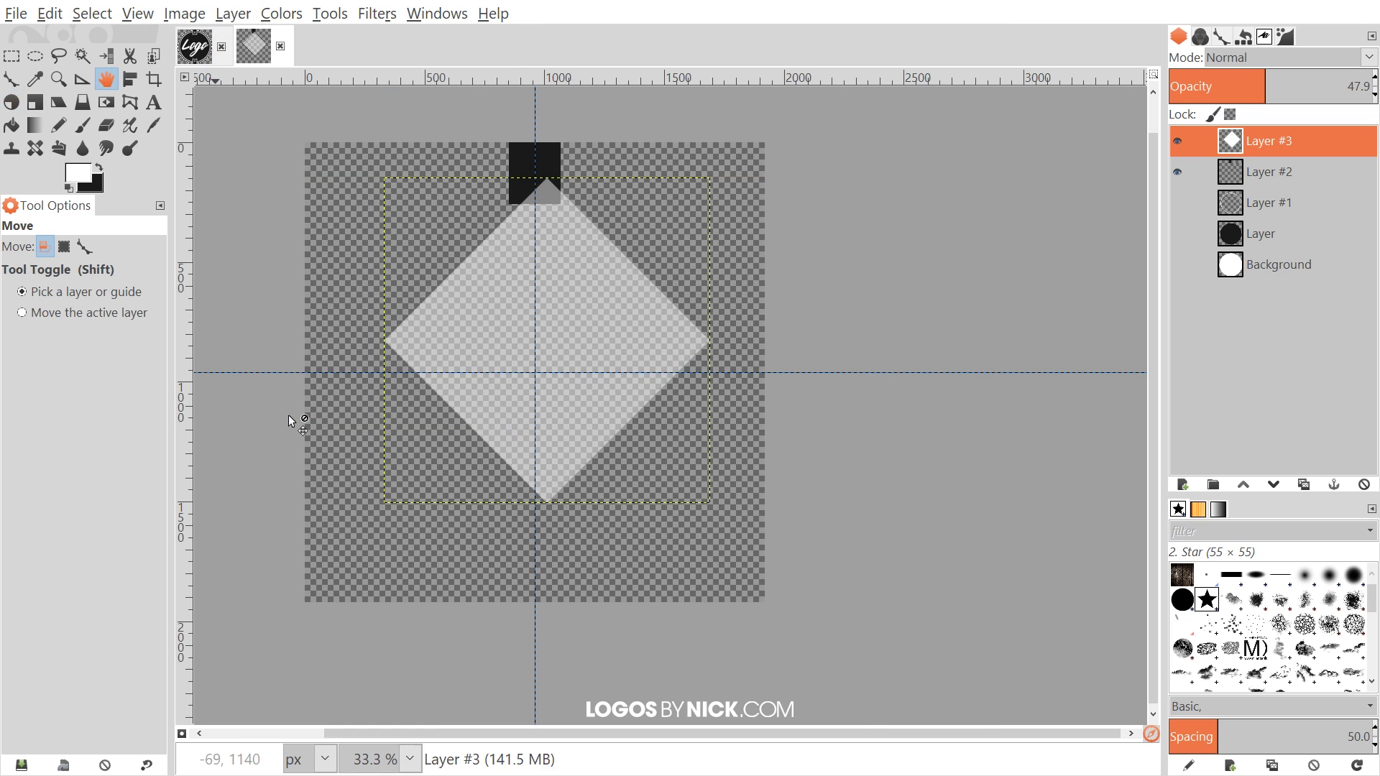
- Scale the diamond's layer to 1360 × 324 px, flattening it vertically
left_click(41, 97)
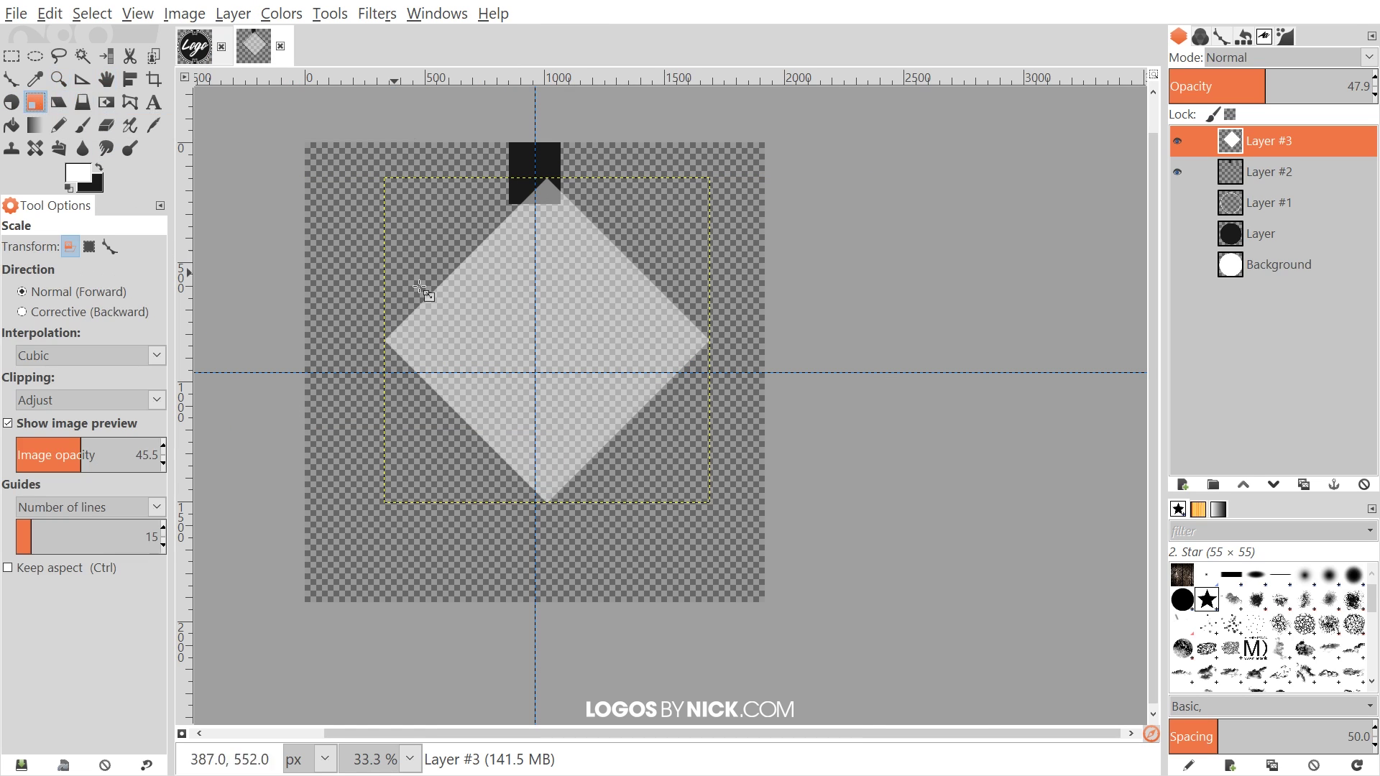
left_click(586, 281)
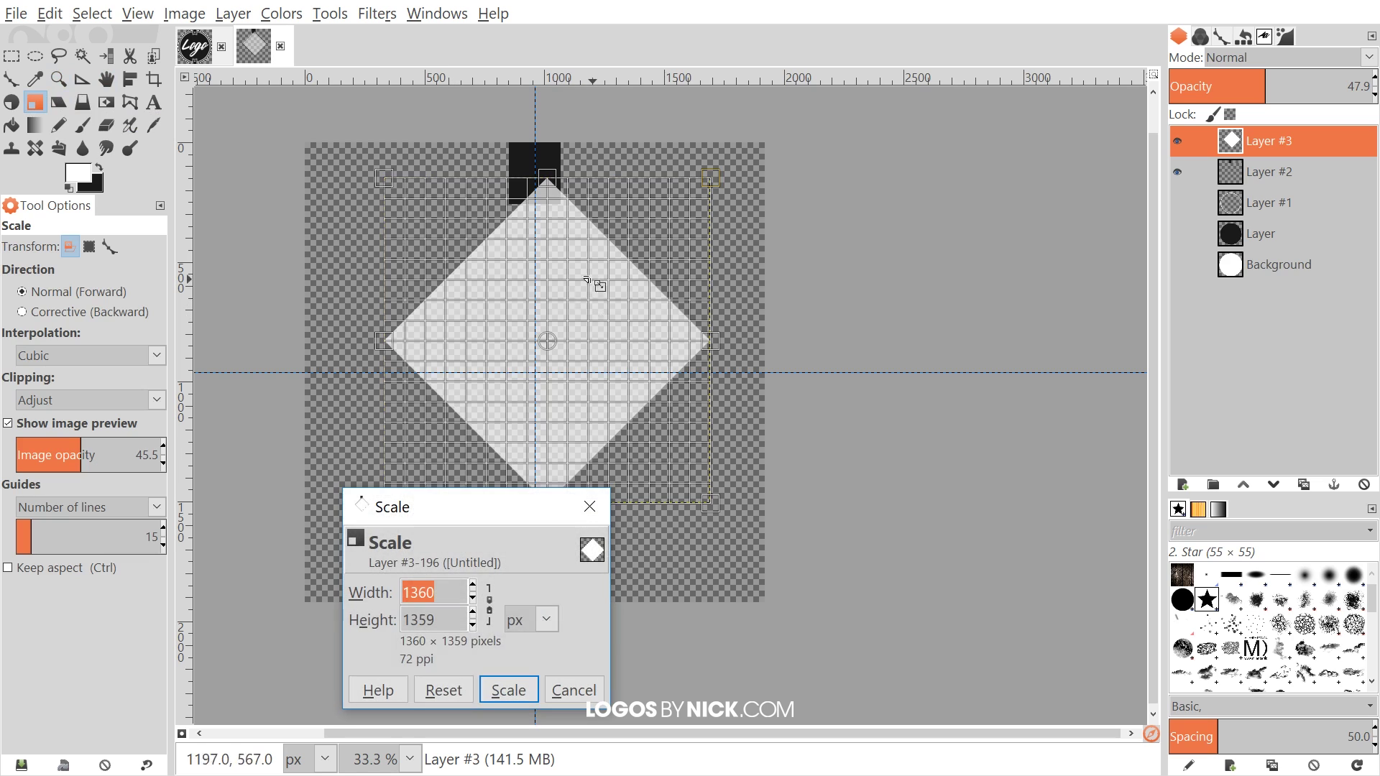
left_click(68, 451)
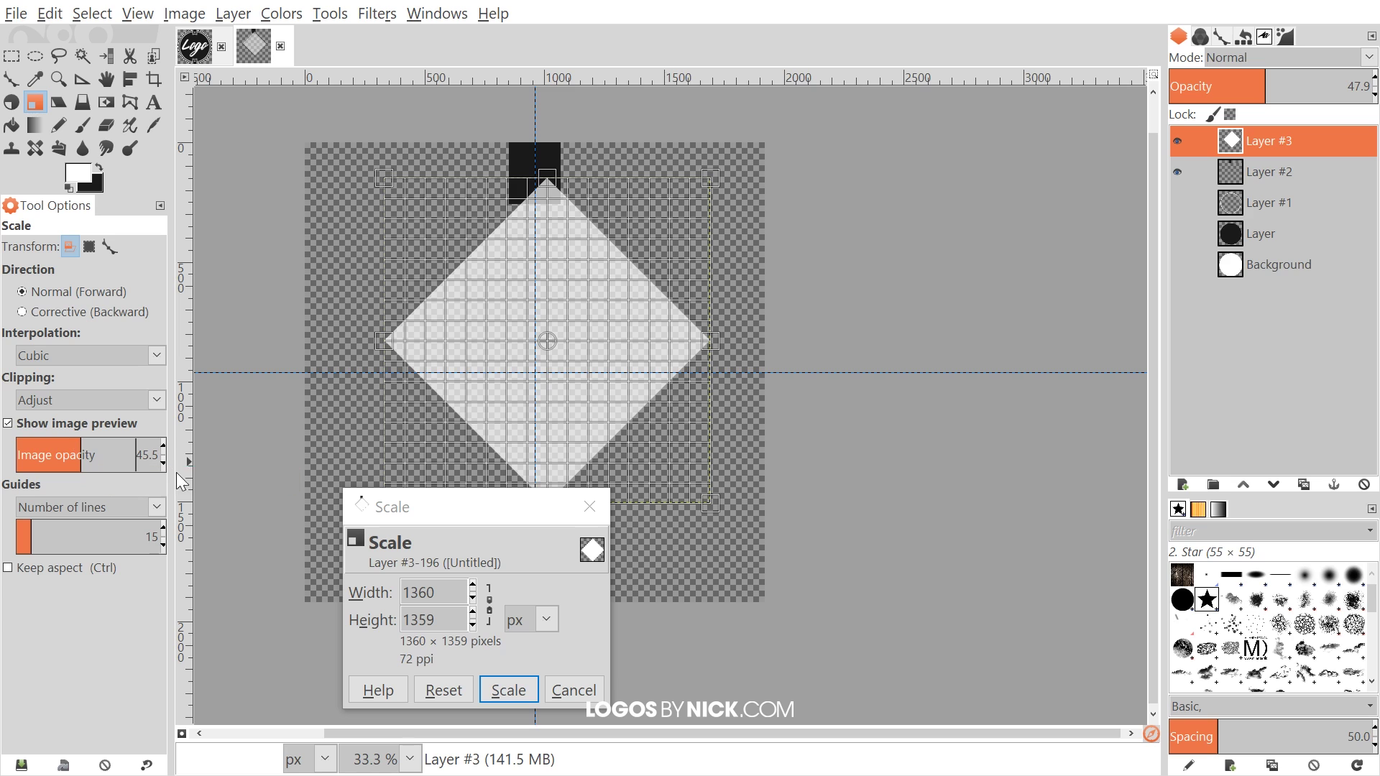
left_click_drag(477, 508, 953, 235)
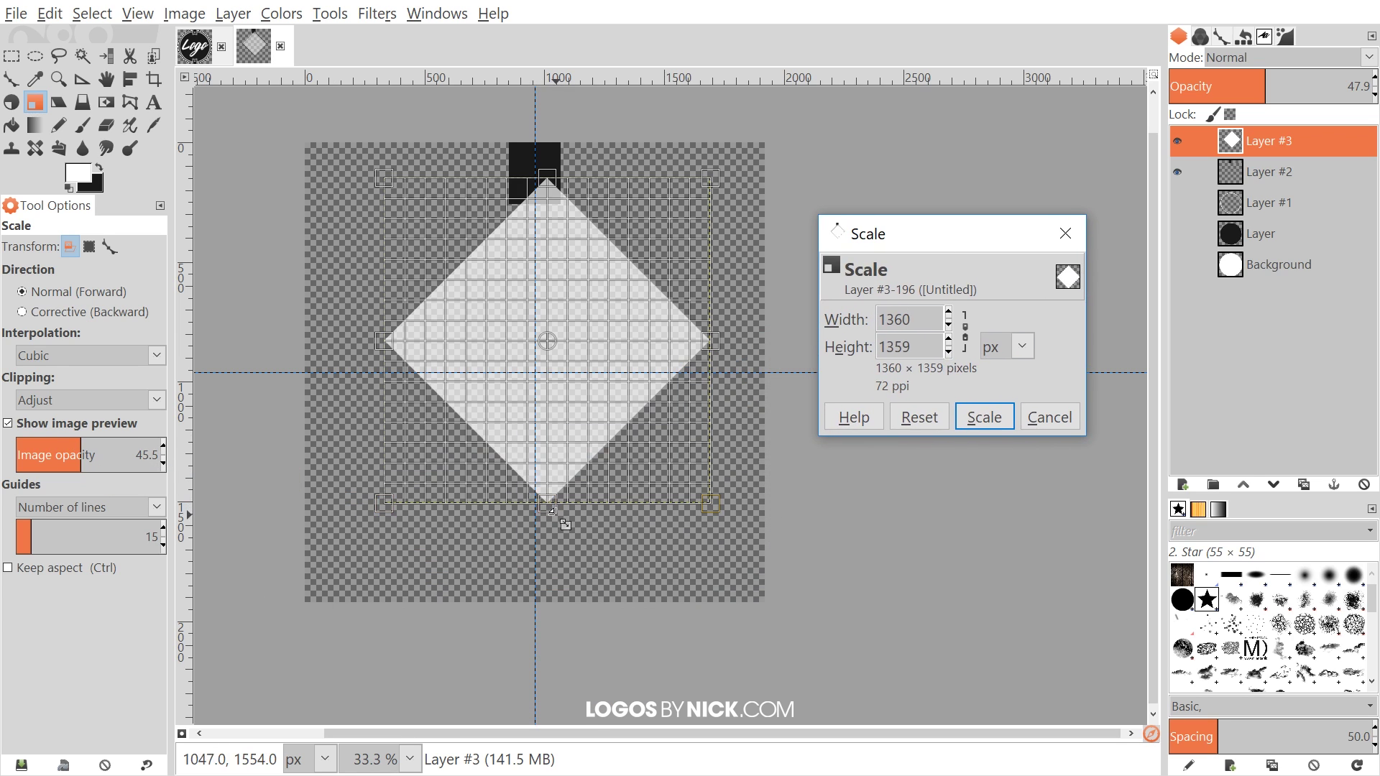
left_click_drag(551, 504, 581, 259)
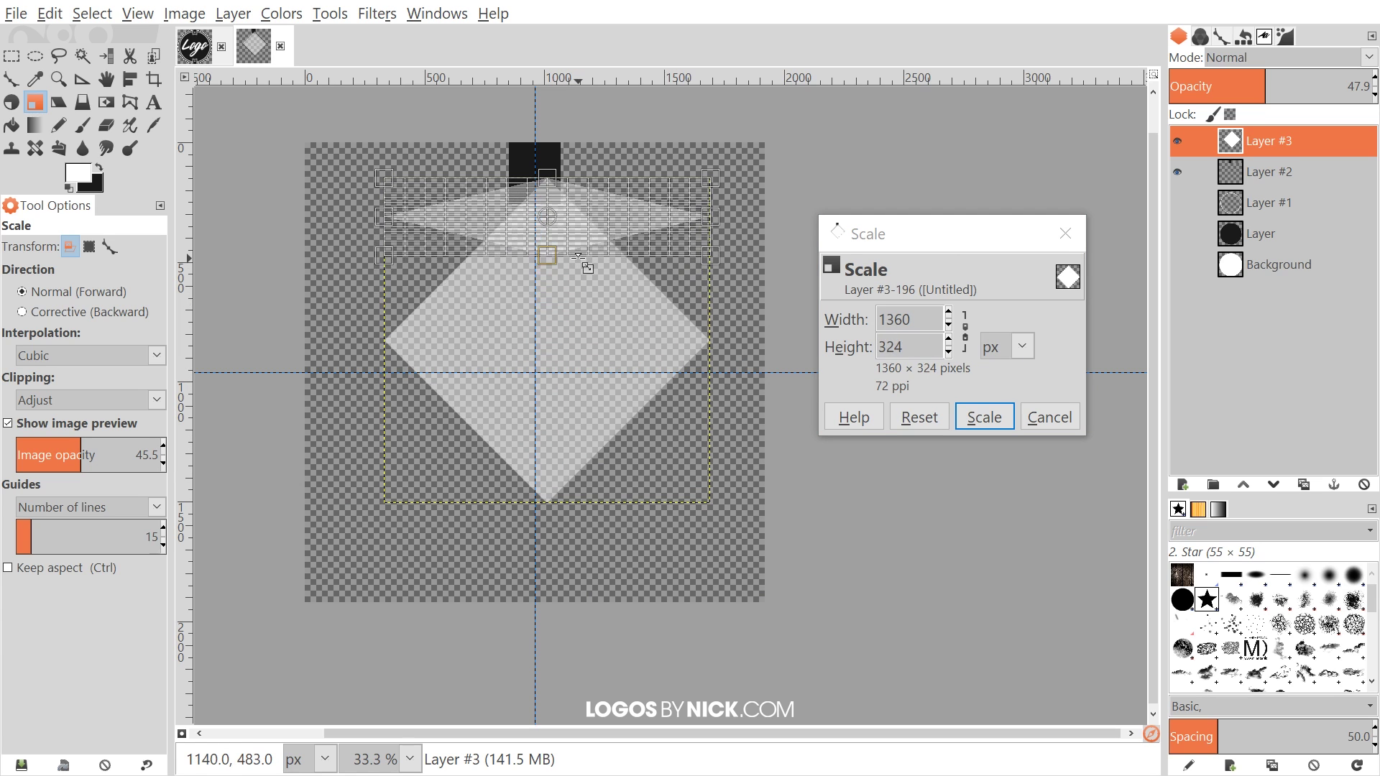
left_click(990, 423)
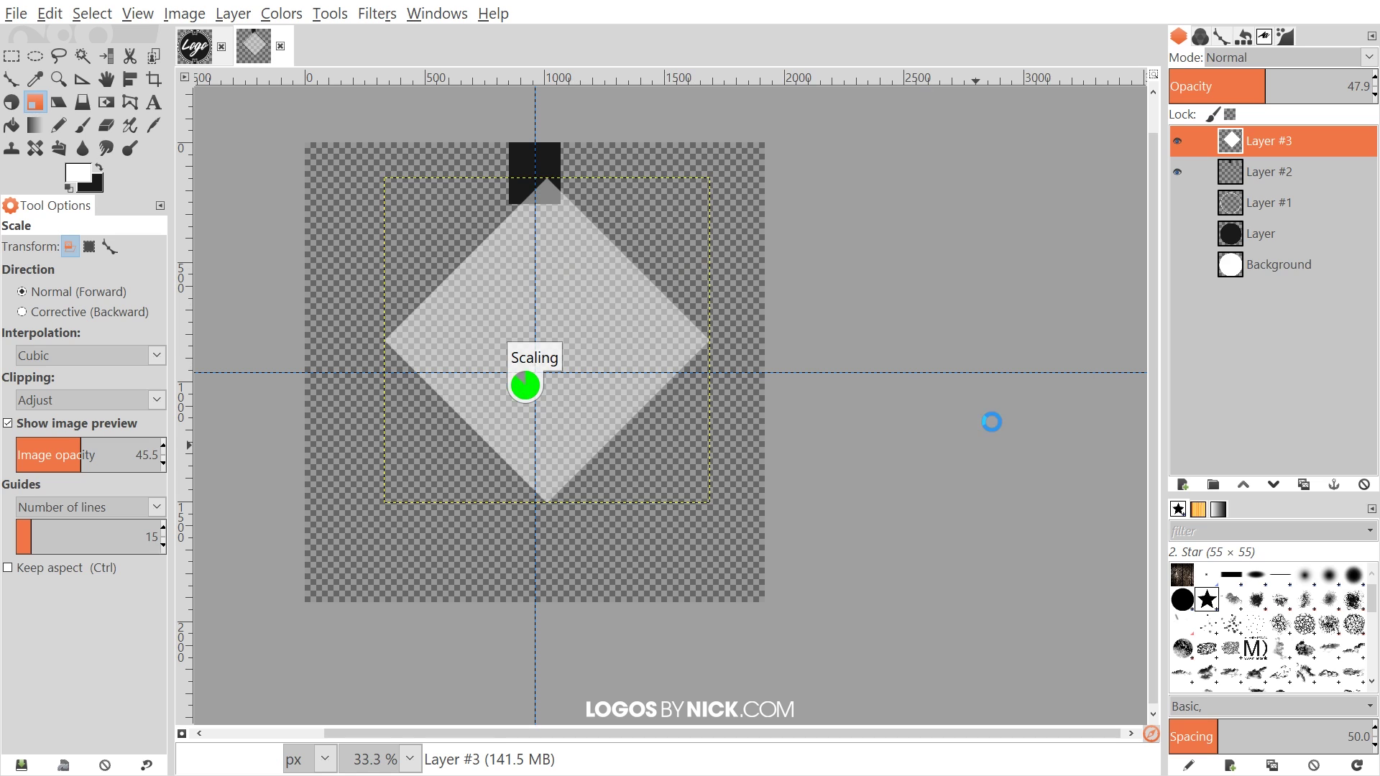
- Position the flattened diamond with its upper tip on the vertical guide, overlapping the dark rectangle's lower edge
key("m")
mouse_move(589, 202)
left_mouse_down()
mouse_move(566, 210)
mouse_move(576, 214)
left_mouse_up()
scroll(484, 400, "up", 5)
scroll(484, 400, "left", 2)
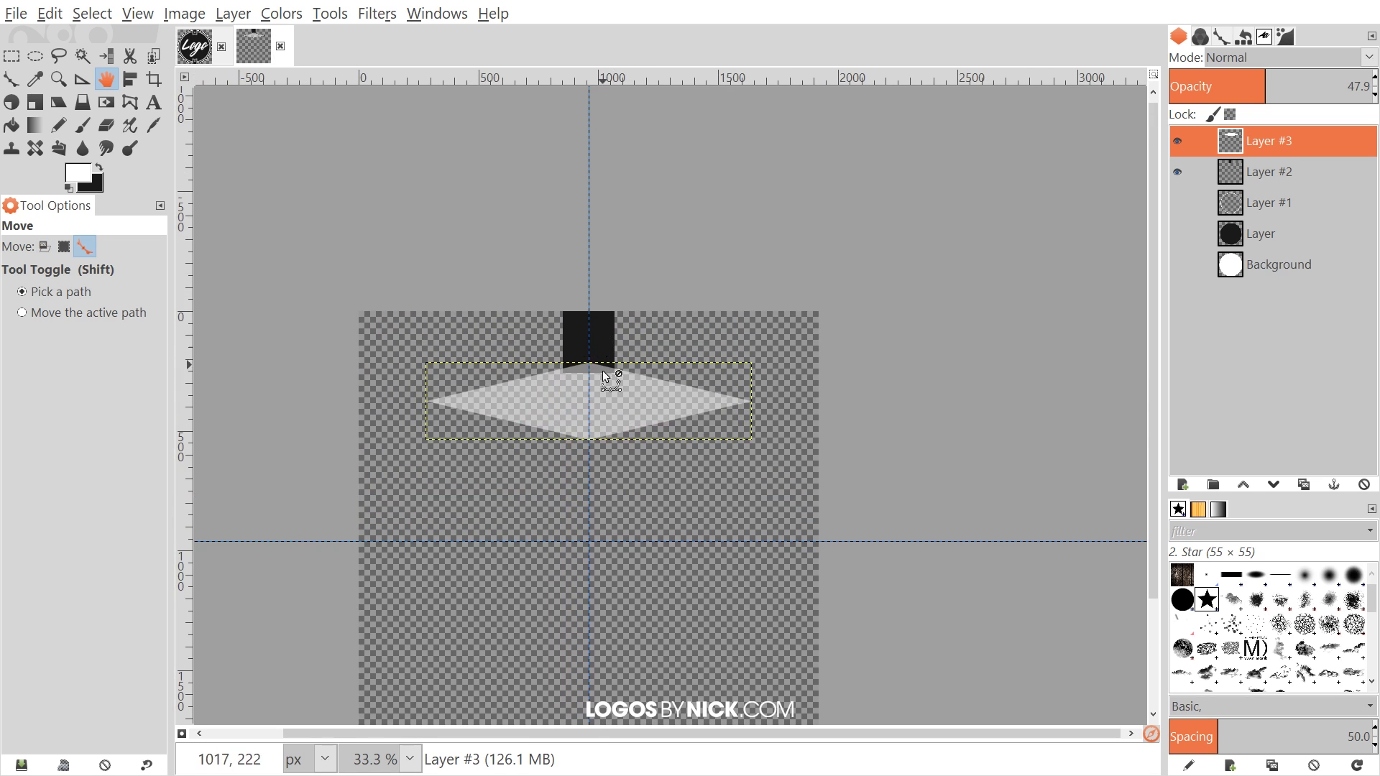
scroll(604, 354, "up", 5)
mouse_move(611, 320)
left_mouse_down()
mouse_move(598, 347)
mouse_move(609, 352)
mouse_move(593, 335)
left_mouse_up()
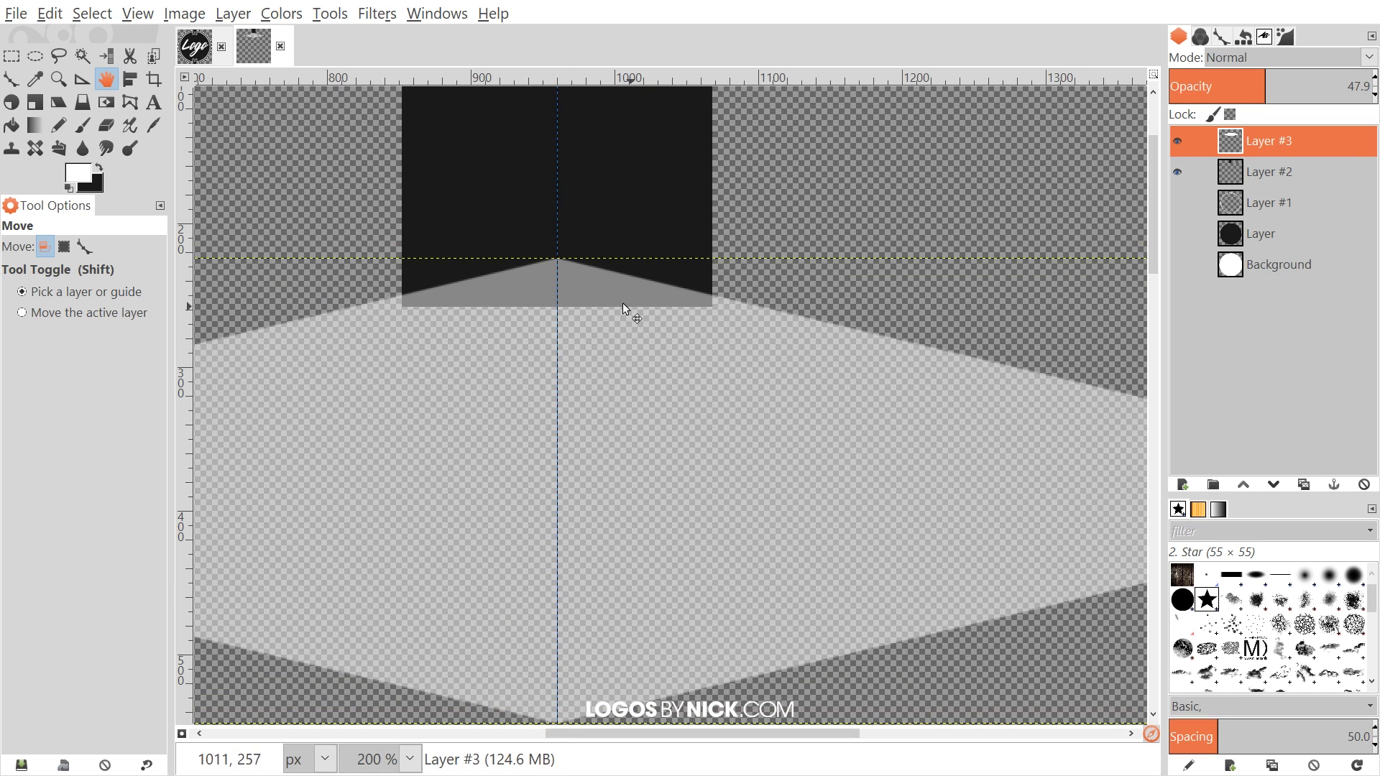
scroll(611, 245, "up", 2)
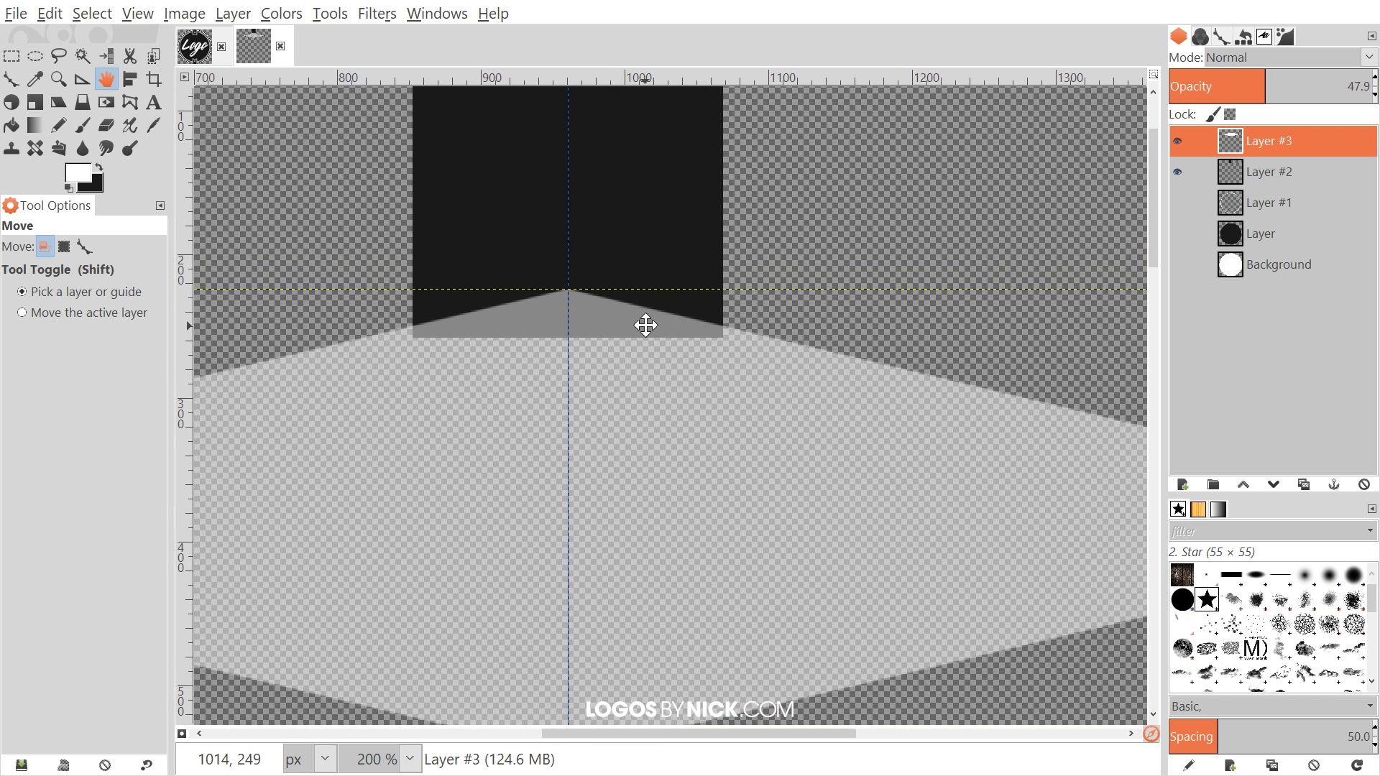
- Compare the notched ribbon in the finished reference logo with the diamond's overlap on the dark rectangle
left_click(189, 46)
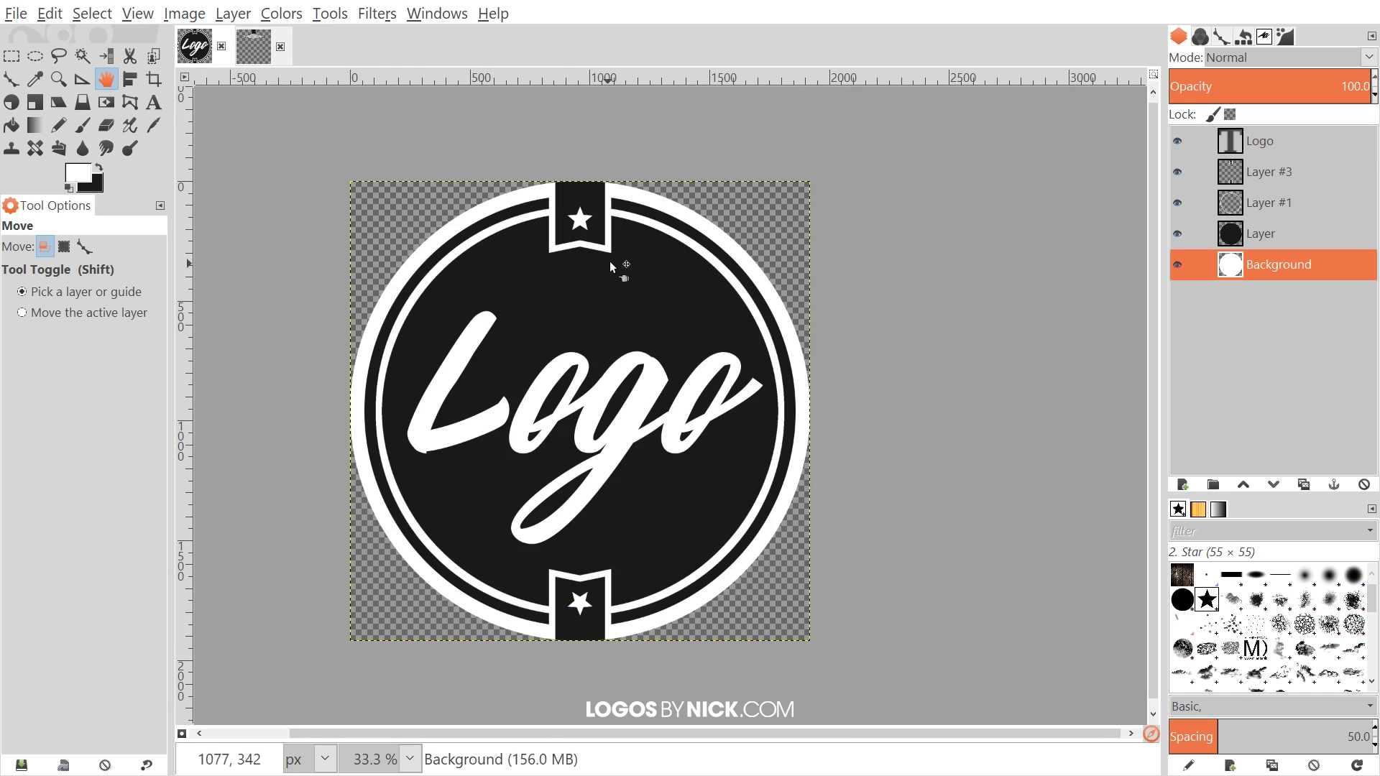
left_click(248, 47)
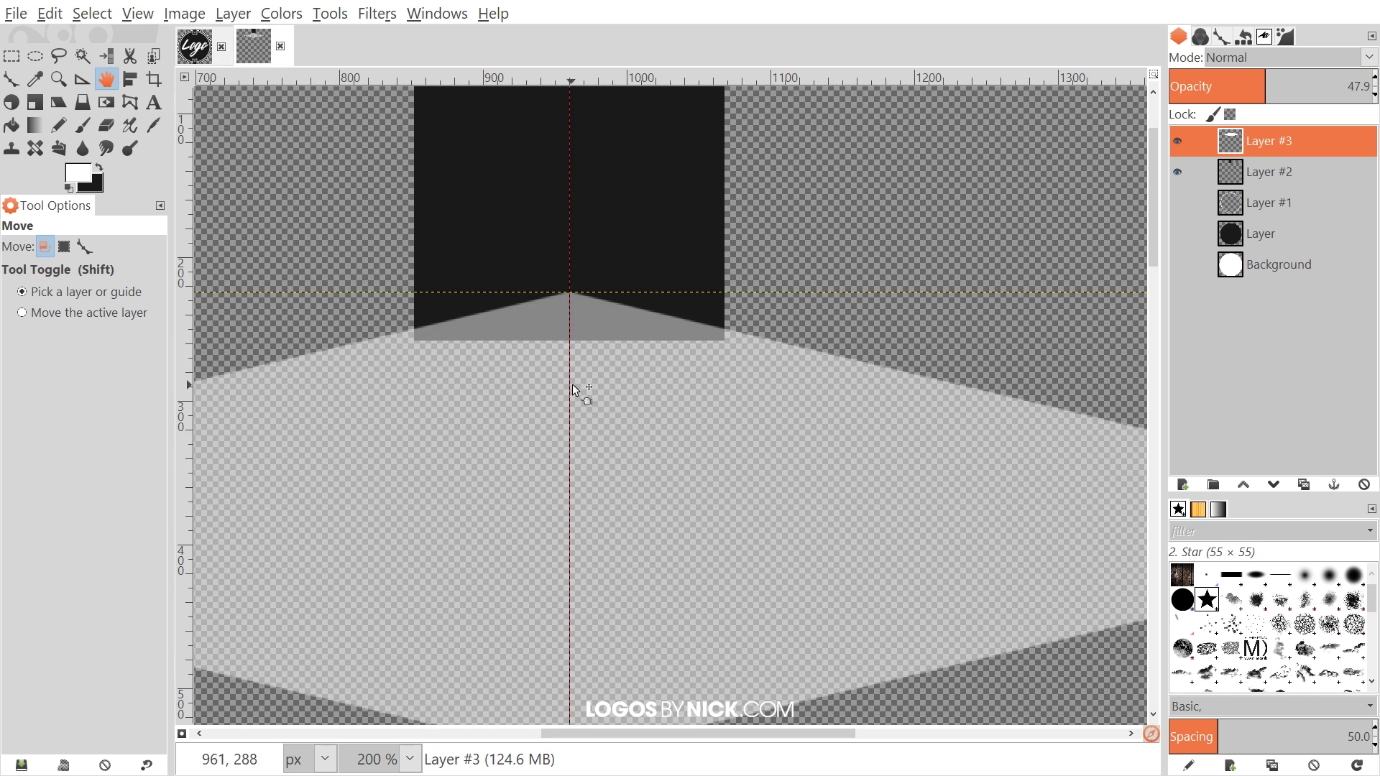
scroll(604, 404, "up", 5)
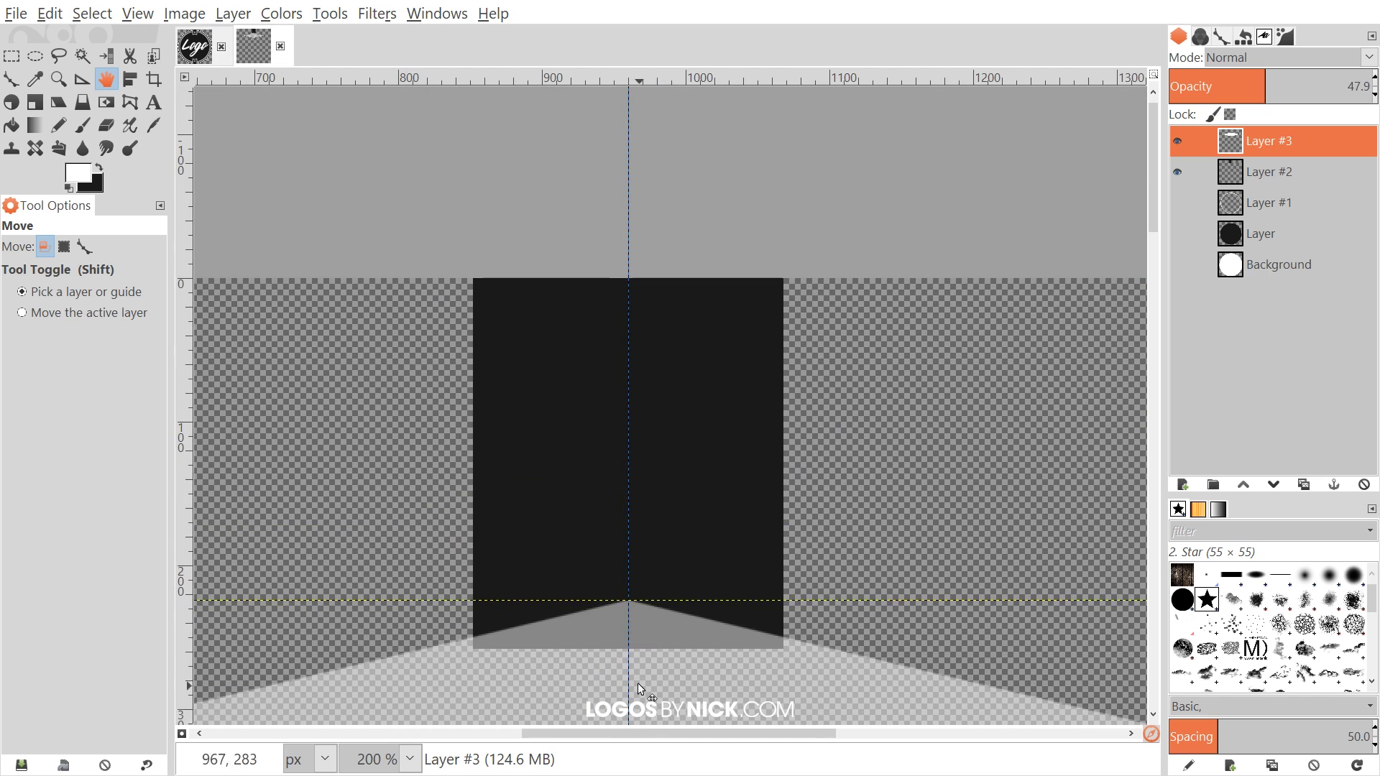
scroll(585, 548, "down", 3)
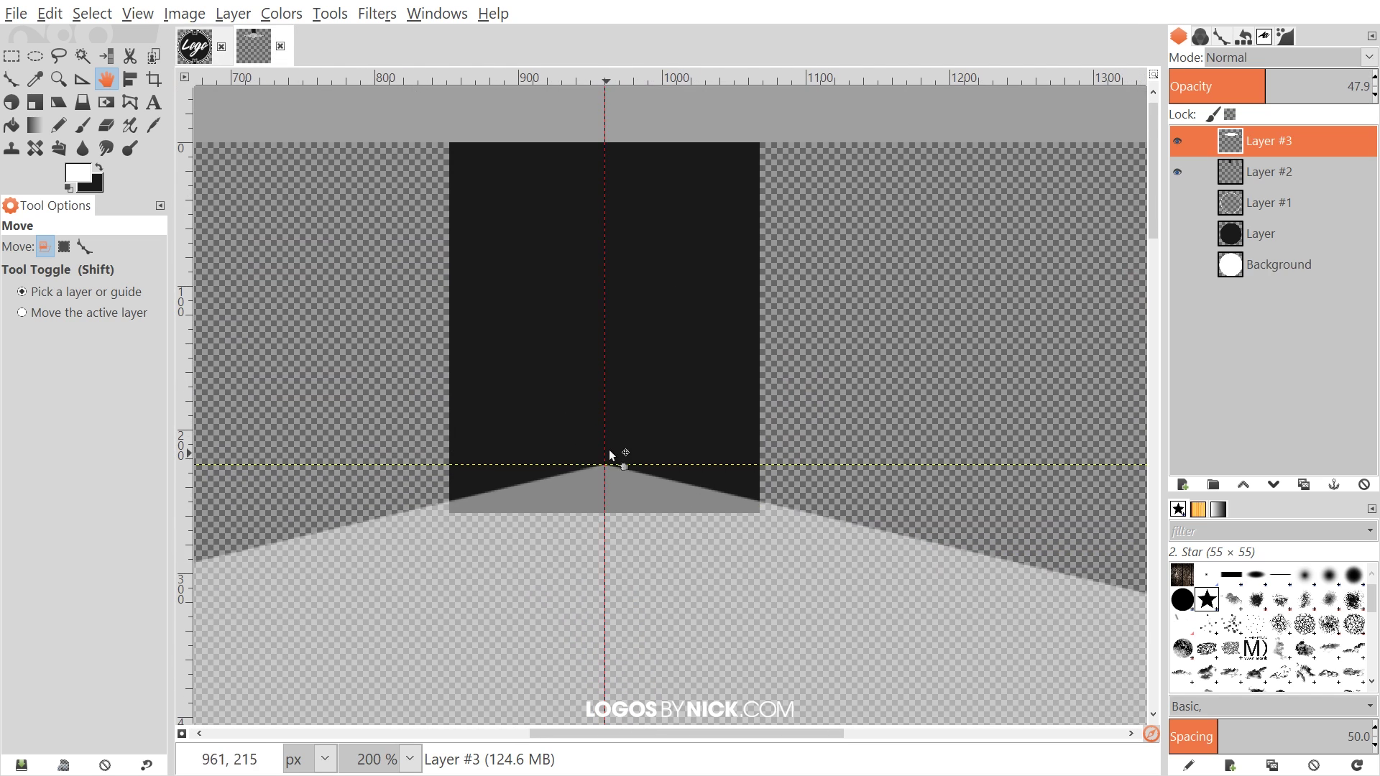
scroll(637, 469, "down", 4)
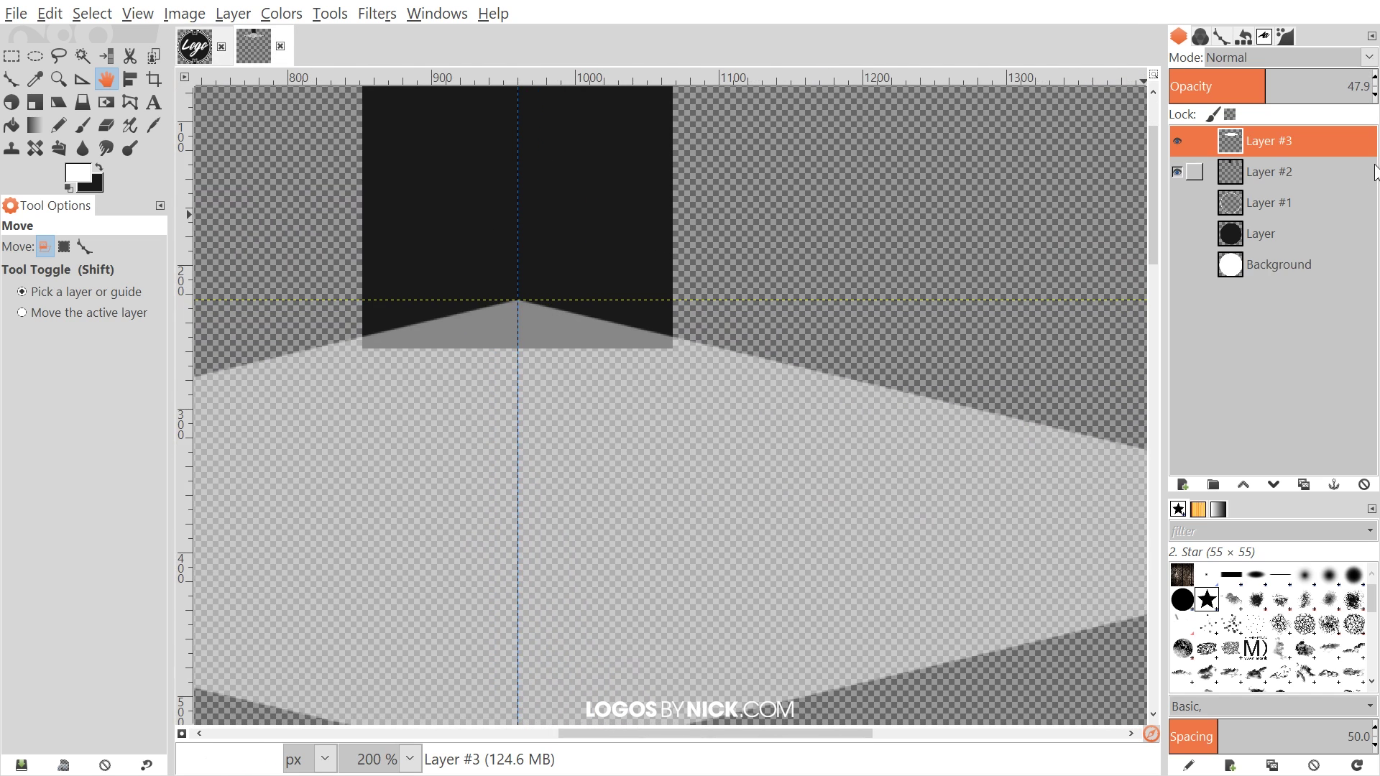
scroll(575, 451, "down", 2)
scroll(633, 407, "left", 2)
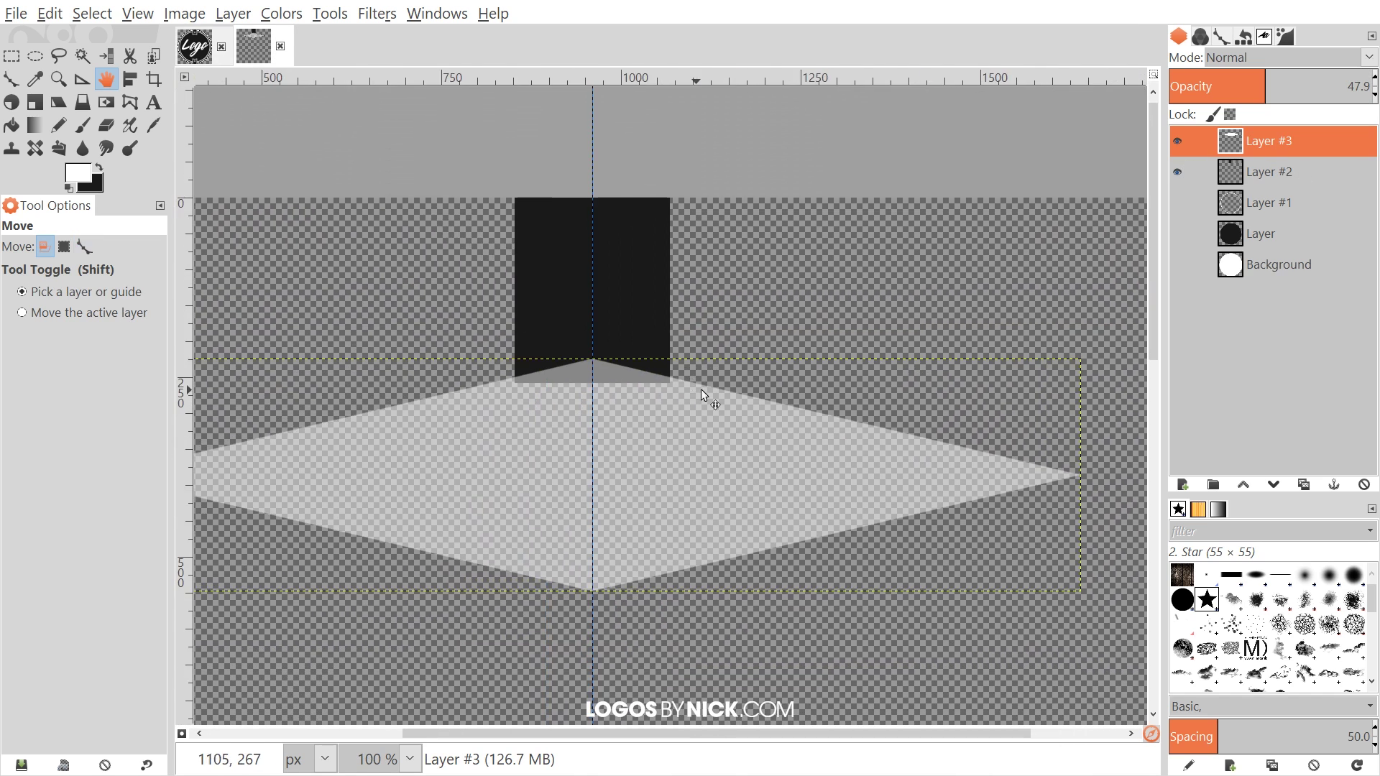
- Create a selection from the diamond layer's alpha and delete the diamond layer
right_click(1272, 140)
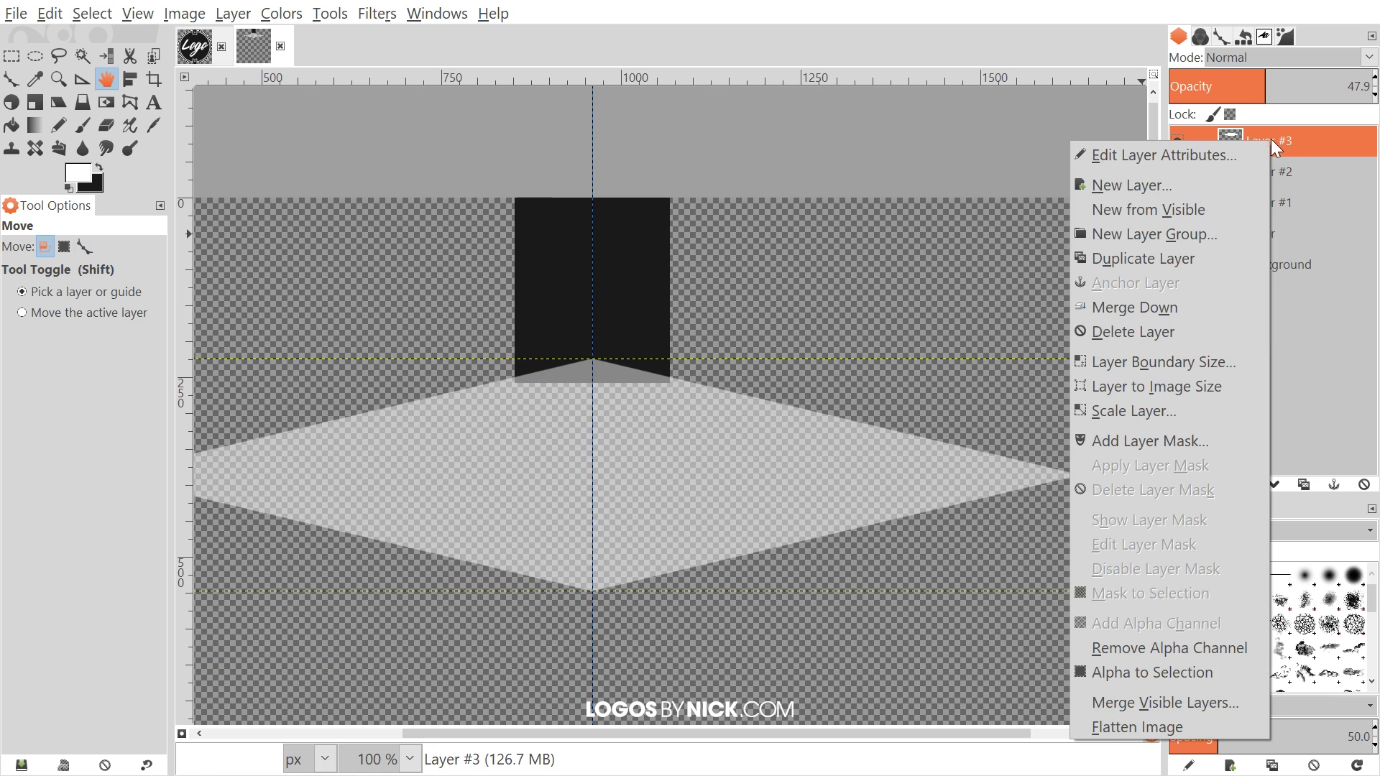
left_click(1139, 672)
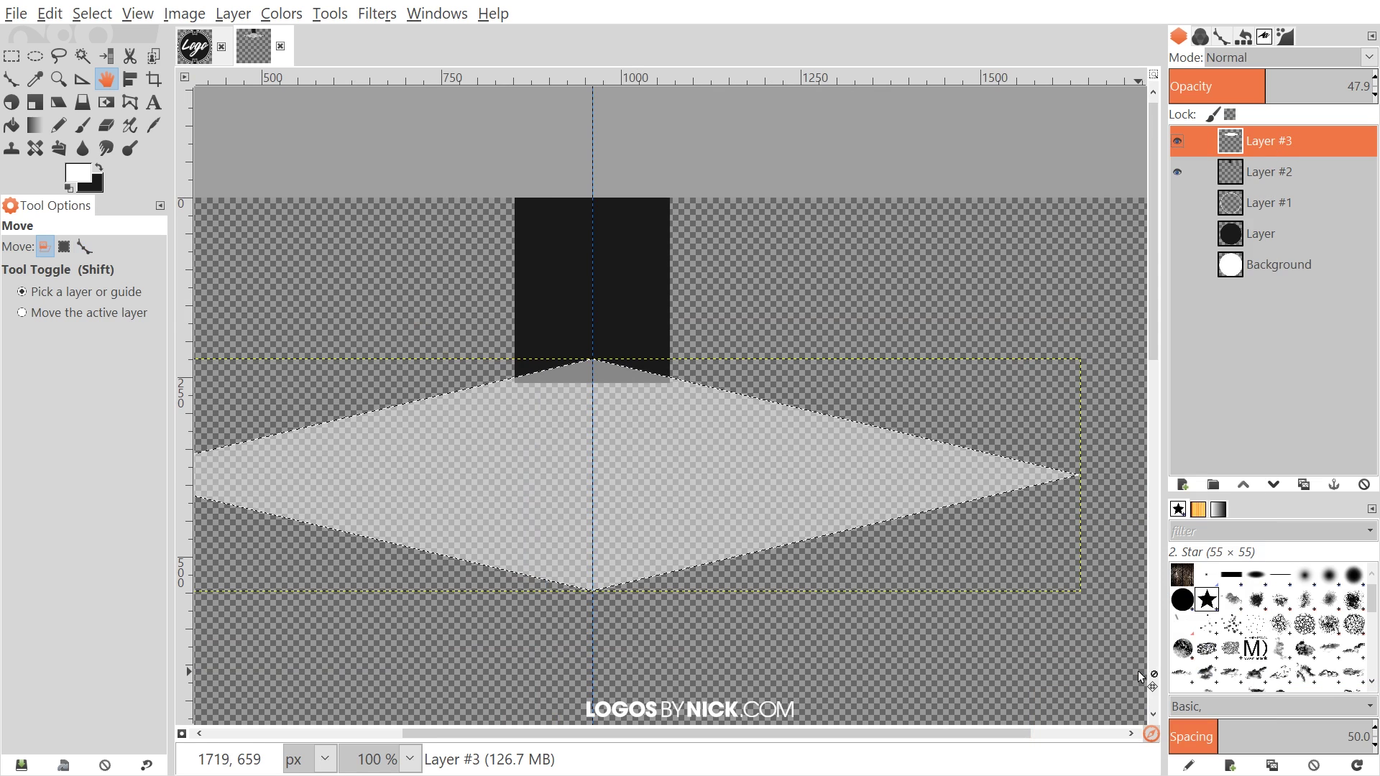
left_click(1362, 486)
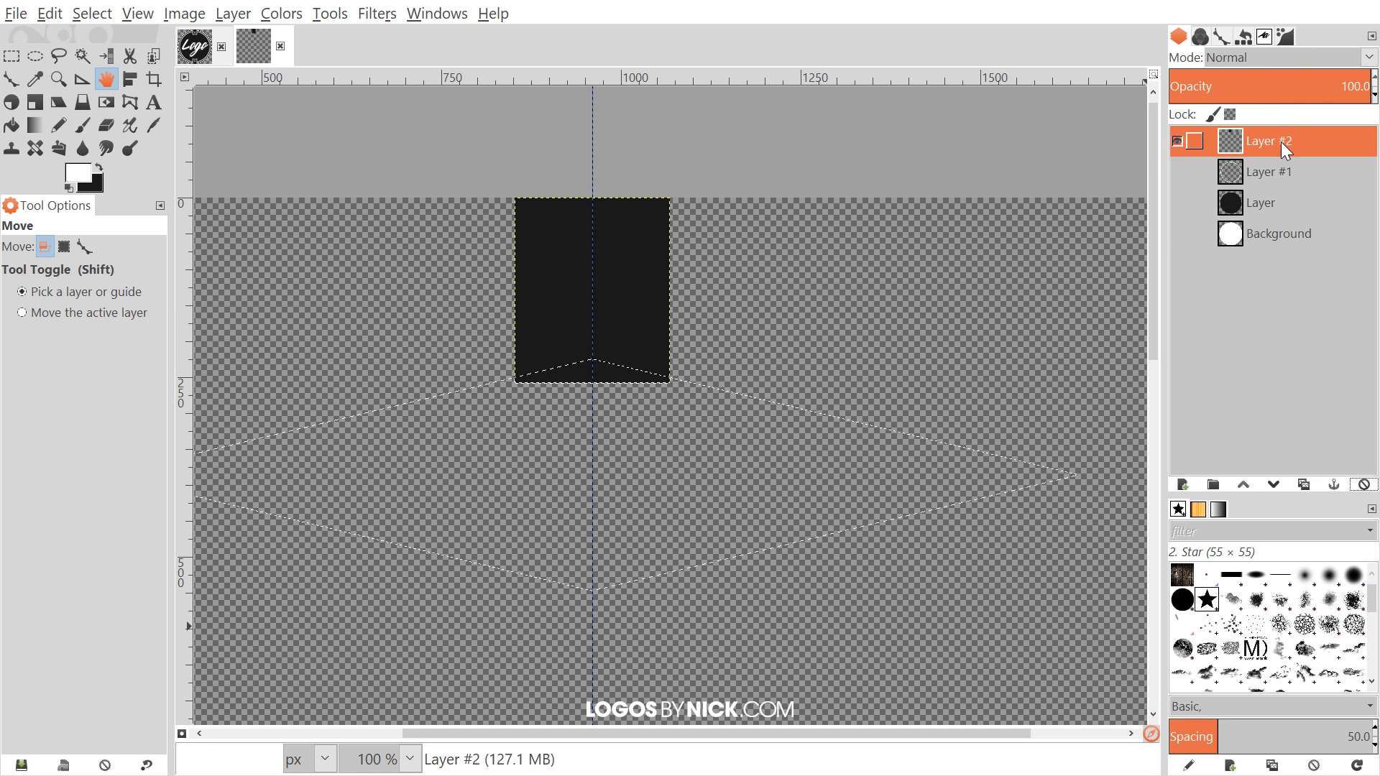
- Erase the selected area from the dark rectangle to cut a V-shaped notch in its lower edge, and clear the selection
scroll(503, 280, "down", 1)
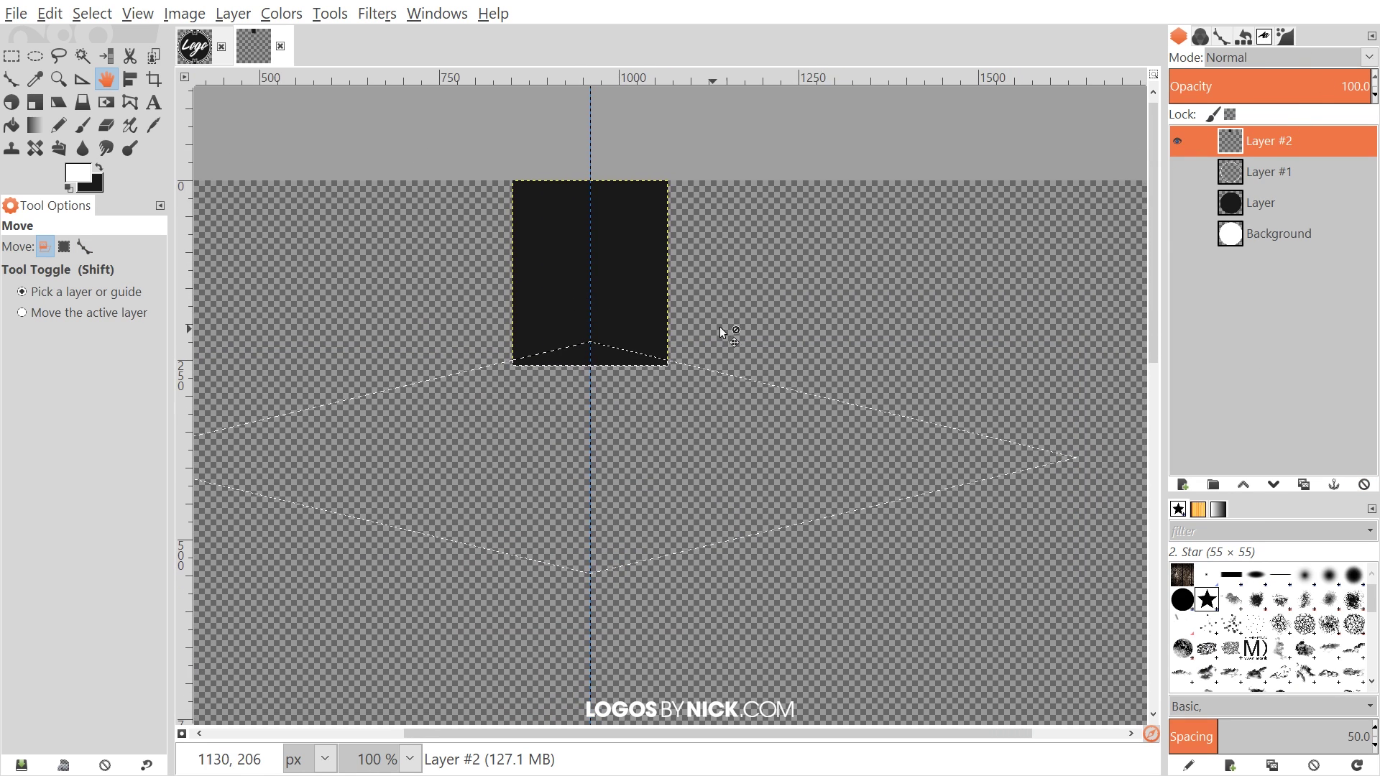
key("Delete")
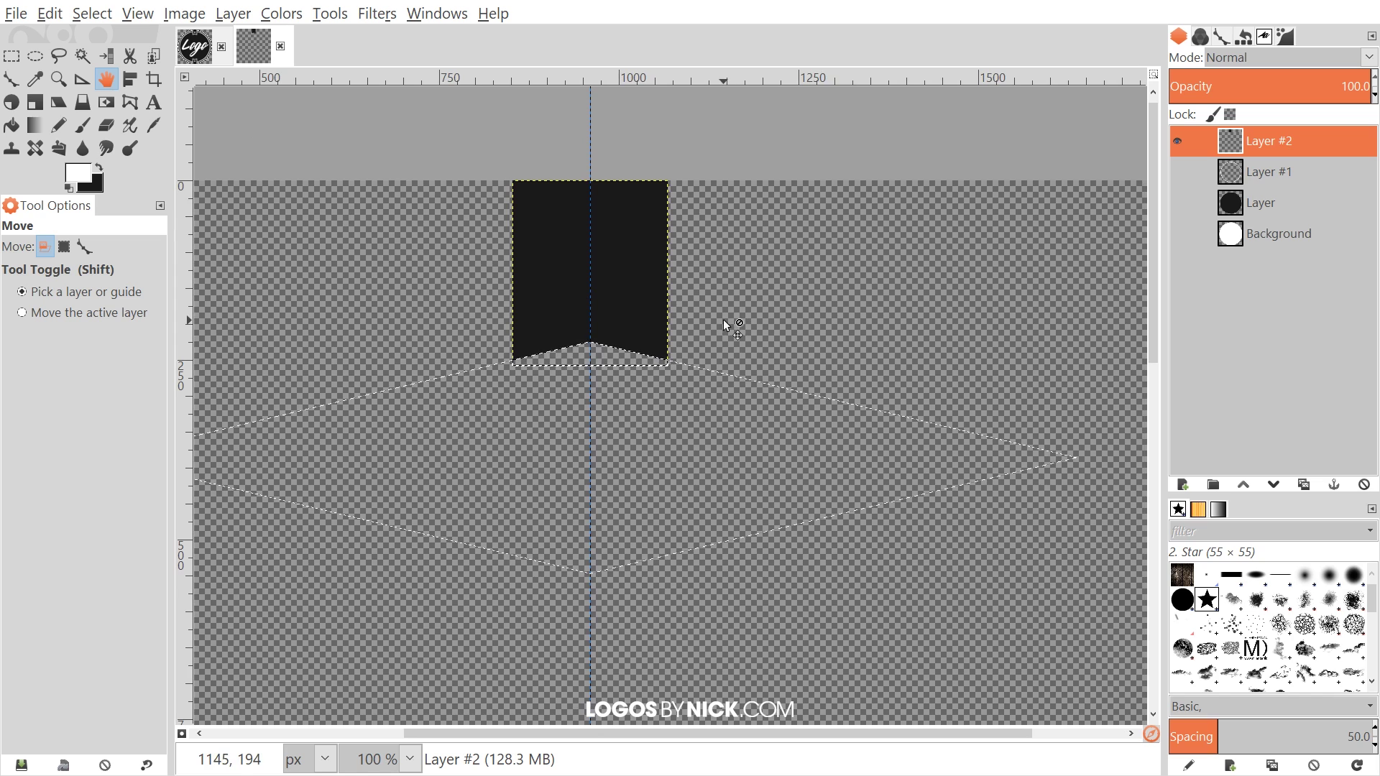
left_click(58, 13)
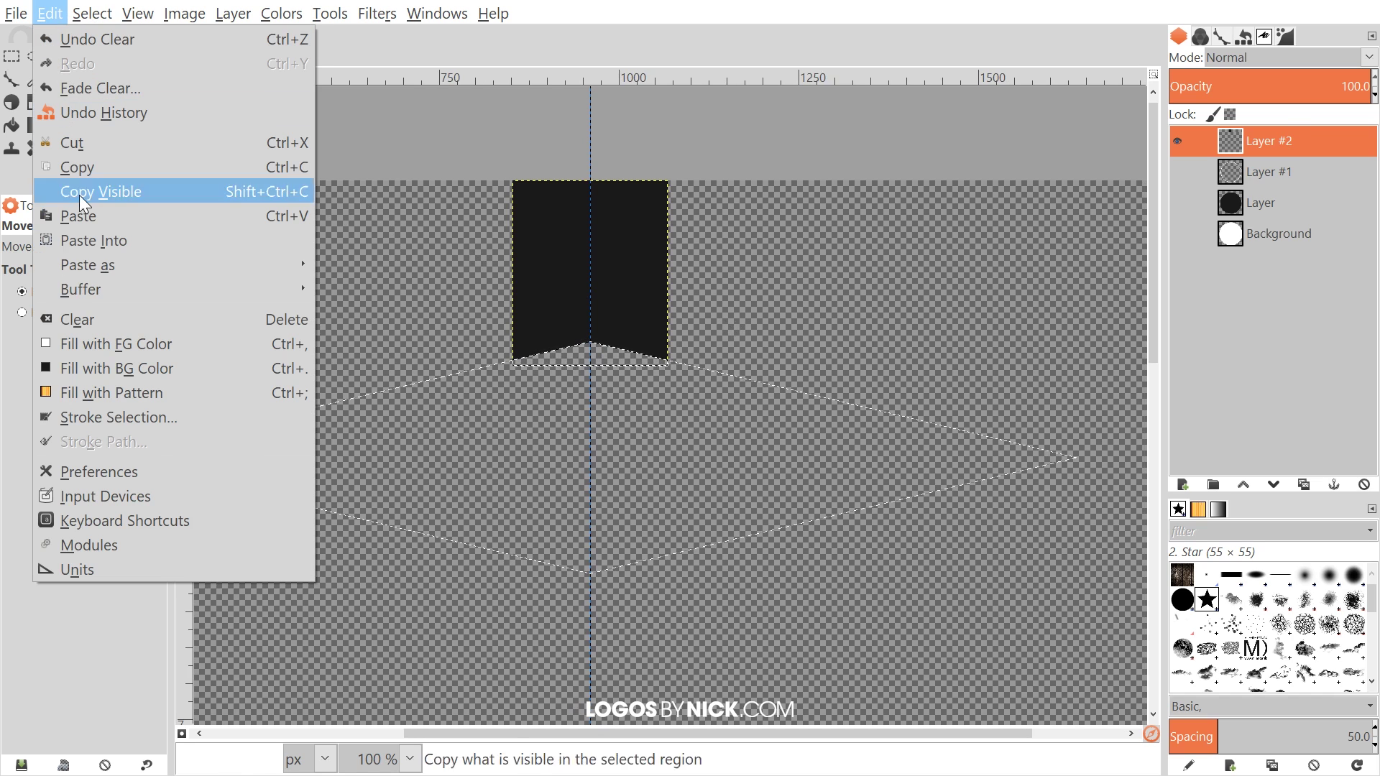
left_click(57, 13)
left_click_drag(816, 369, 846, 391)
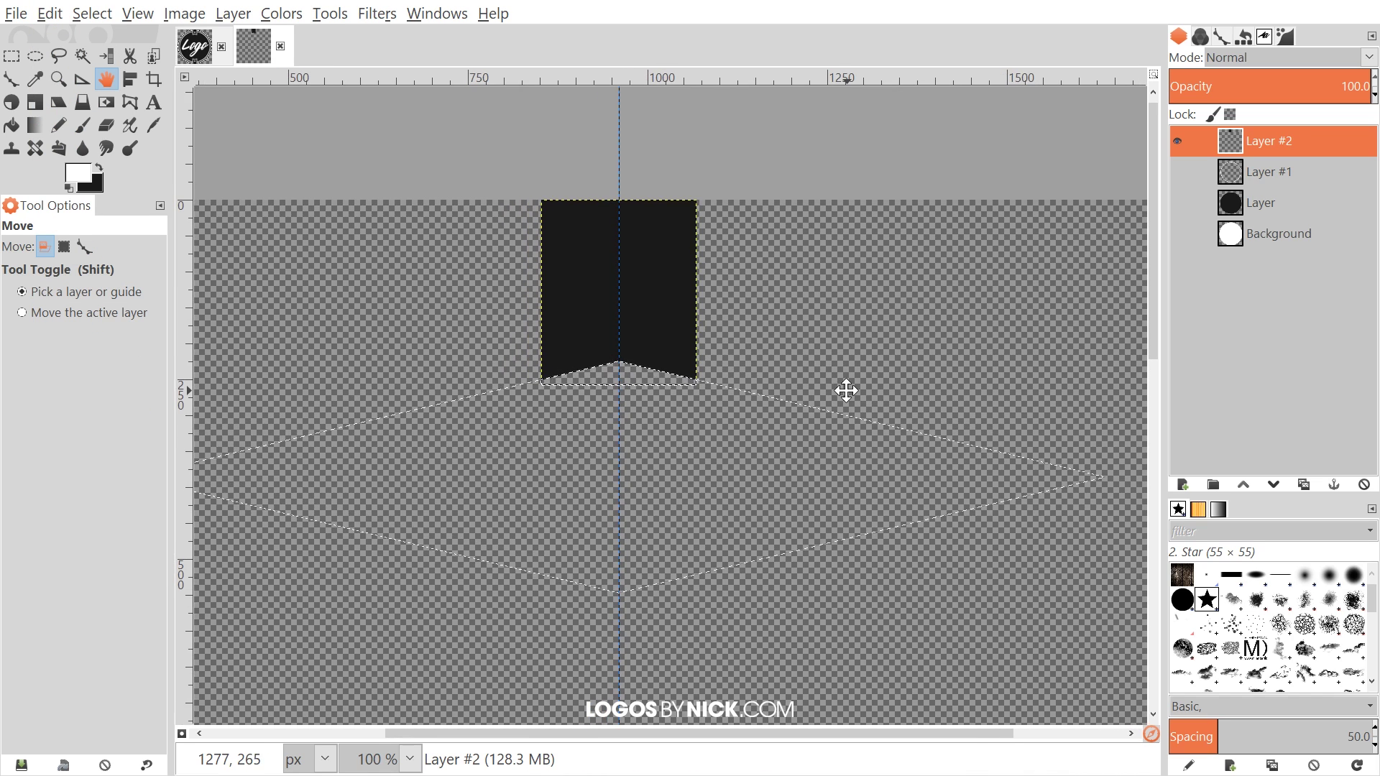
left_click(92, 13)
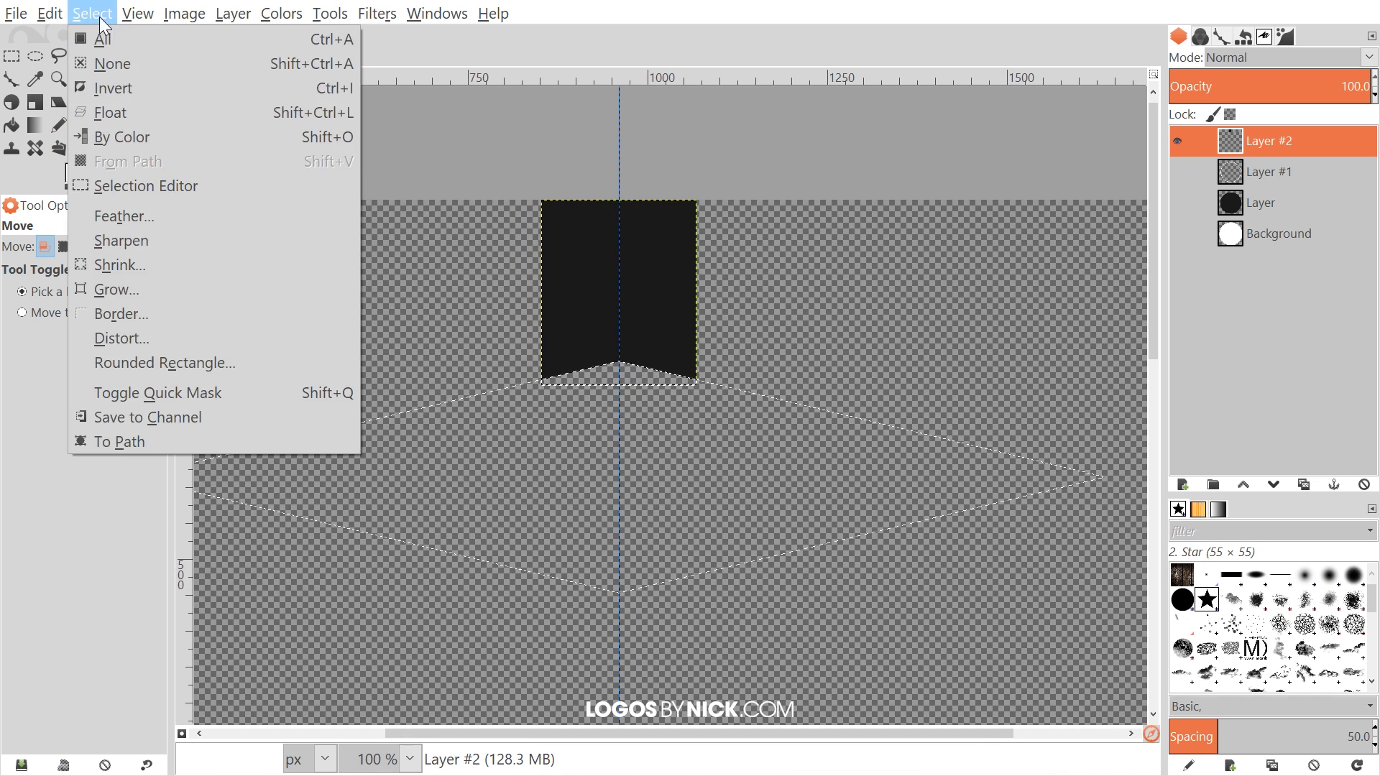
left_click(118, 69)
scroll(795, 361, "down", 2, "ctrl")
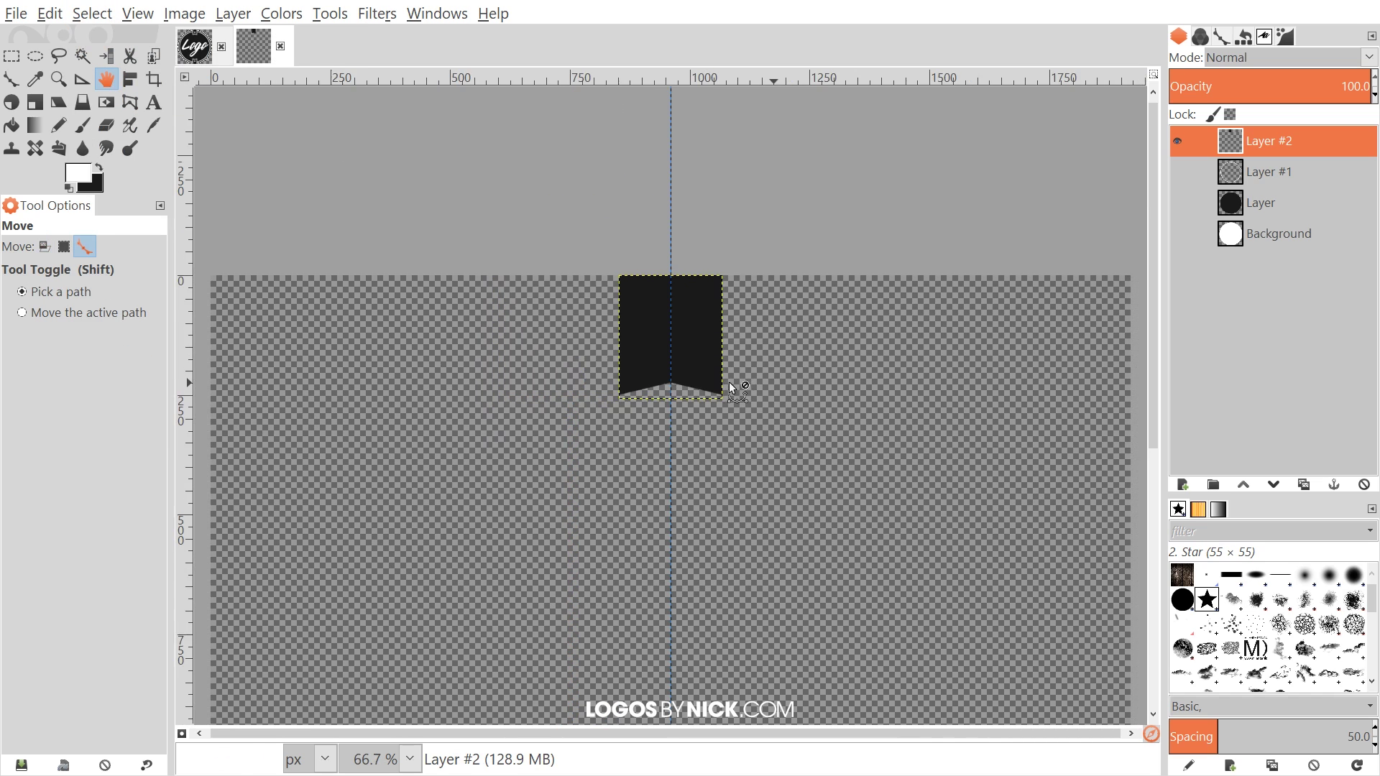
left_click_drag(722, 403, 649, 262)
scroll(666, 234, "down", 1, "ctrl")
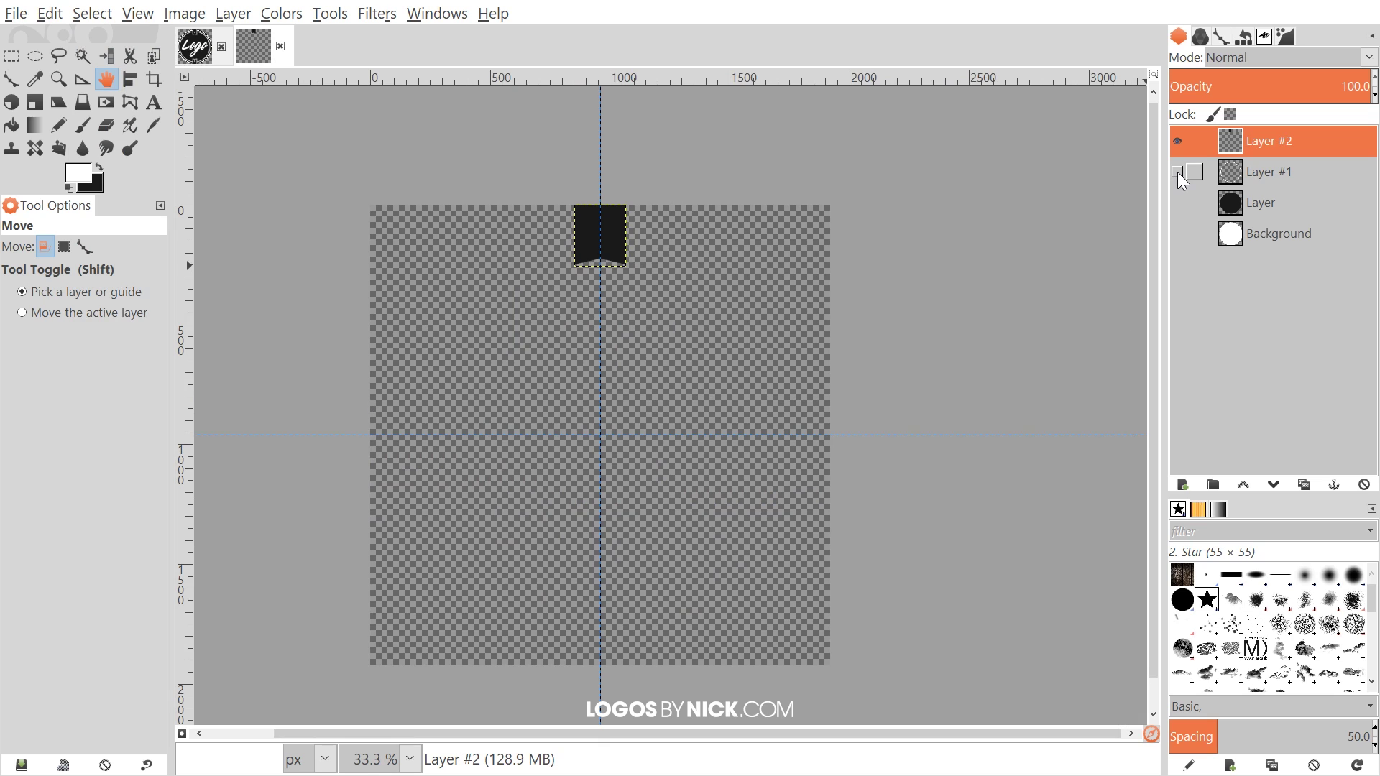
- Show all the hidden layers and duplicate the dark notched ribbon layer
left_click_drag(1177, 171, 1179, 235)
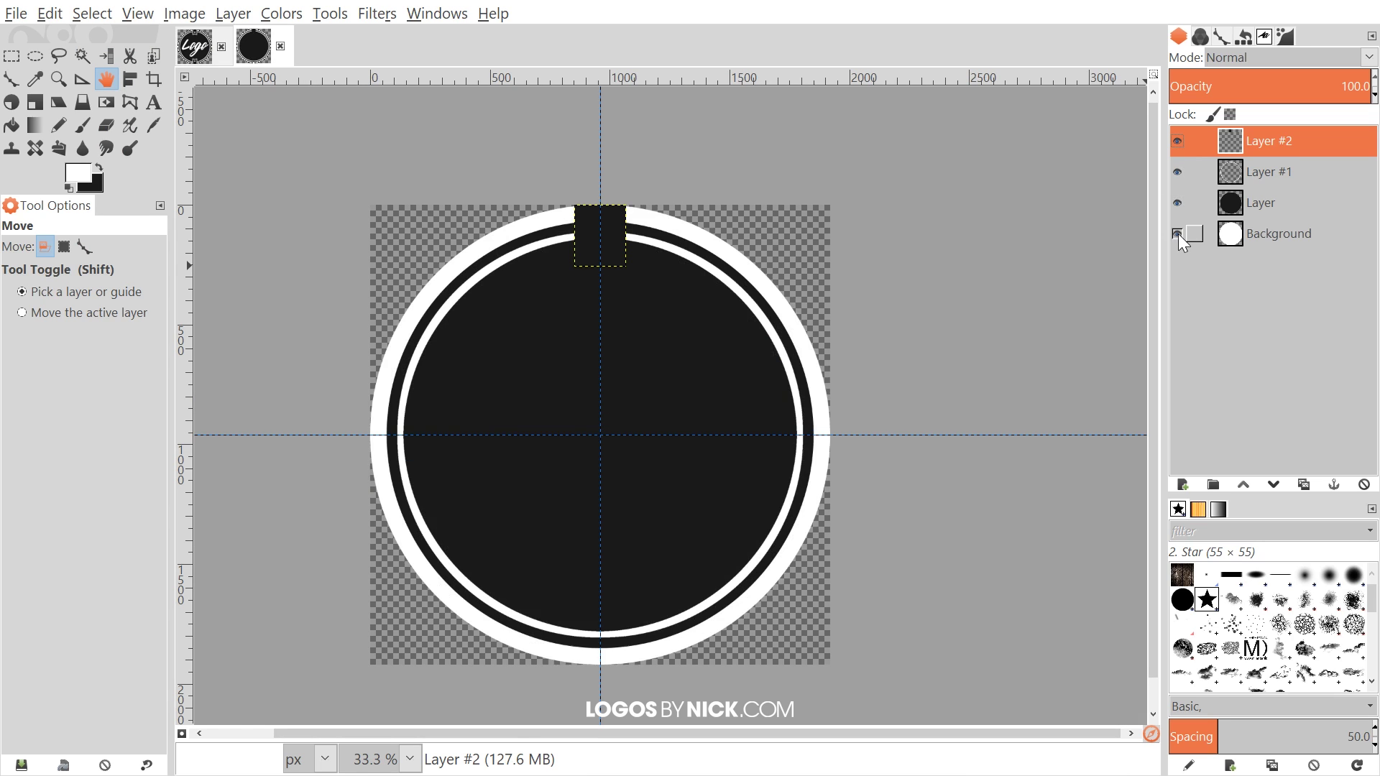
left_click_drag(1051, 283, 1062, 307)
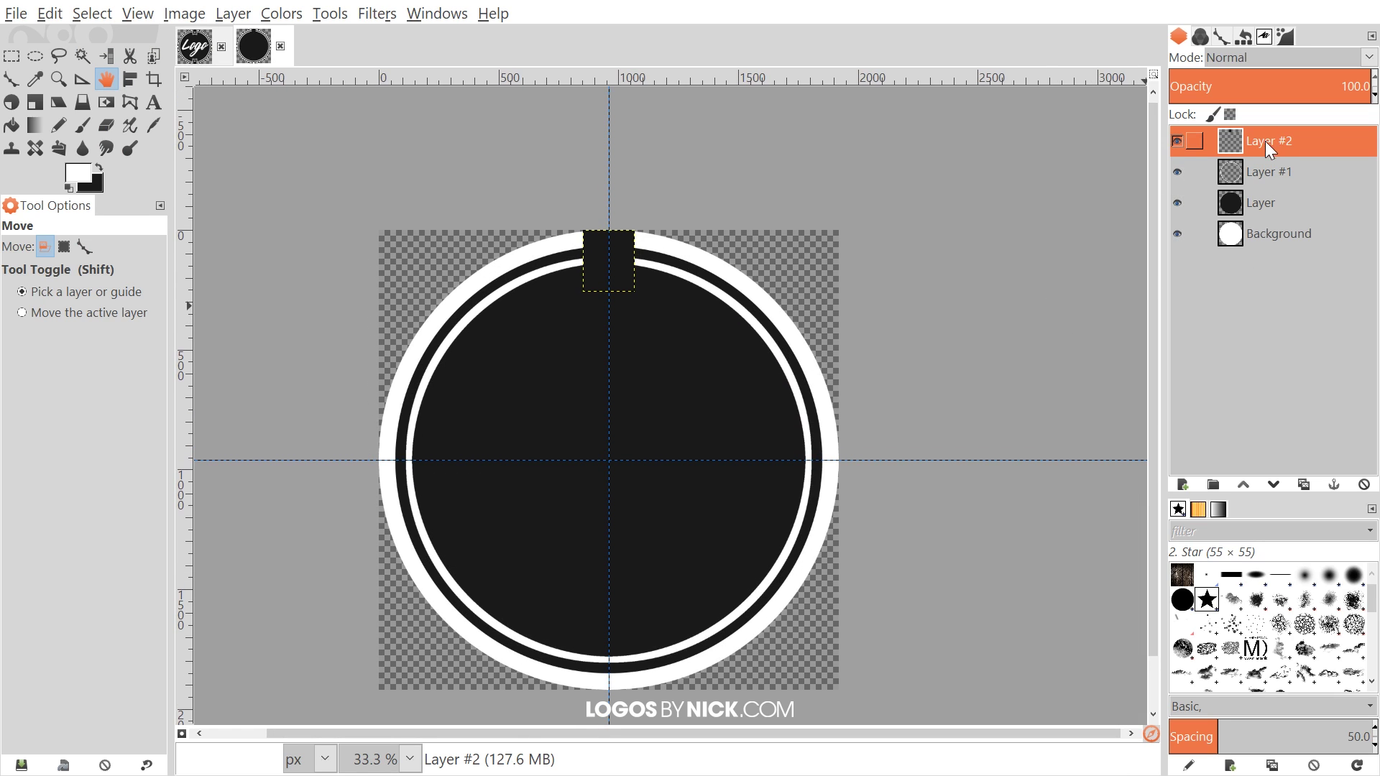
left_click(1304, 486)
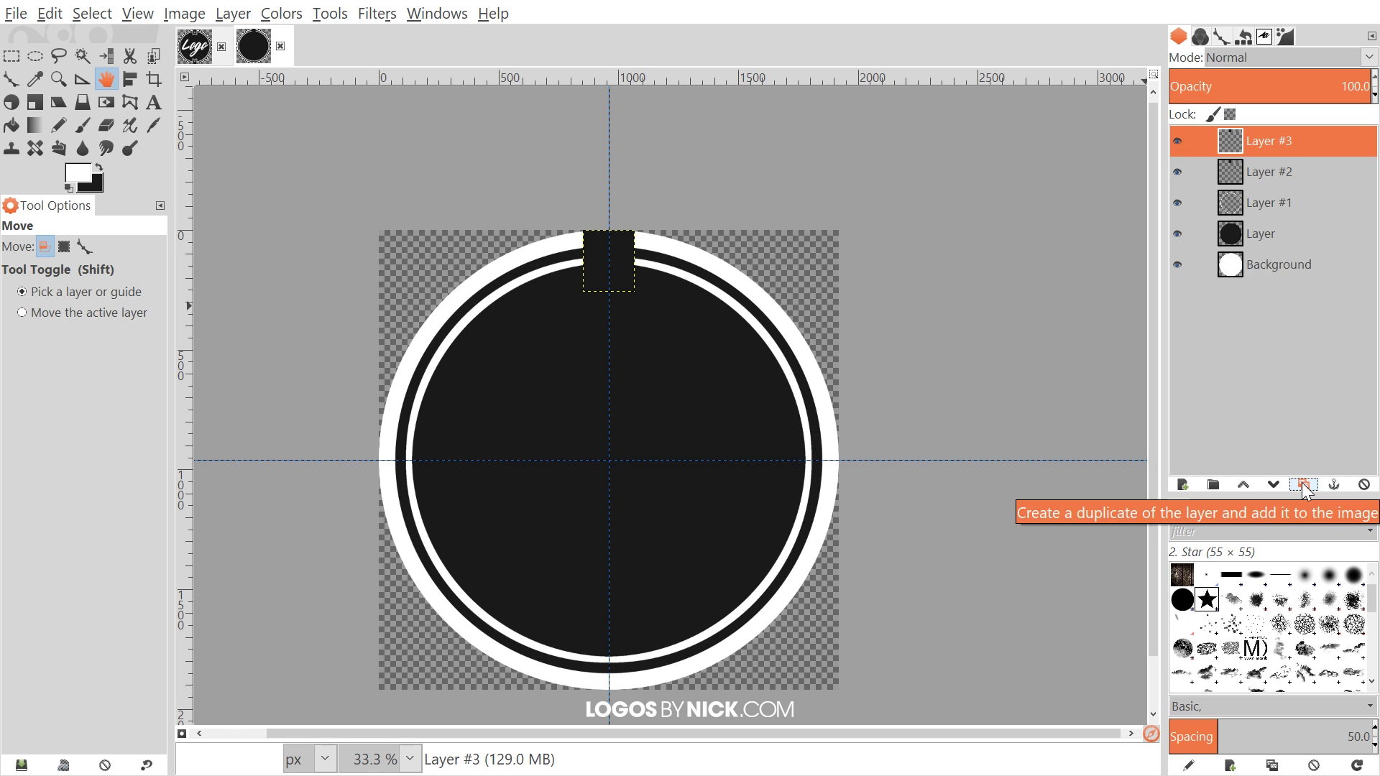
- Create a selection from the duplicate ribbon's alpha, fill it with the white foreground color, and clear the selection
left_click(56, 15)
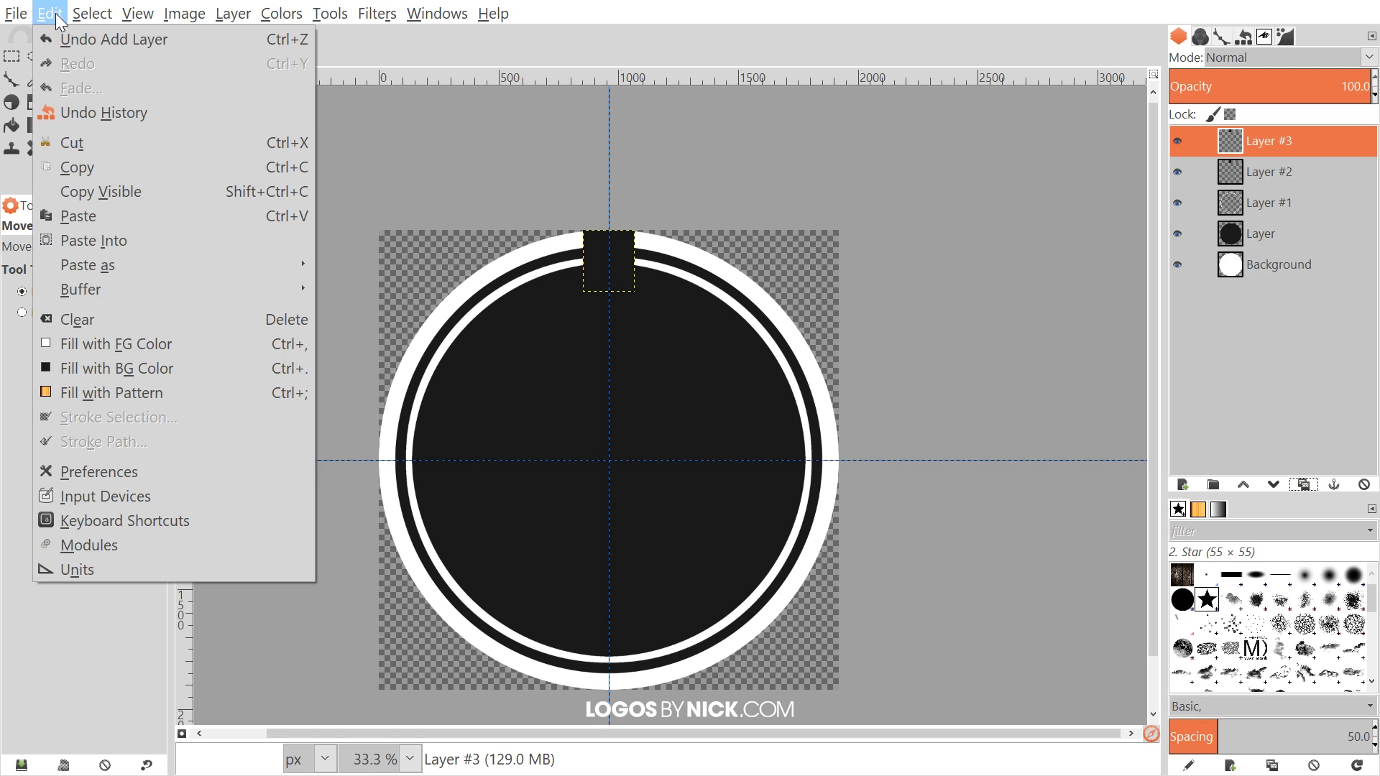
left_click(57, 18)
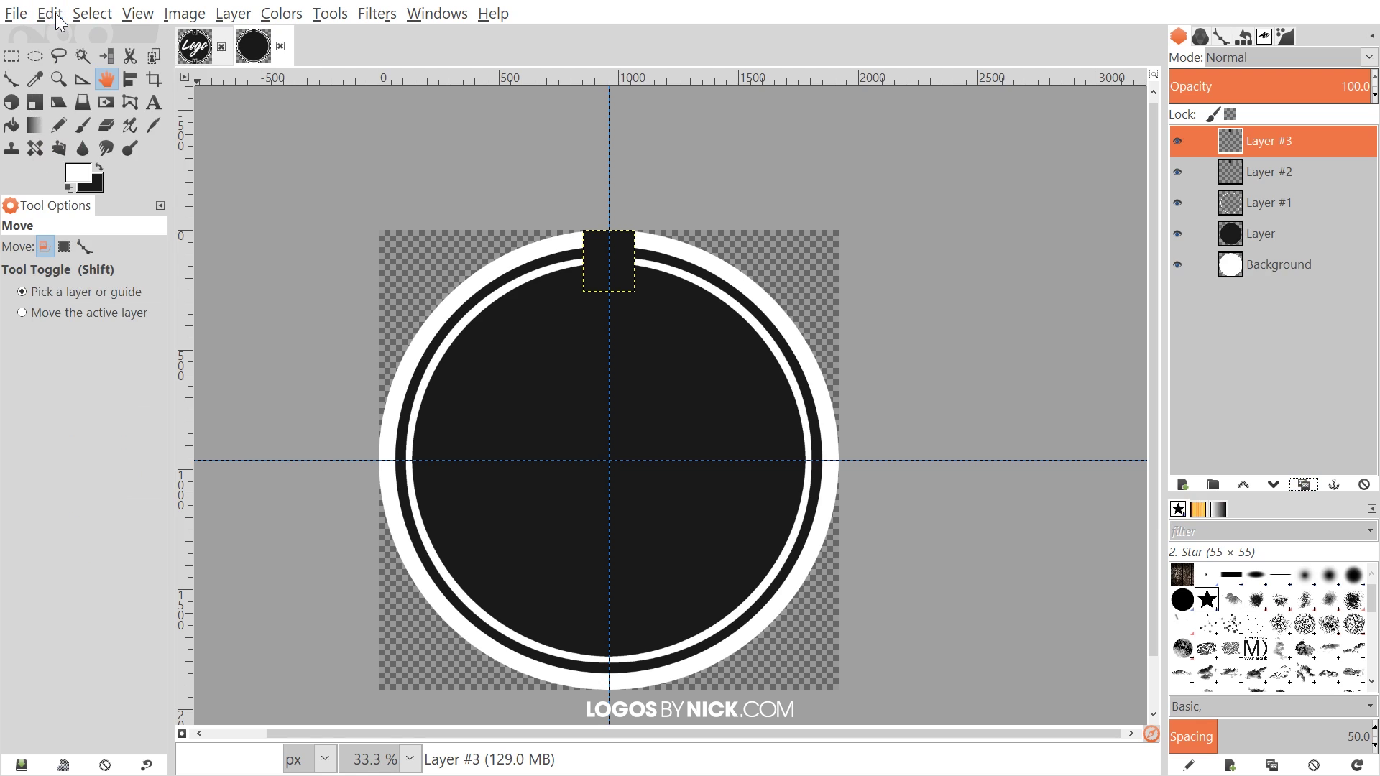
right_click(1275, 141)
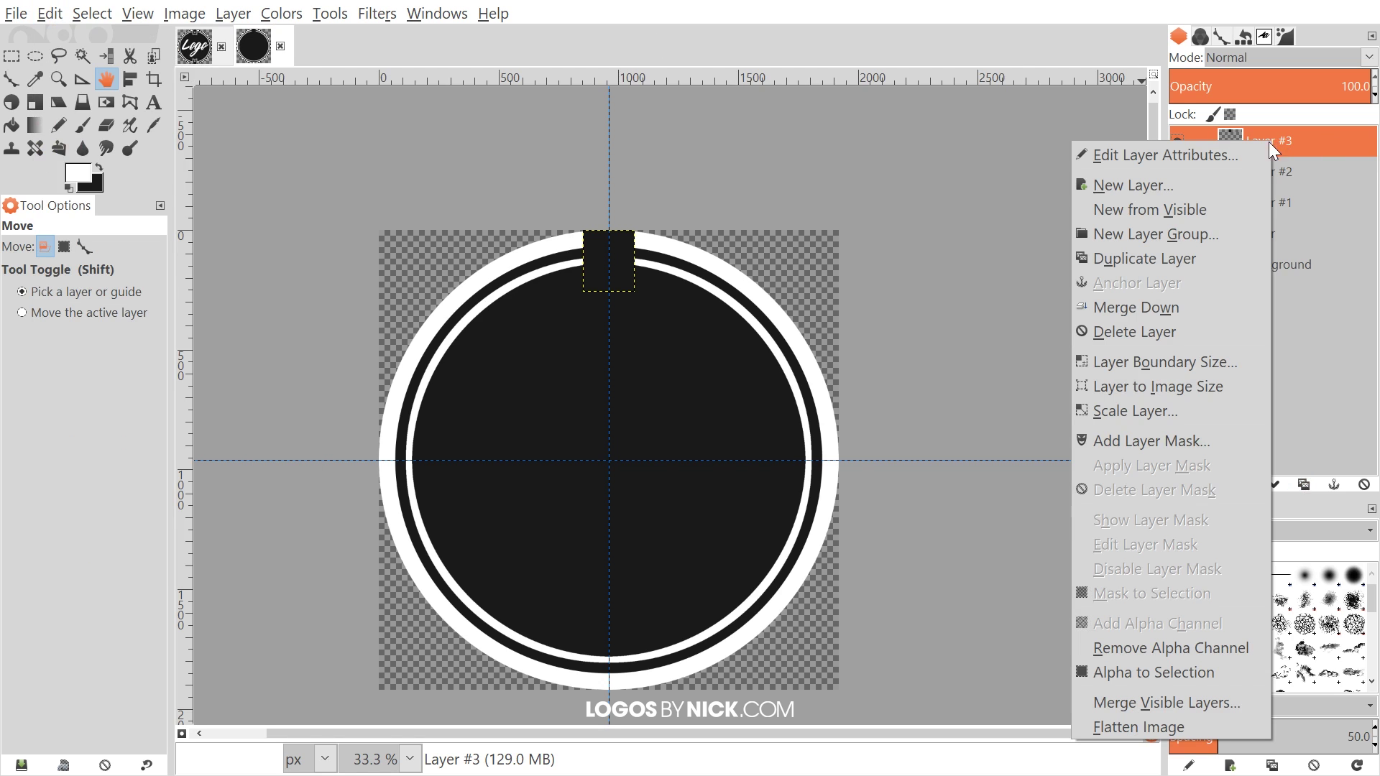
left_click(1120, 673)
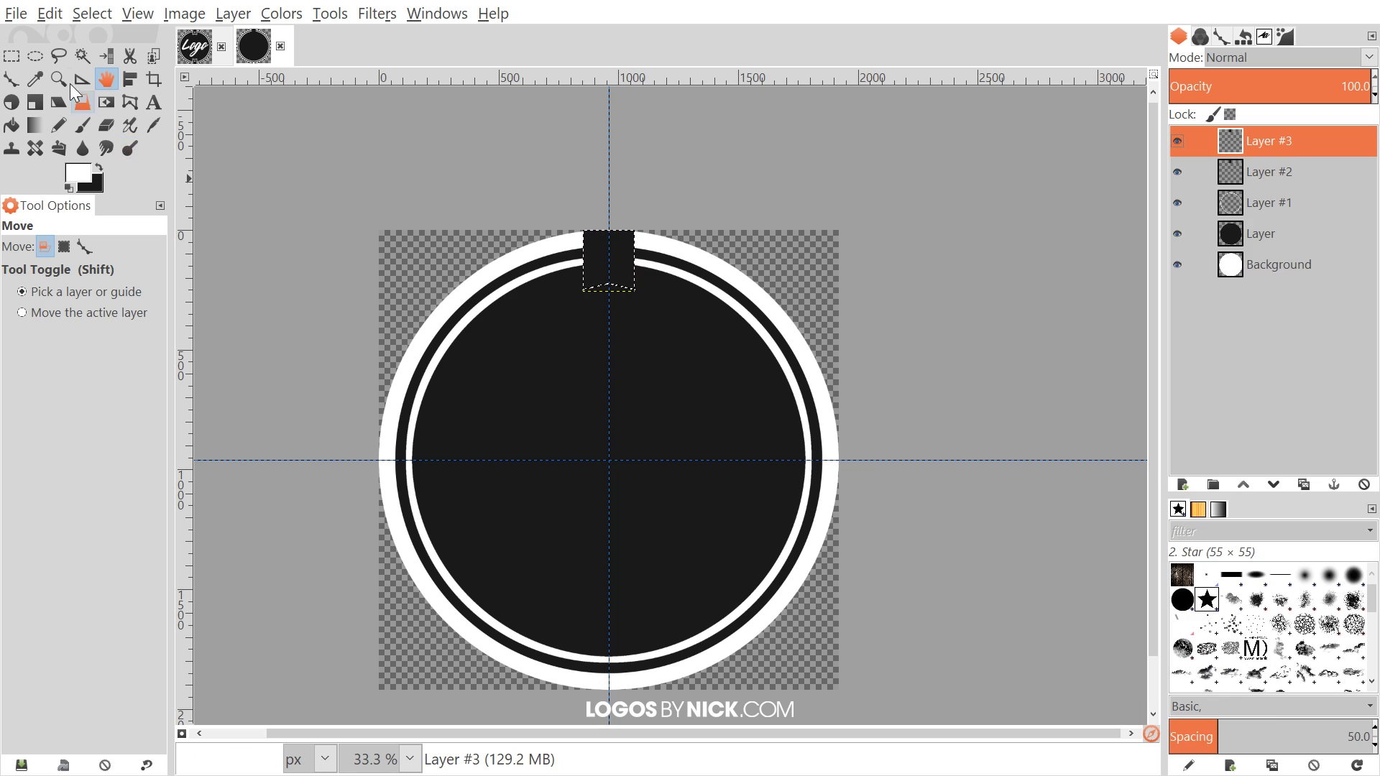
left_click(50, 15)
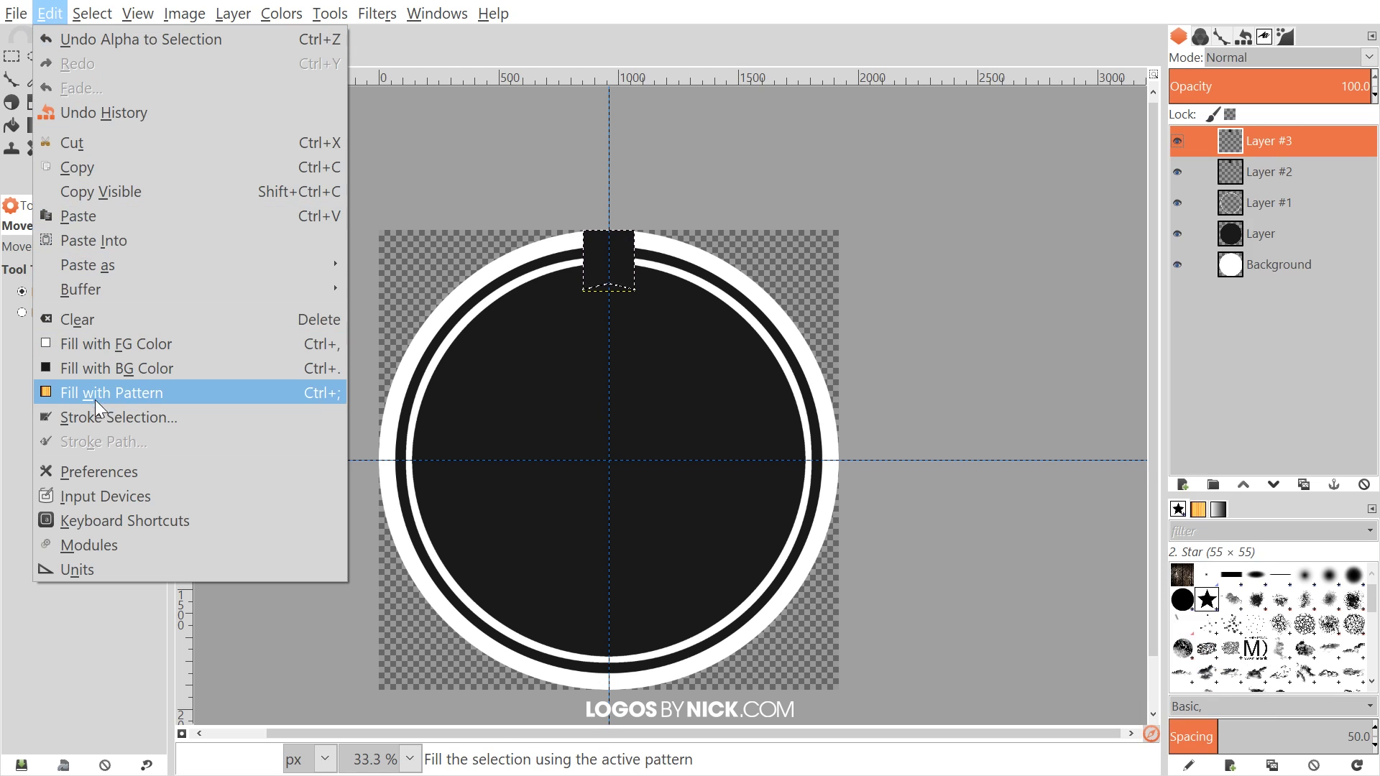
left_click(101, 343)
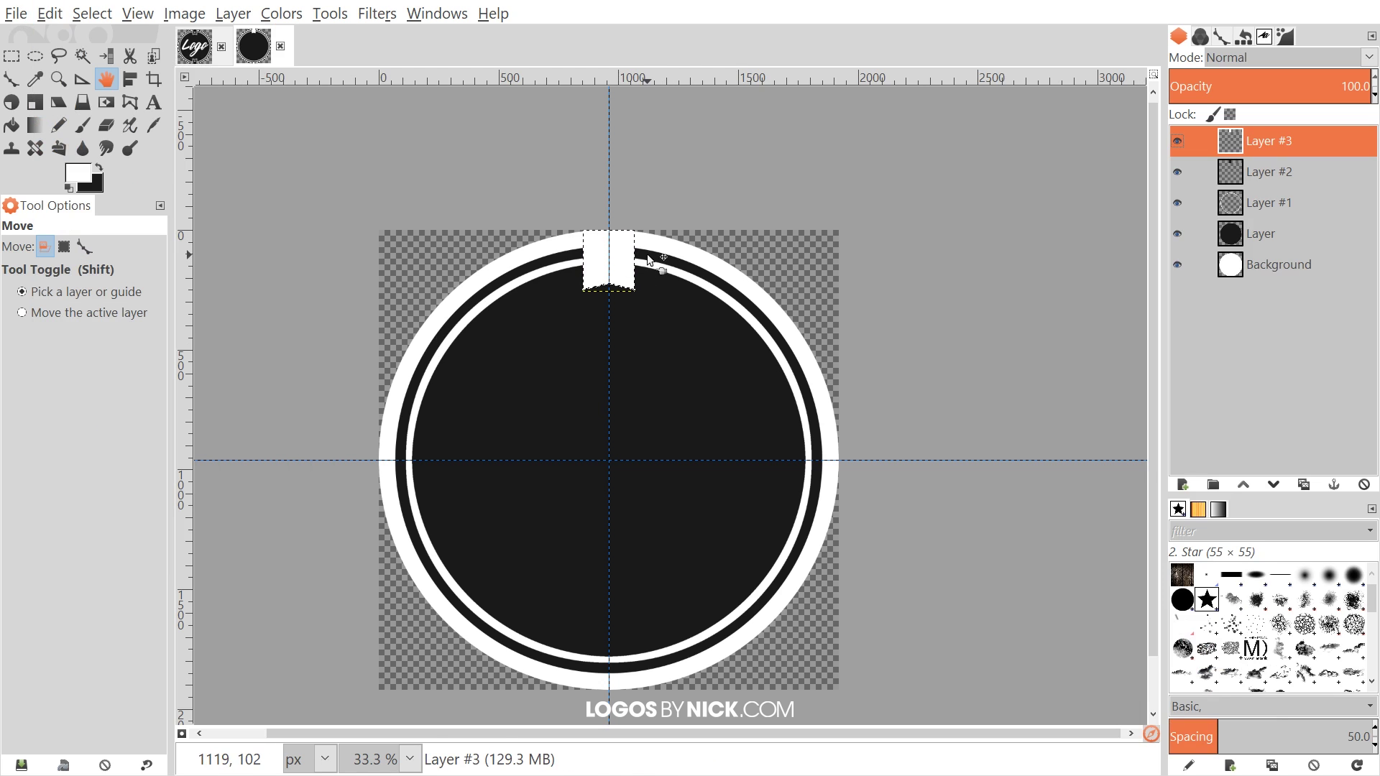
left_click(92, 13)
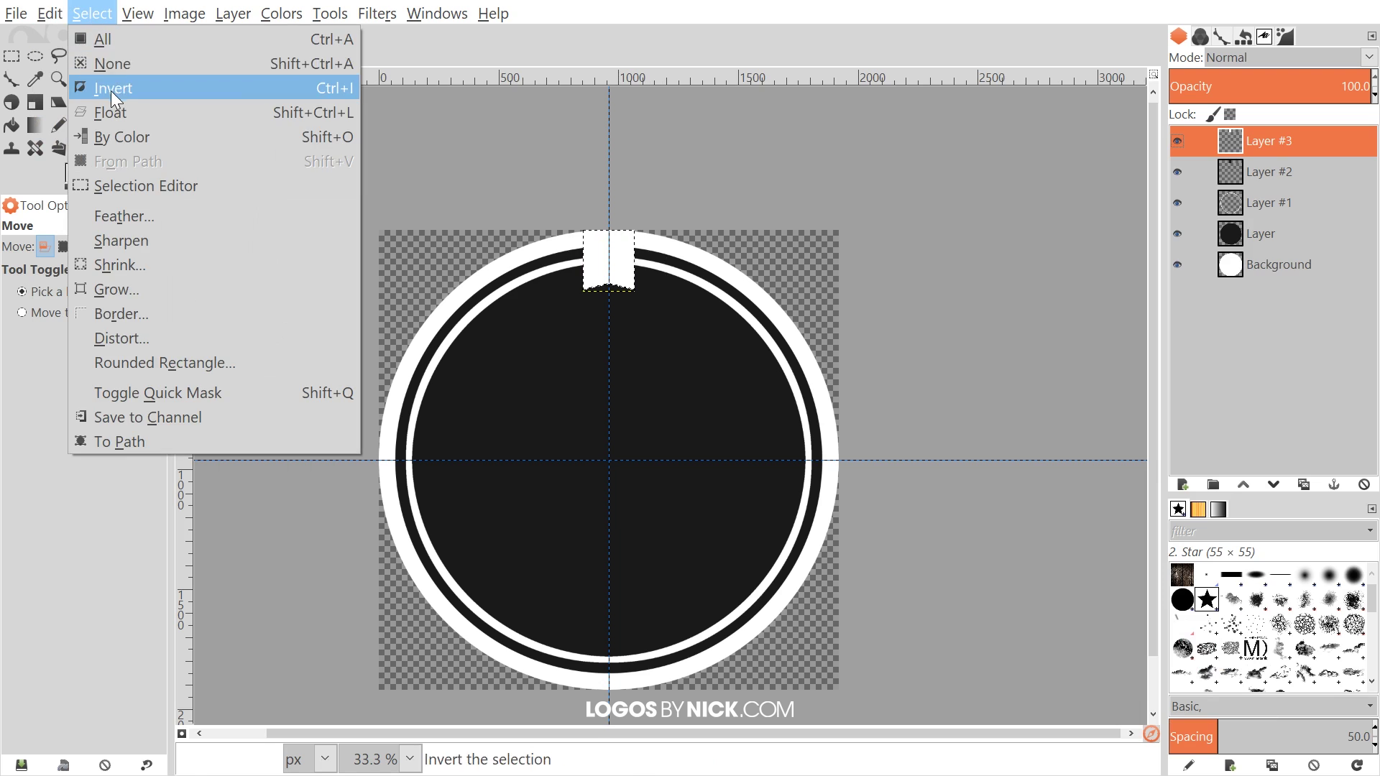
left_click(108, 58)
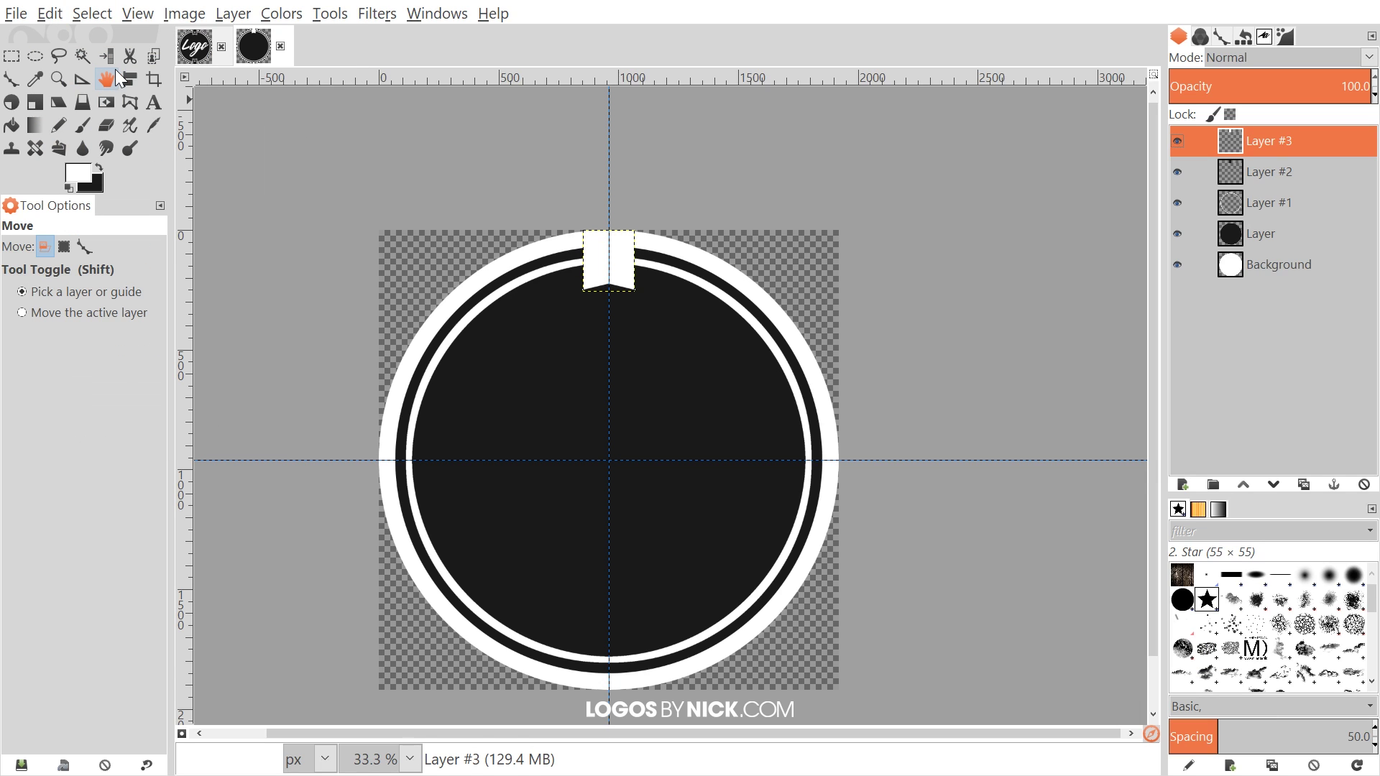
- Expand the white ribbon layer's boundary to the image size
left_click(234, 14)
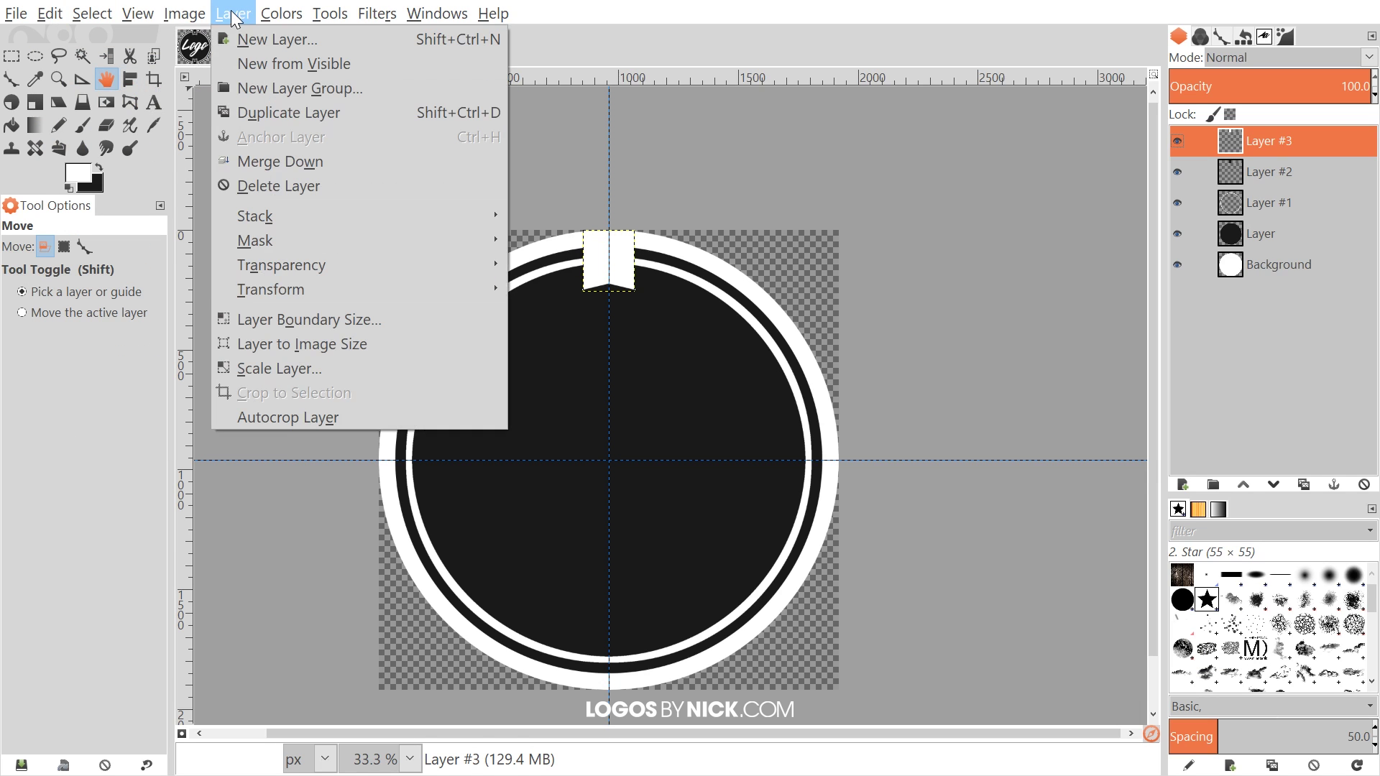
left_click(297, 345)
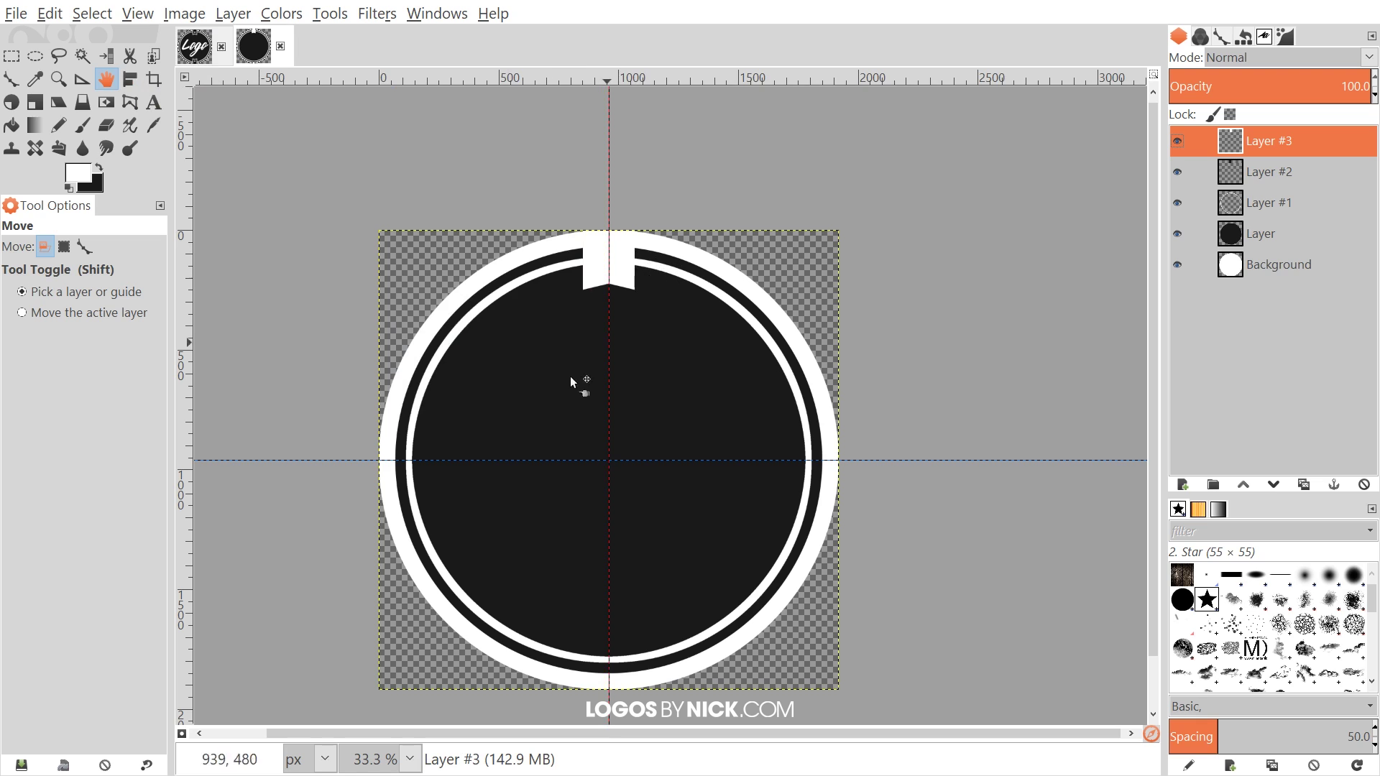
scroll(441, 383, "down", 1)
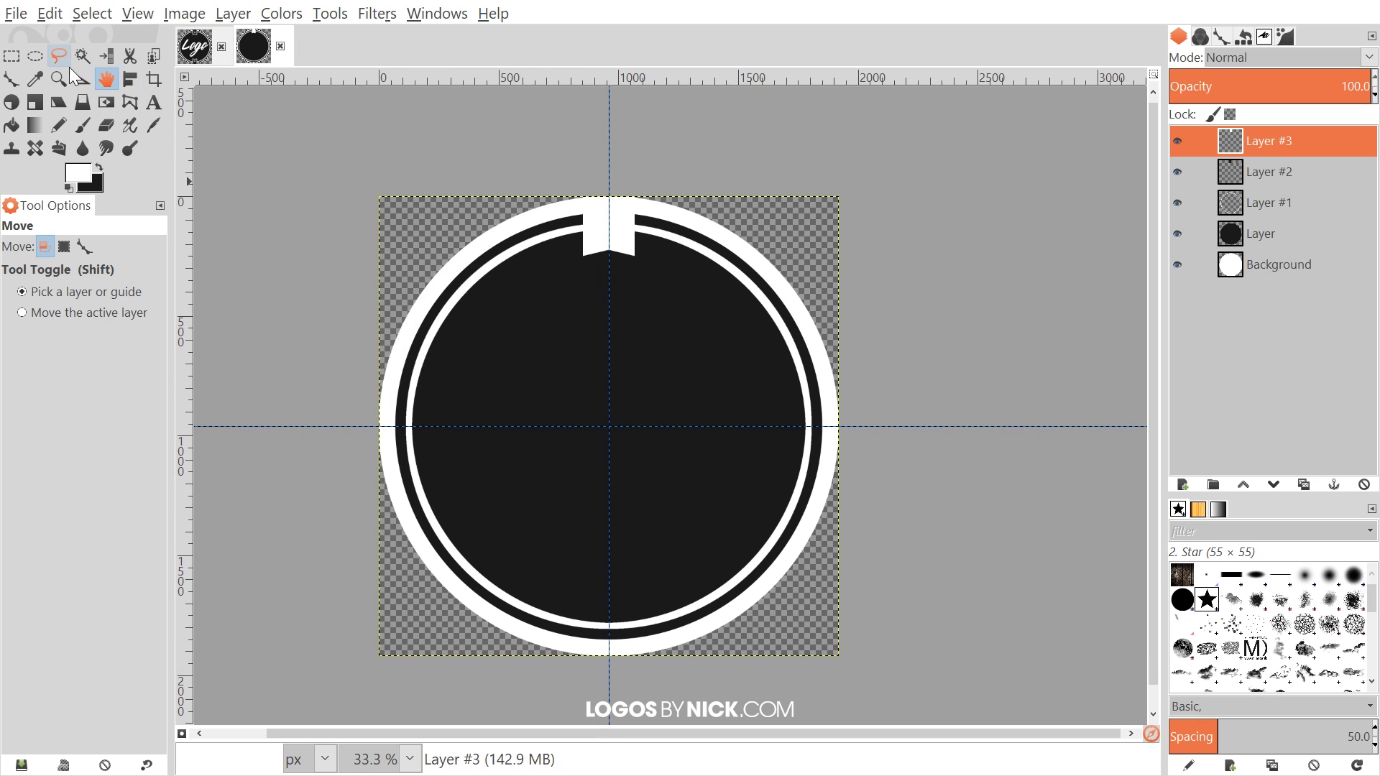
- Lower the white ribbon layer's opacity to 48.2 and scale the layer proportionally to 2466 × 2466 px
left_click(33, 106)
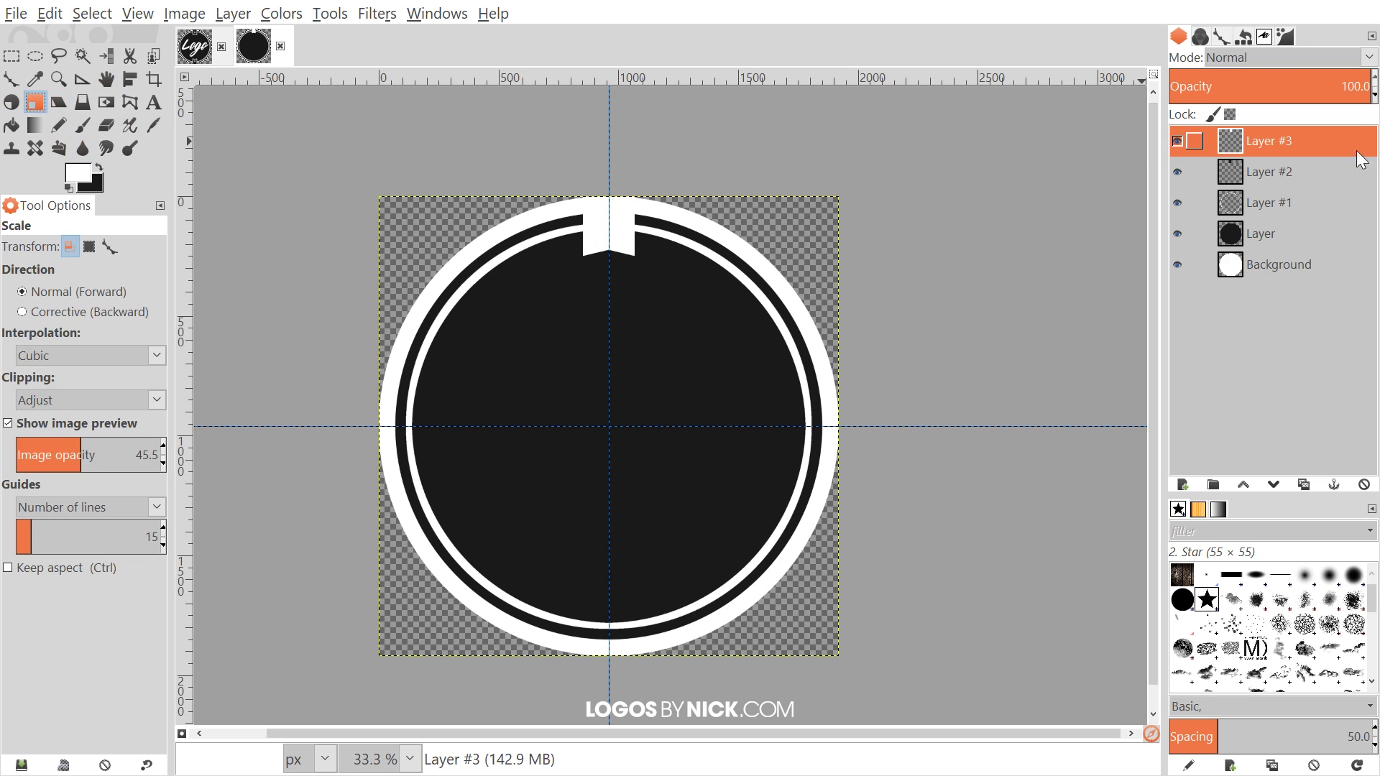
left_click(1267, 85)
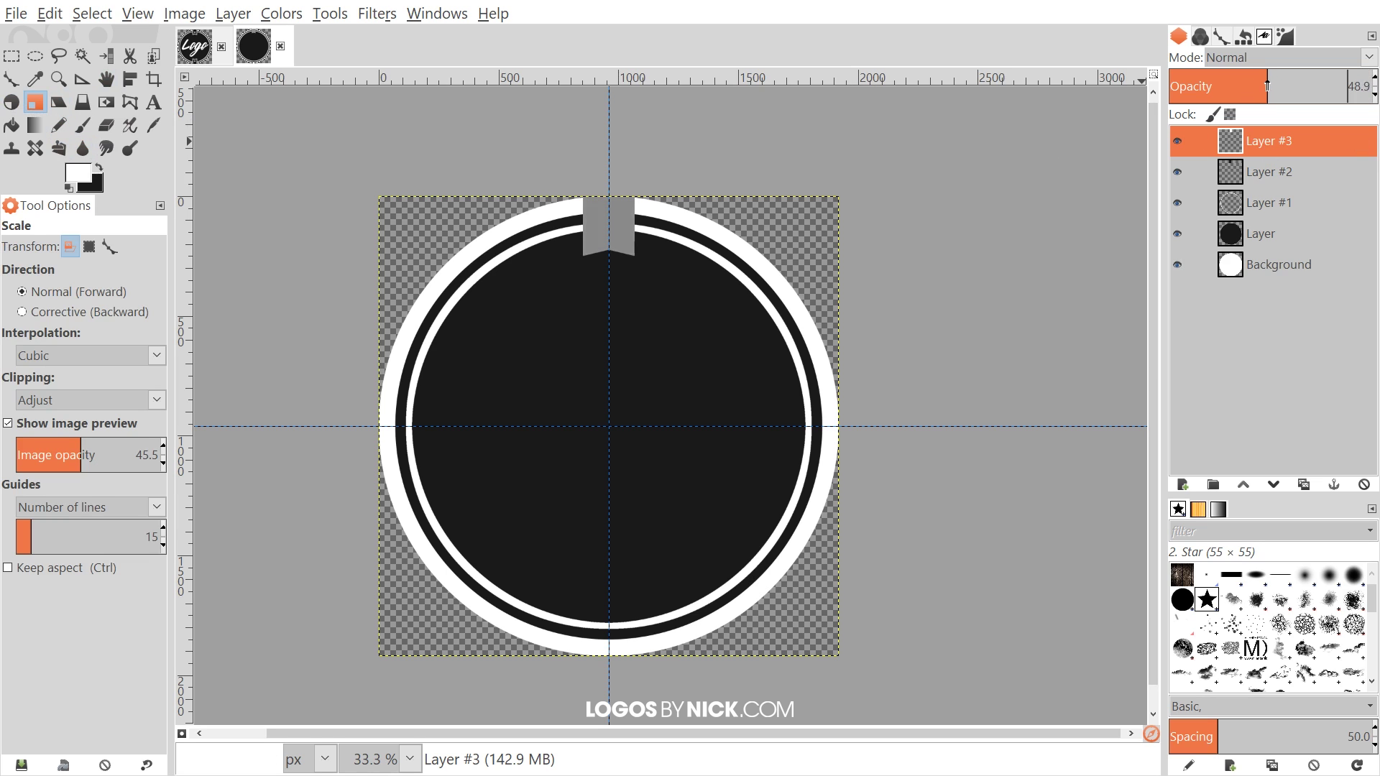
left_click(624, 216)
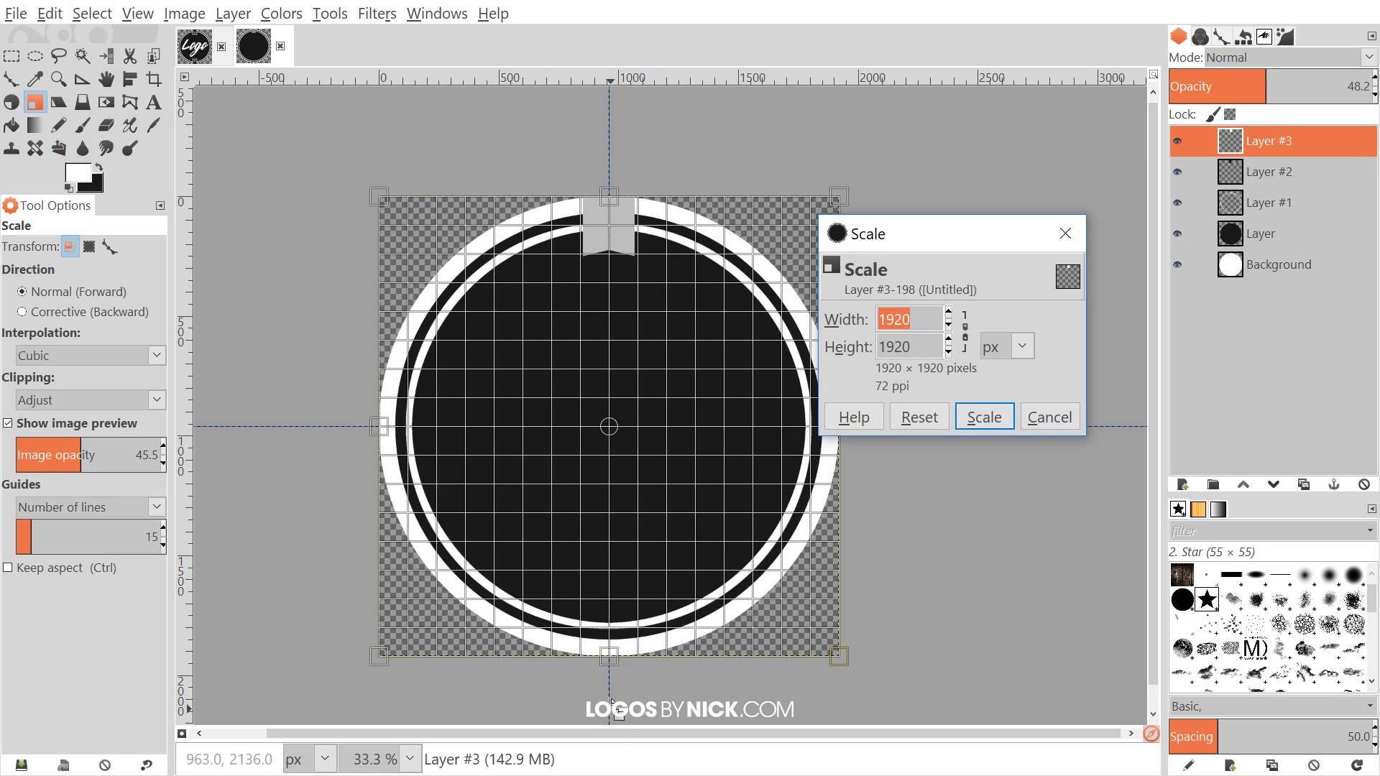
scroll(611, 647, "down", 5)
scroll(493, 554, "up", 4)
scroll(493, 555, "right", 3)
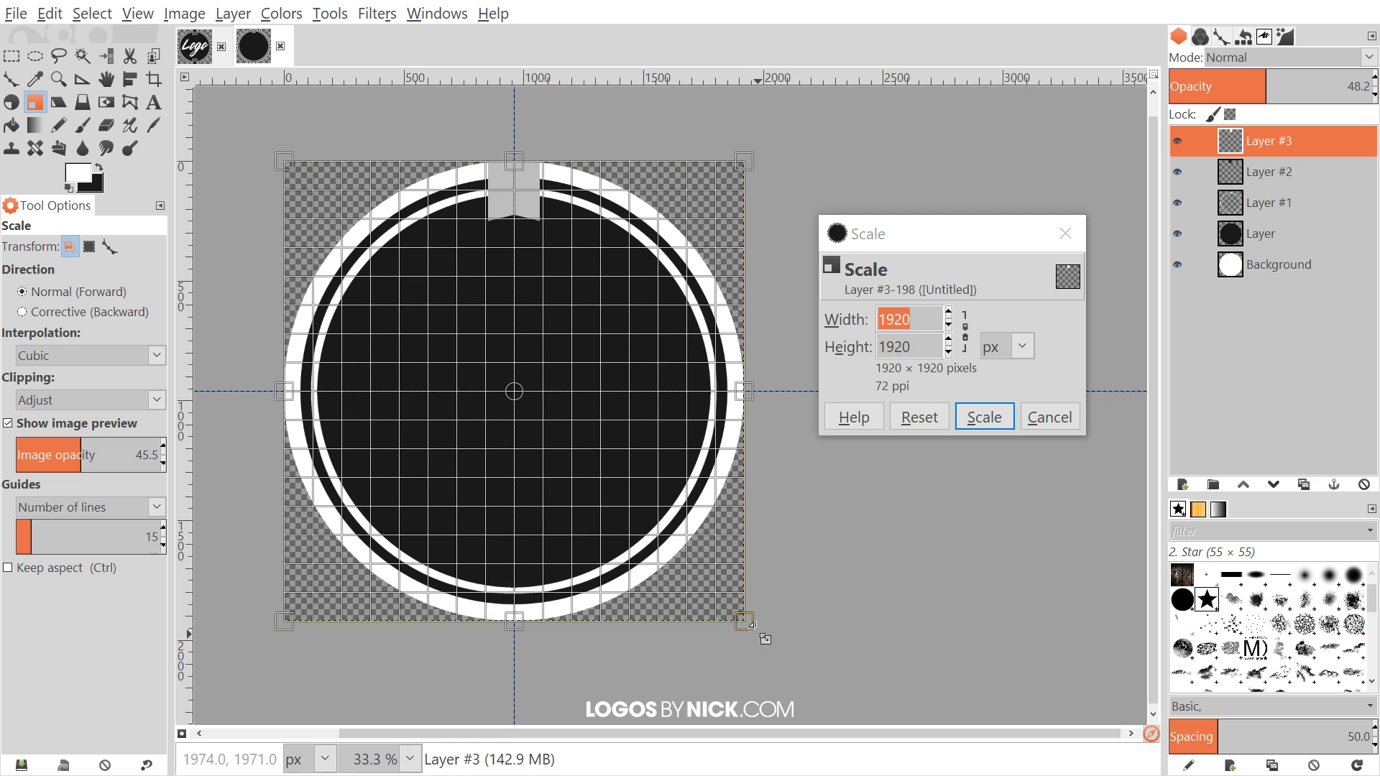
left_click_drag(741, 624, 1008, 755)
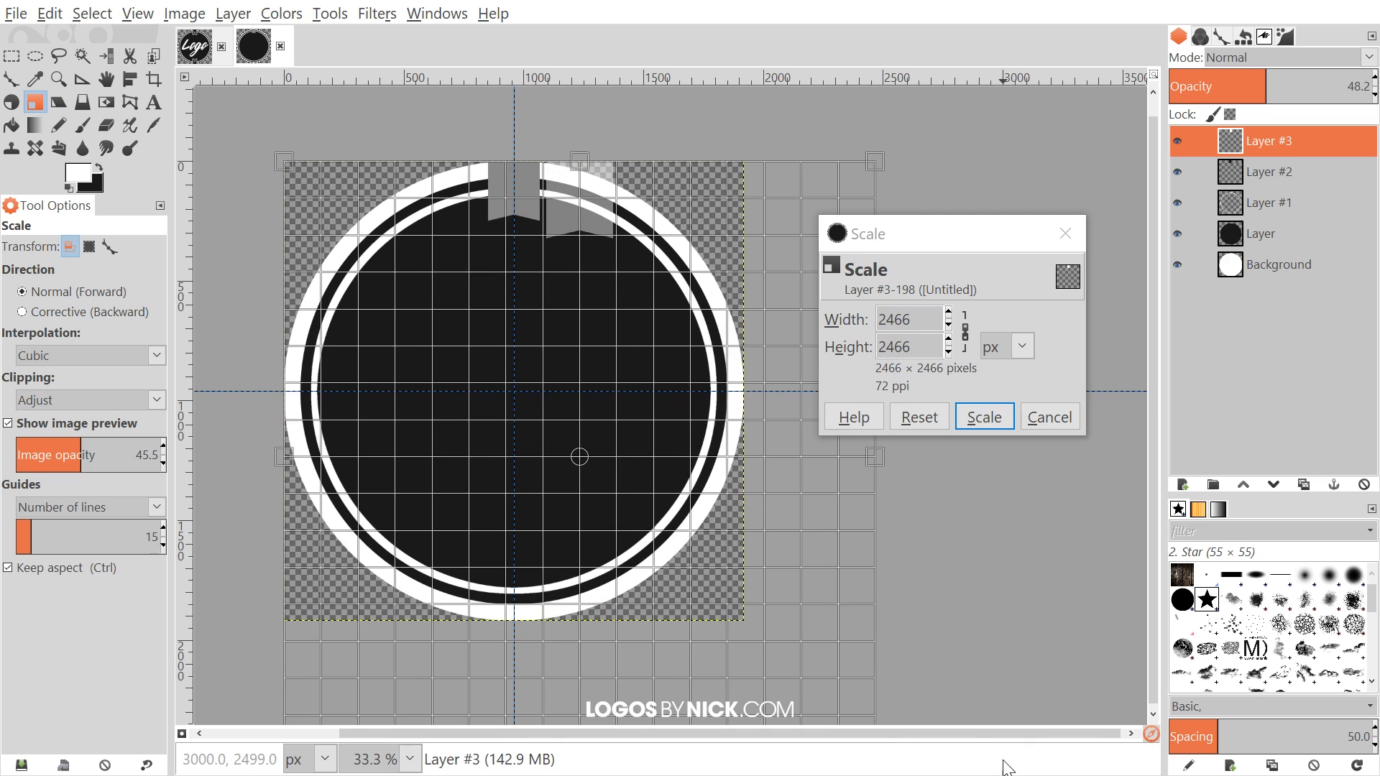
left_click(978, 419)
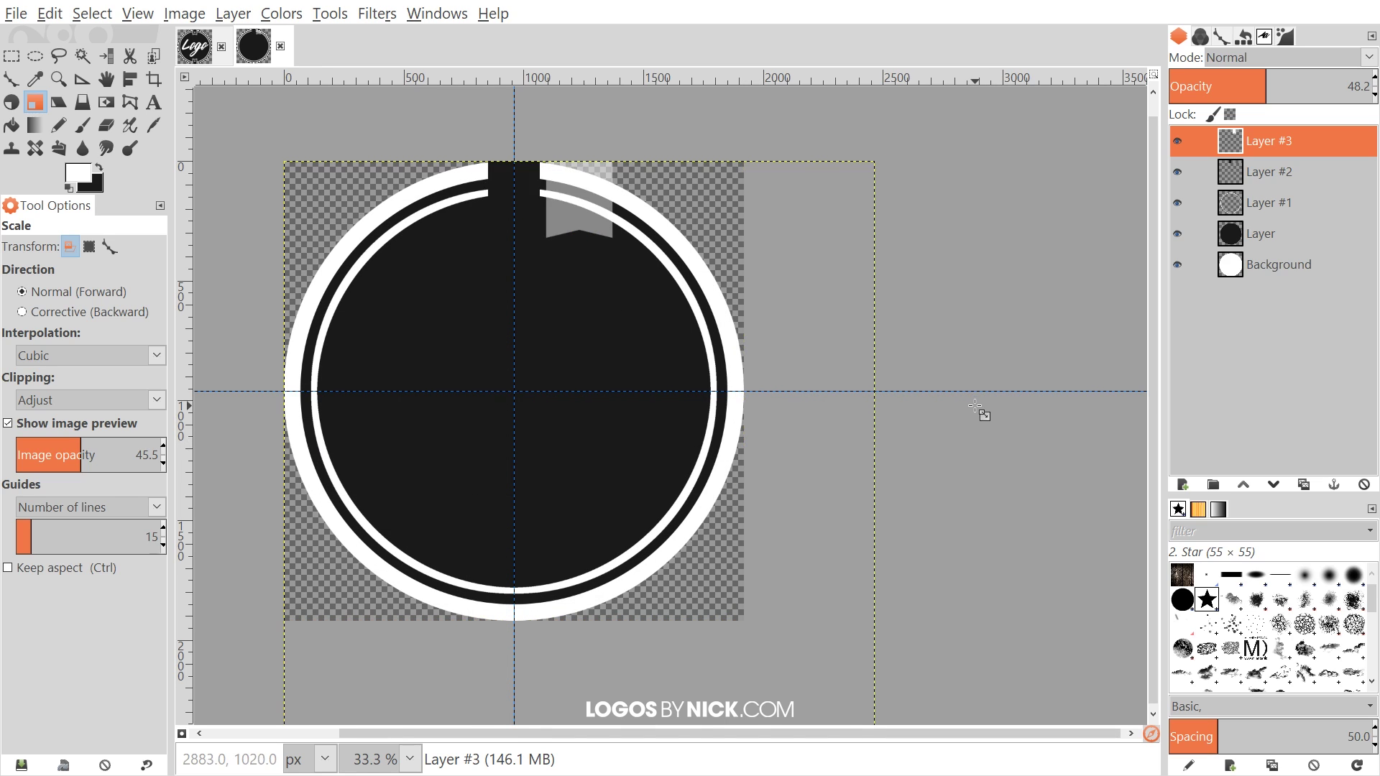
- Center the enlarged white ribbon on the vertical guide and move its layer below the dark ribbon layer
left_click(106, 79)
left_click_drag(588, 203, 518, 197)
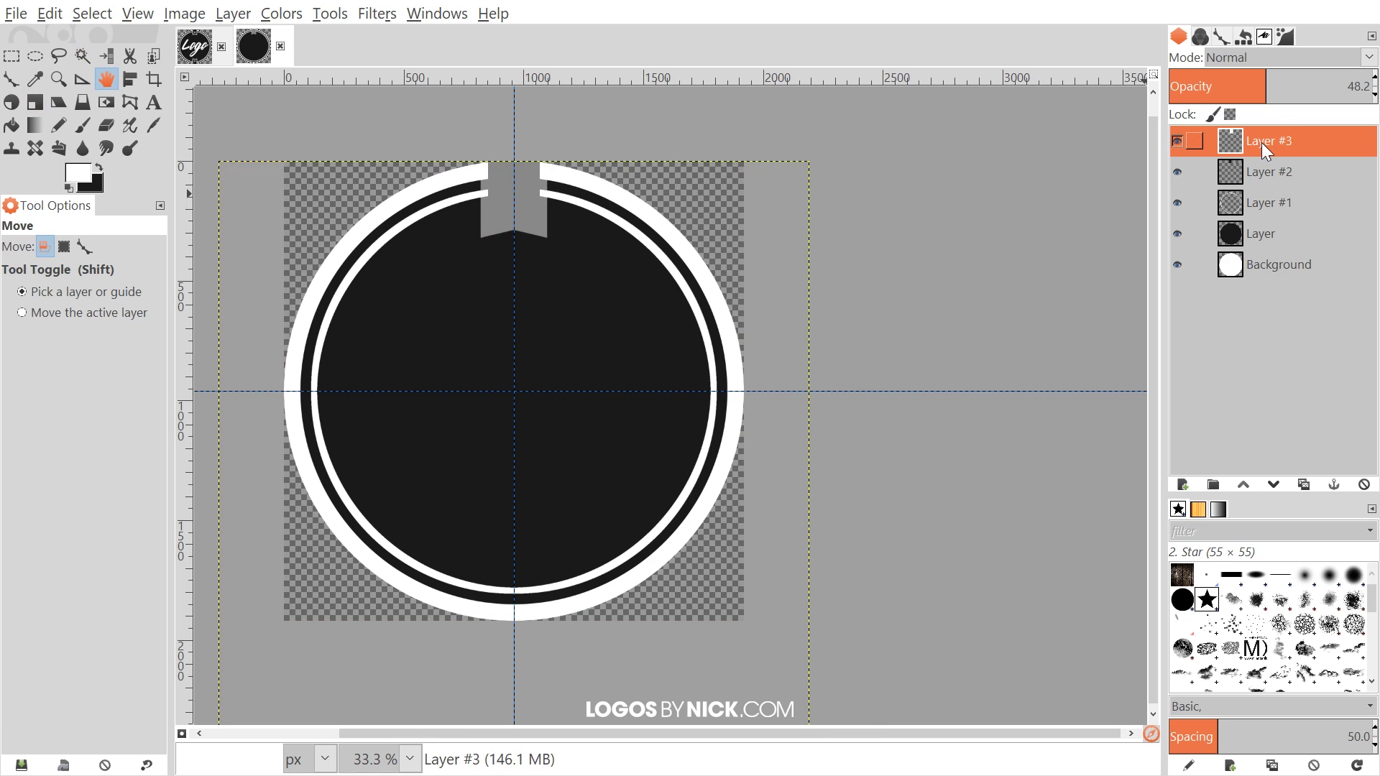
left_click_drag(1261, 140, 1260, 181)
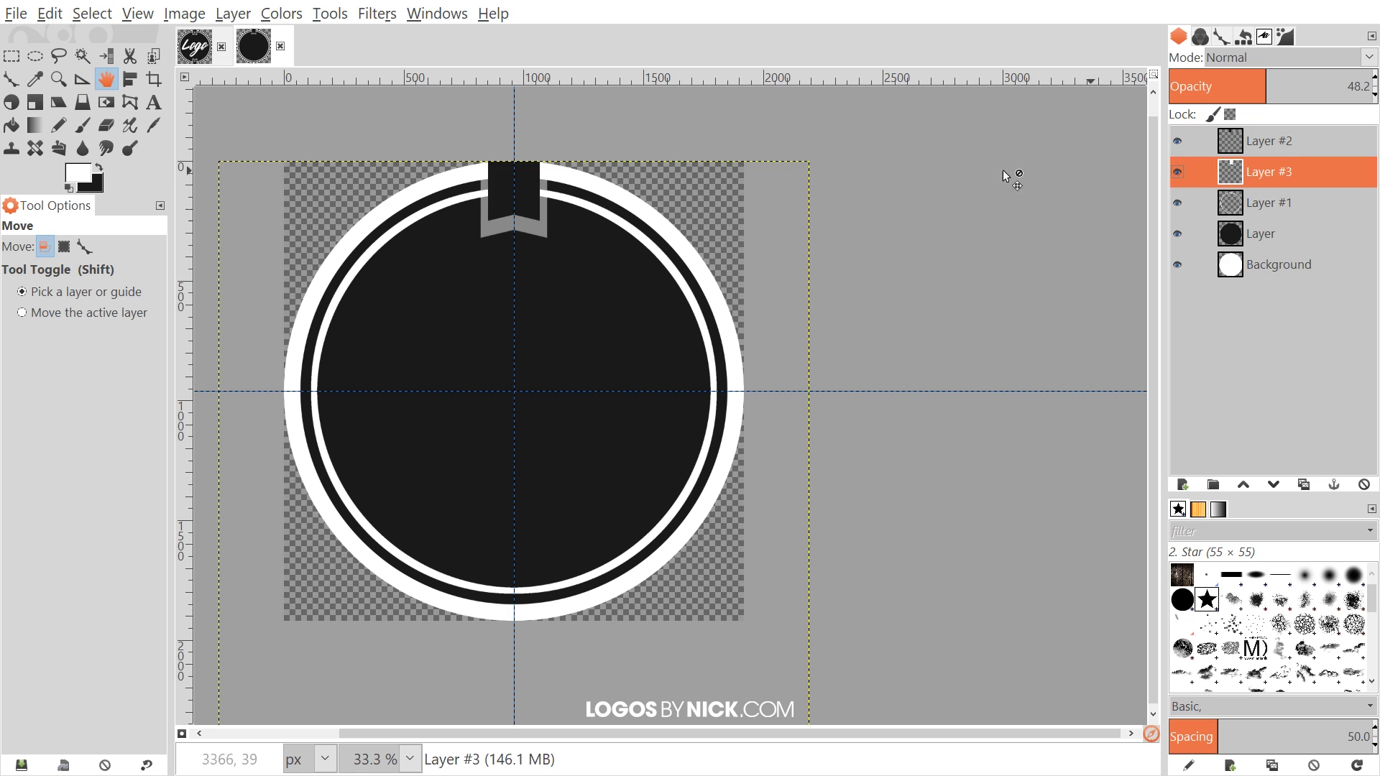
- Restore the white ribbon layer's opacity to 100
scroll(493, 262, "up", 1)
left_click_drag(1304, 90, 1372, 89)
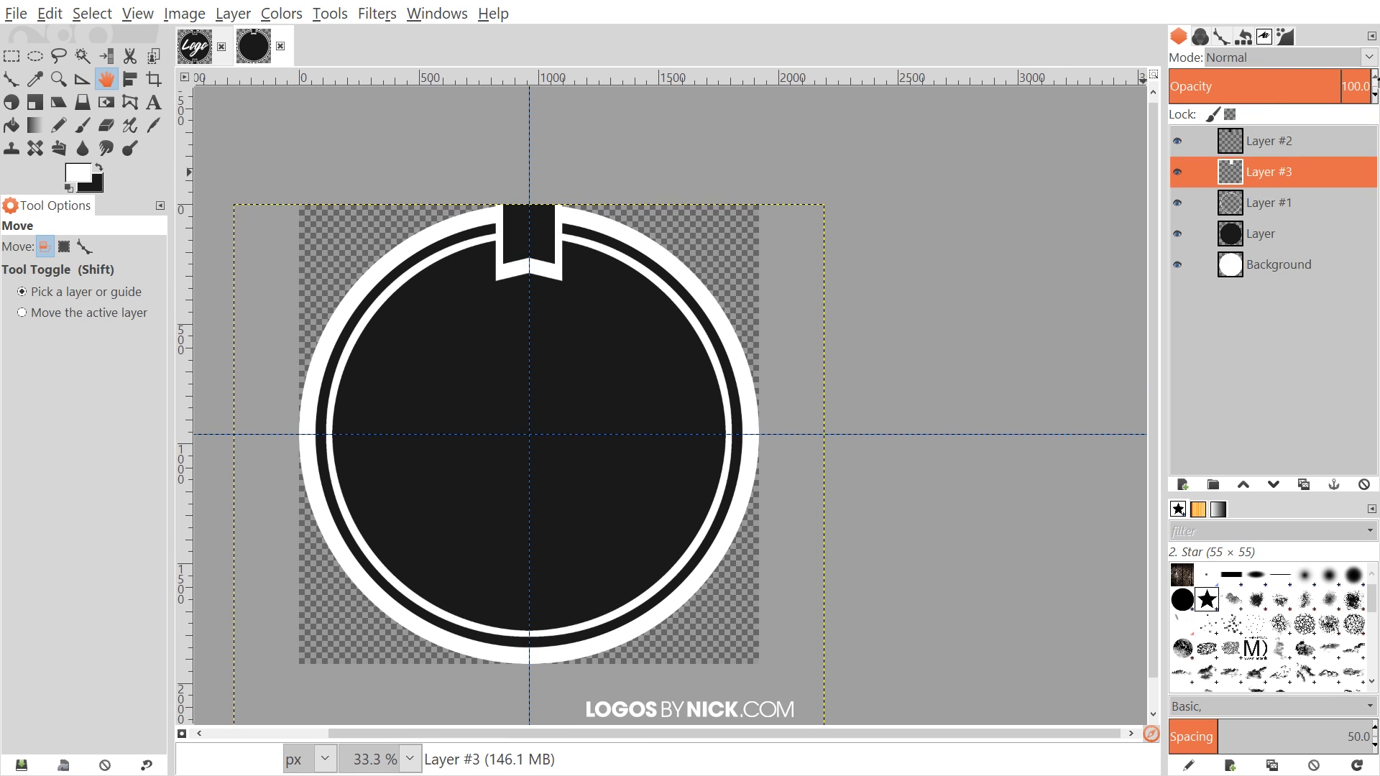
left_click_drag(370, 360, 476, 409)
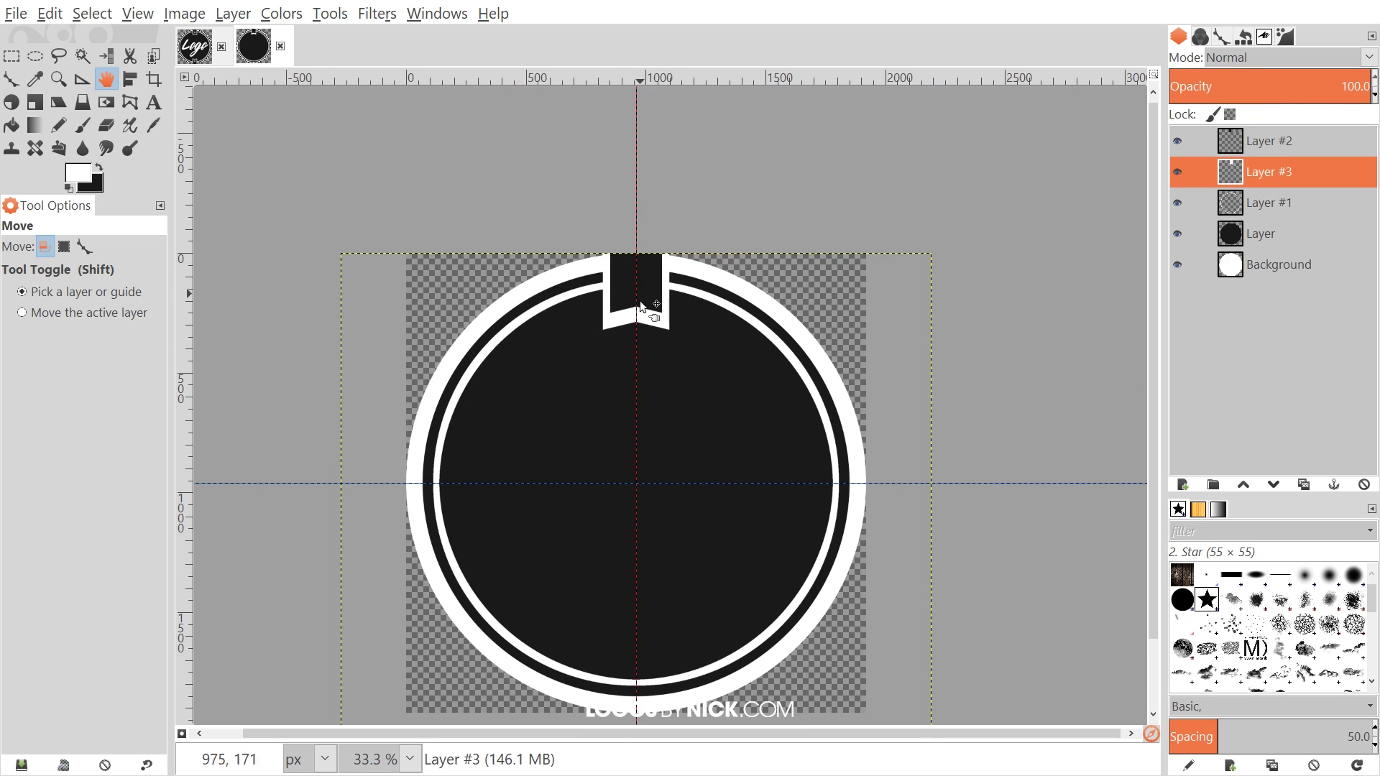
- Compare the ribbon with the reference logo and shift the white ribbon slightly upward to even out its border around the dark one
left_click(201, 56)
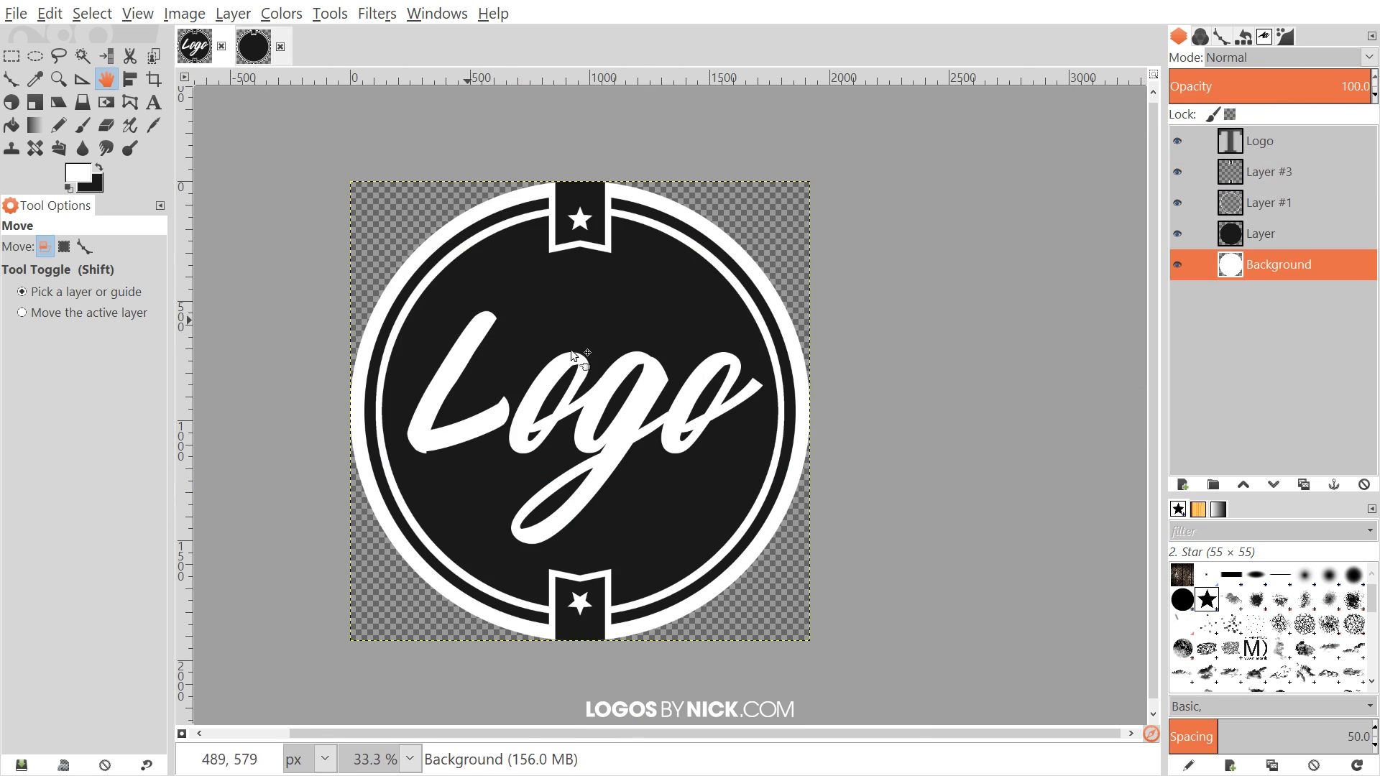
left_click(253, 46)
scroll(669, 317, "up", 3)
scroll(689, 442, "up", 1)
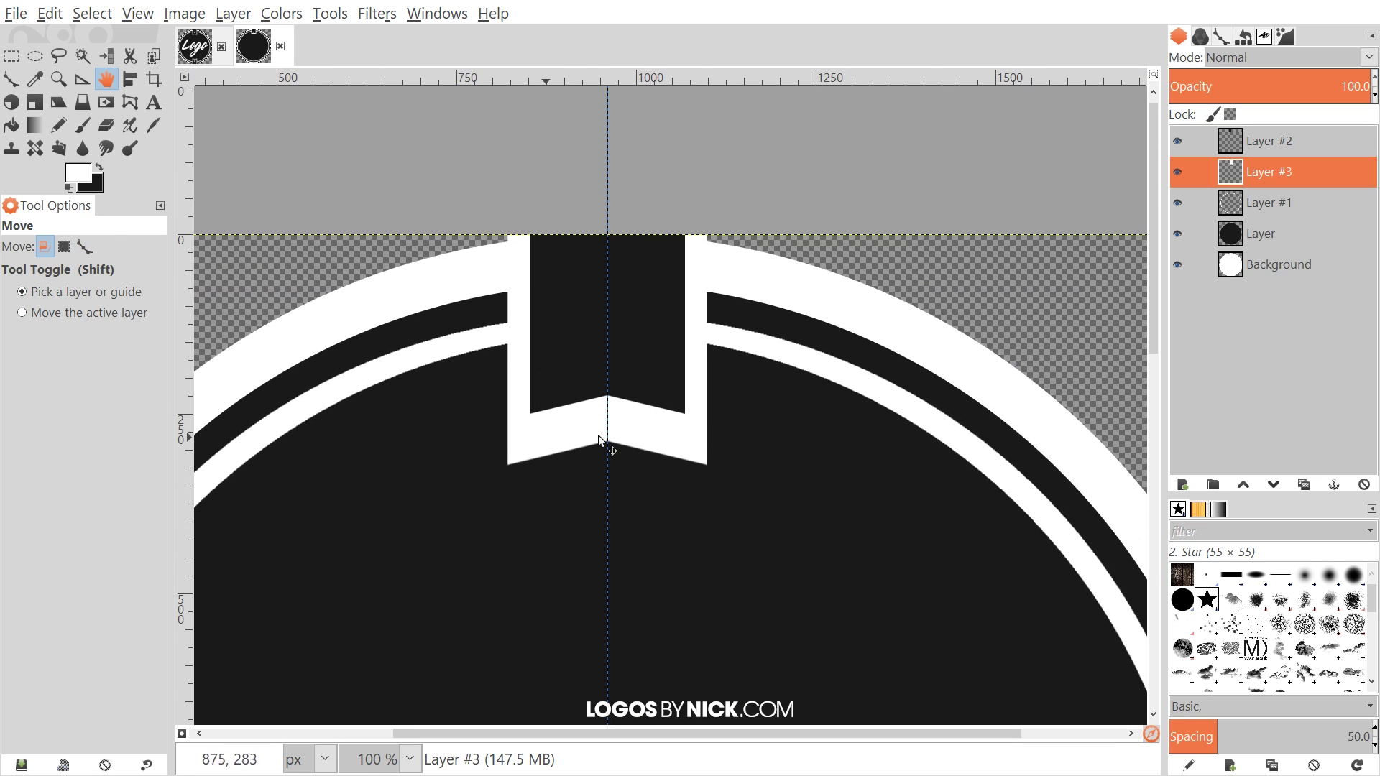
left_click_drag(686, 447, 684, 429)
key("shift")
scroll(620, 527, "down", 2, "ctrl")
scroll(561, 456, "down", 2)
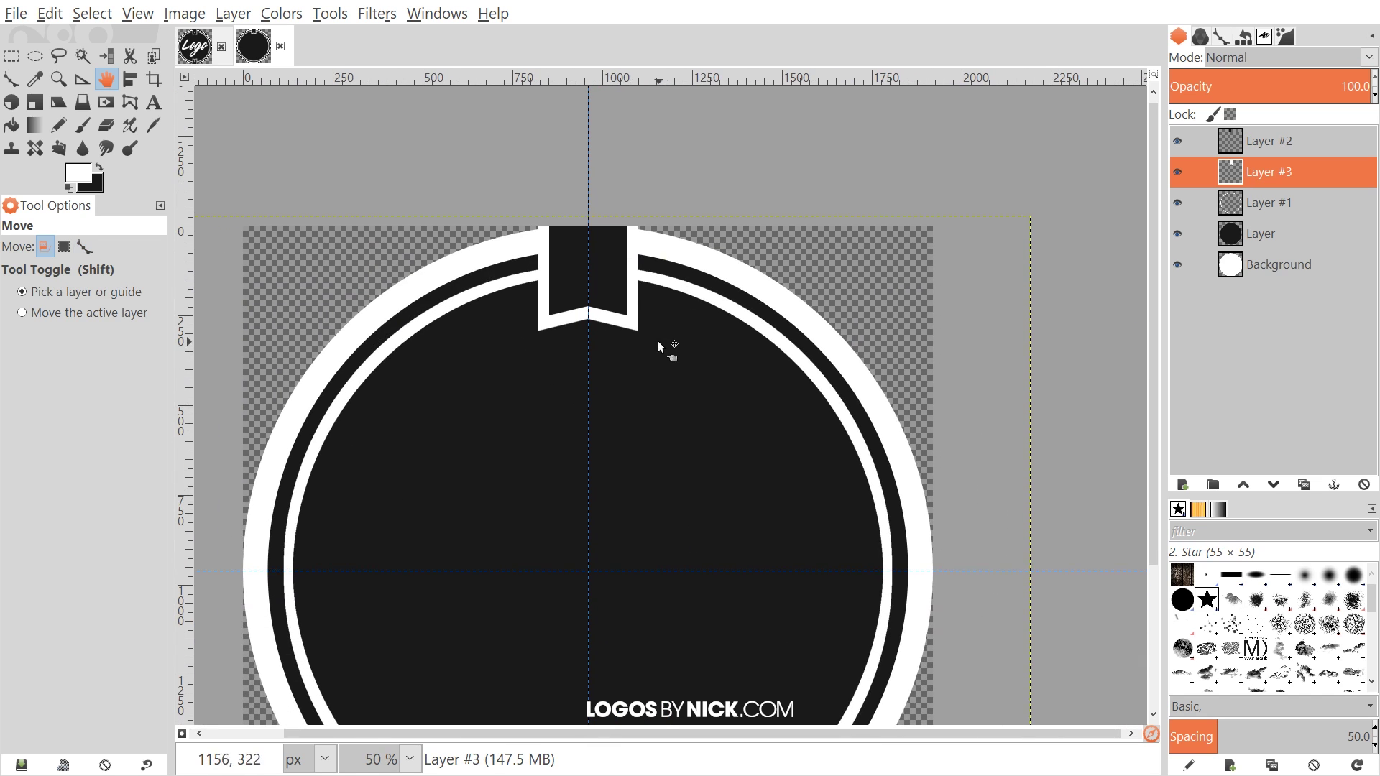
scroll(647, 237, "down", 1)
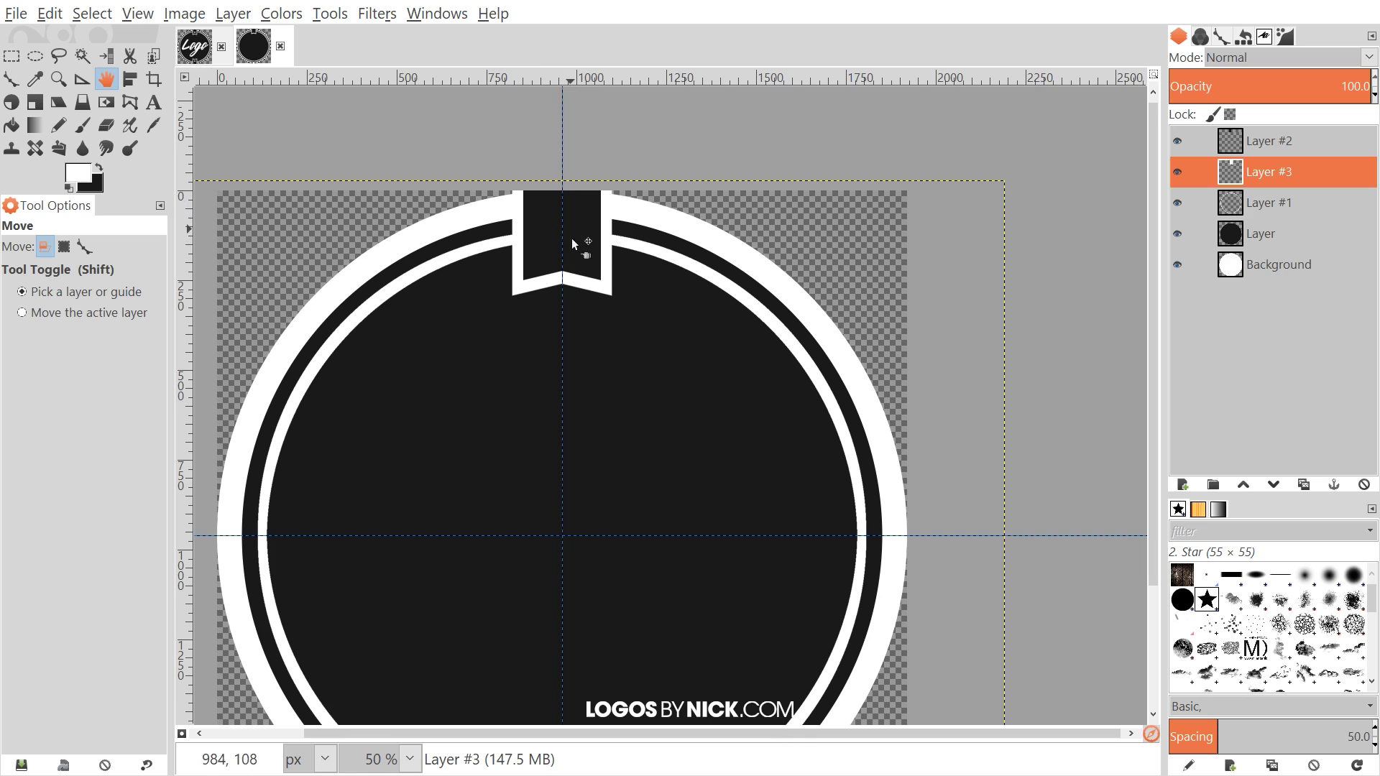
scroll(568, 223, "up", 1)
- Activate the Paintbrush with the 2. Star brush and add a transparent 1920 × 1920 px layer above the dark ribbon layer
left_click(191, 50)
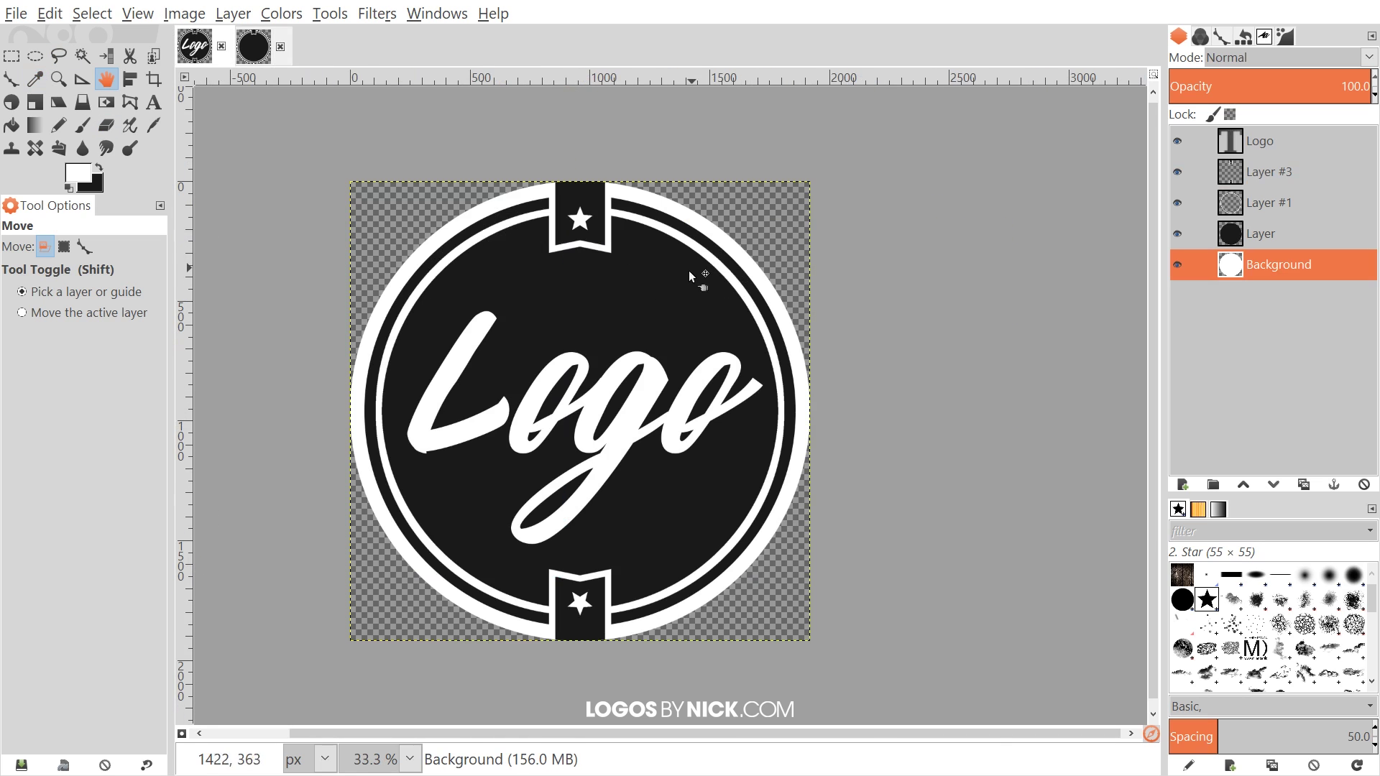
left_click(259, 51)
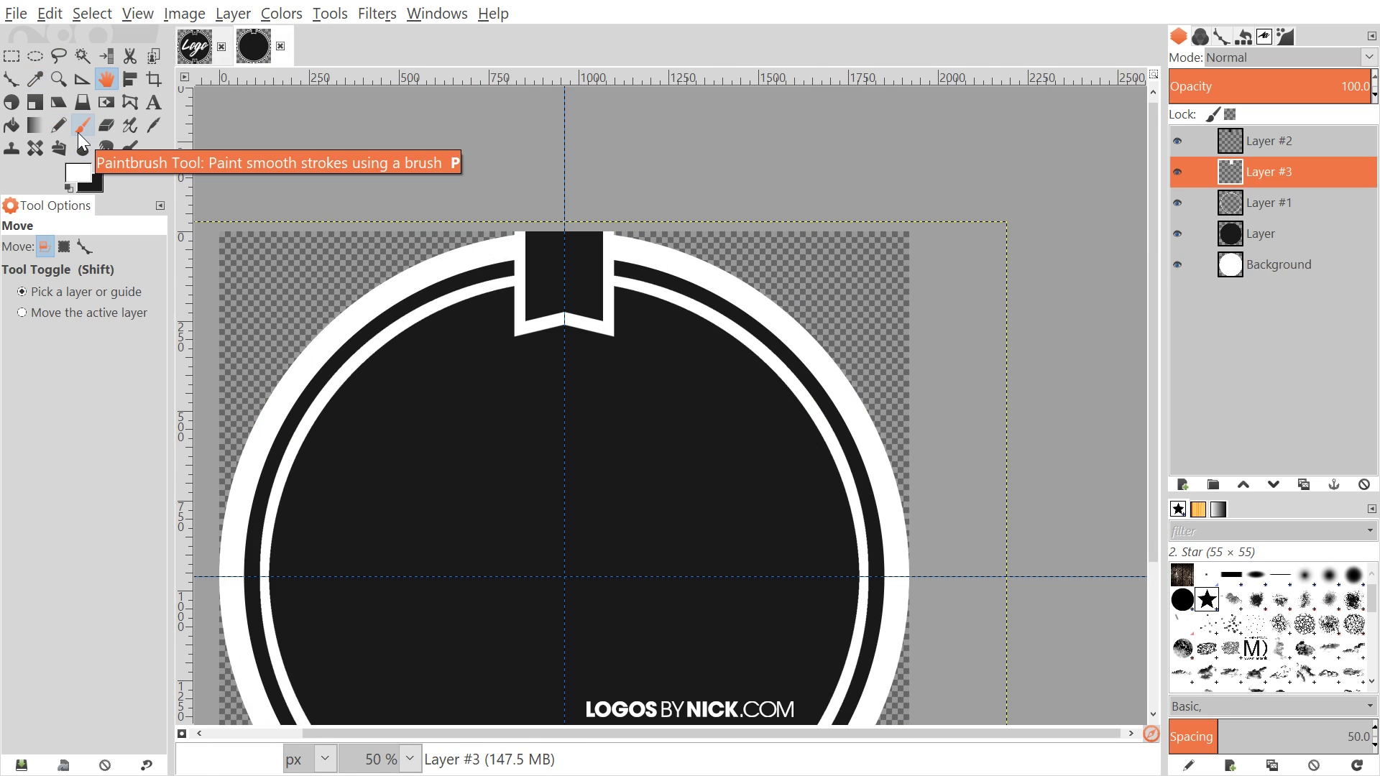
left_click(78, 133)
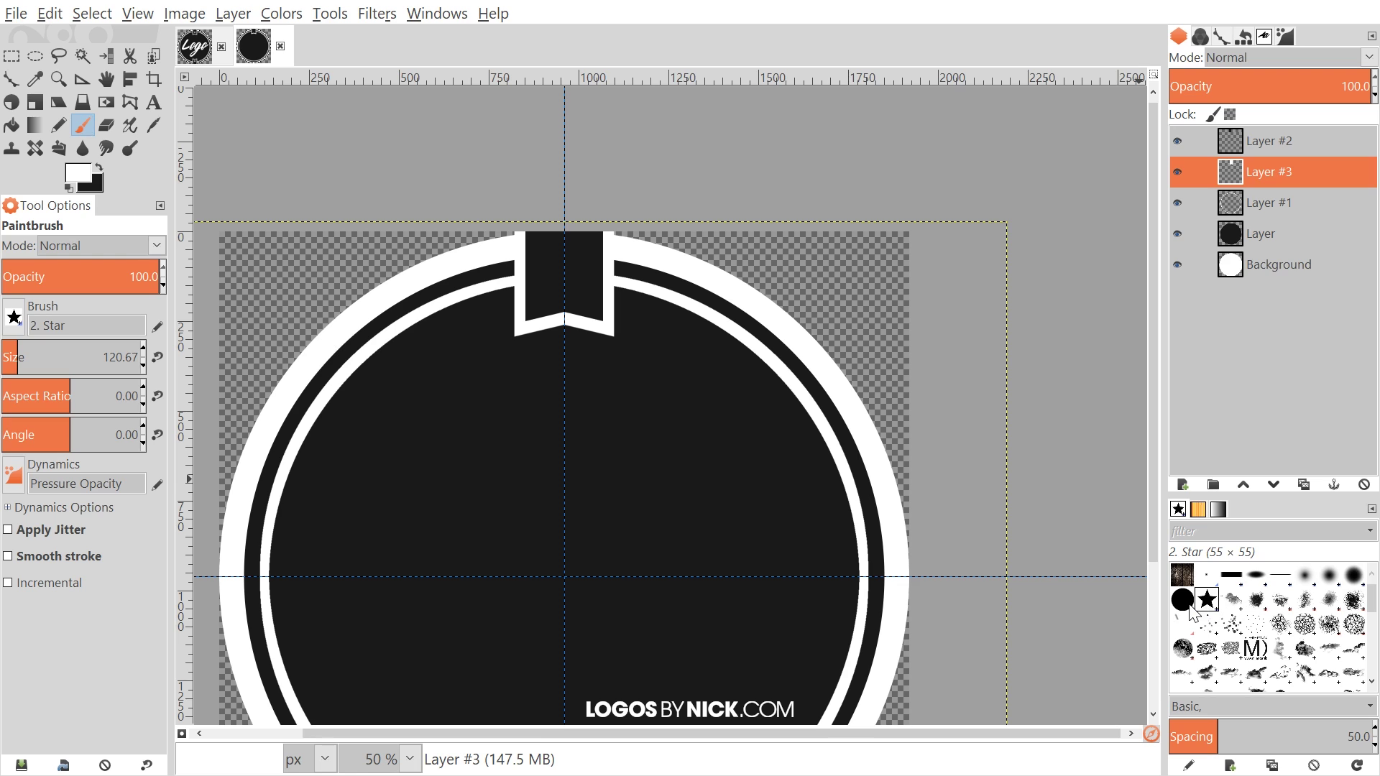
left_click_drag(542, 391, 565, 398)
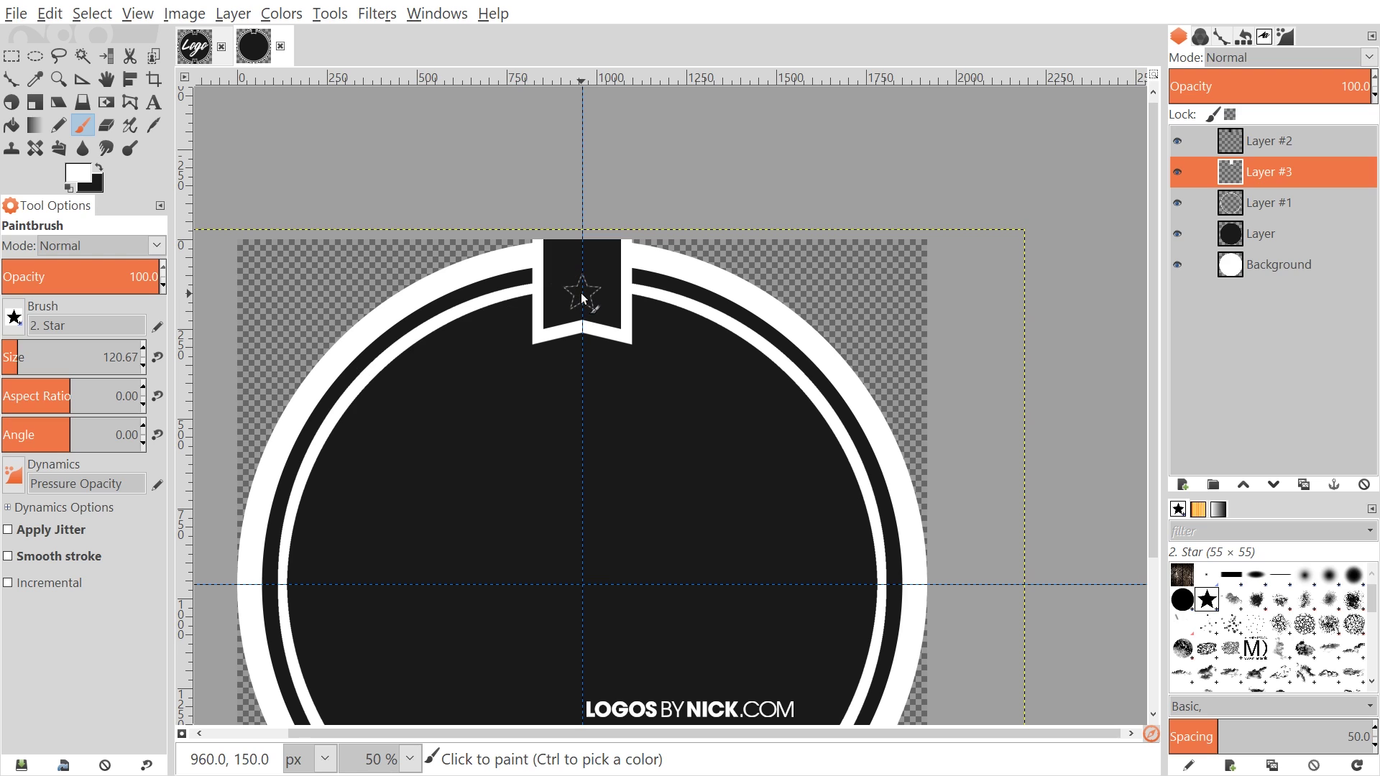
left_click(1277, 145)
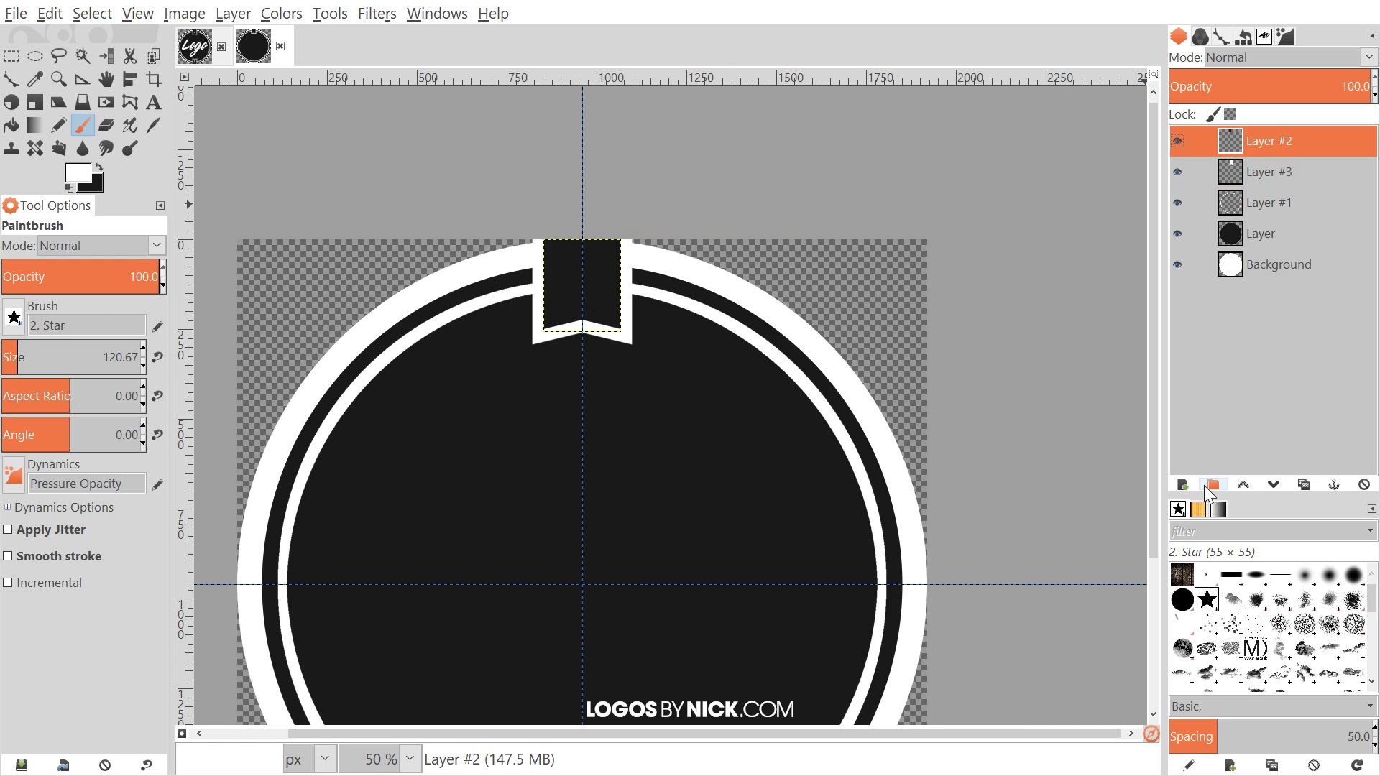
left_click(1182, 486)
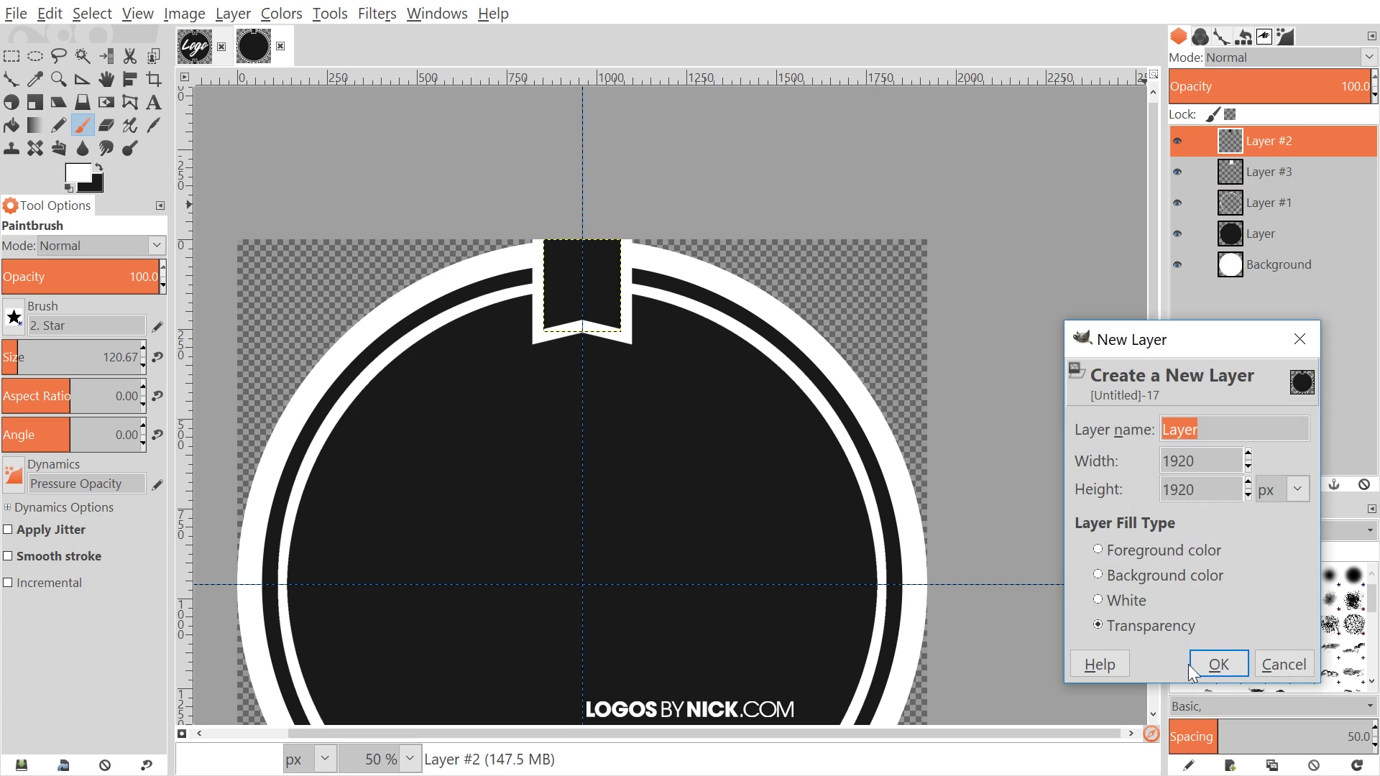
left_click(1218, 664)
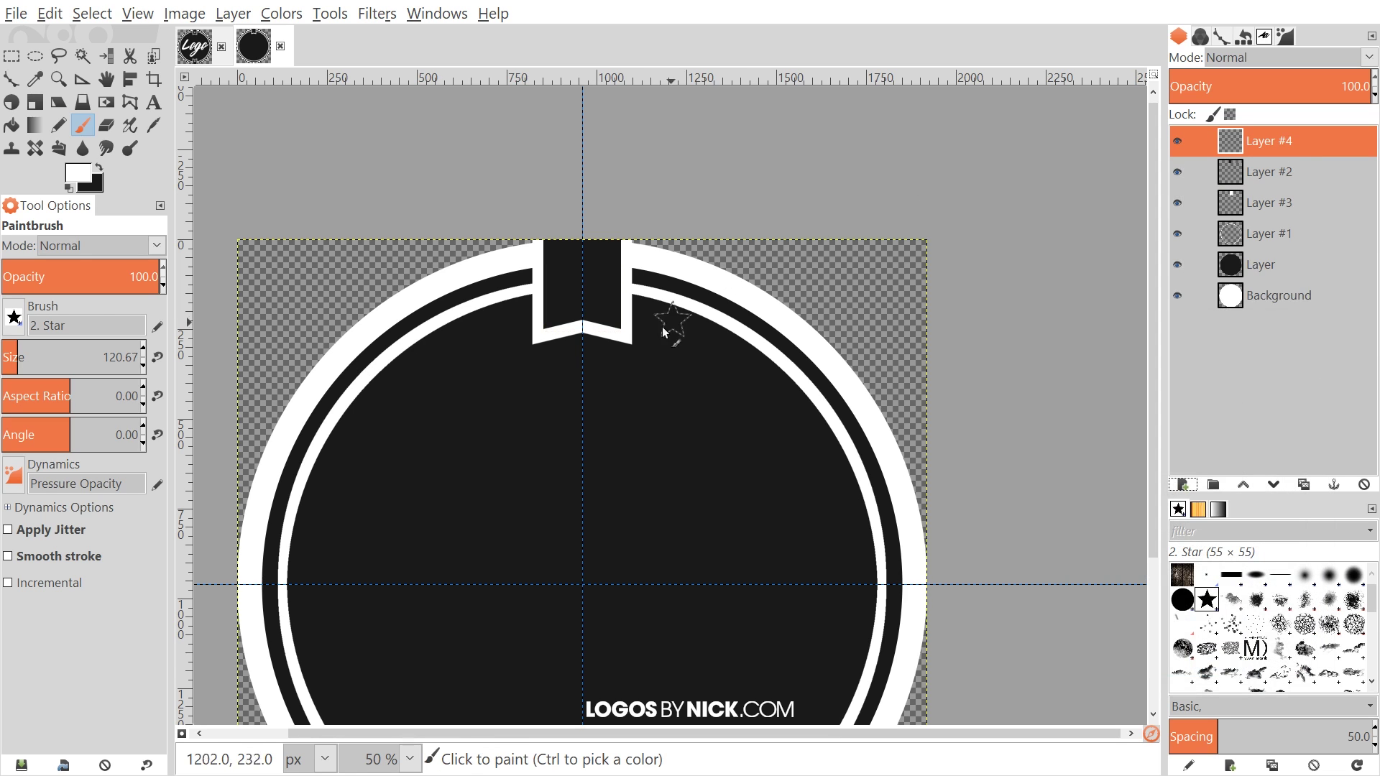
- Stamp one white star on the dark ribbon, centered on the vertical guide at about 960, 150 px
left_click(581, 291)
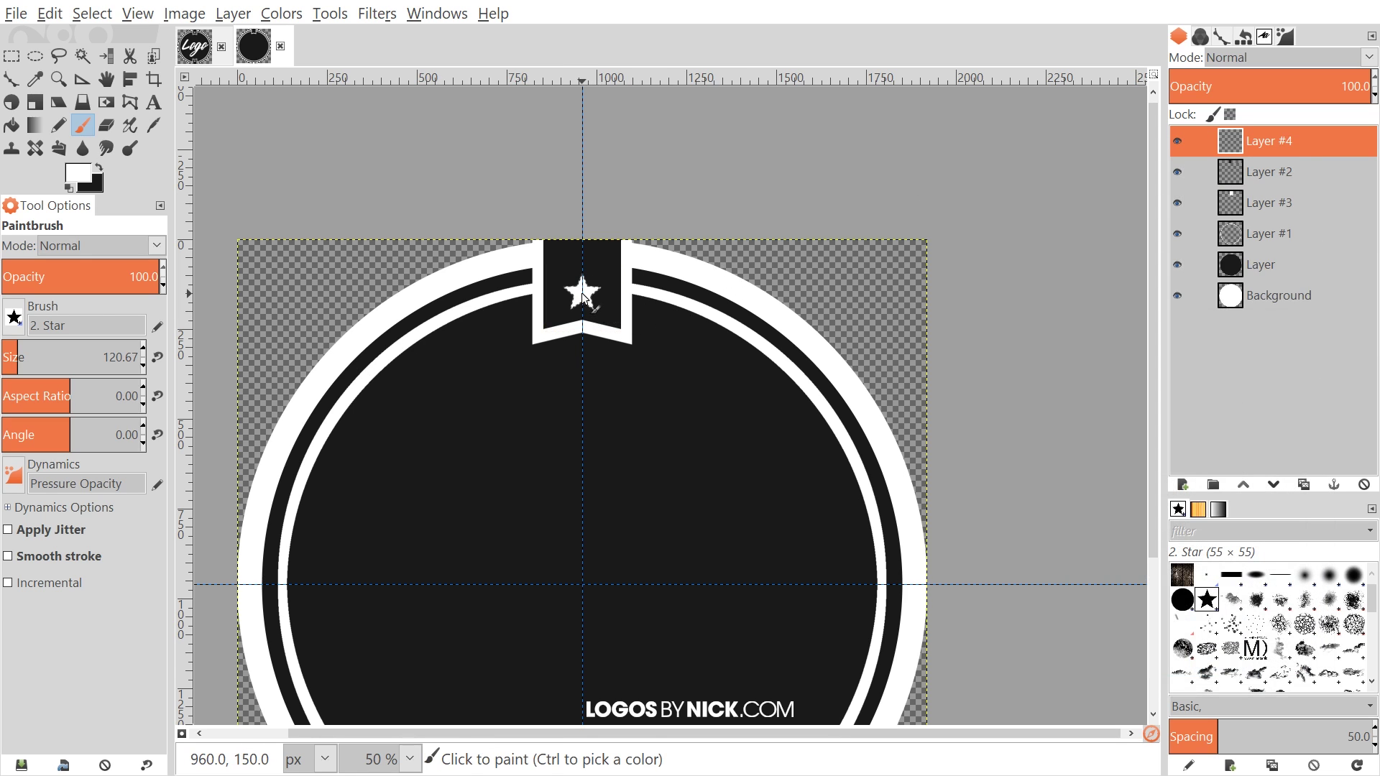
key("space")
left_click_drag(619, 285, 669, 401)
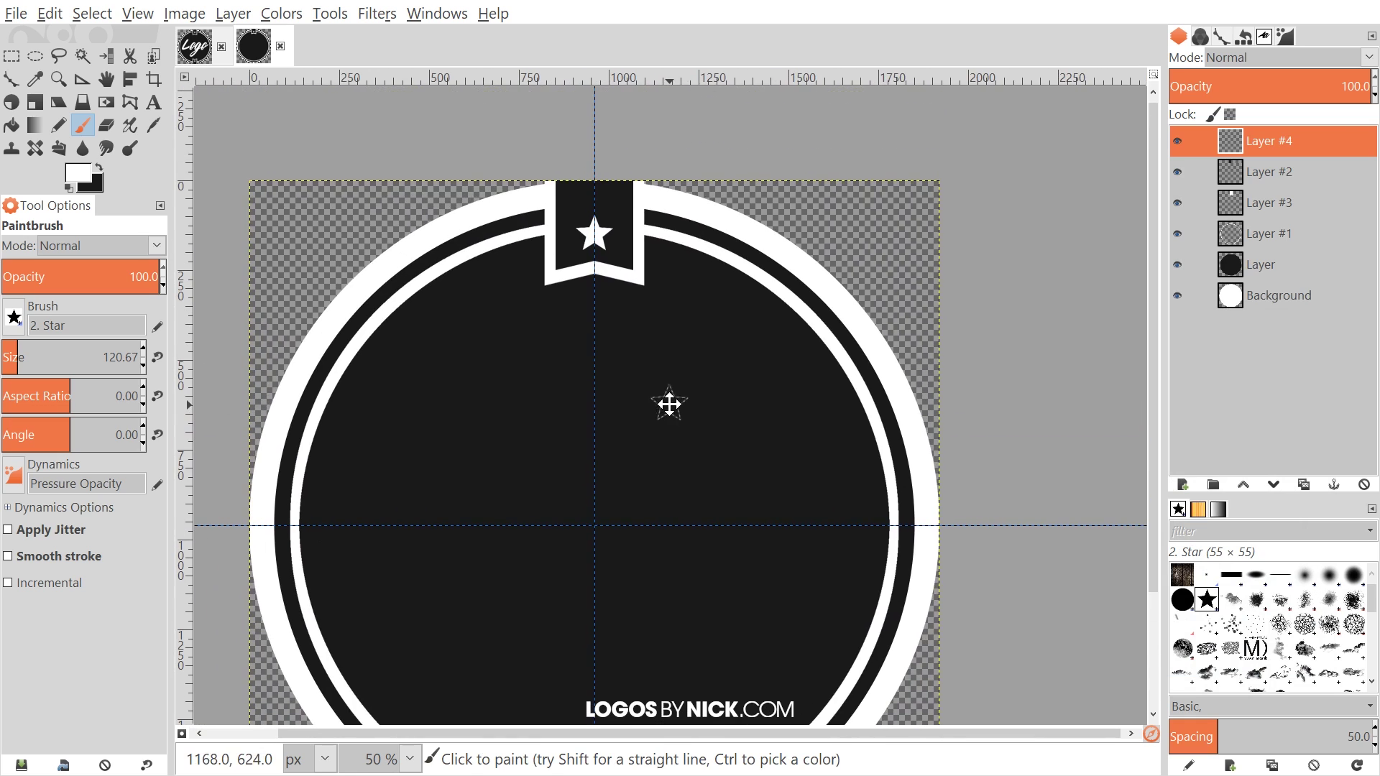
- Merge the star layer down into the dark ribbon layer and the result into the white ribbon layer, checking the merge by toggling visibility
right_click(1265, 145)
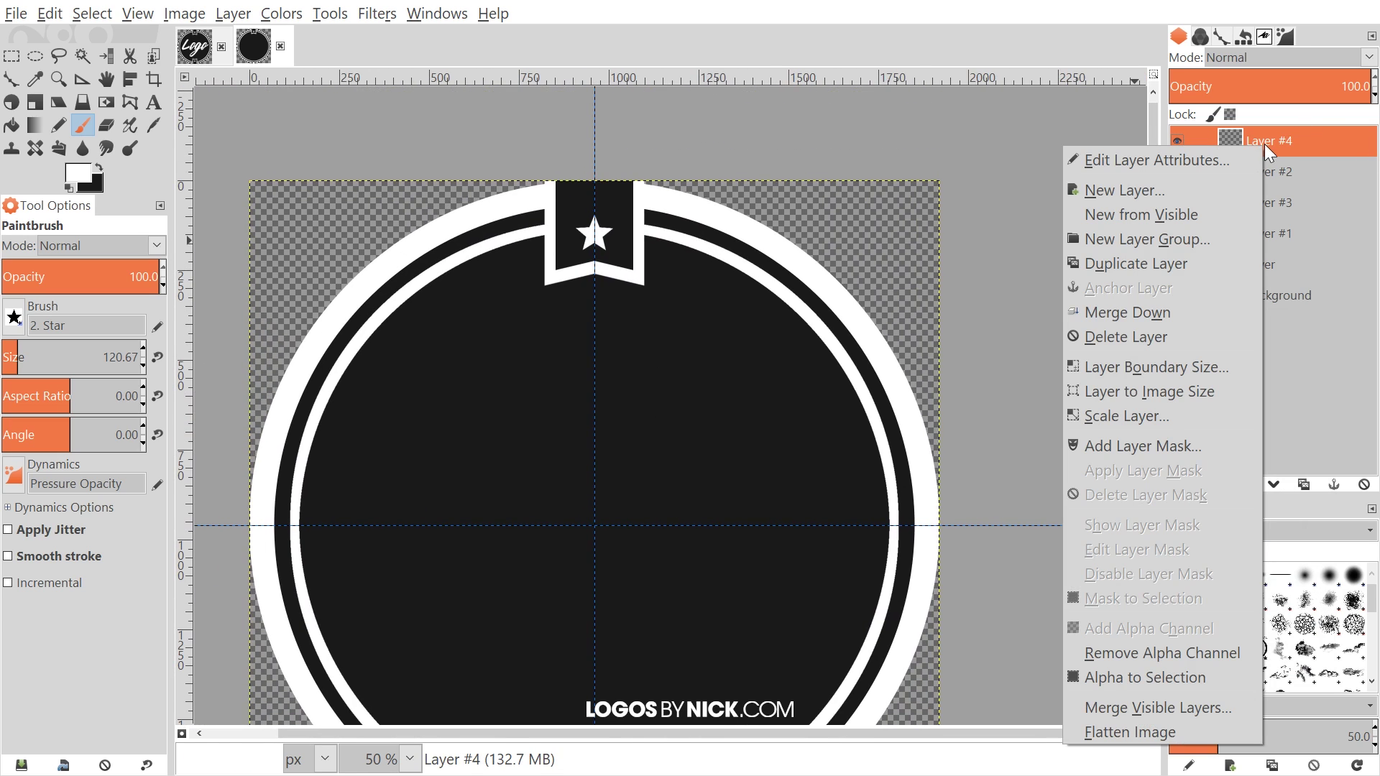
left_click(1135, 315)
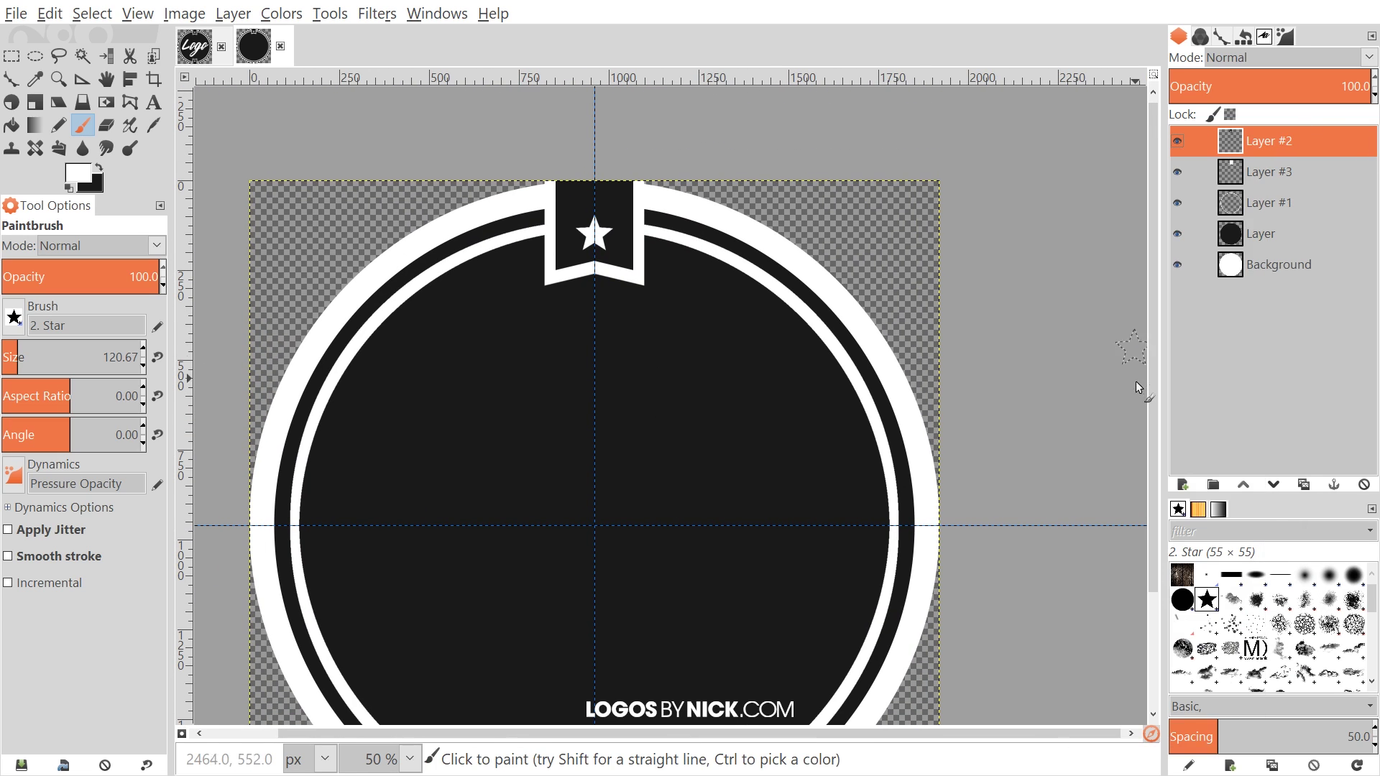
right_click(1264, 139)
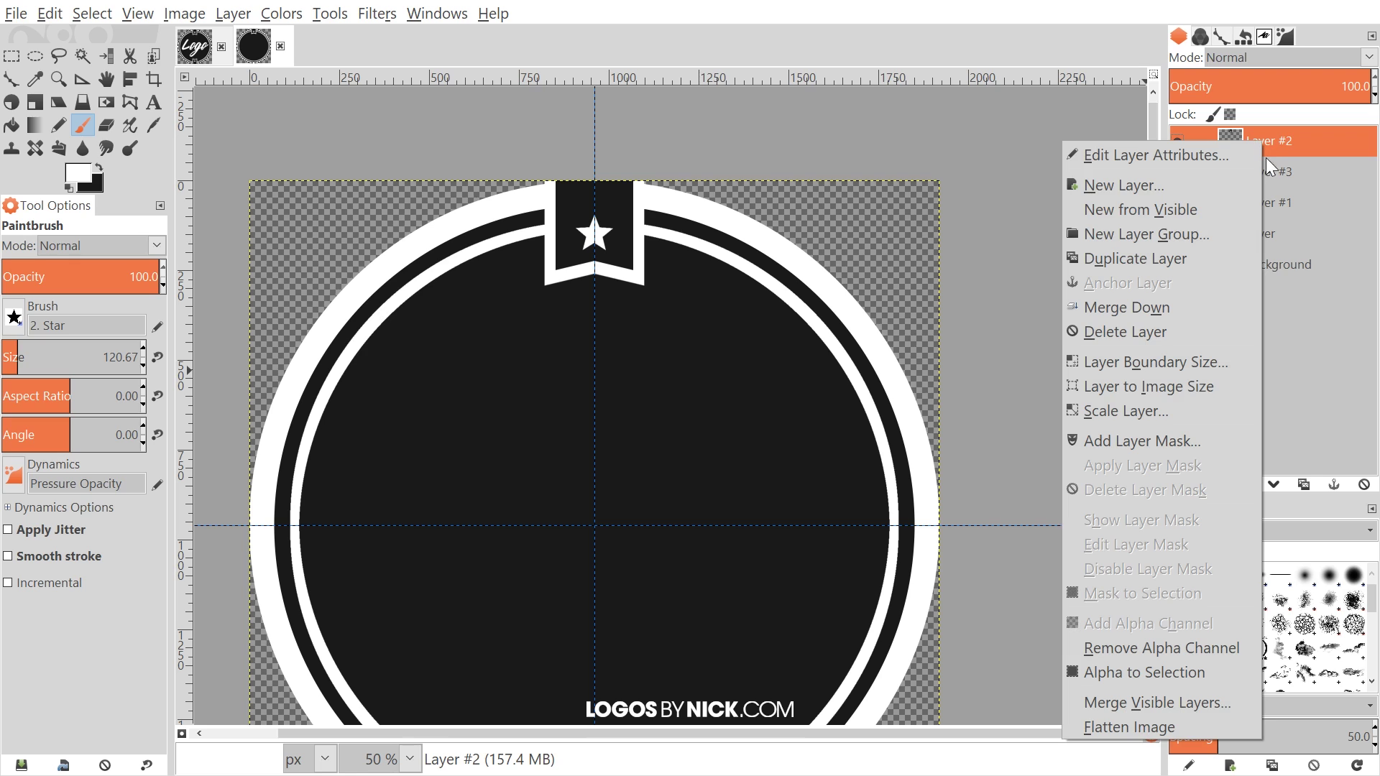
left_click(1150, 308)
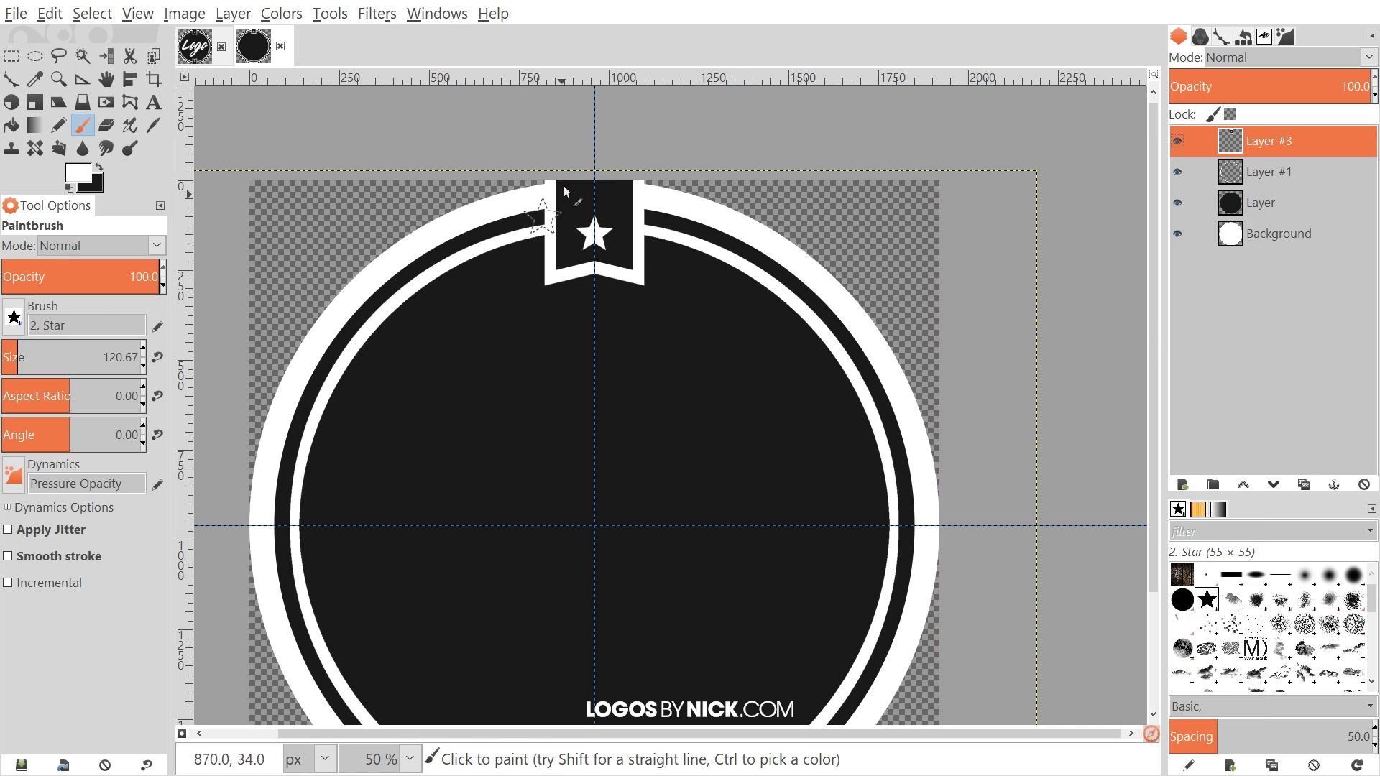
left_click(1176, 141)
left_click(1176, 141)
left_click(1176, 141)
left_click(1176, 141)
left_click(1176, 140)
left_click(1176, 141)
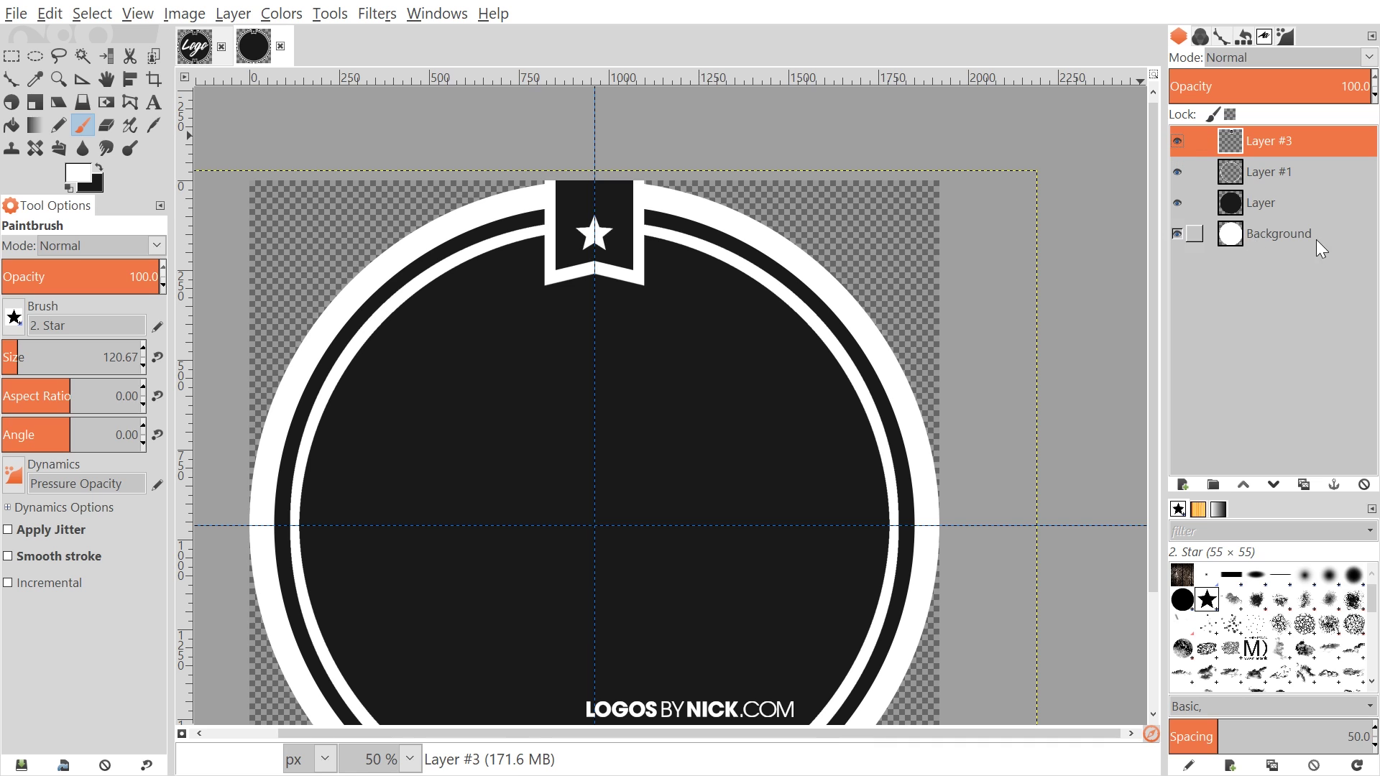
- Fit the merged ribbon layer's boundary to the image size
scroll(708, 237, "down", 4)
scroll(708, 237, "left", 1)
left_click(234, 14)
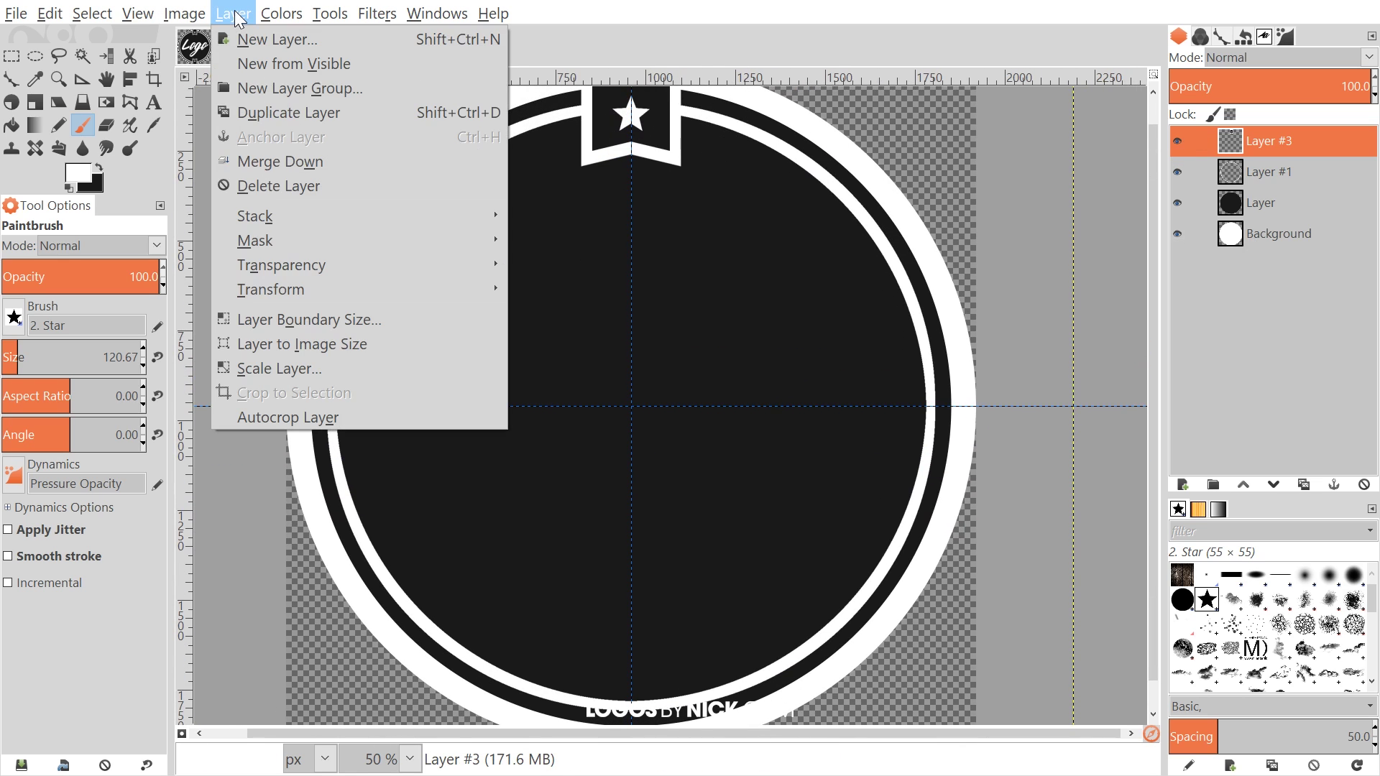
left_click(301, 345)
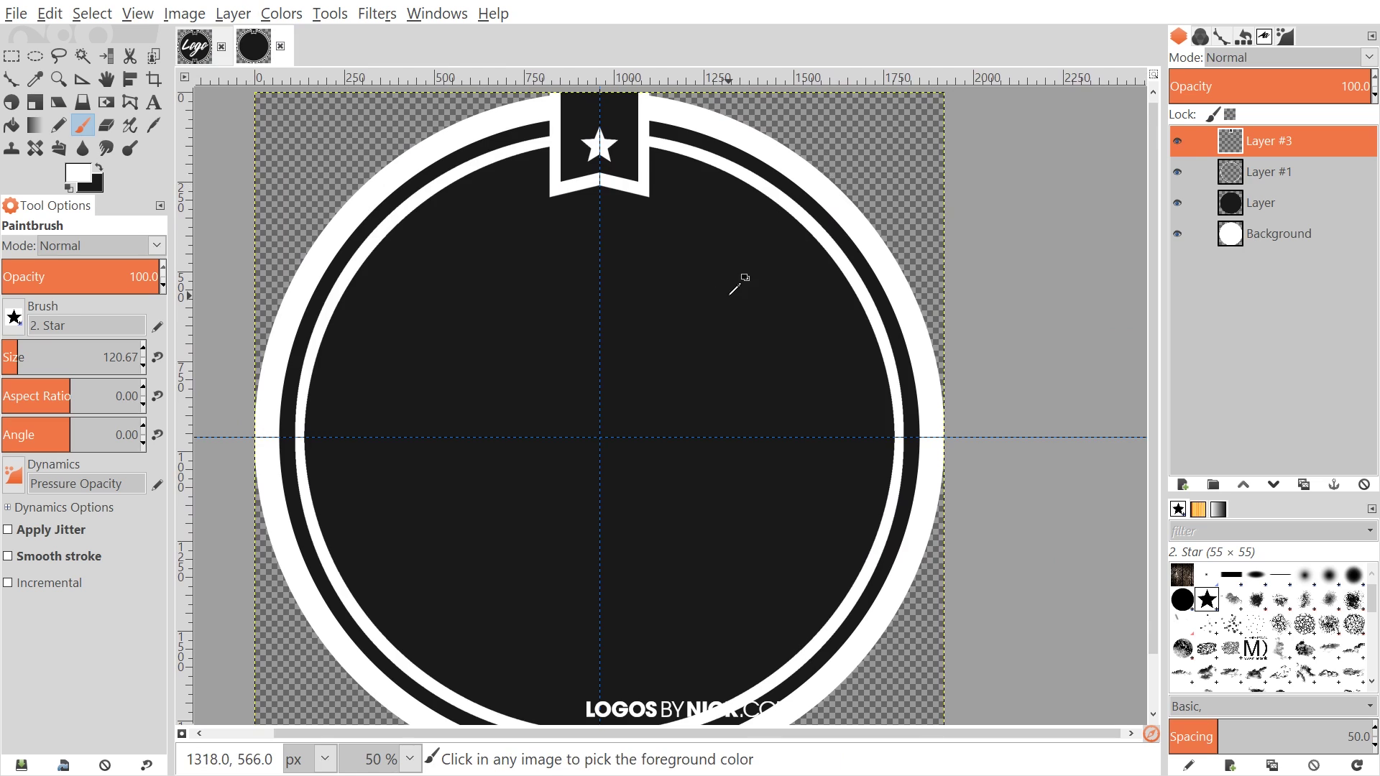
- Duplicate the merged ribbon layer and flip the copy vertically to the opposite edge of the badge
scroll(717, 296, "down", 1, "ctrl")
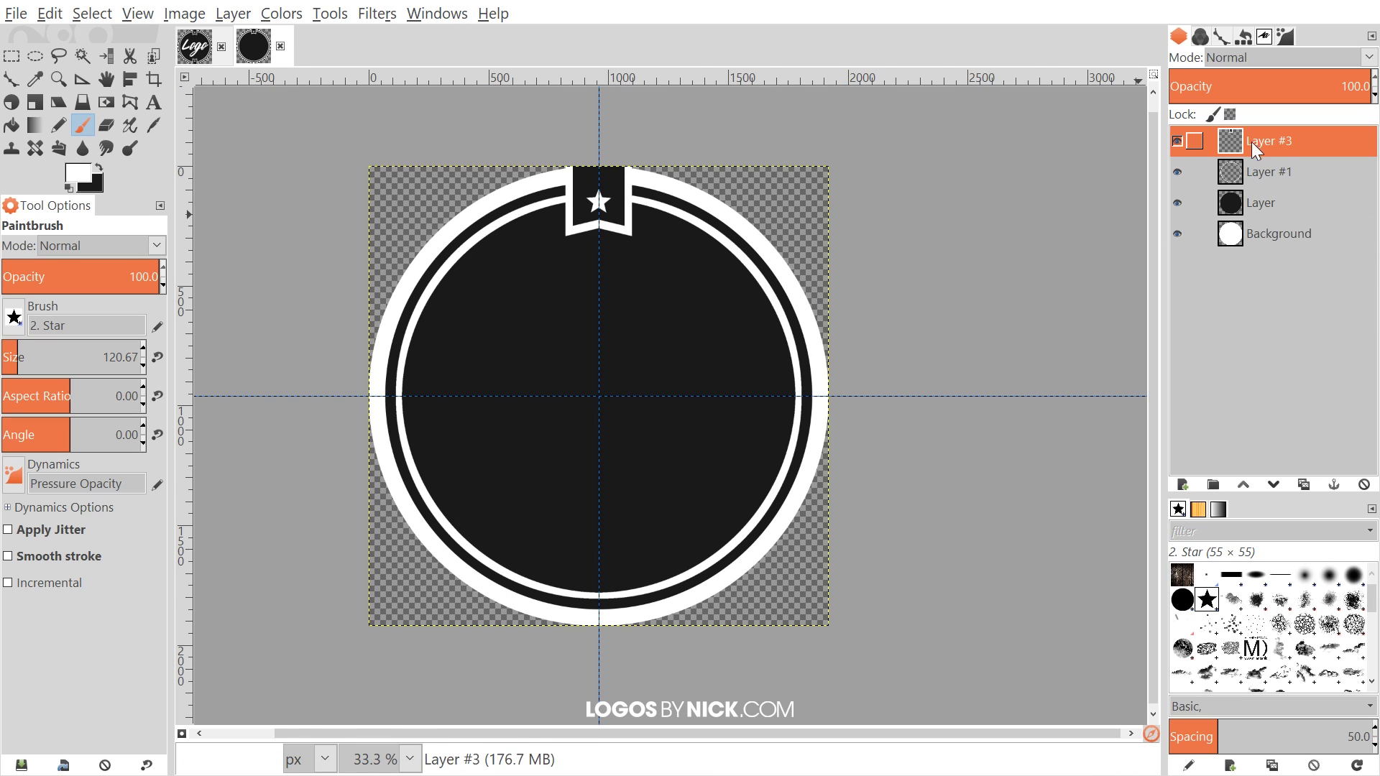
left_click(1304, 489)
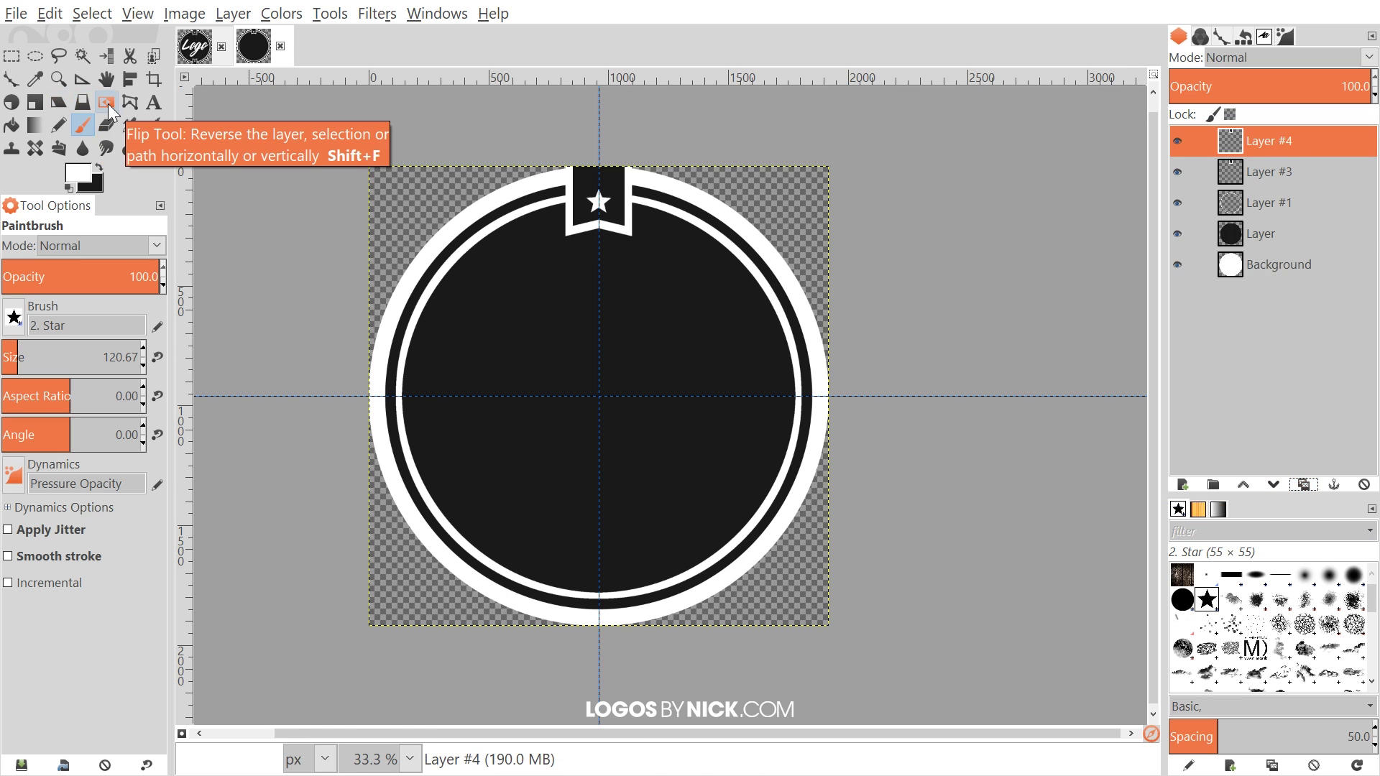
left_click(107, 103)
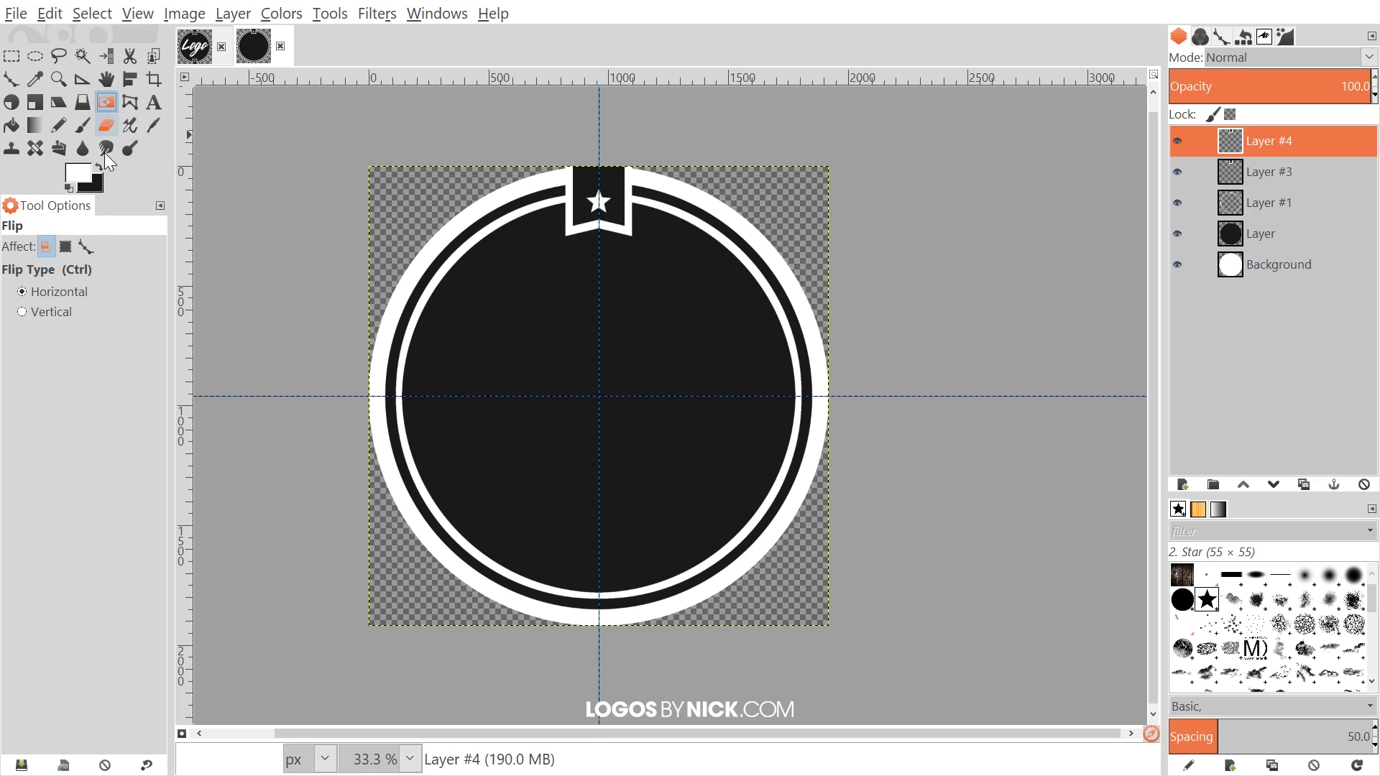
left_click(24, 312)
left_click(613, 189)
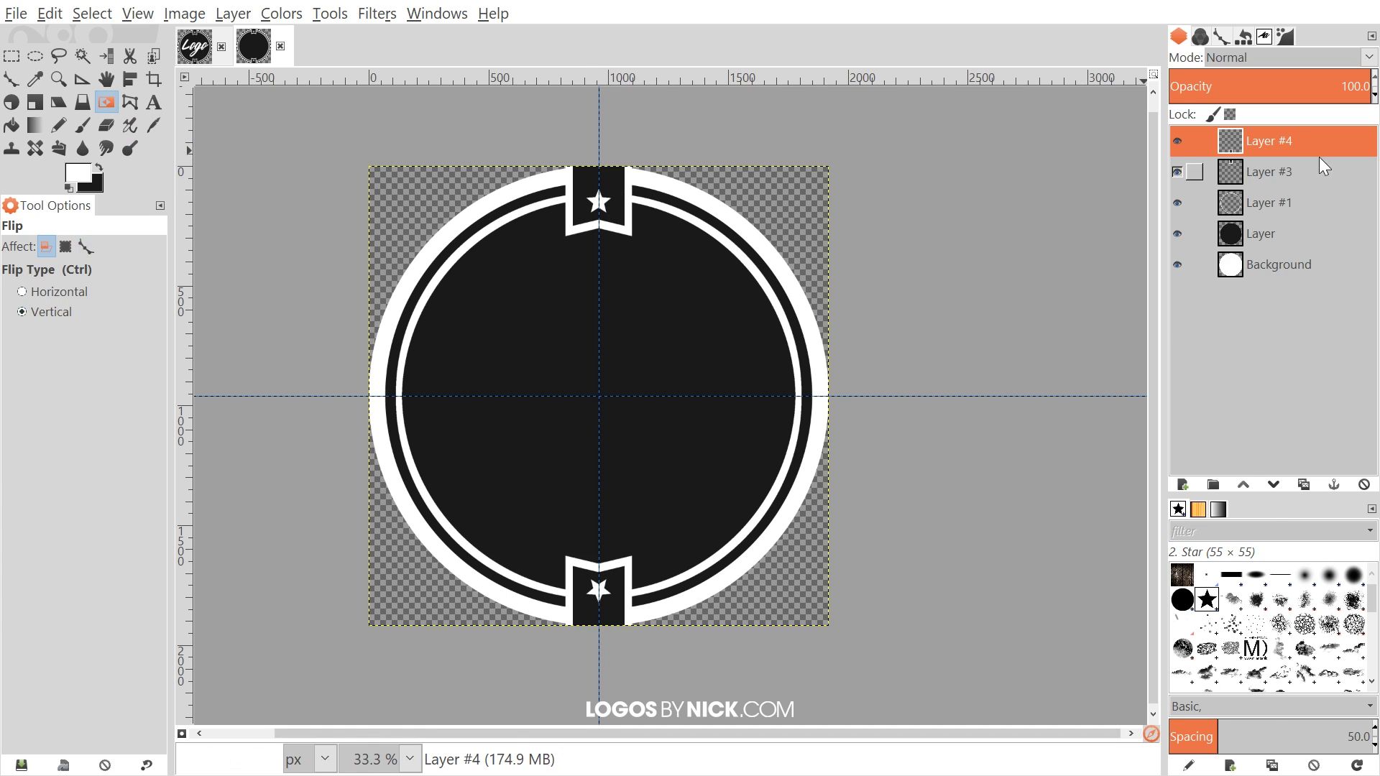
- Merge the flipped ribbon copy down into the original ribbon layer and toggle its visibility to check both ribbons
right_click(1274, 139)
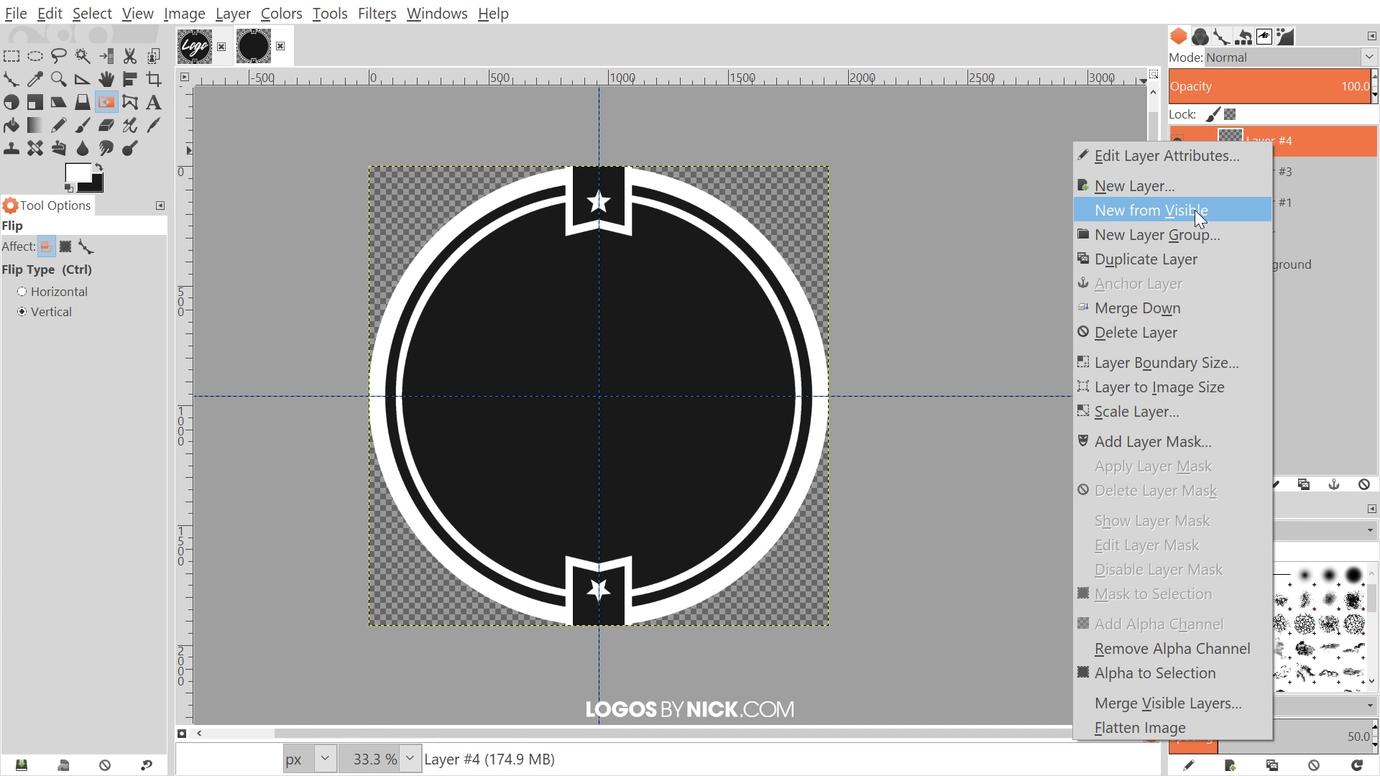
left_click(1147, 307)
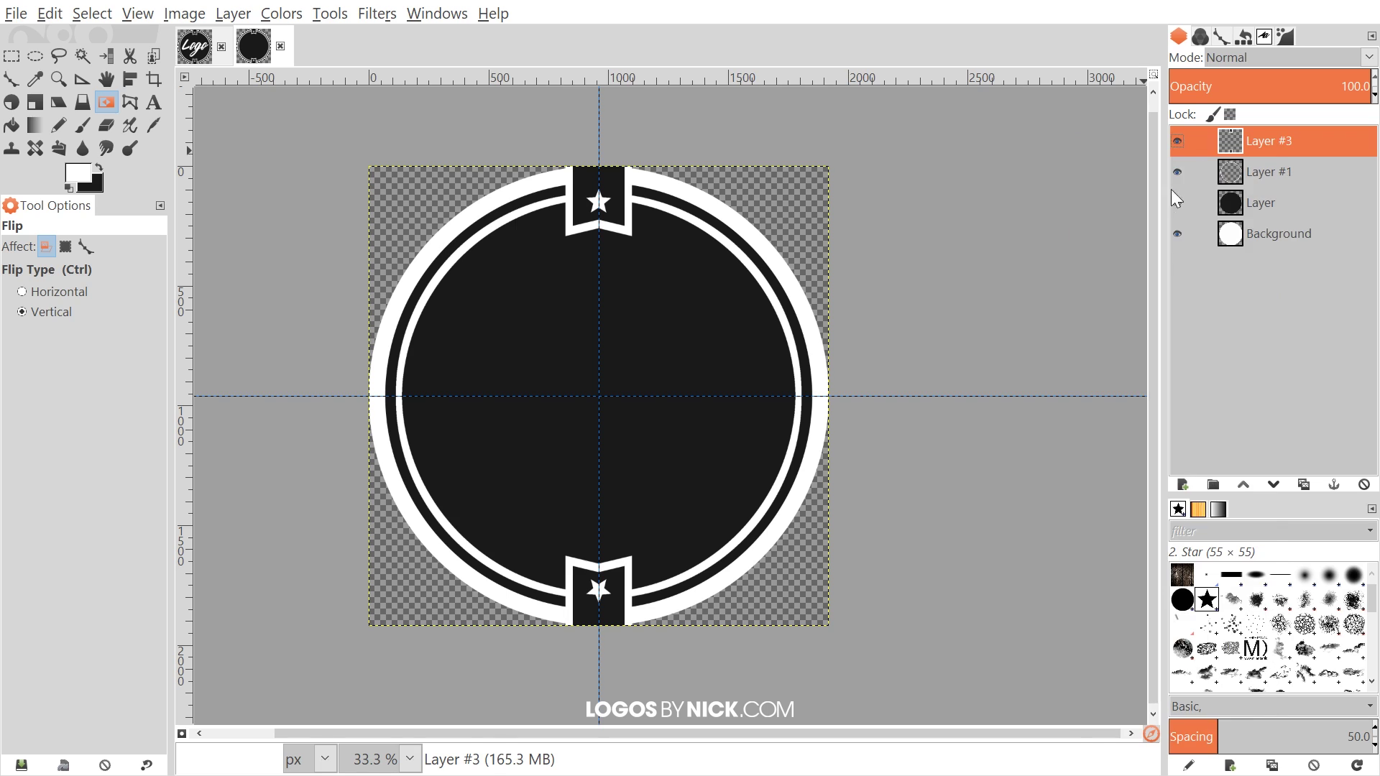
left_click(1177, 141)
left_click(1177, 141)
left_click(1177, 141)
left_click(1177, 141)
- Examine the outer edge of the upper ribbon up close and compare it with the same edge in the reference logo
scroll(733, 287, "up", 2)
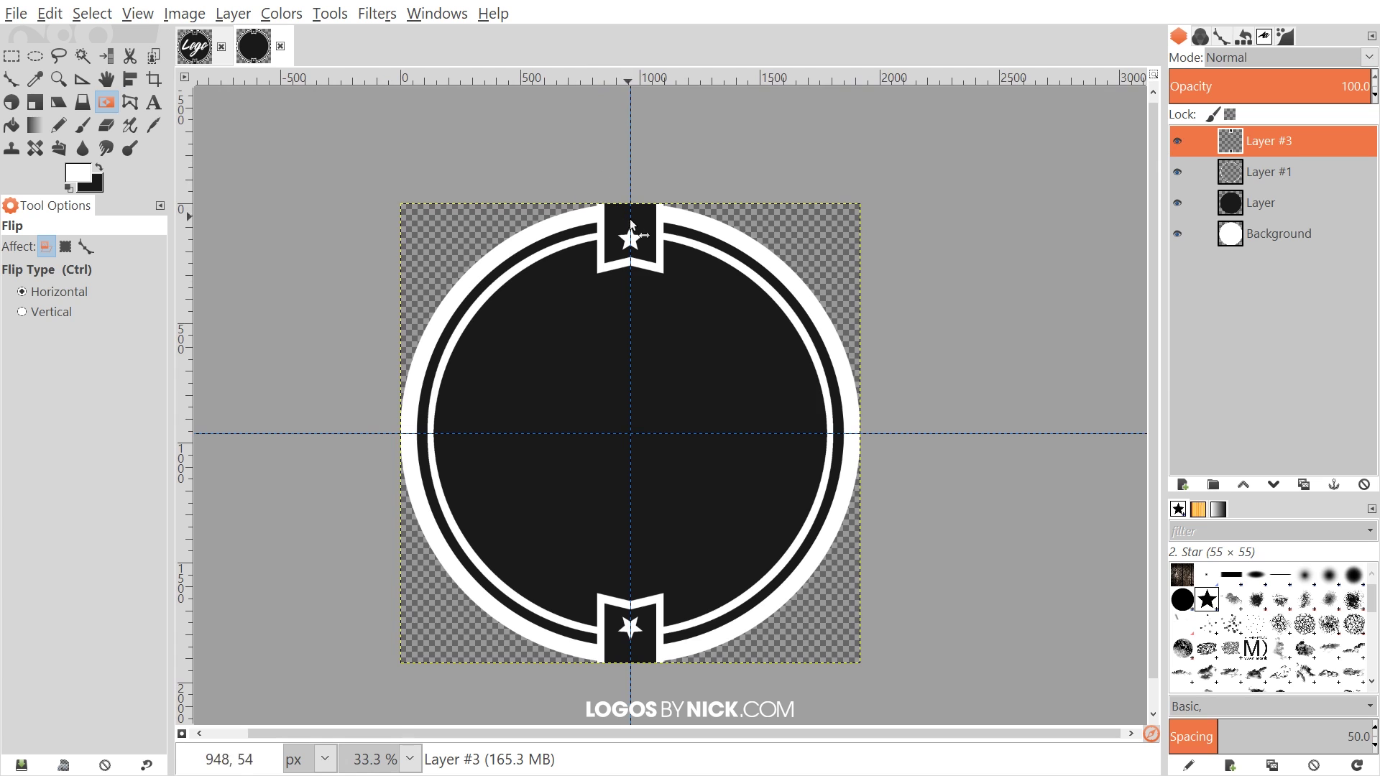
scroll(618, 216, "up", 3, "ctrl")
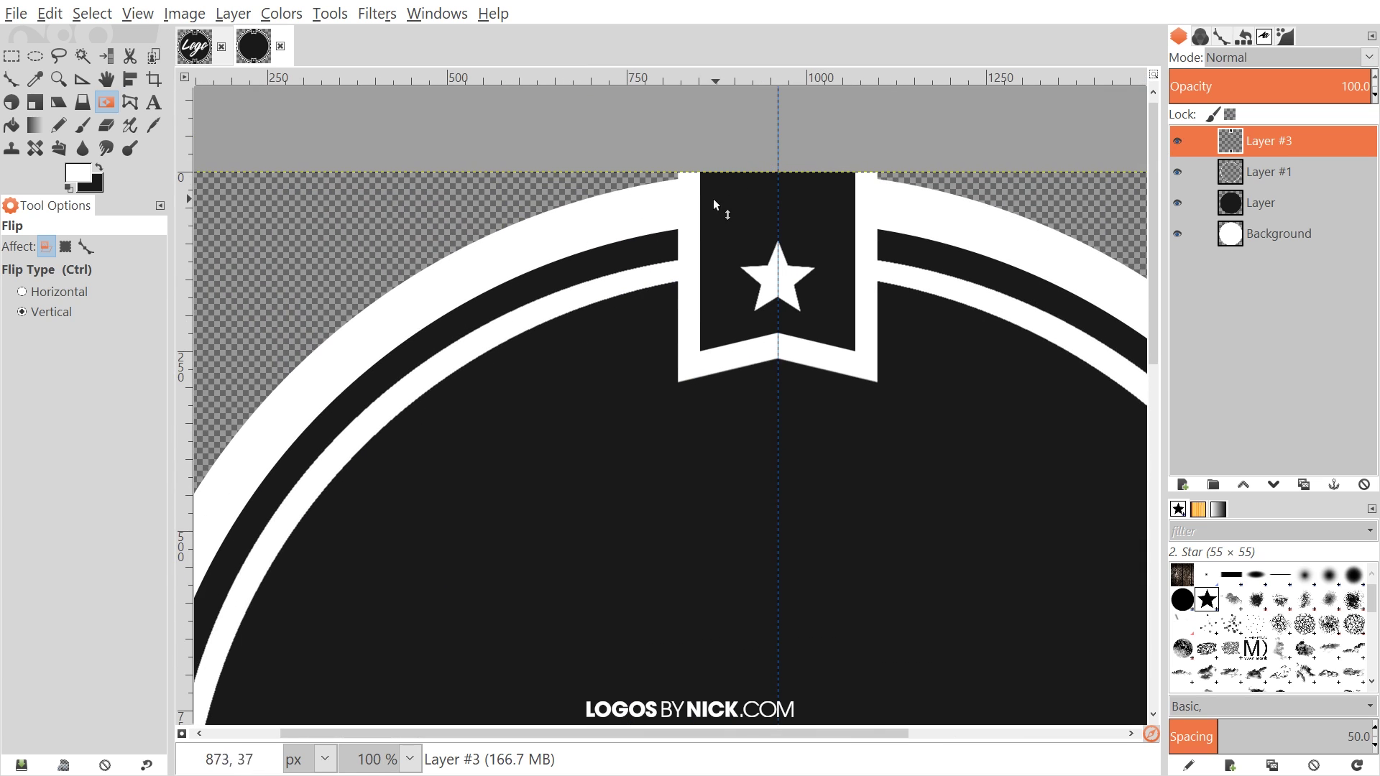
left_click_drag(719, 194, 616, 333)
scroll(611, 328, "up", 3, "ctrl")
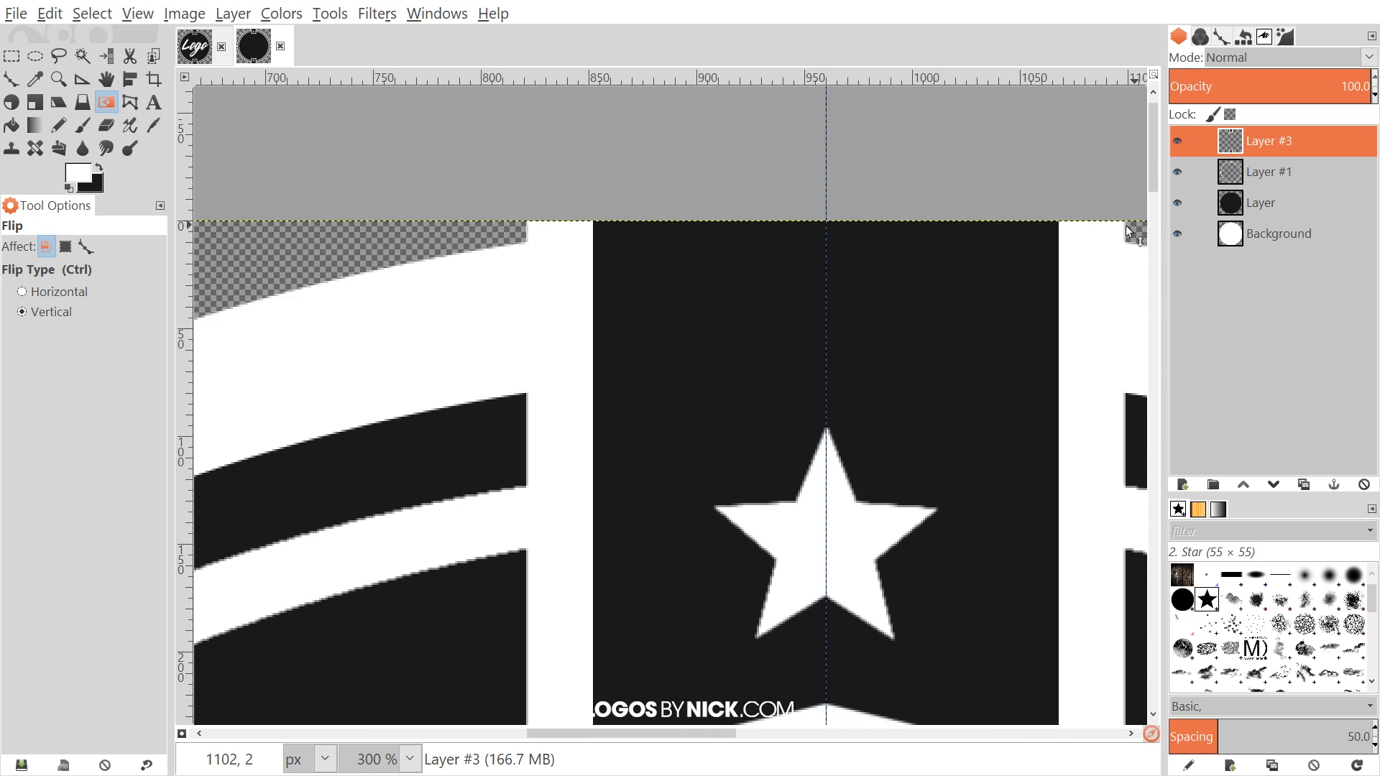
left_click(195, 48)
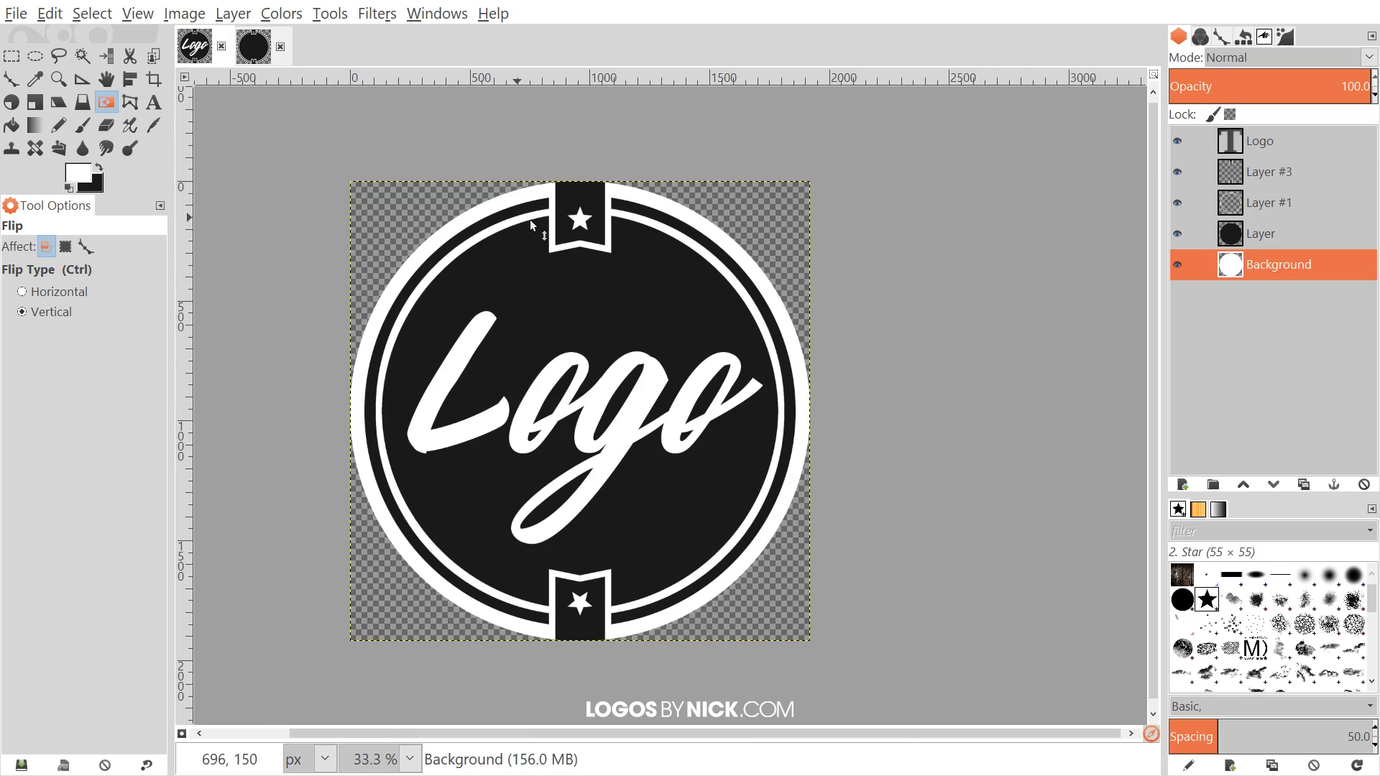
scroll(582, 209, "up", 2)
scroll(548, 335, "up", 5, "ctrl")
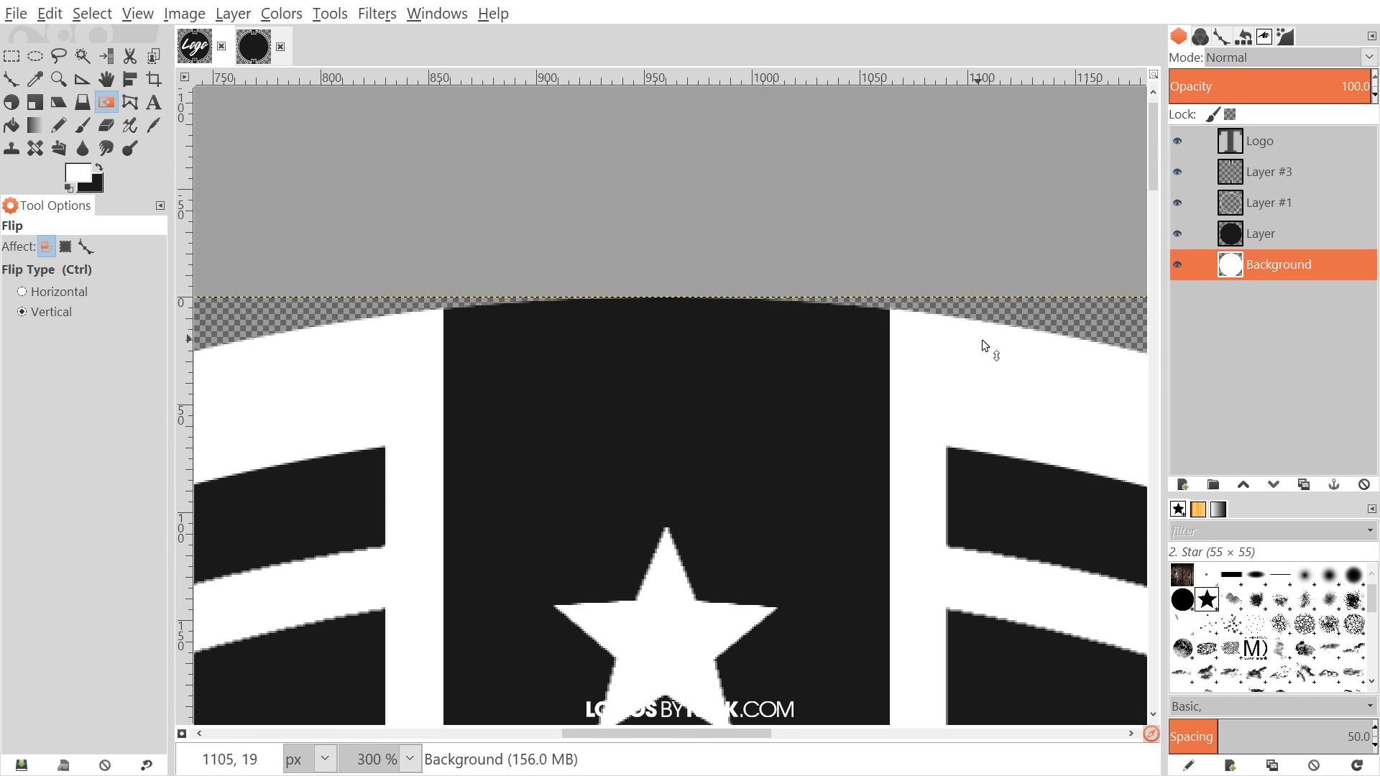
scroll(568, 497, "down", 6, "ctrl")
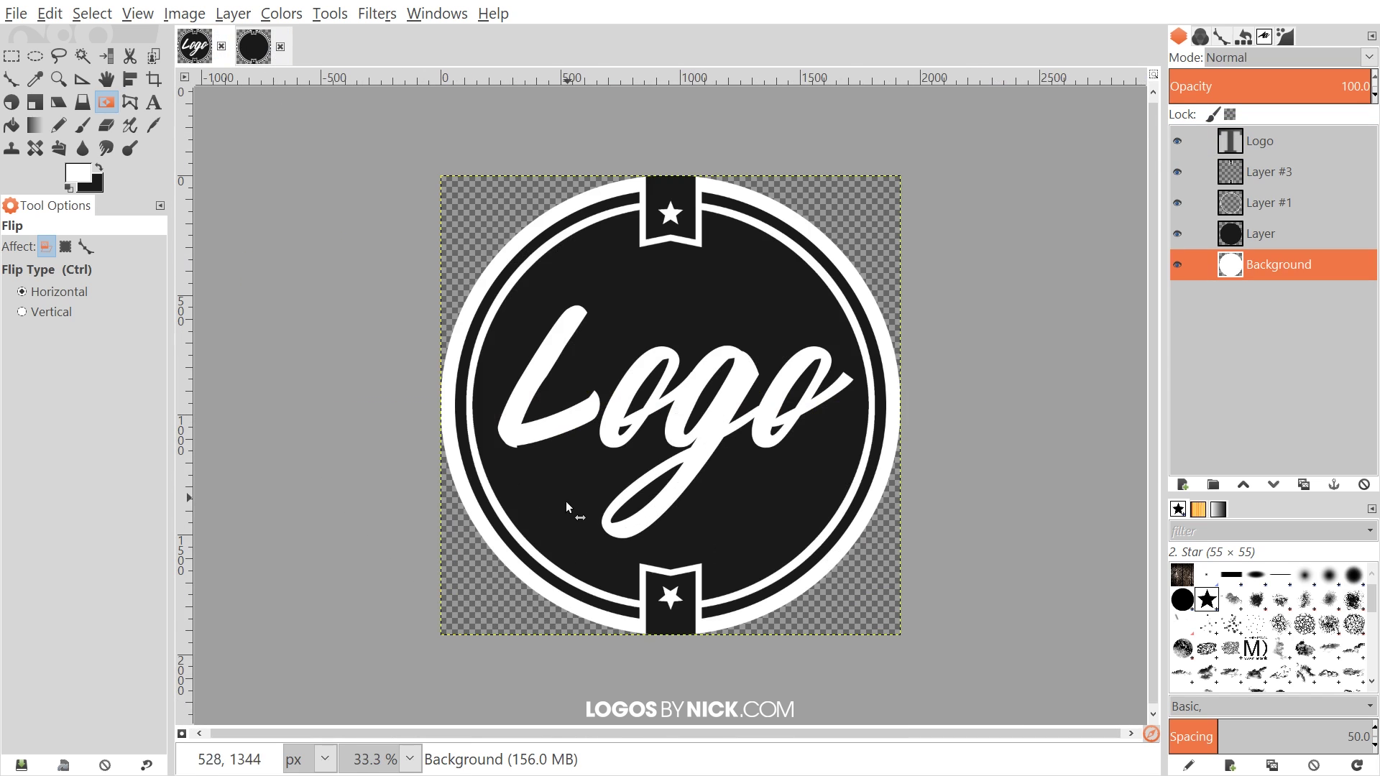
left_click(253, 48)
scroll(701, 457, "down", 1, "ctrl")
scroll(701, 457, "down", 5, "ctrl")
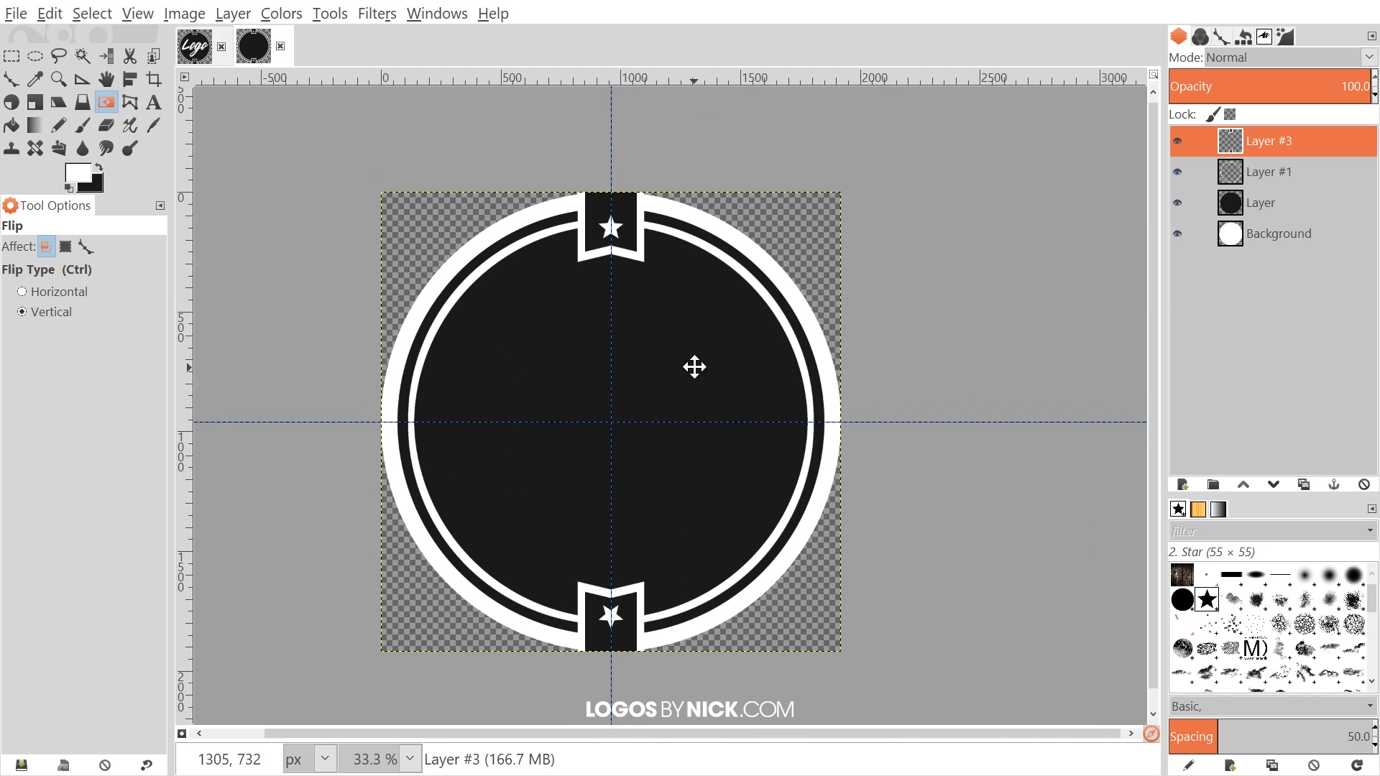
- Create a selection from the Background circle's alpha and invert it to cover the area outside the badge
left_click(1263, 231)
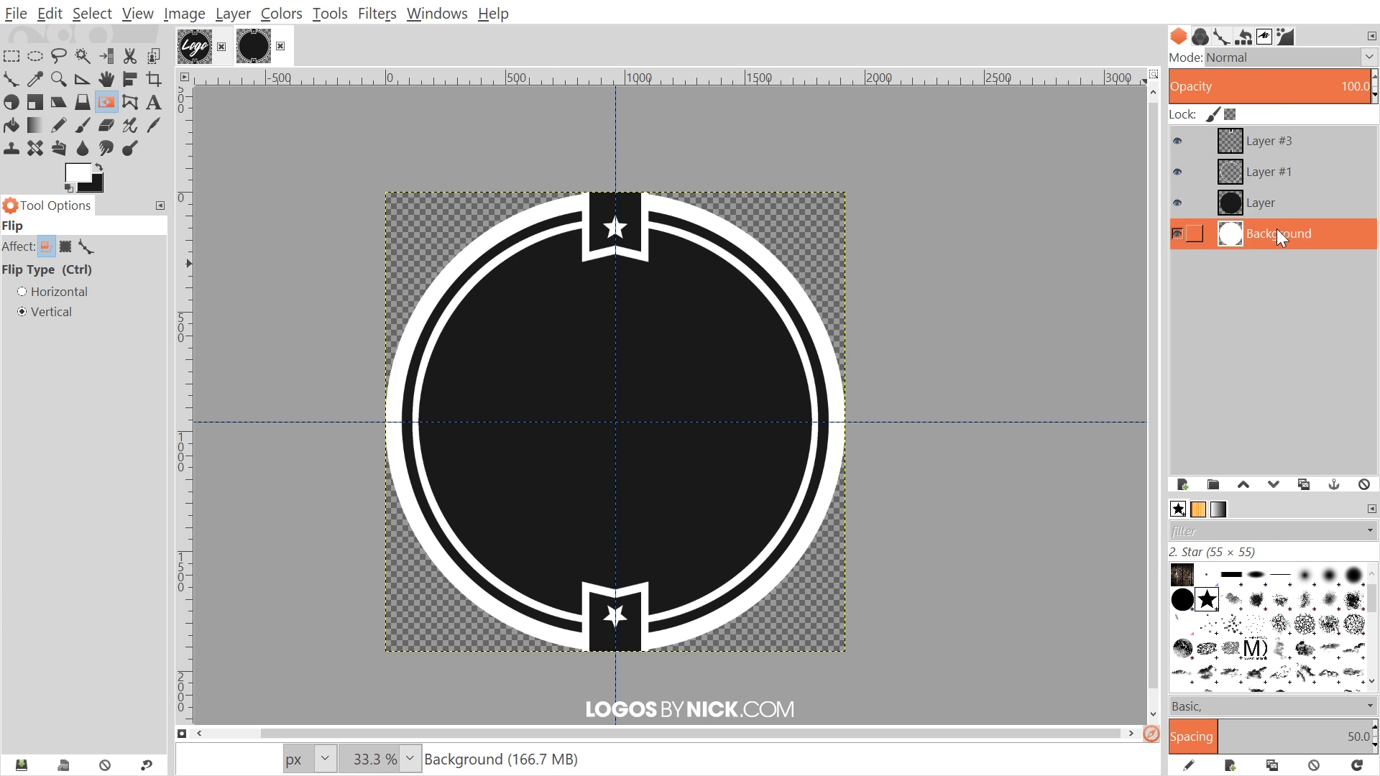
right_click(1276, 229)
left_click(1141, 537)
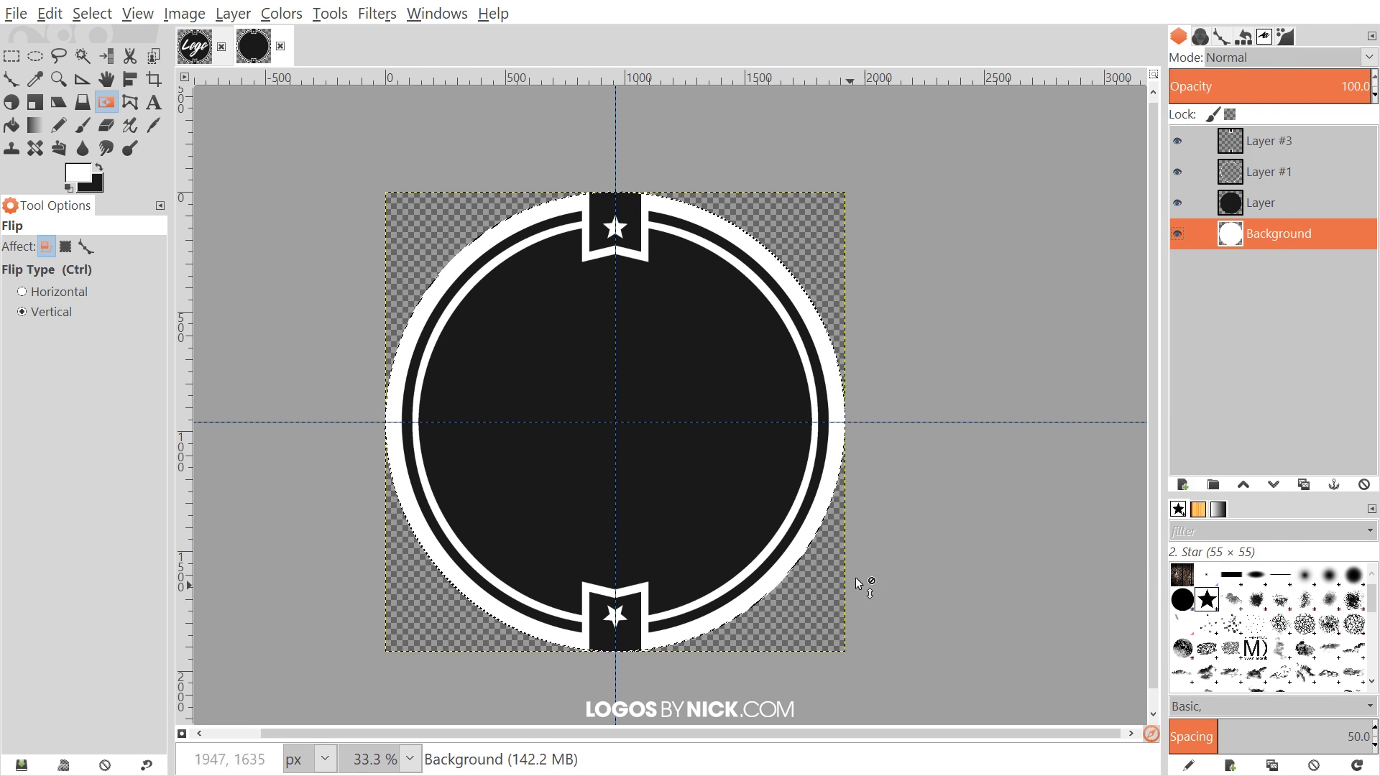
left_click(93, 13)
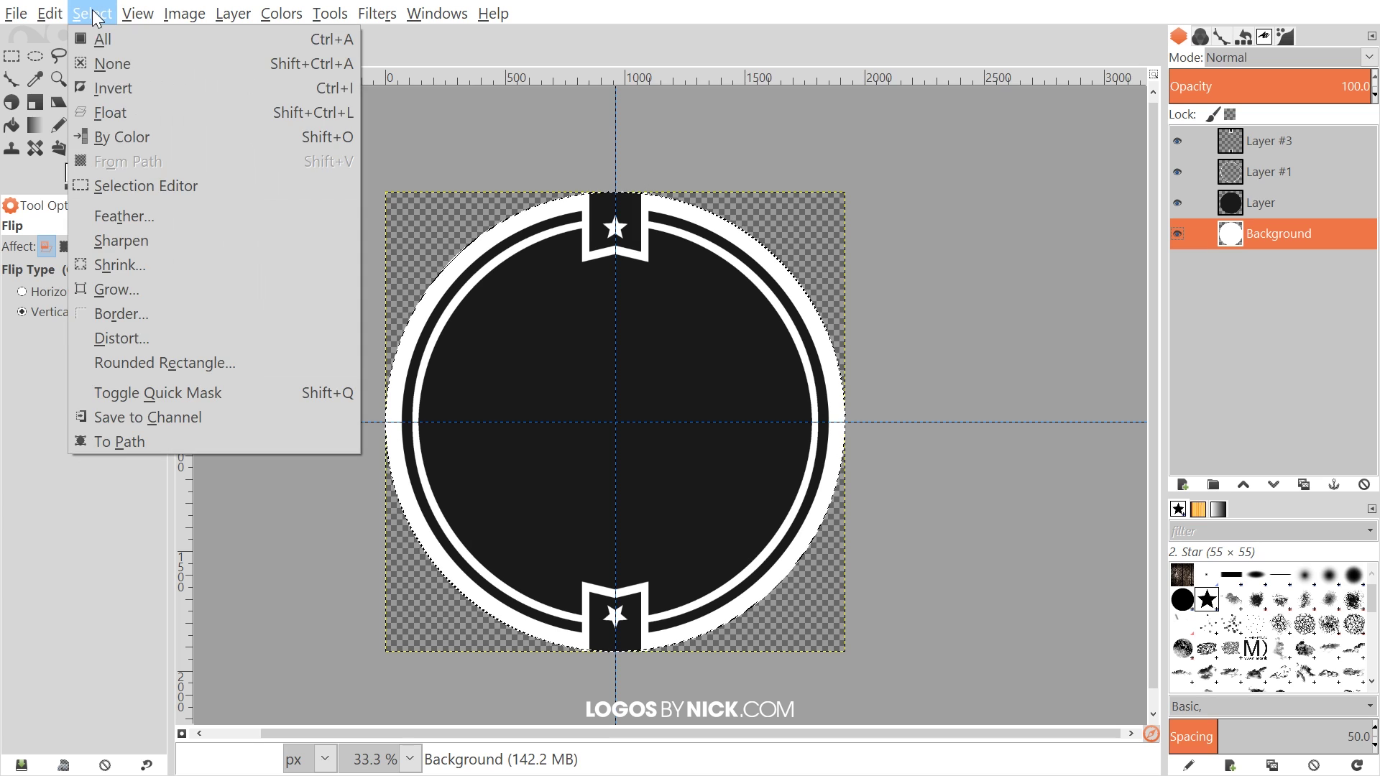
left_click(120, 93)
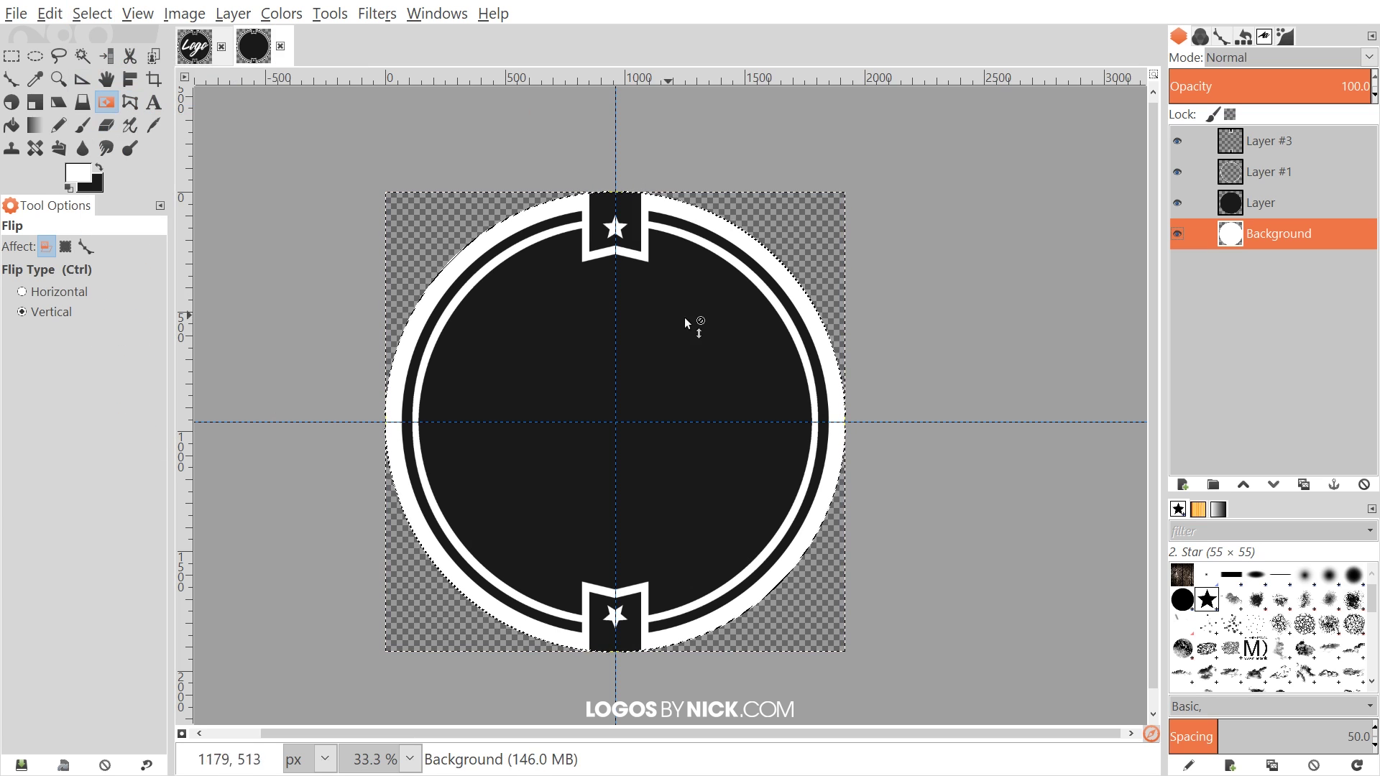
- Clear the ribbon parts outside the circle on Layer #3, remove the selection and inspect the trimmed edge
left_click(1277, 140)
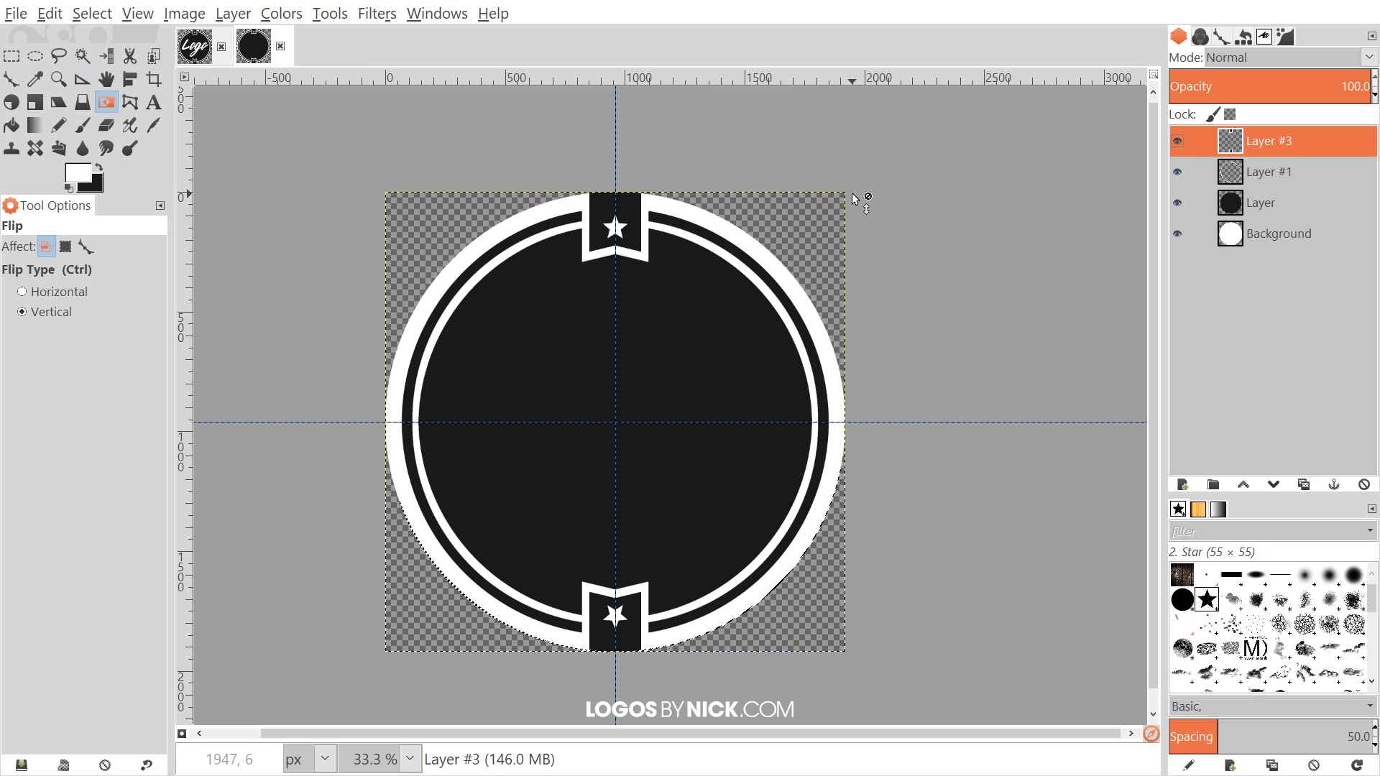
left_click(50, 15)
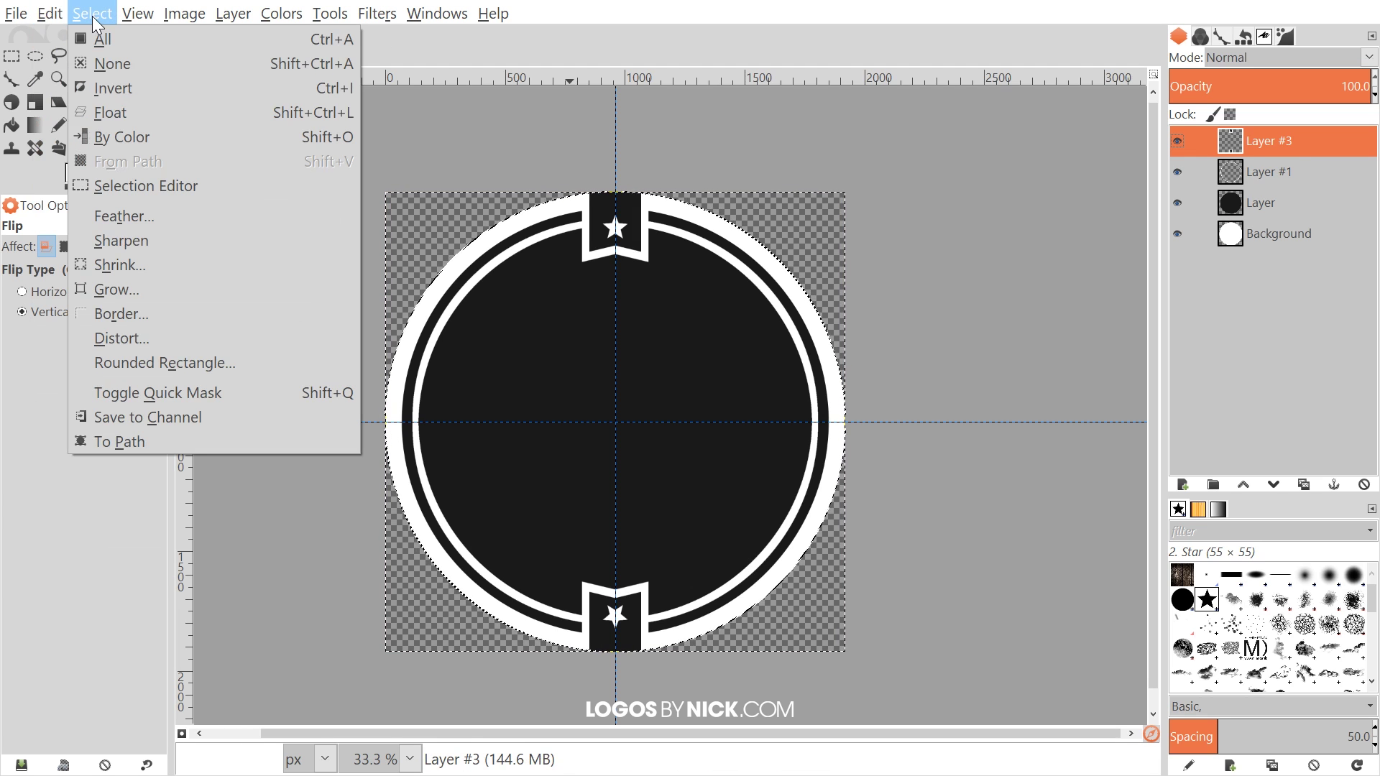
left_click(103, 57)
scroll(594, 185, "up", 8)
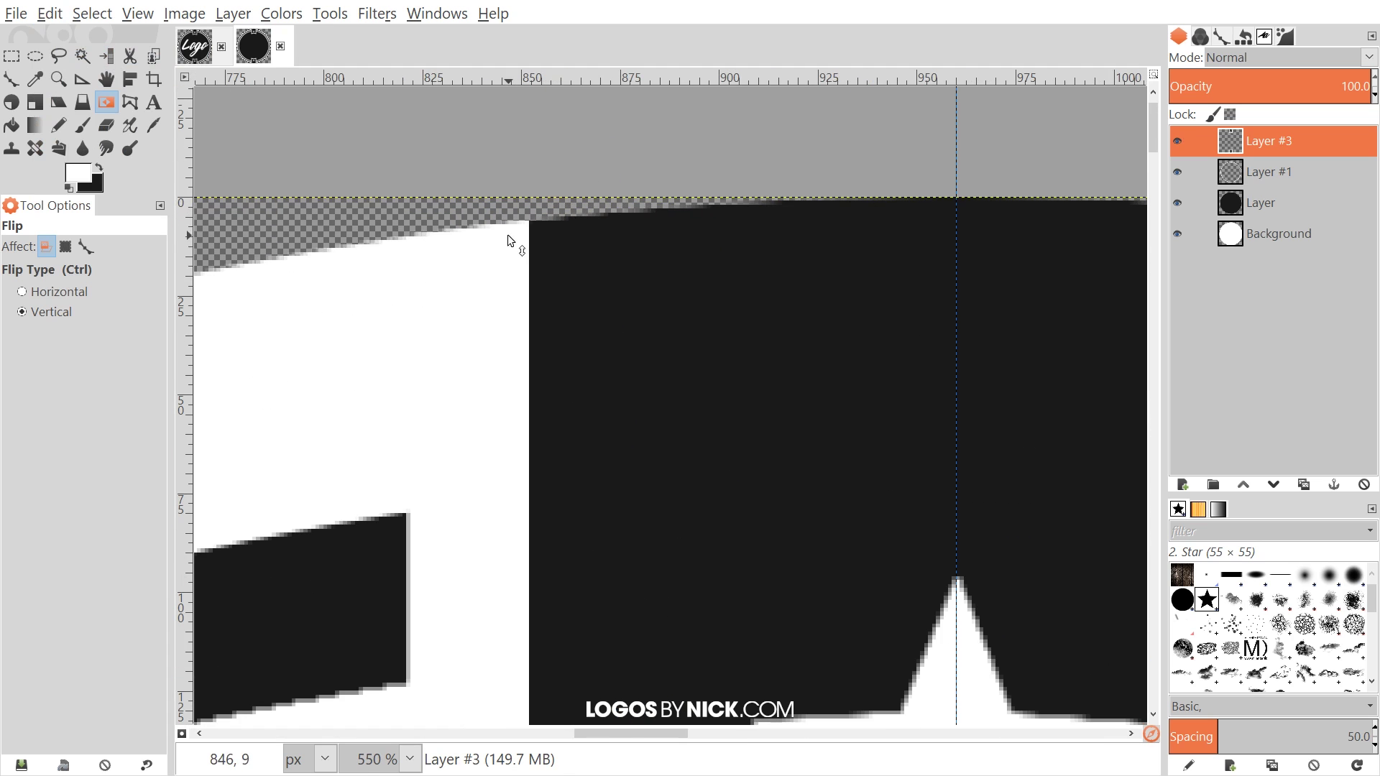
scroll(549, 237, "down", 5)
scroll(692, 327, "down", 4)
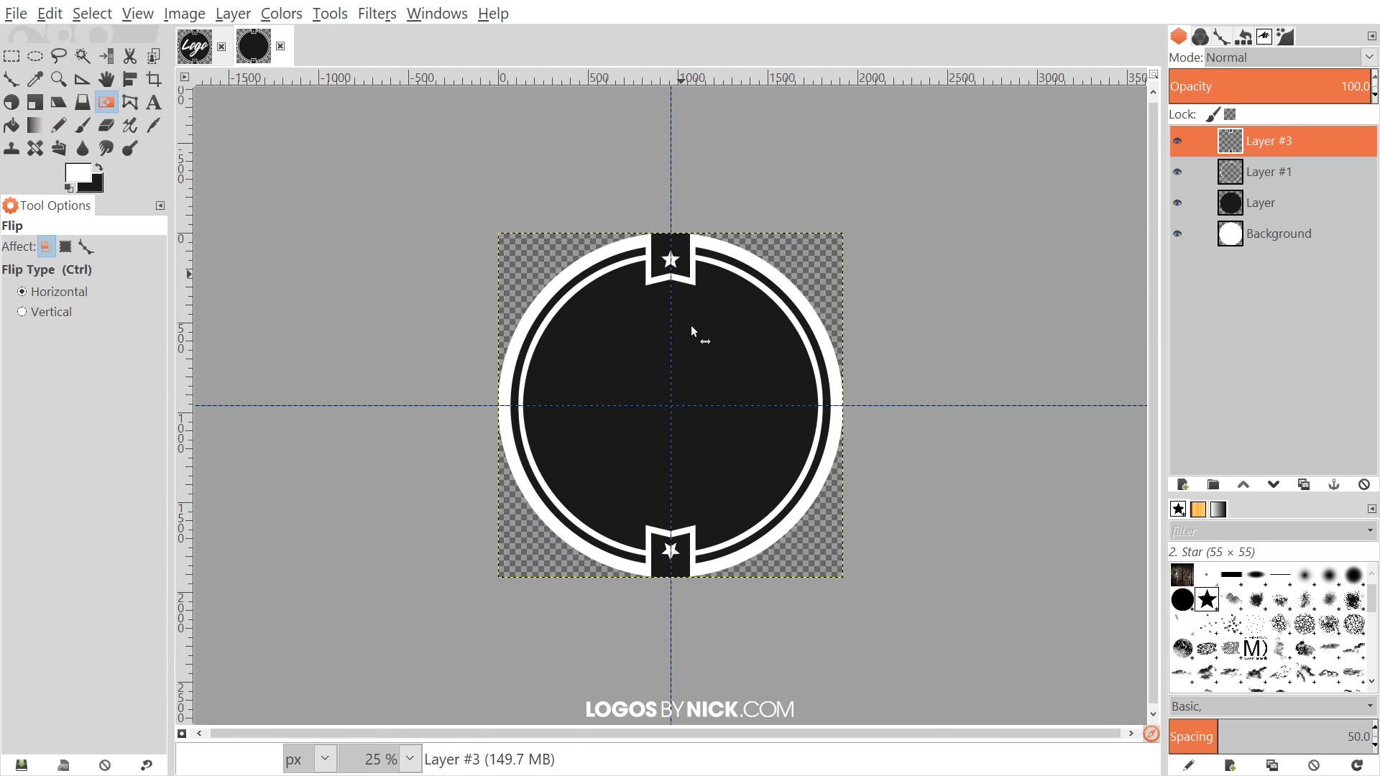
- Hide the guides on the badge image
scroll(678, 336, "up", 1)
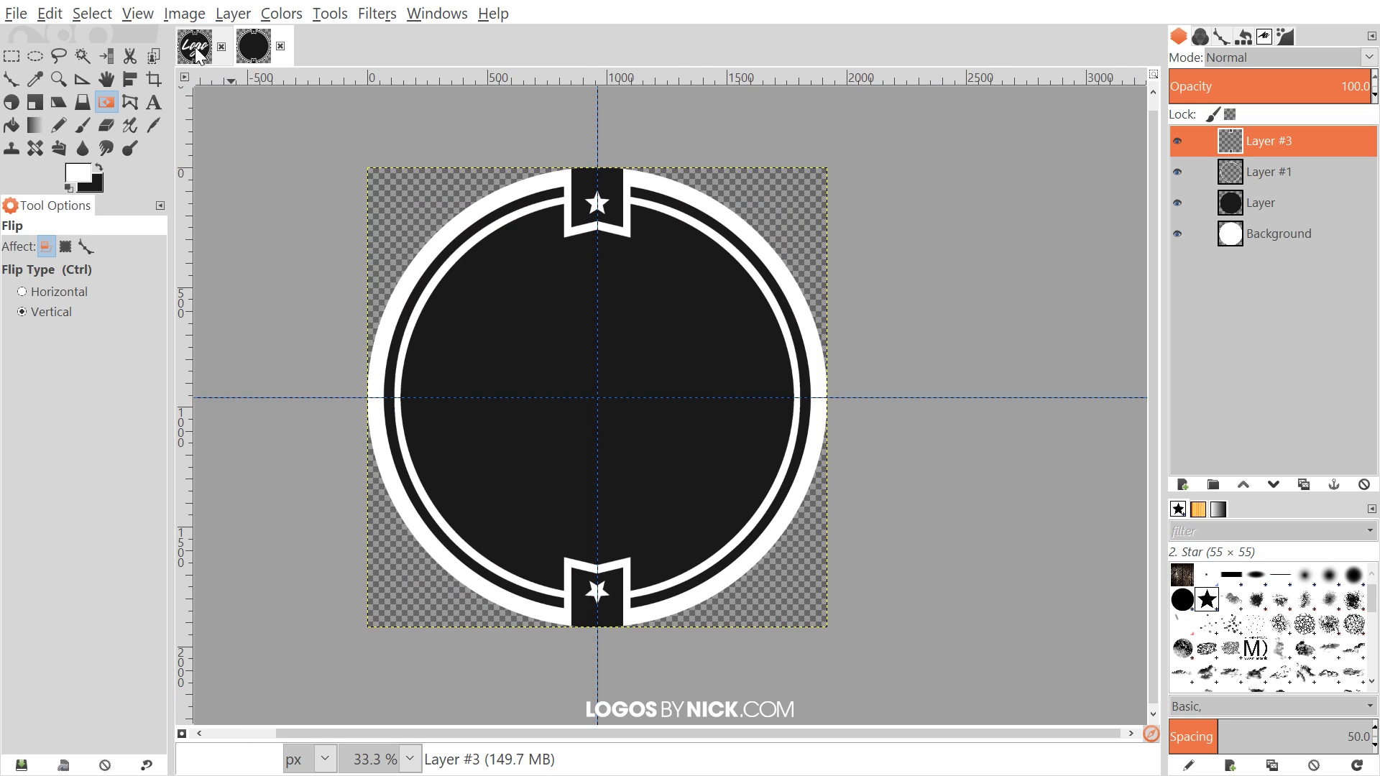
scroll(838, 297, "left", 1)
scroll(611, 359, "up", 1)
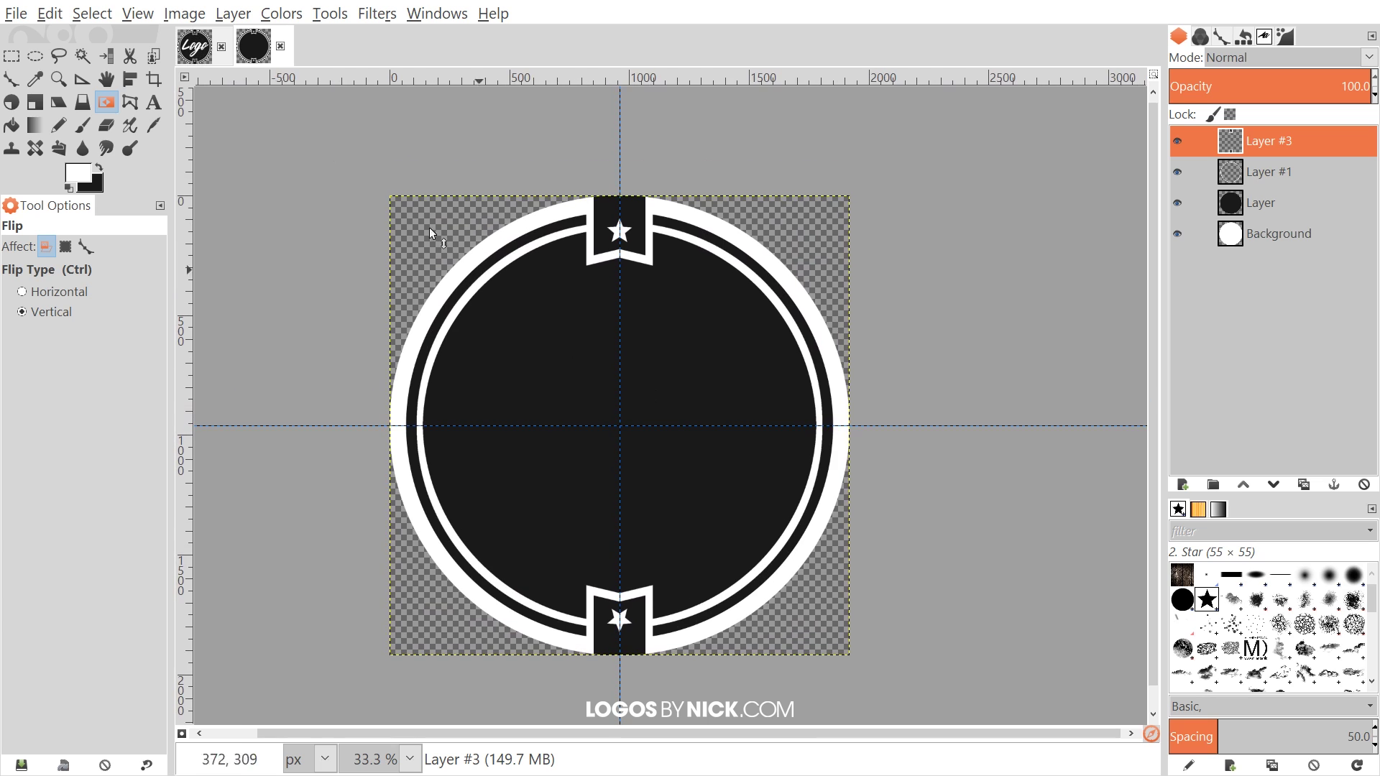
left_click(136, 14)
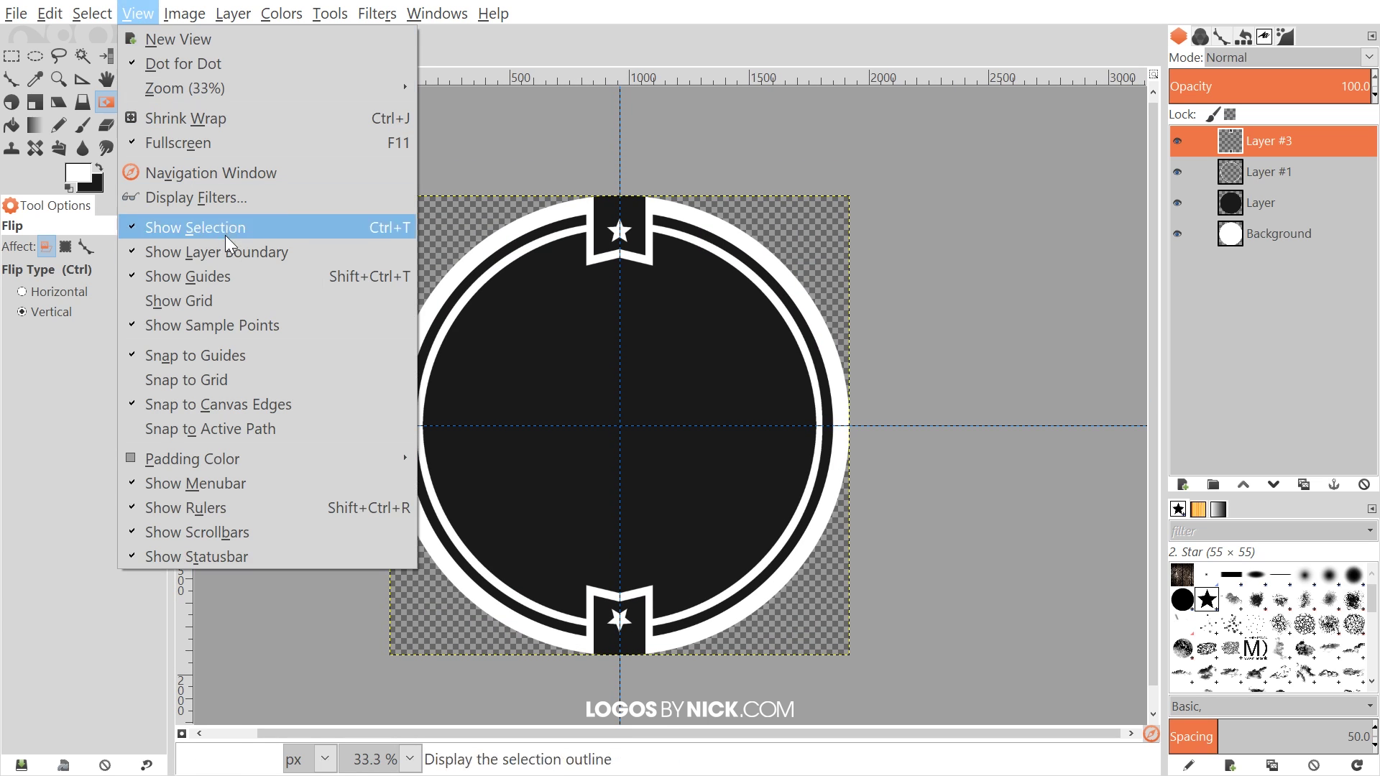
left_click(213, 278)
scroll(795, 354, "down", 1)
scroll(795, 354, "right", 1)
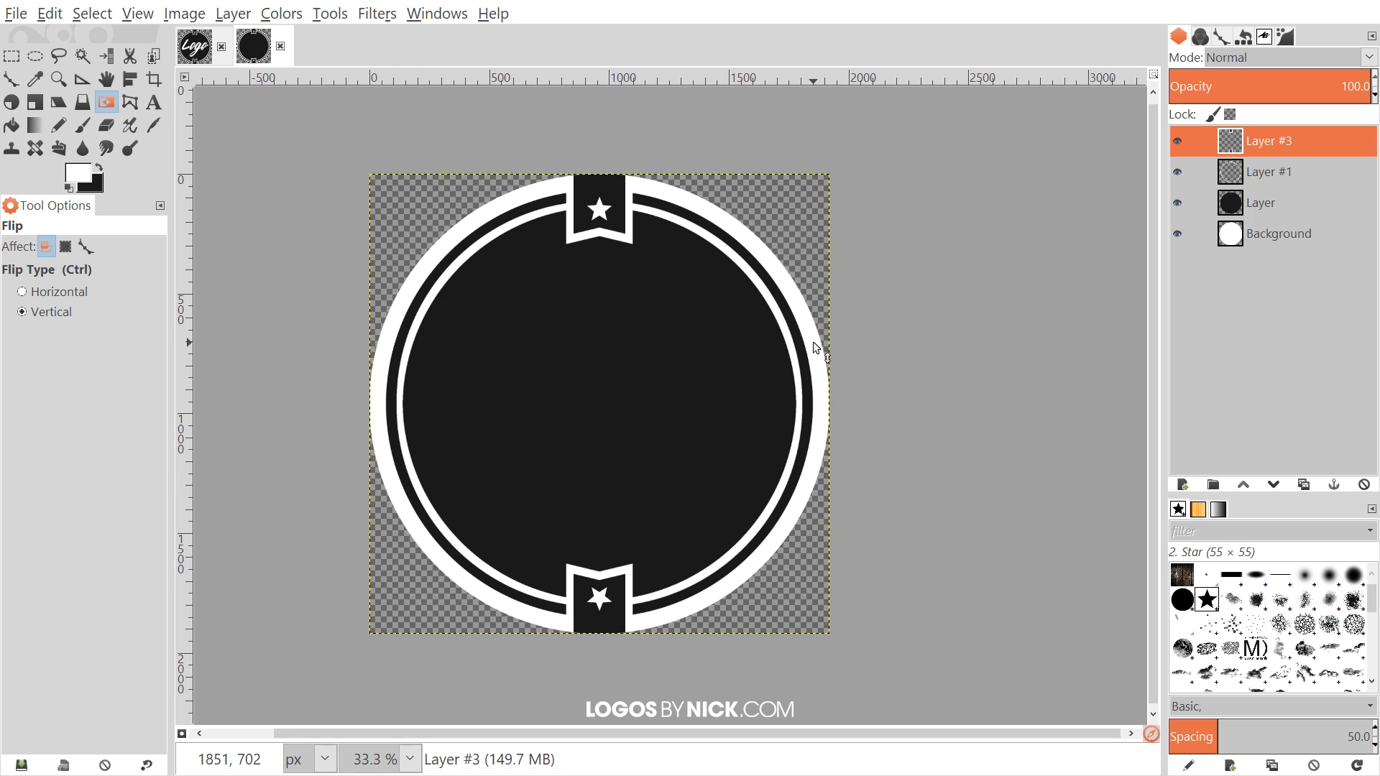
- Add the white text "Logo" in the Mattilda font at 846 px on the badge's dark centre
left_click(141, 107)
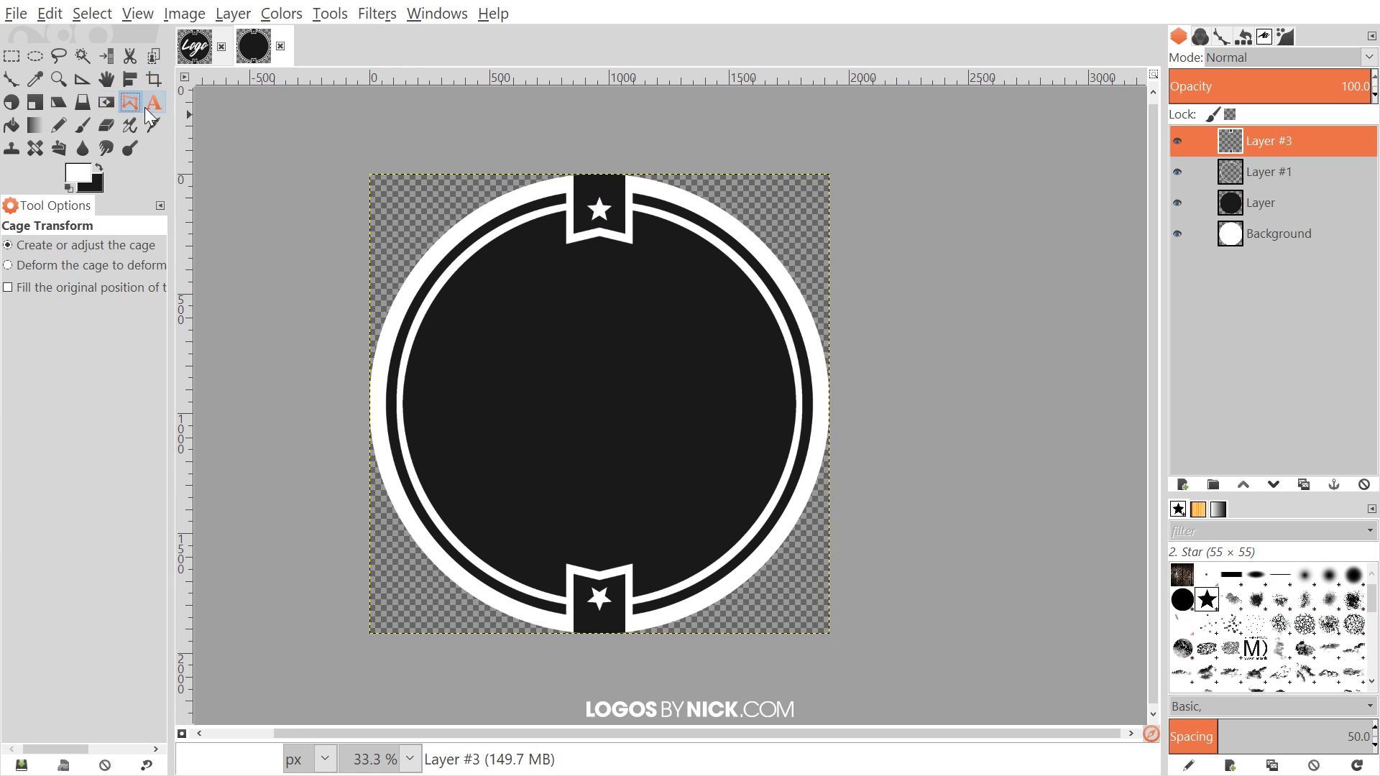
left_click(146, 108)
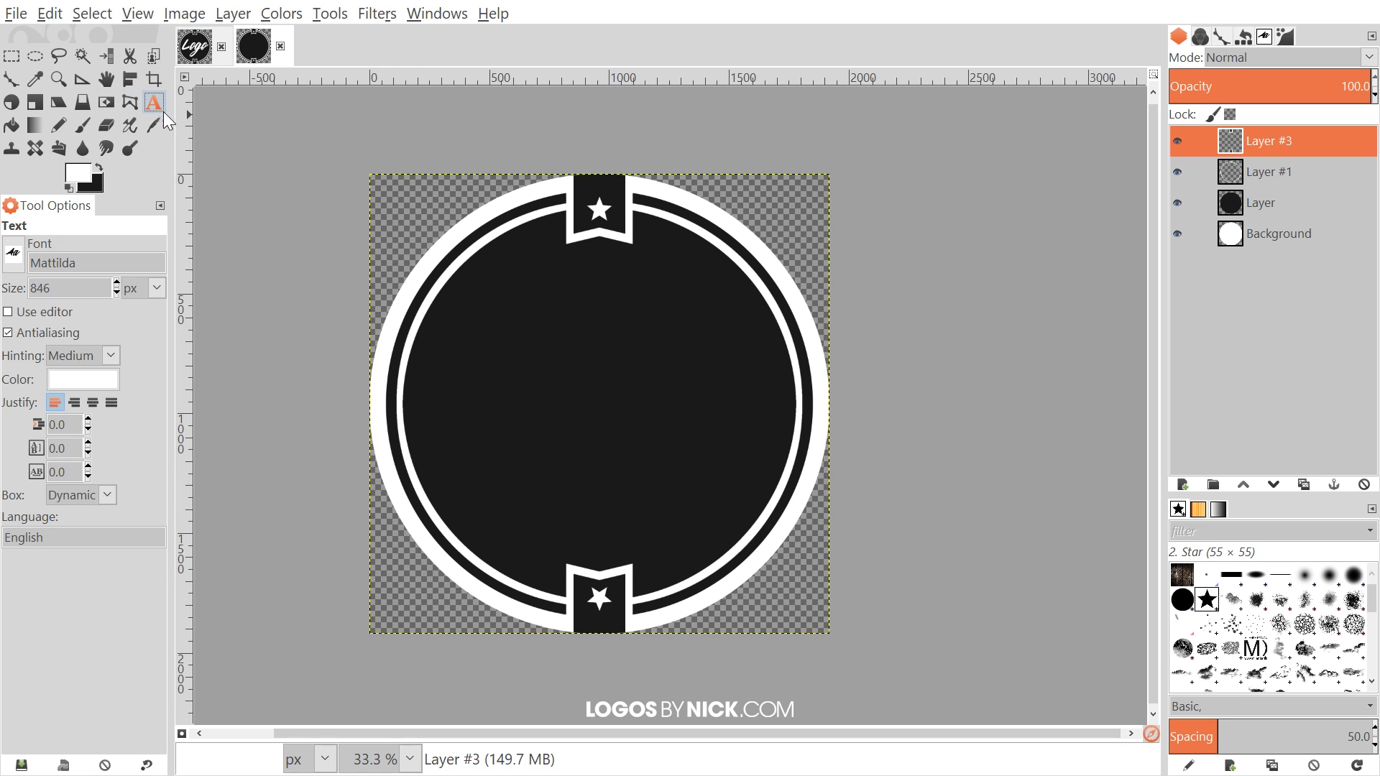
left_click(24, 261)
left_click(98, 242)
left_click(464, 397)
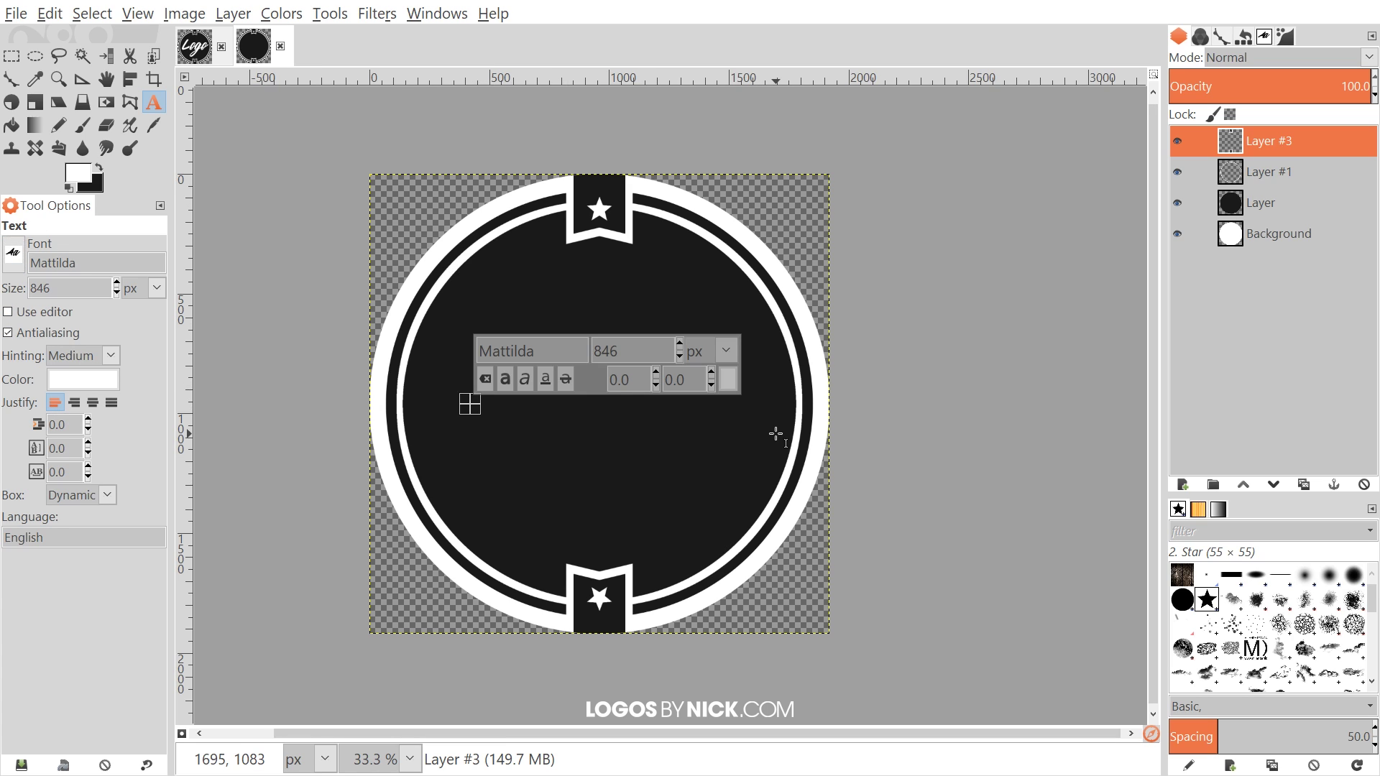
type("Logo")
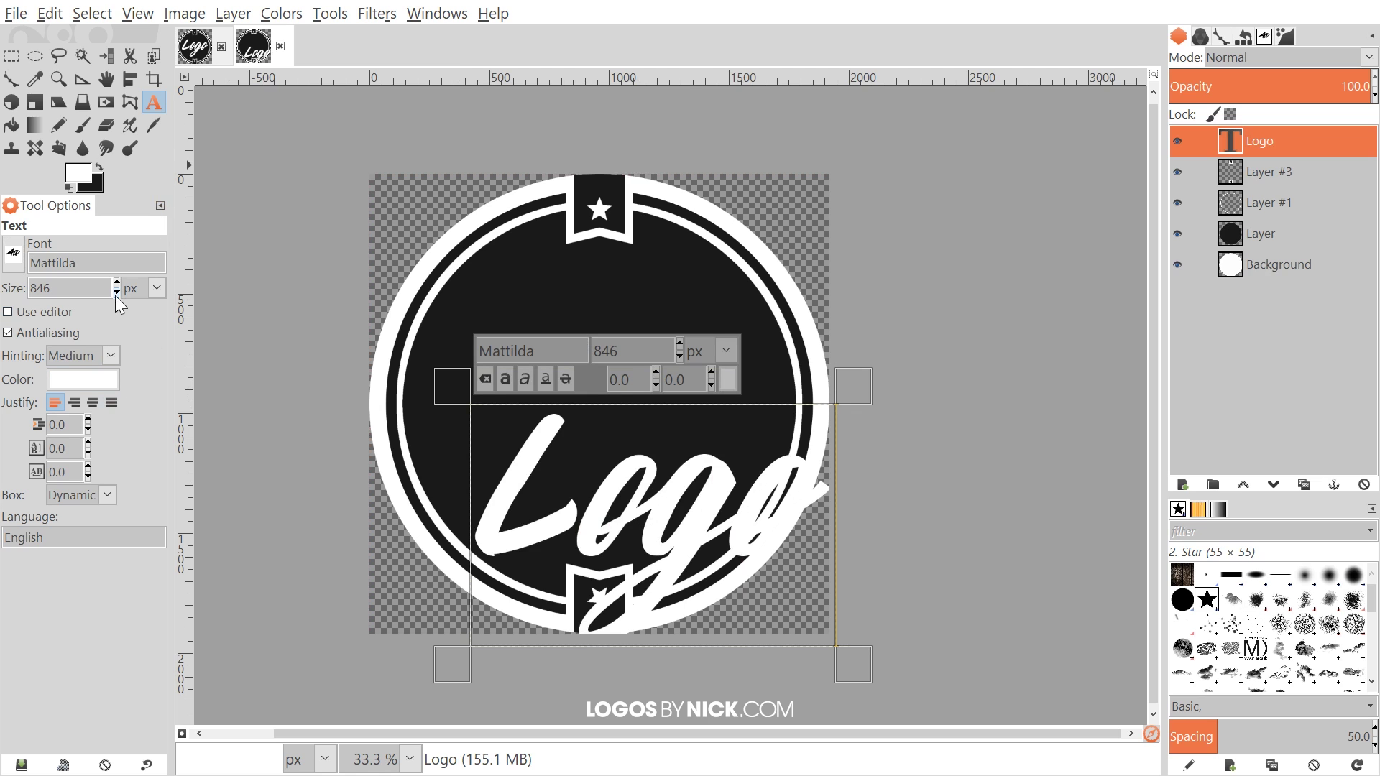
- Reduce the Logo text's font size so the word fits the width of the badge's inner ring
scroll(115, 296, "down", 6)
scroll(115, 296, "down", 20)
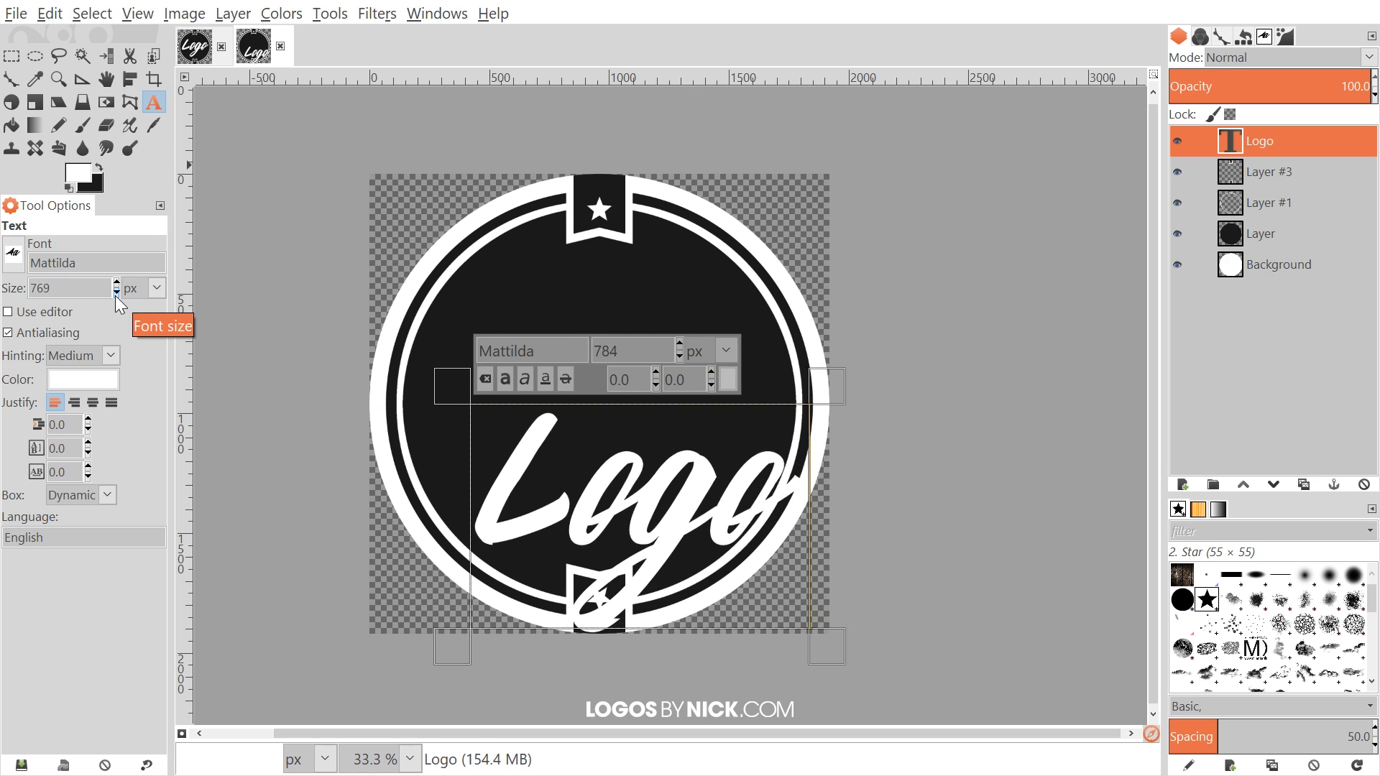
scroll(116, 280, "up", 16)
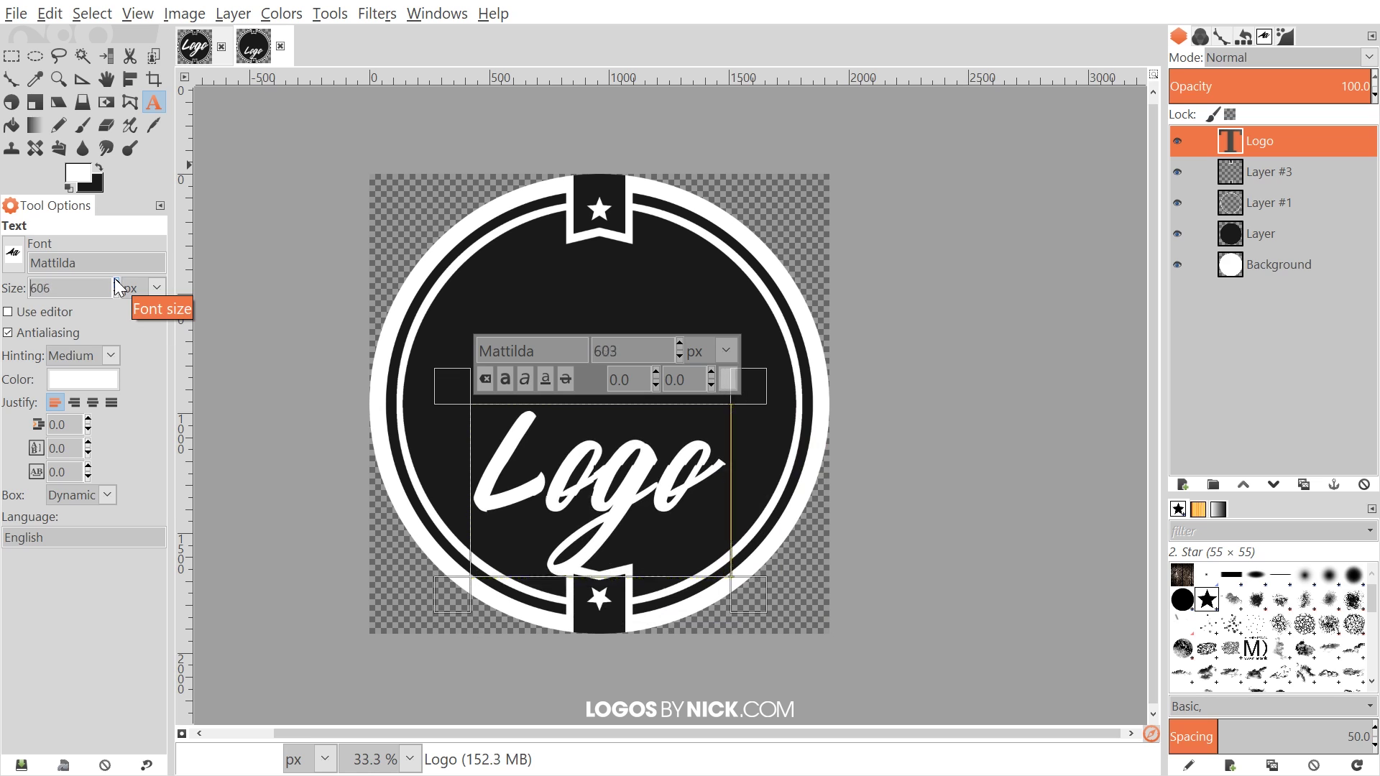
scroll(115, 280, "up", 5)
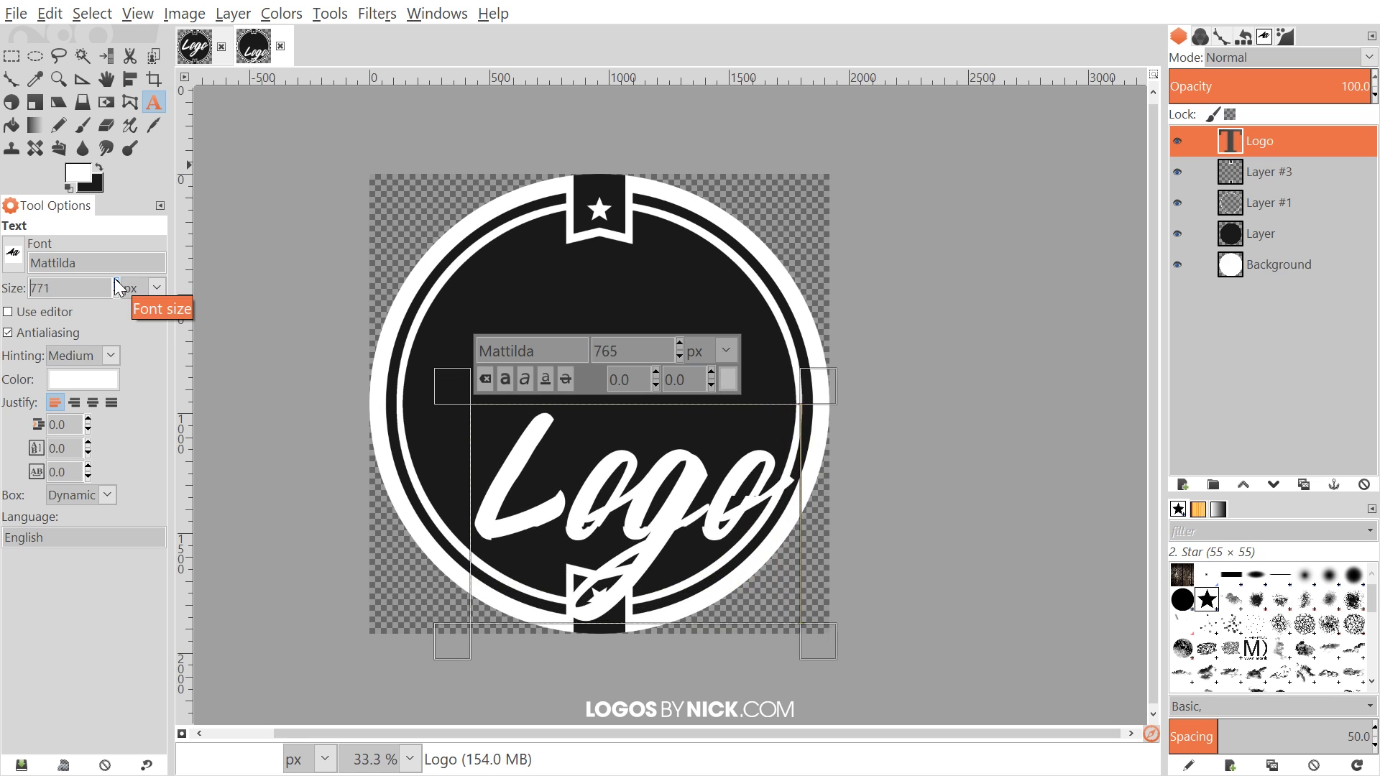
- Move the Logo text to the centre of the badge between the two ribbons, and make the Background layer active
left_click(106, 79)
left_click_drag(680, 497, 692, 457)
left_click(692, 457)
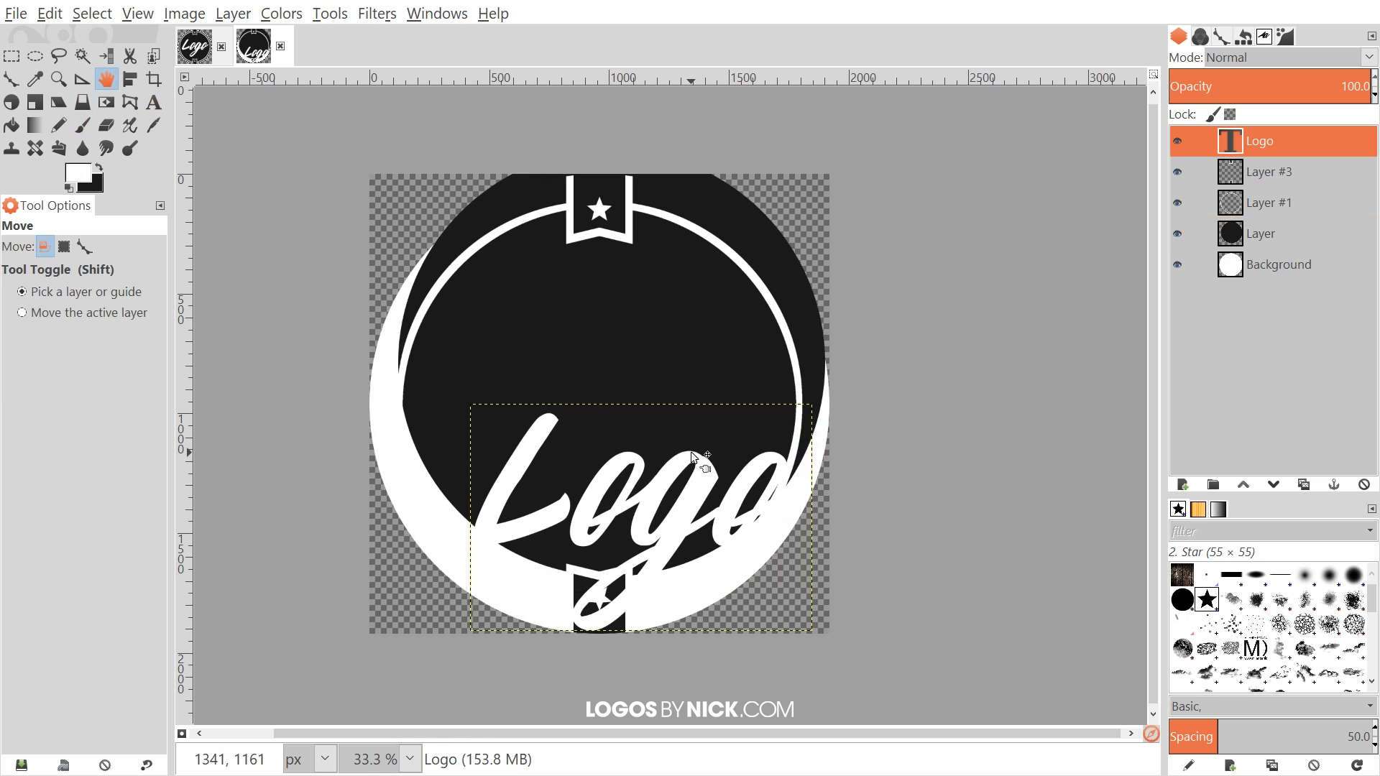
key("ctrl+z")
left_click_drag(695, 506, 640, 450)
left_click(1278, 265)
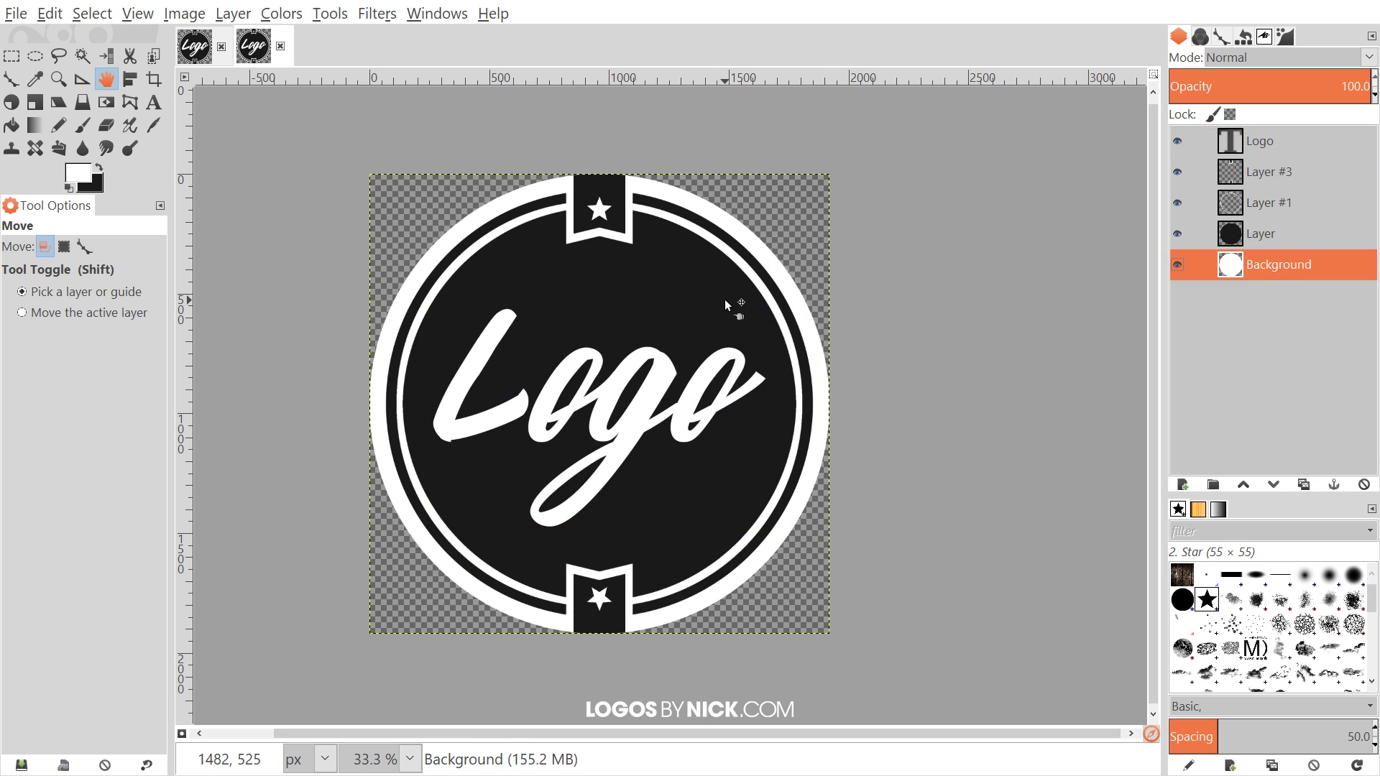
scroll(724, 299, "up", 1)
scroll(725, 299, "left", 1)
scroll(934, 341, "down", 1)
scroll(935, 341, "right", 1)
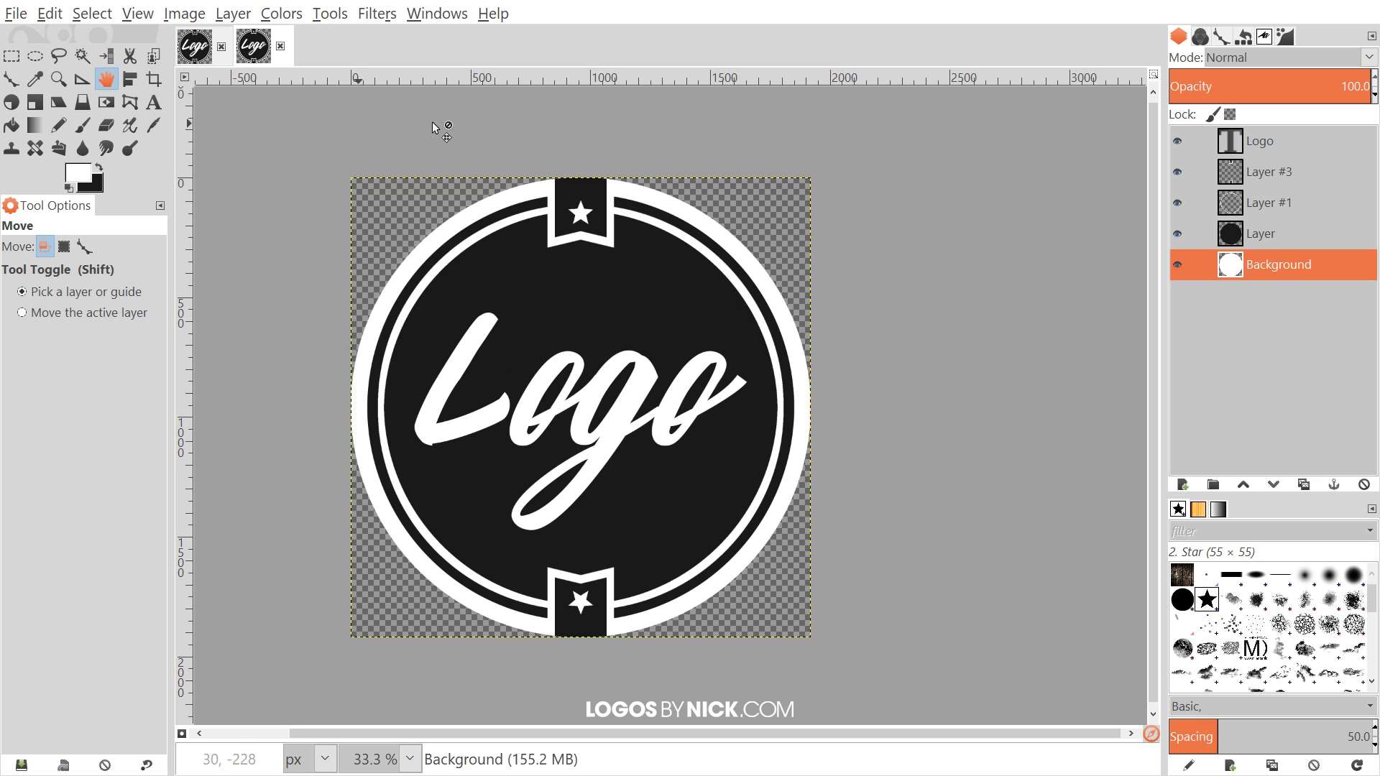
left_click(16, 10)
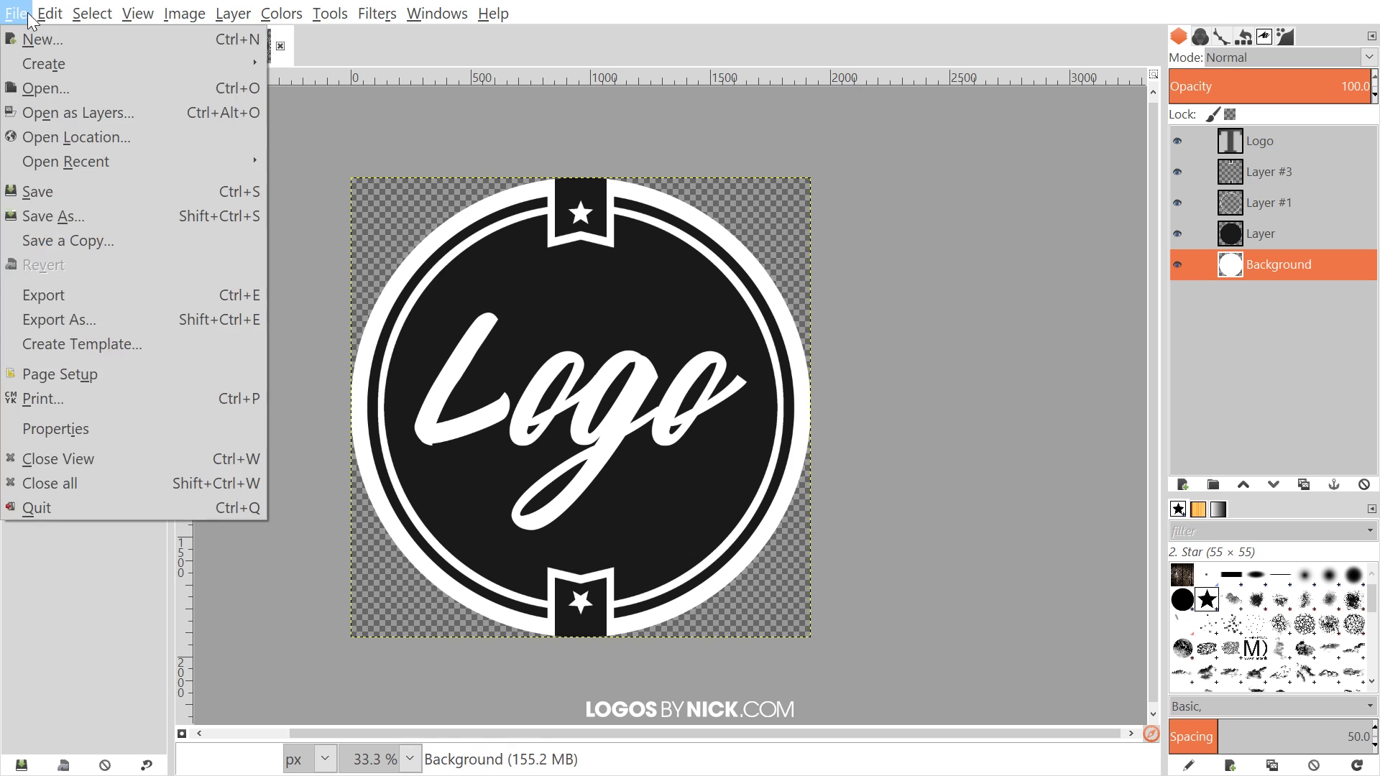
left_click(703, 339)
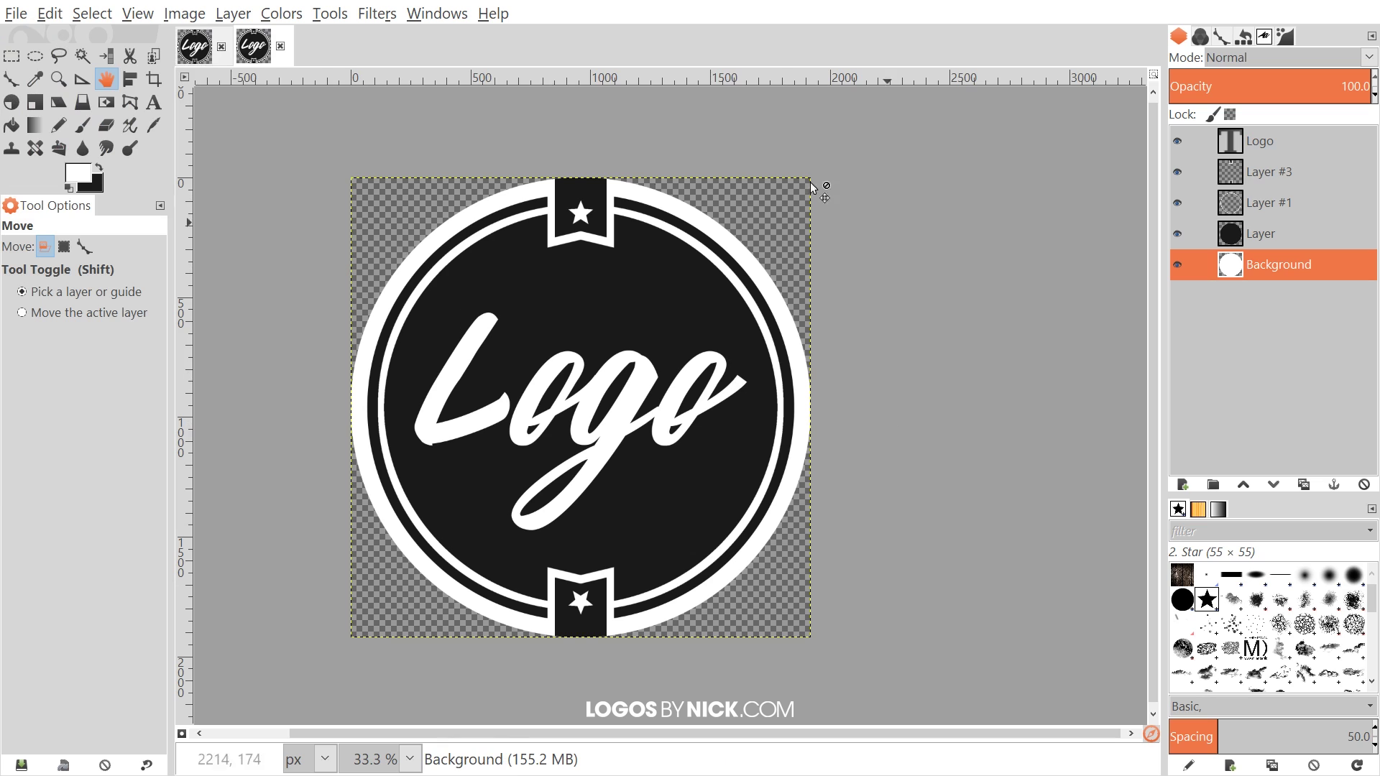
scroll(629, 420, "up", 1)
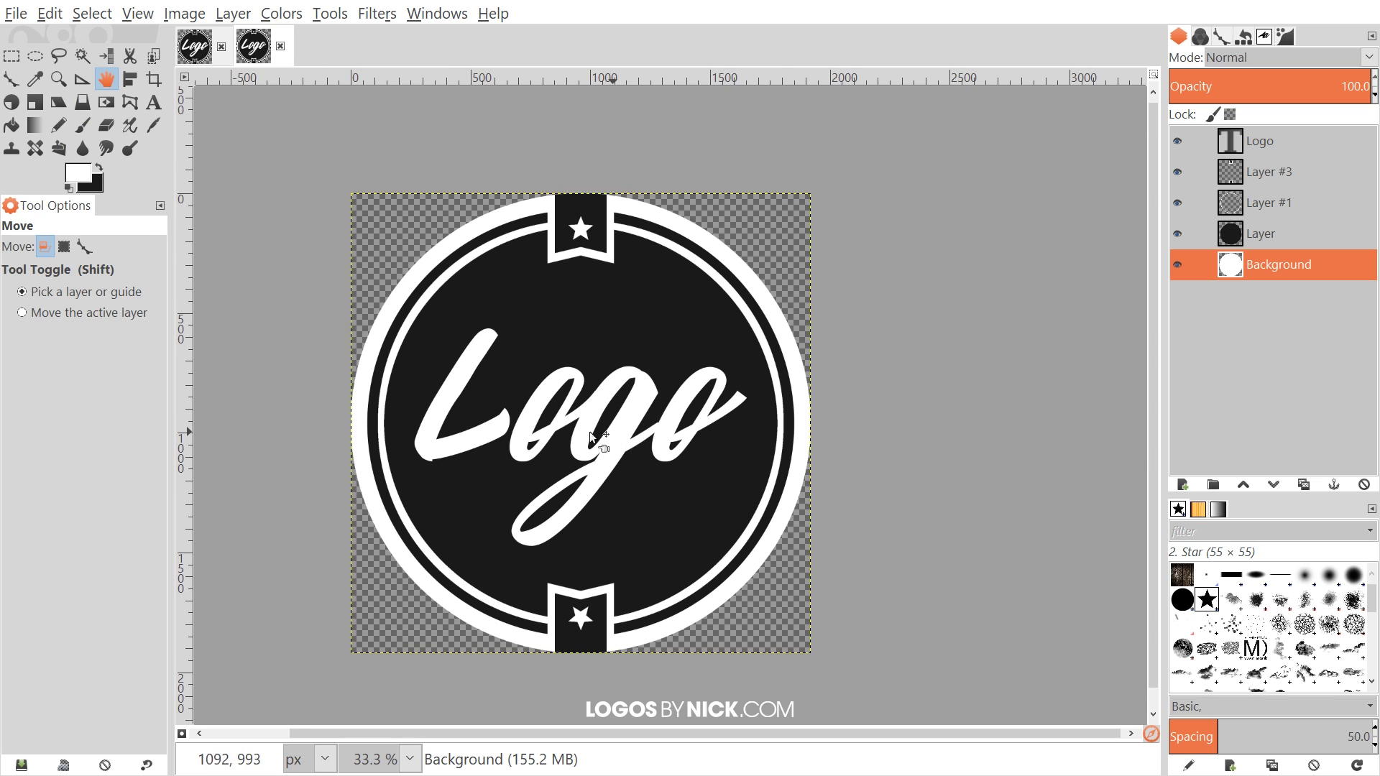
left_click(16, 13)
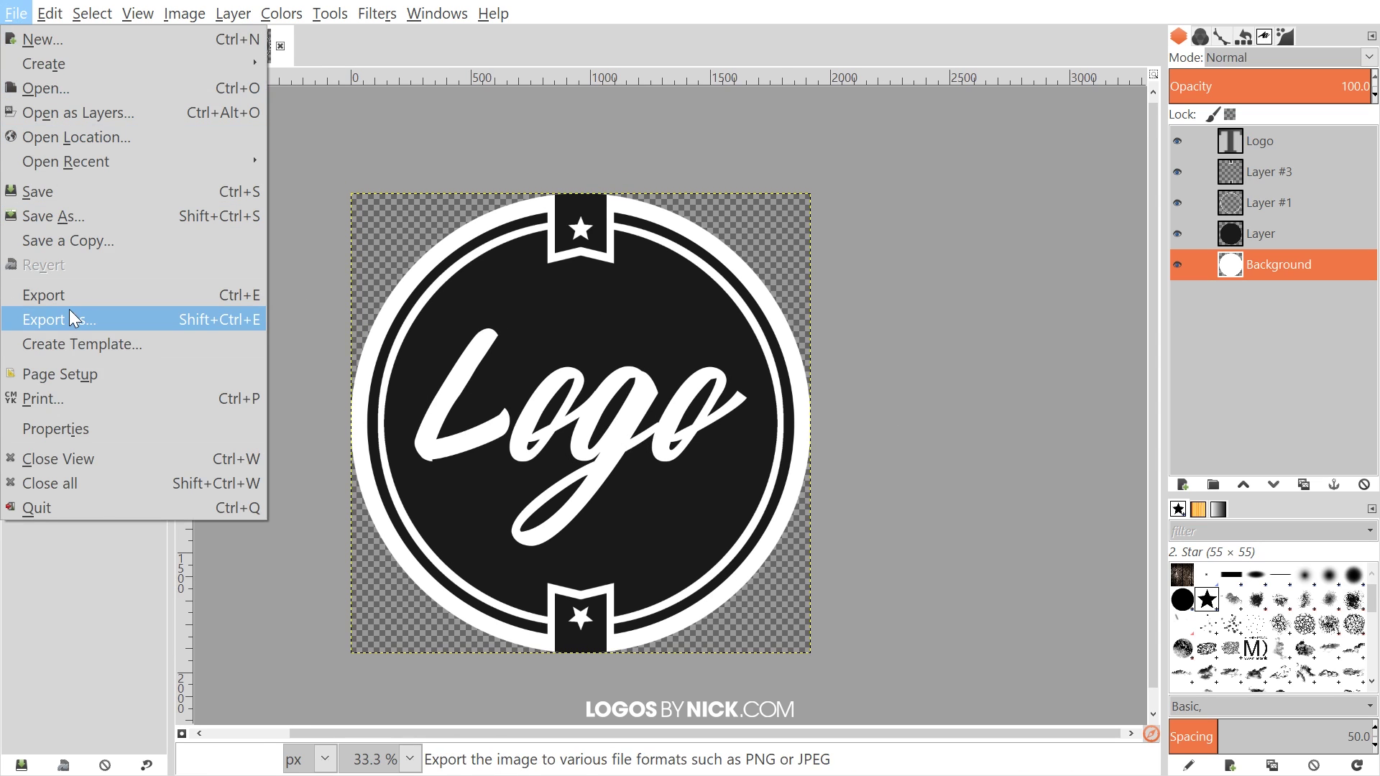
left_click(22, 14)
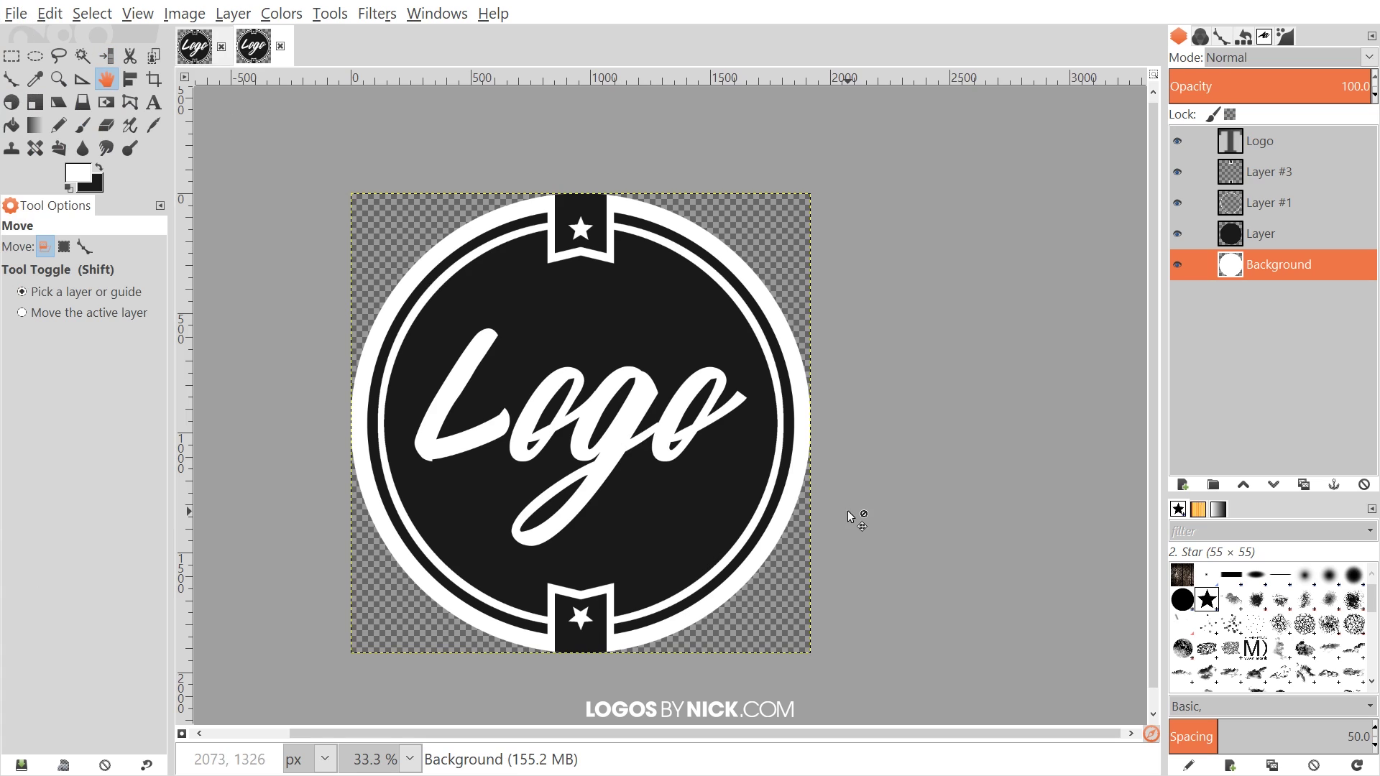
scroll(851, 507, "down", 1)
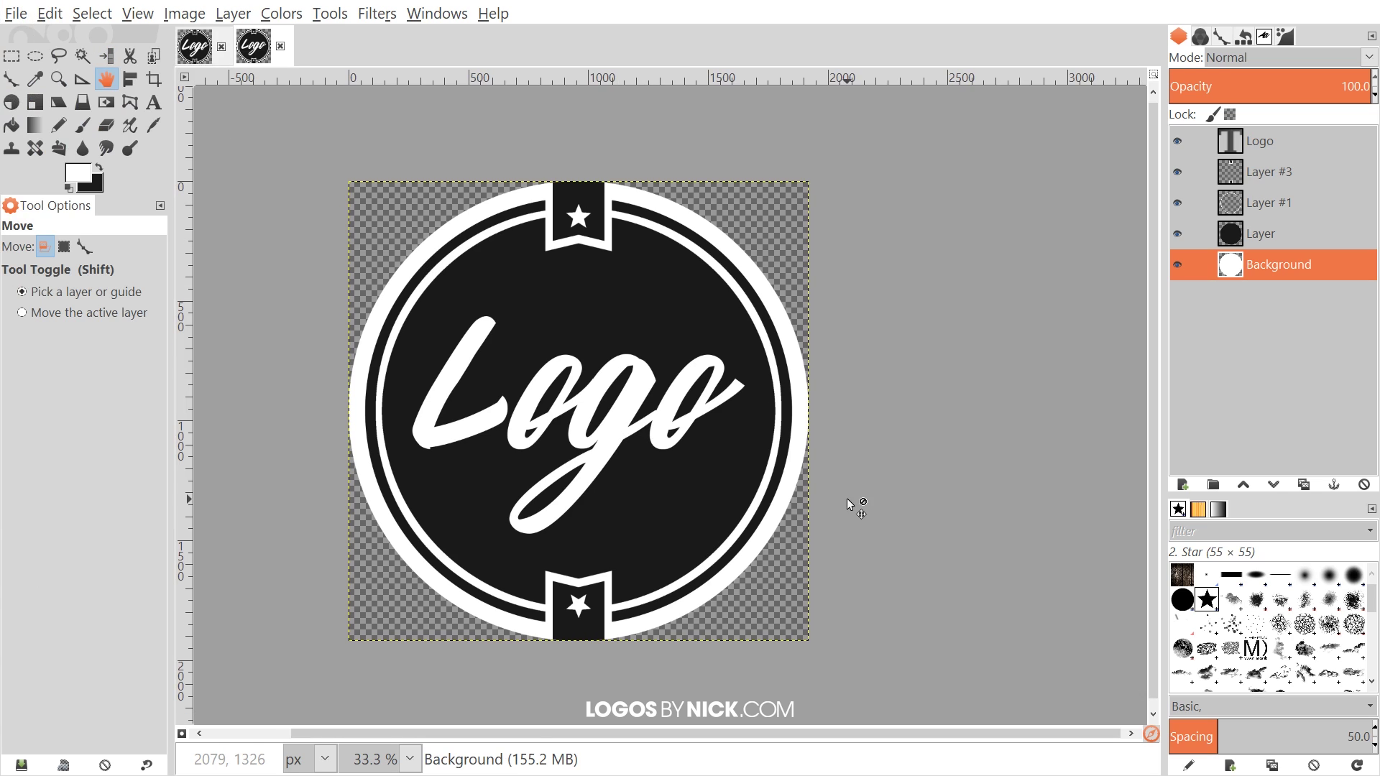
scroll(810, 484, "up", 1)
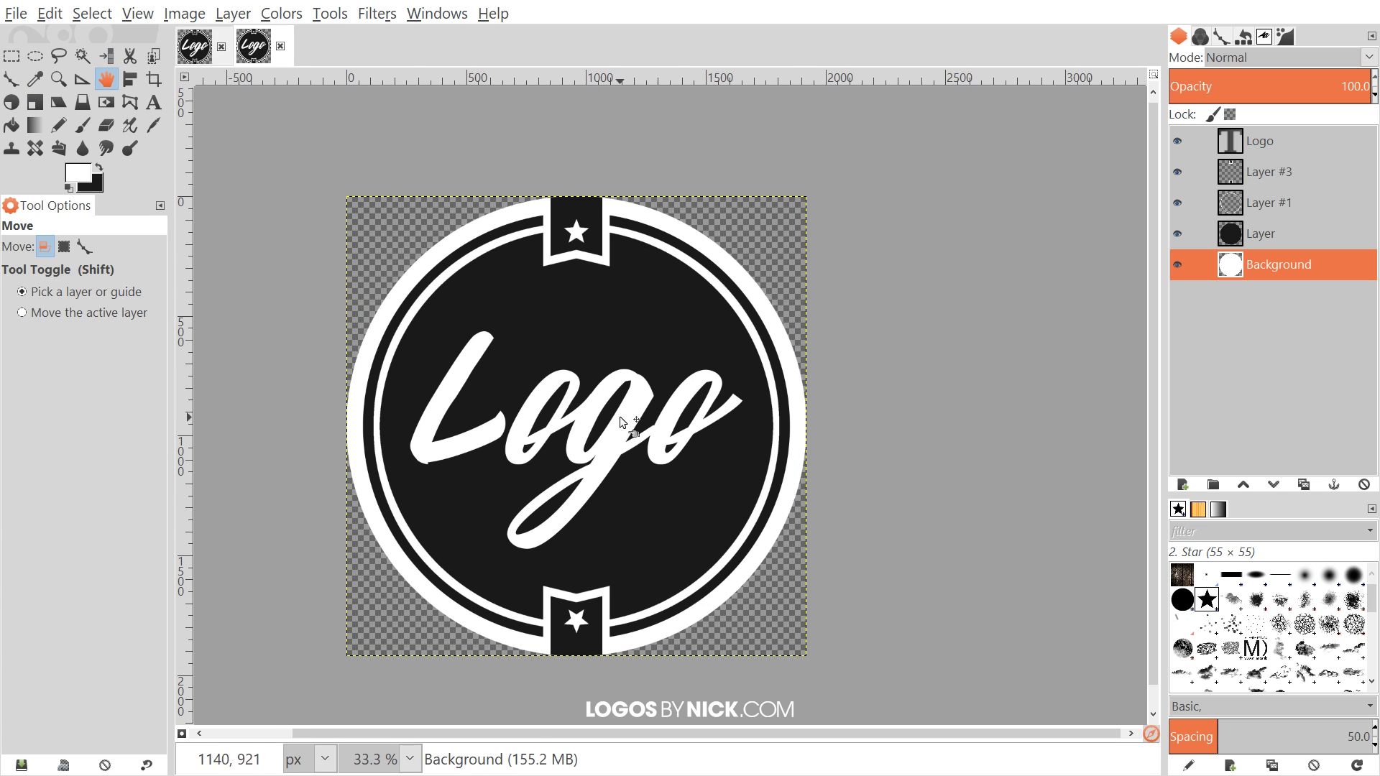
scroll(640, 399, "down", 1)
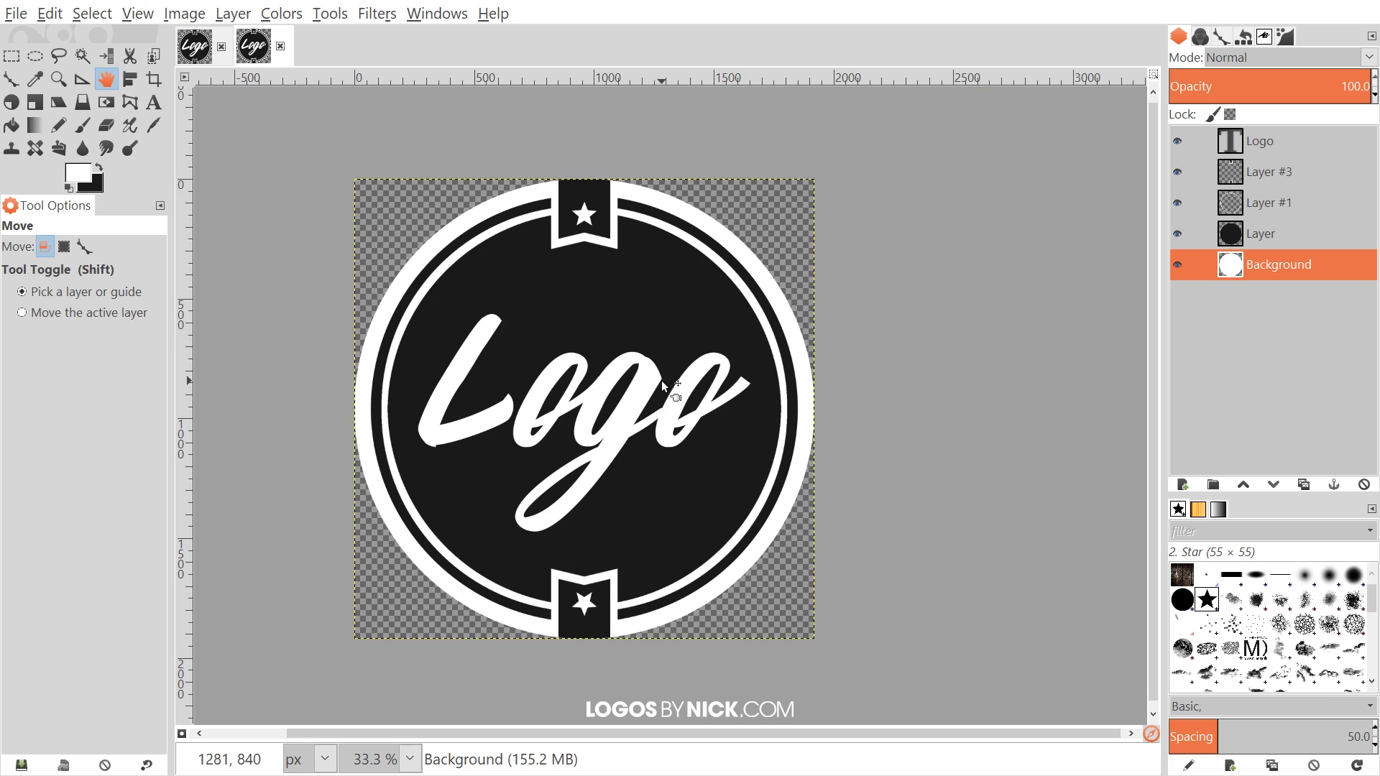